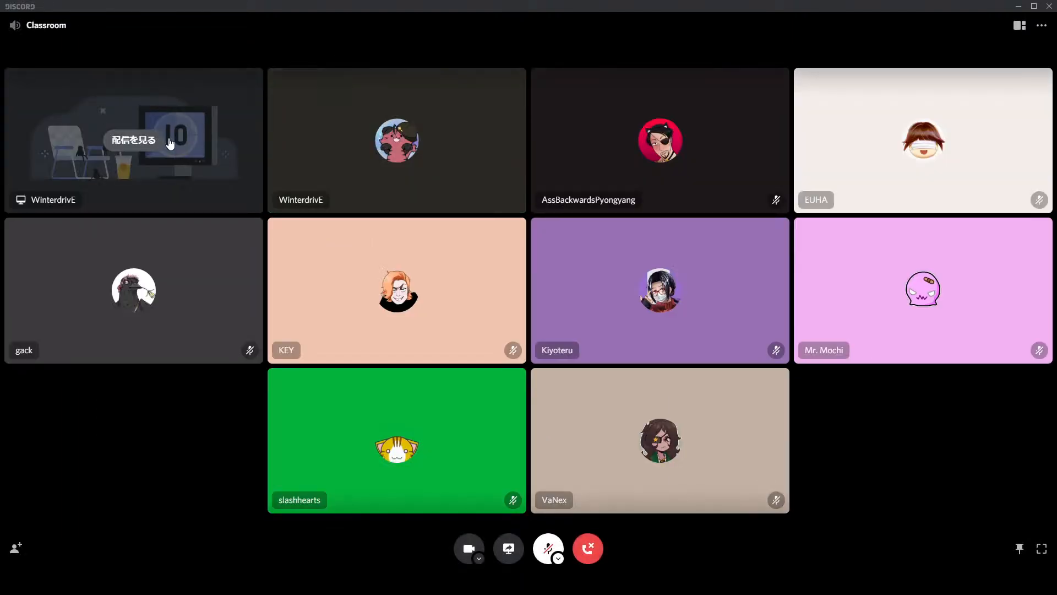
click(168, 141)
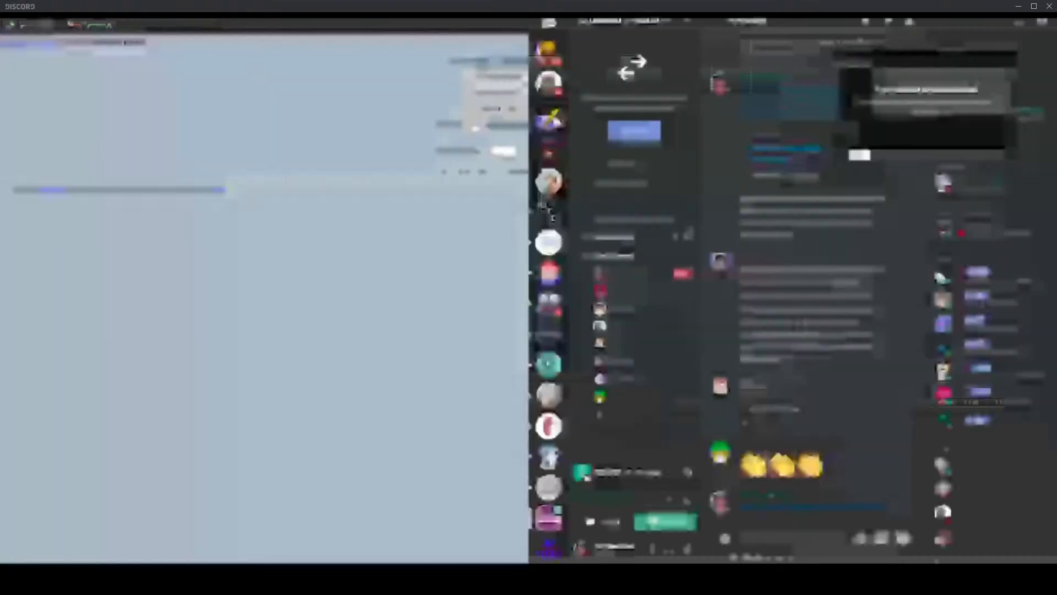
Step: Examine the imported track's waveform around 0:12 where the quiet intro gives way to the full beat
scroll(405, 206, down, 4)
scroll(411, 191, up, 1)
scroll(411, 191, down, 3)
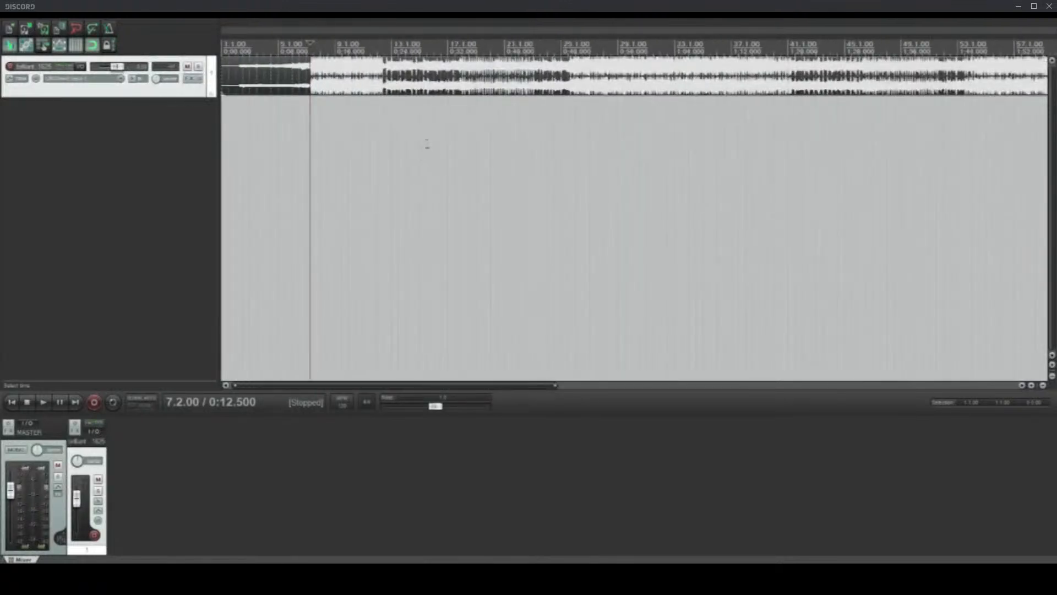
scroll(404, 179, up, 4)
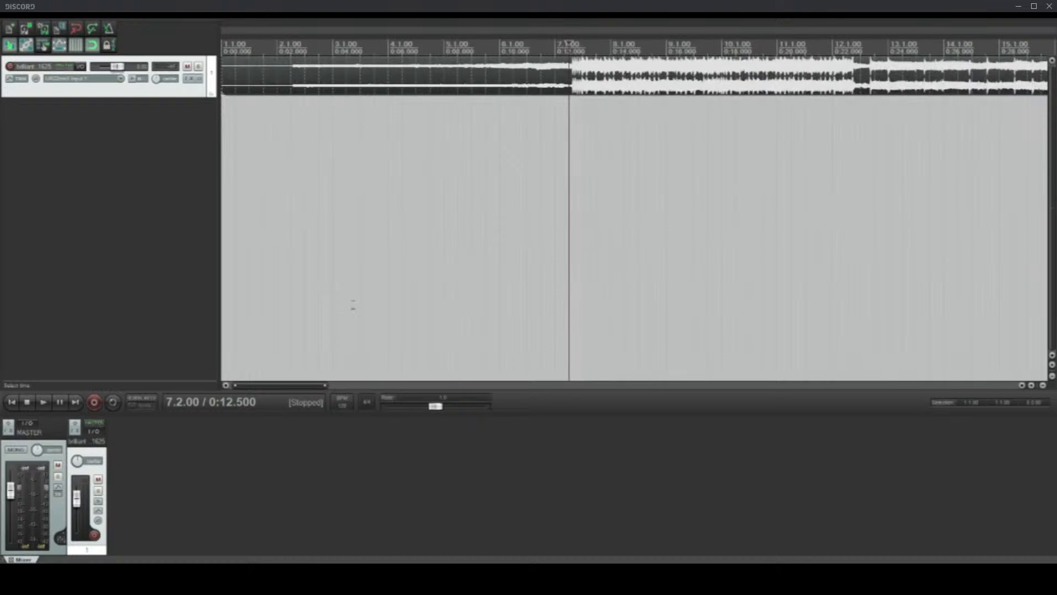
scroll(404, 263, up, 2)
scroll(404, 263, up, 3)
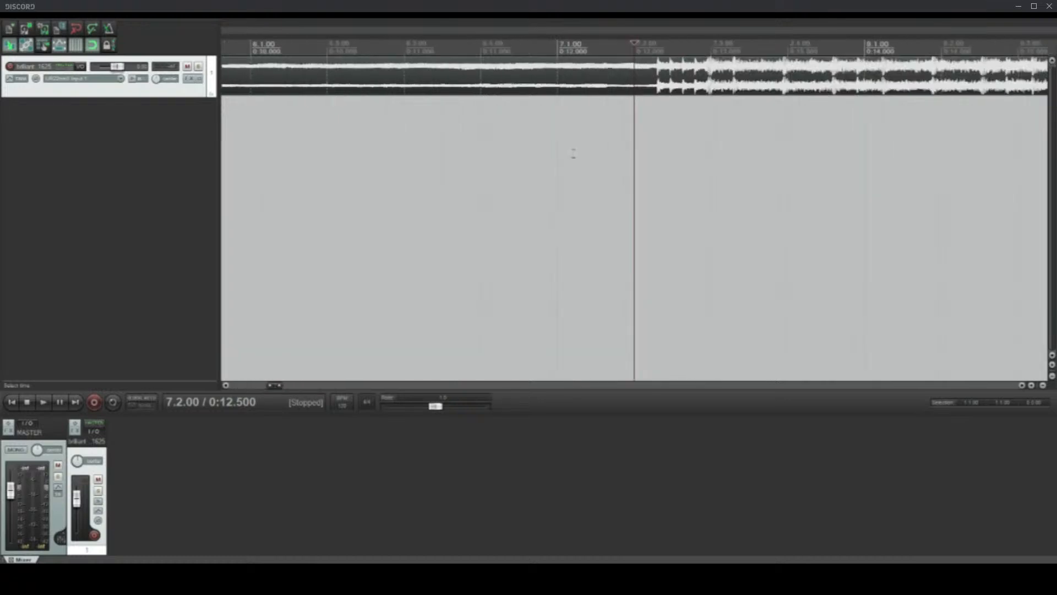
scroll(573, 153, down, 4)
click(578, 77)
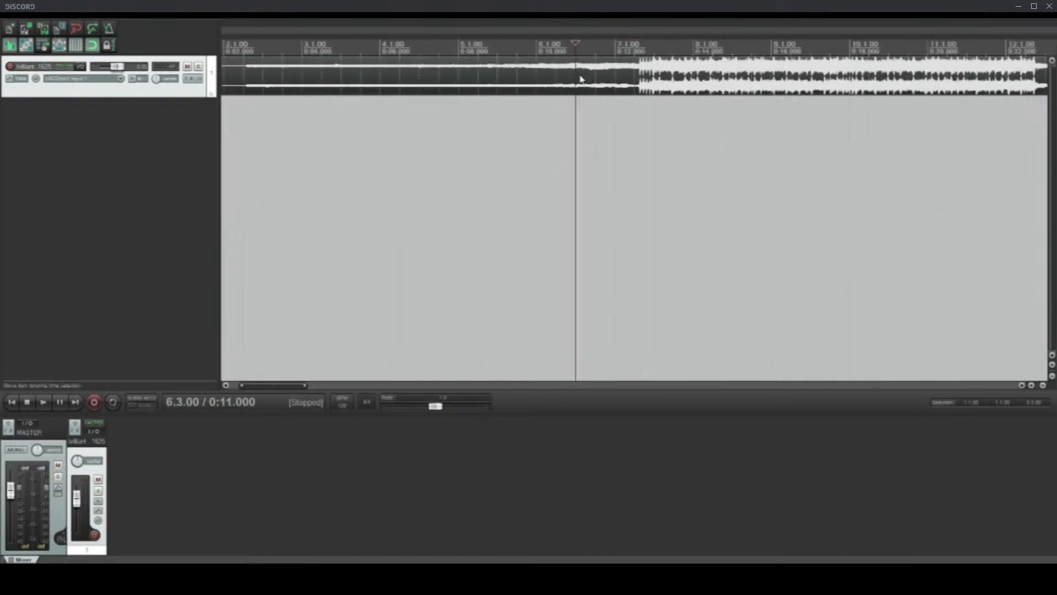
Step: Inspect the beat's entry in measure 10 and place the edit cursor shortly before it at 10.1.67
scroll(602, 135, up, 2)
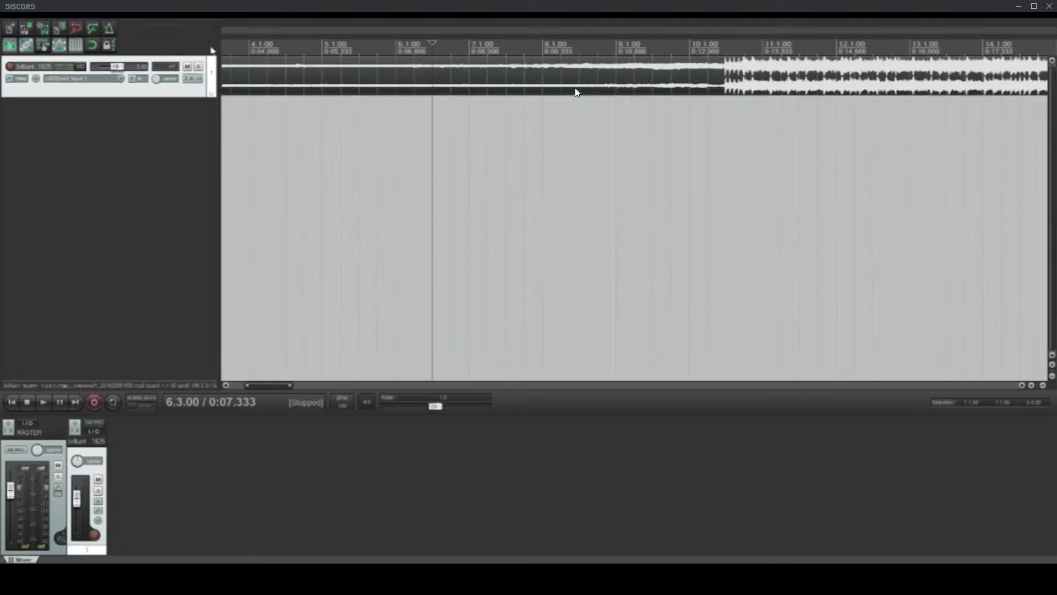
click(737, 88)
scroll(753, 88, up, 5)
click(361, 89)
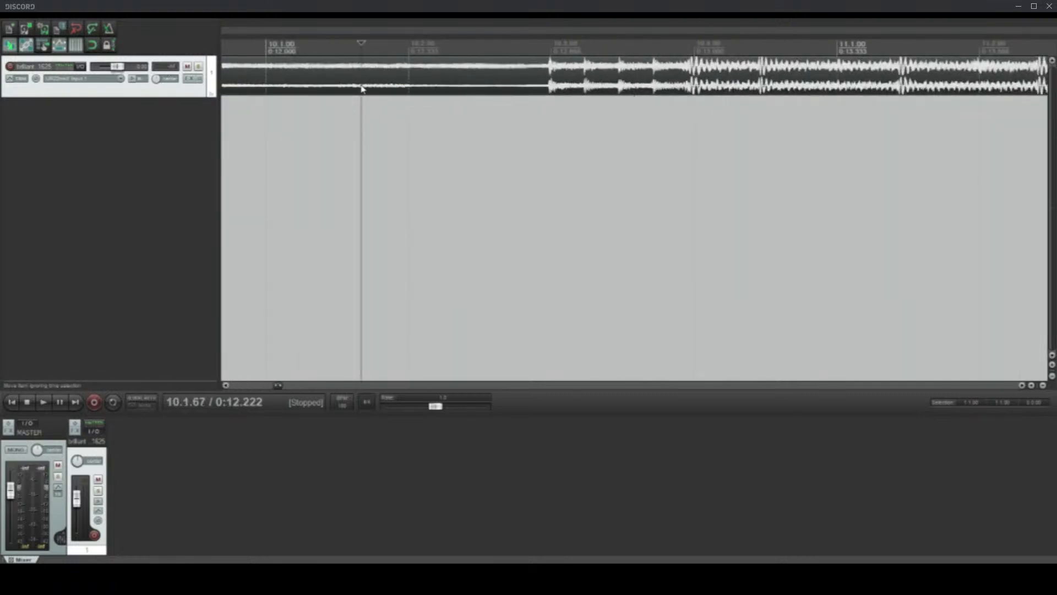
Step: Move the edit cursor back to 2.2.42 in the intro and lower the track's volume slightly
scroll(574, 118, down, 3)
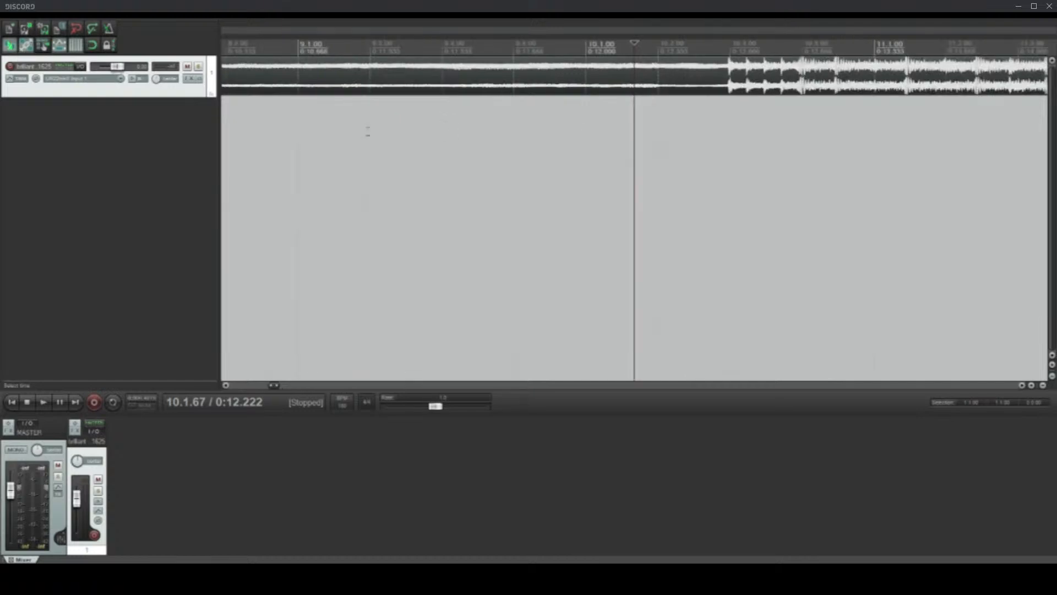
scroll(368, 132, down, 5)
click(247, 83)
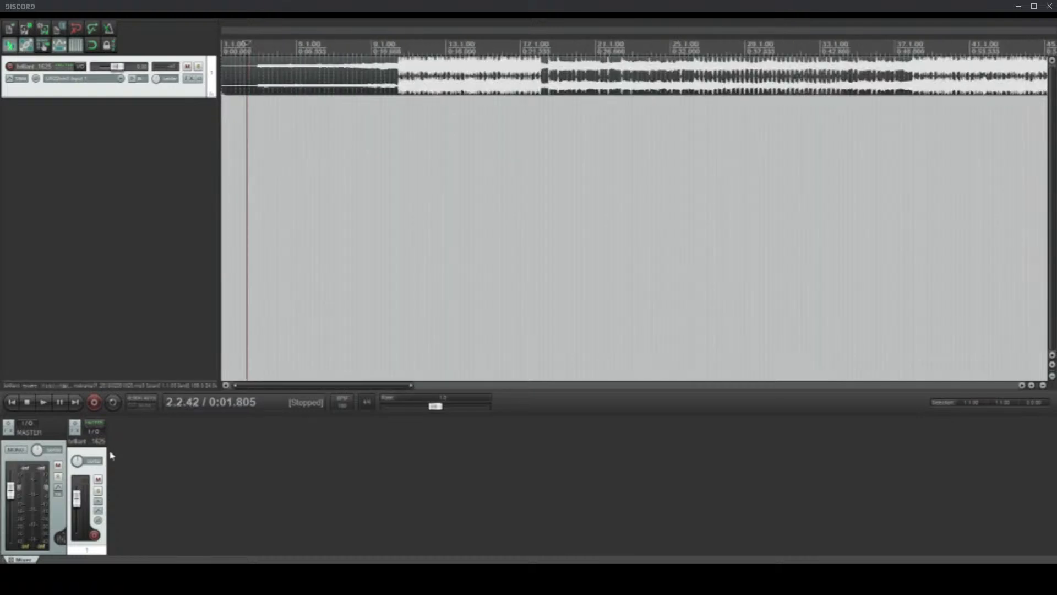
drag(76, 498, 77, 502)
Step: Examine the individual hits leading into the beat and place the edit cursor on the strong downbeat at 10.3.98
scroll(699, 203, up, 5)
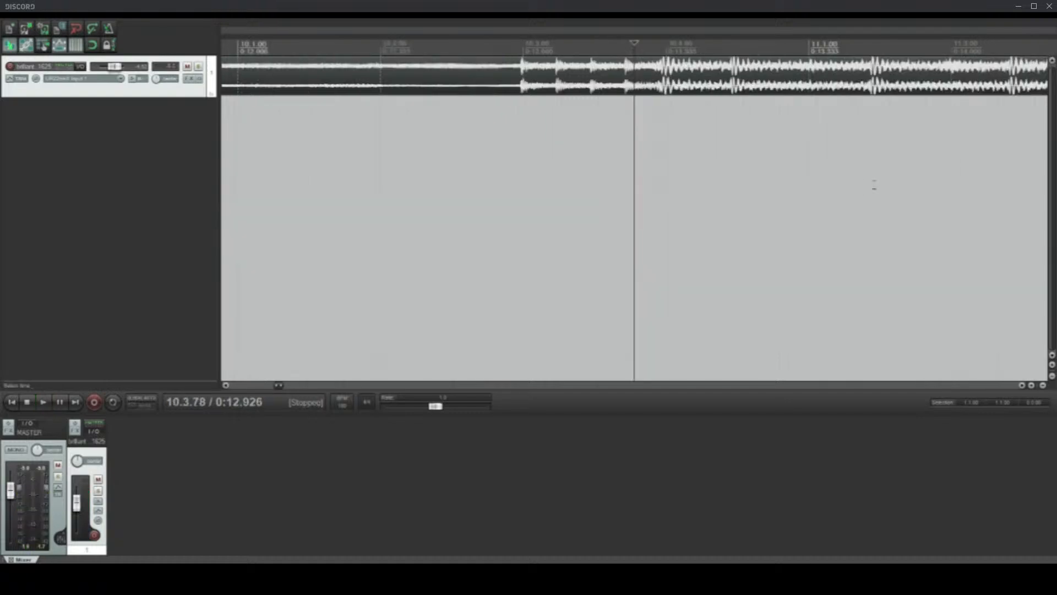
scroll(587, 74, up, 2)
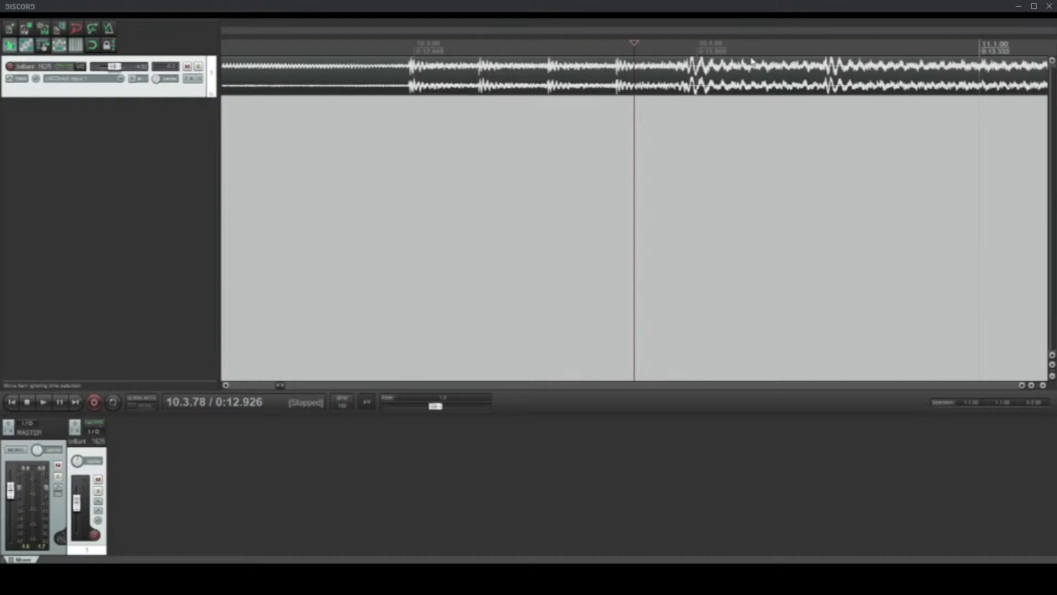
scroll(952, 93, down, 1)
scroll(951, 93, down, 1)
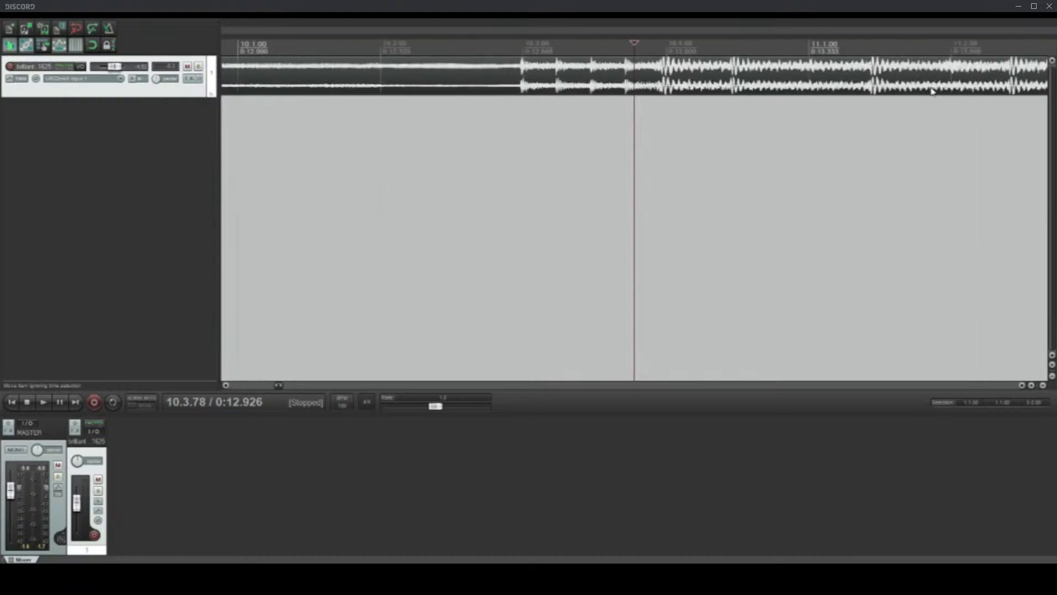
scroll(933, 91, up, 3)
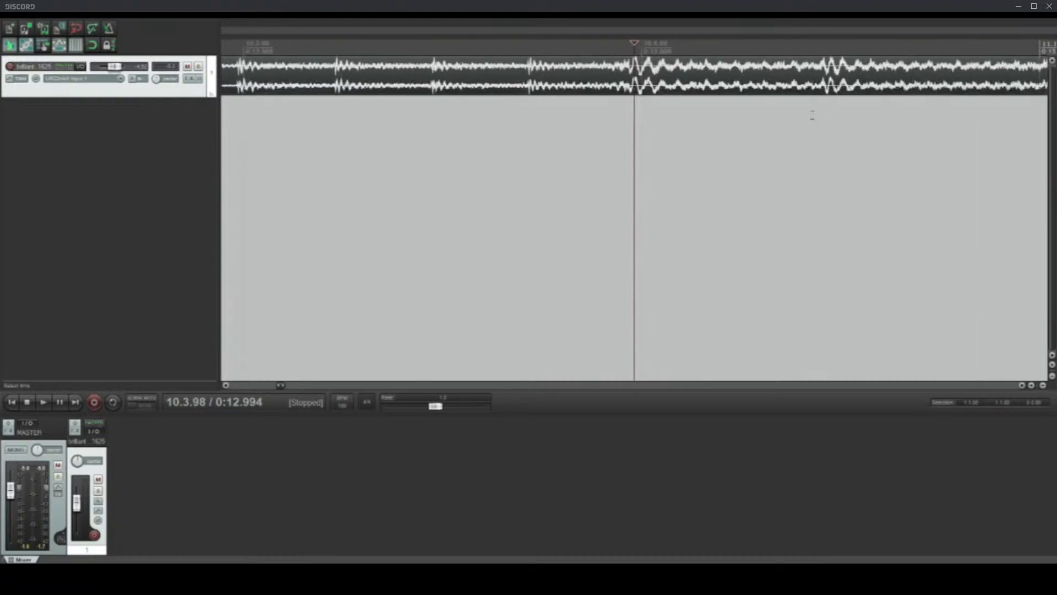
scroll(812, 114, up, 1)
scroll(823, 125, down, 3)
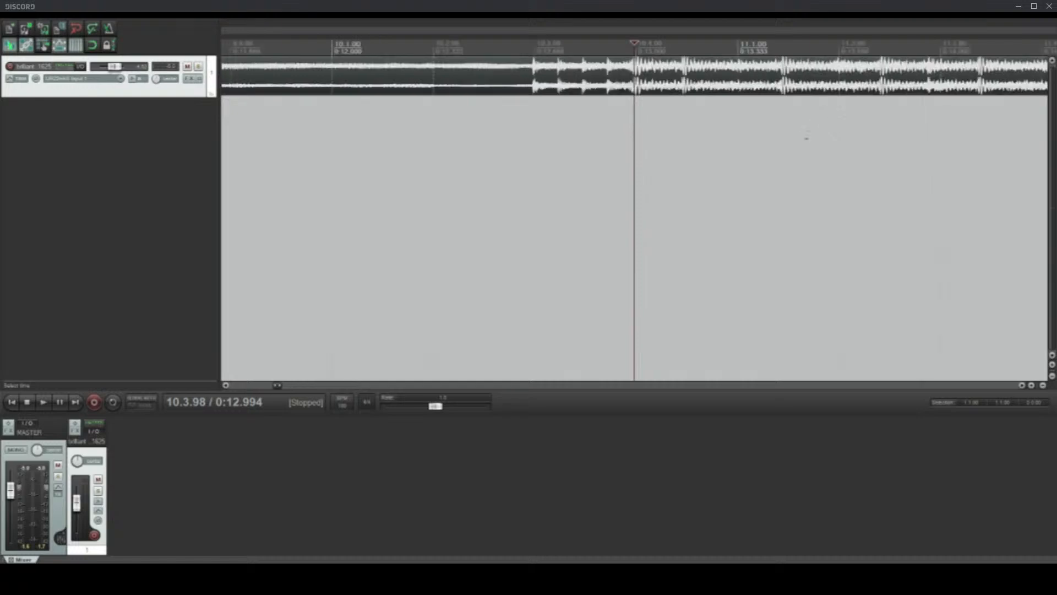
Step: Play the beat's entry from 9.4.76 and stop playback
click(308, 70)
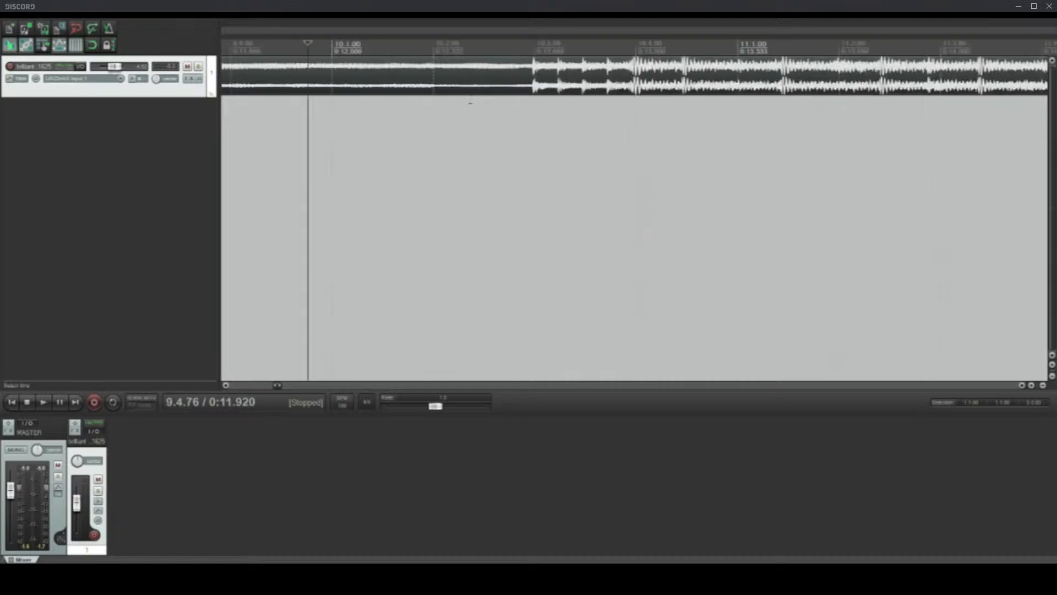
key(space)
key(v)
click(153, 119)
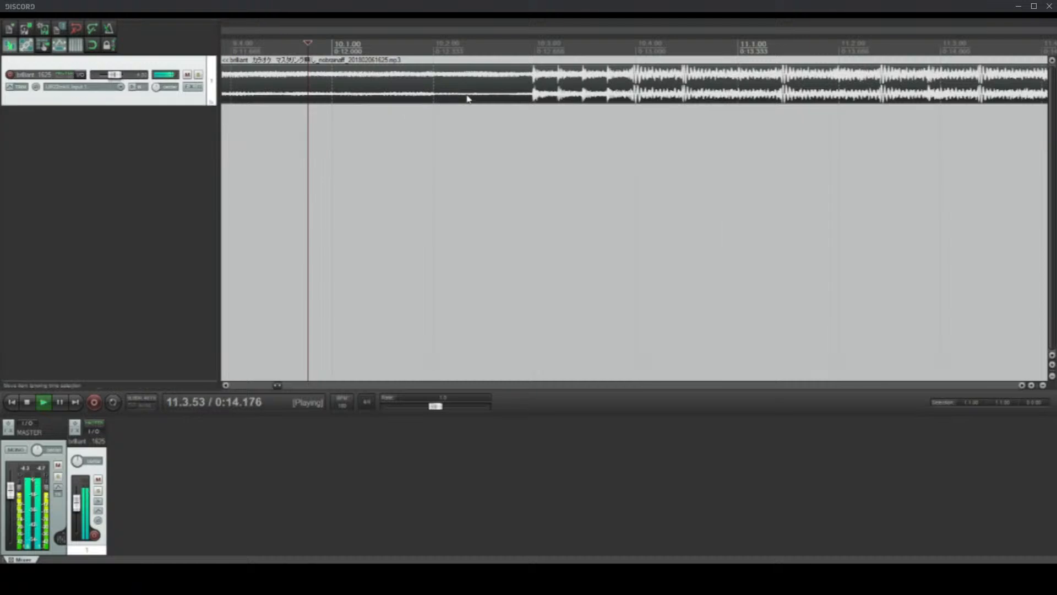
key(space)
Step: Mark the strong downbeat at 10.3.97 with the edit cursor and shift the audio item so that downbeat lines up with 11.1.00
scroll(629, 112, down, 3)
click(738, 99)
scroll(671, 77, up, 3)
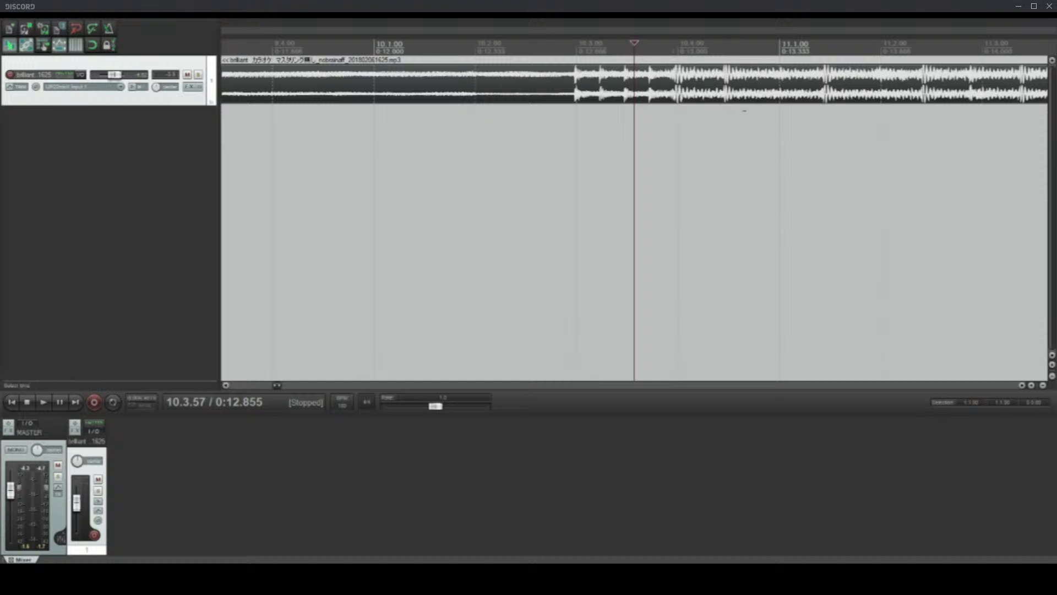
click(675, 79)
scroll(693, 73, up, 4)
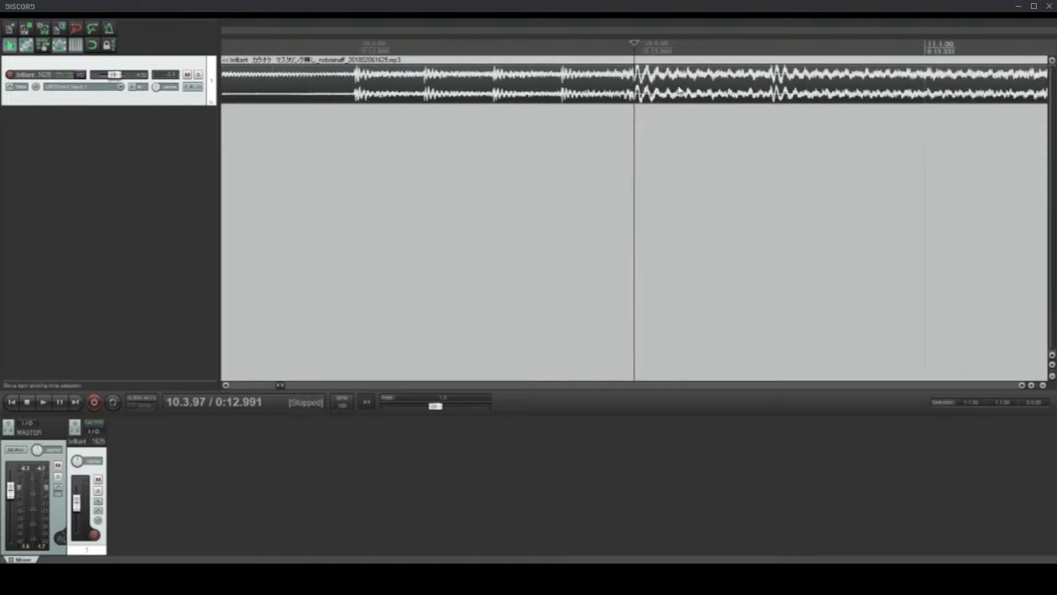
drag(683, 88, 951, 86)
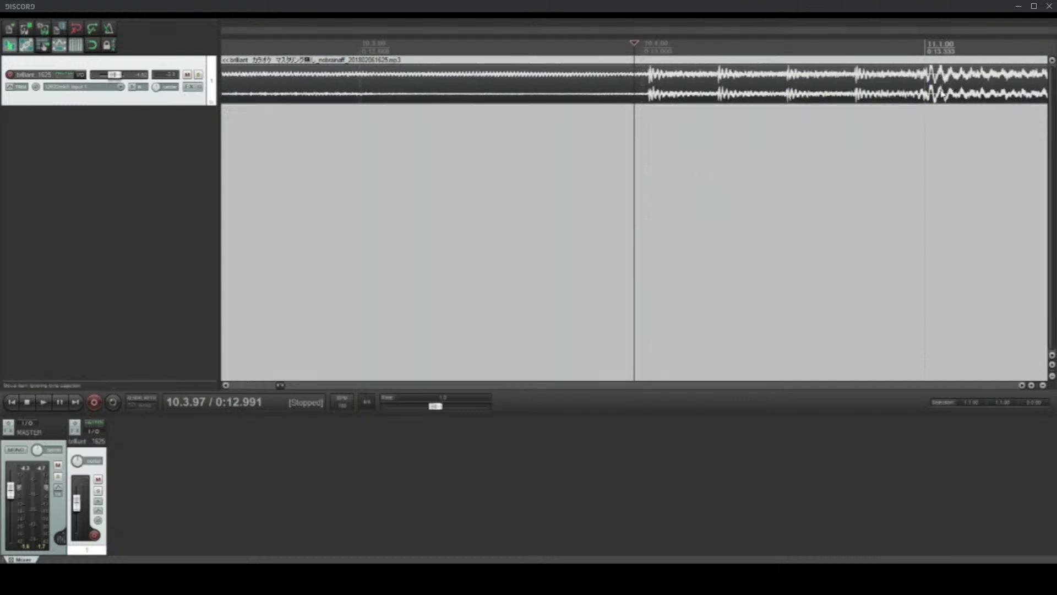
Step: Audition the shifted audio item from 10.2.84 and again from the intro at 4.4.39, then stop playback
click(443, 576)
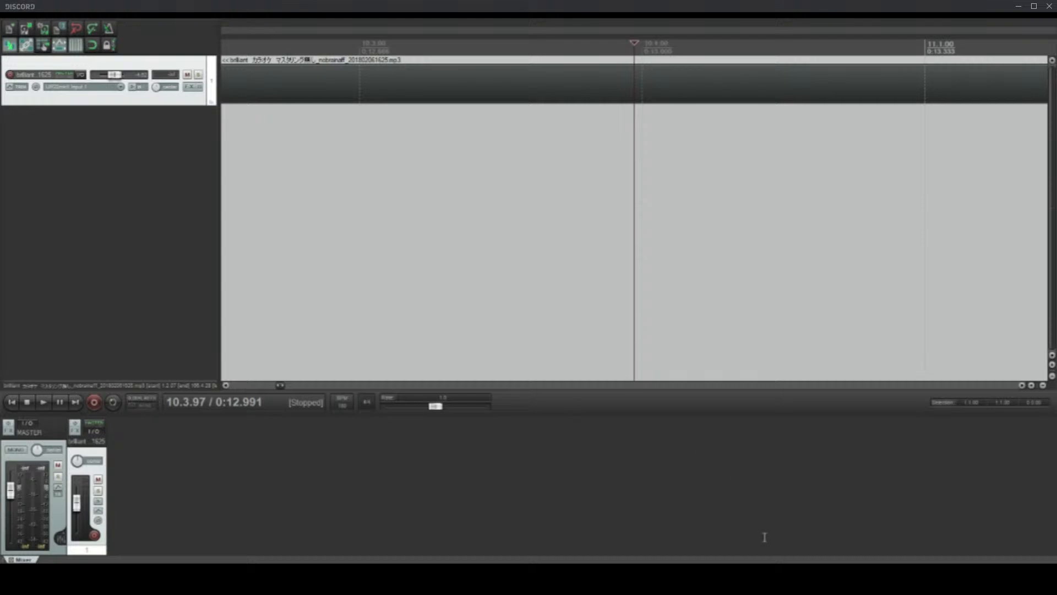
mouse_move(759, 500)
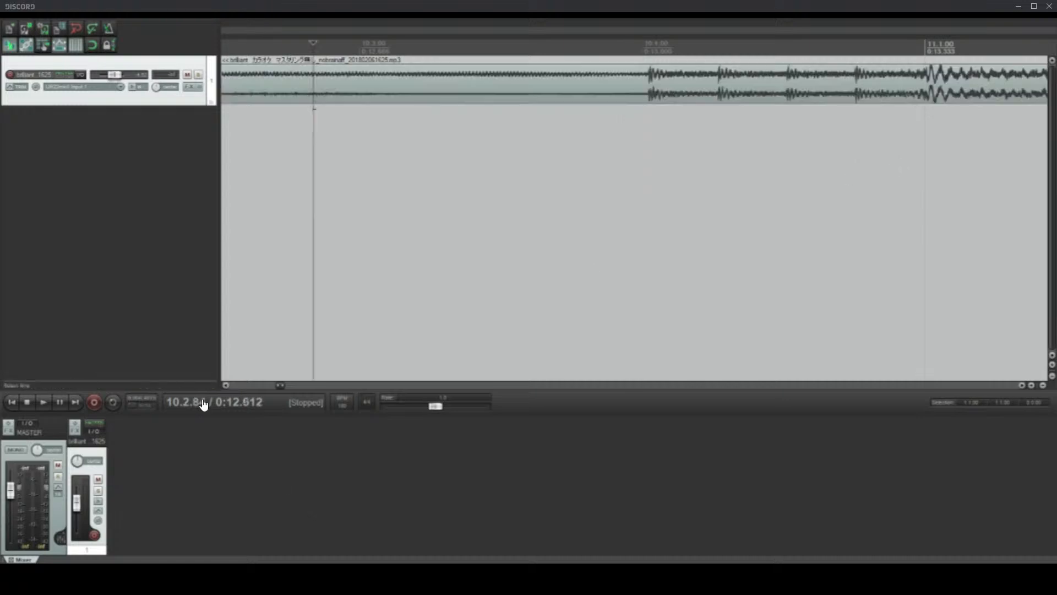
key(space)
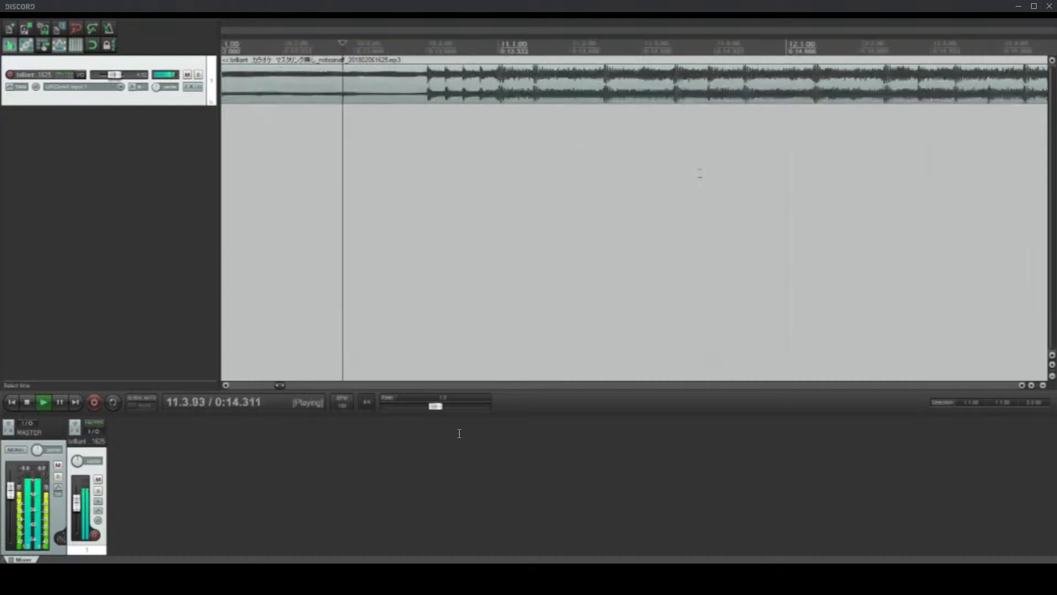
key(space)
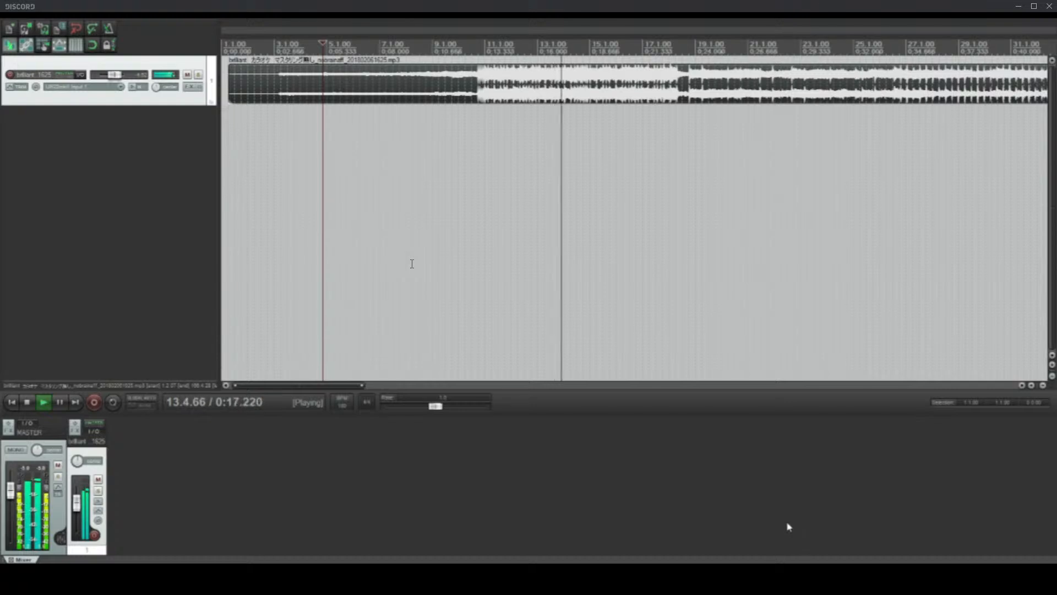
key(space)
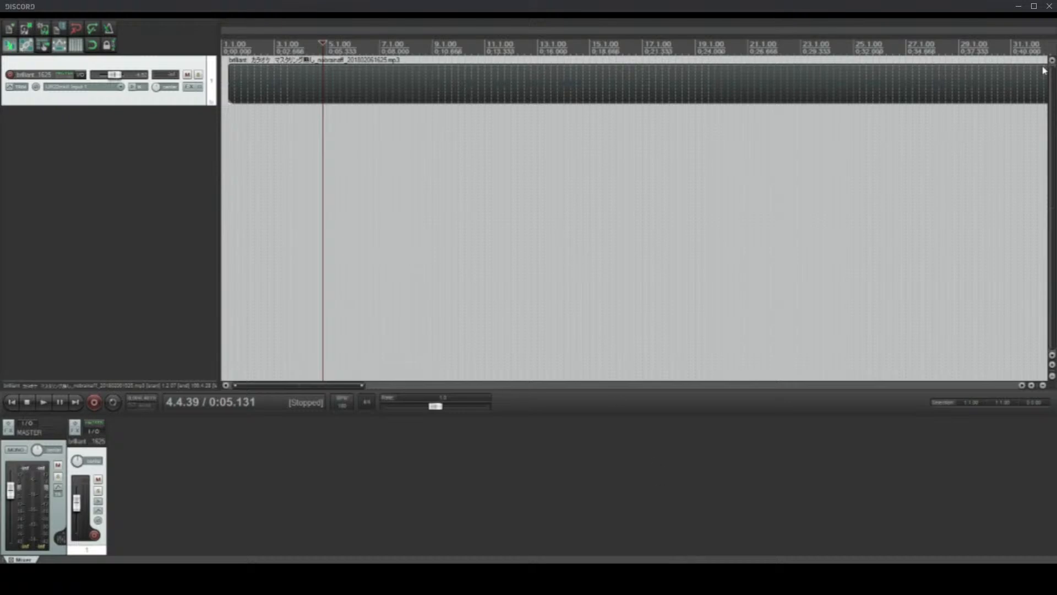
Step: Open the program's preferences
click(143, 18)
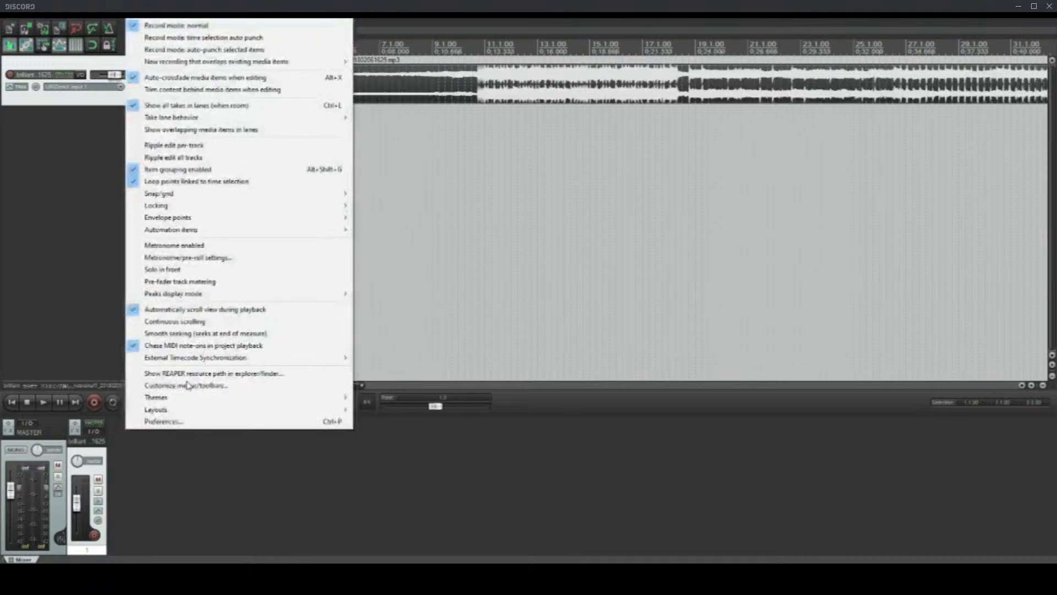
click(174, 423)
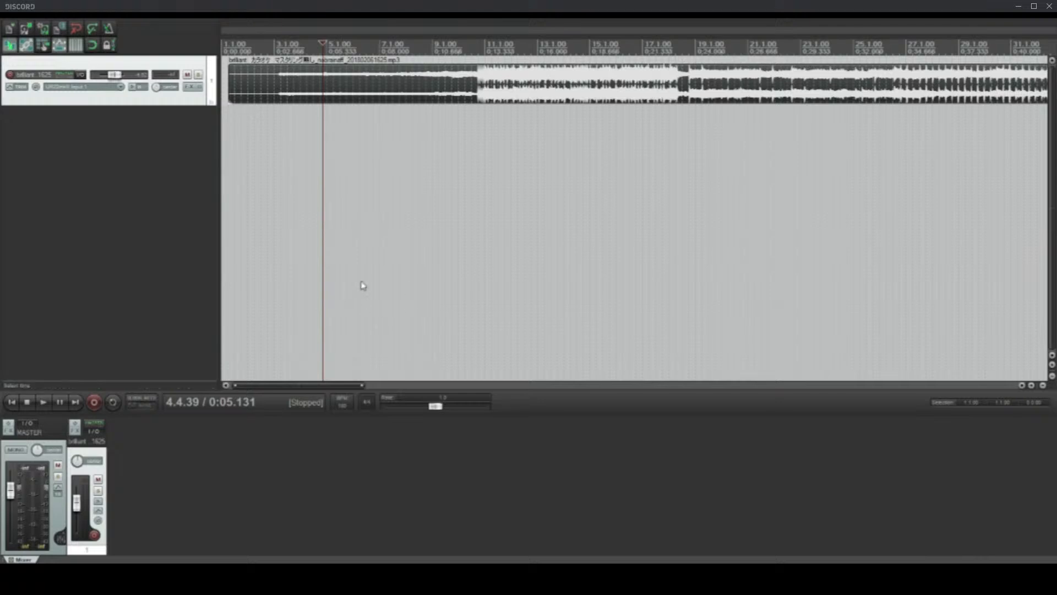
Step: Play the item from 7.4.52 through the beat's entry, then stop with the edit cursor at 9.1.38
click(296, 95)
click(279, 88)
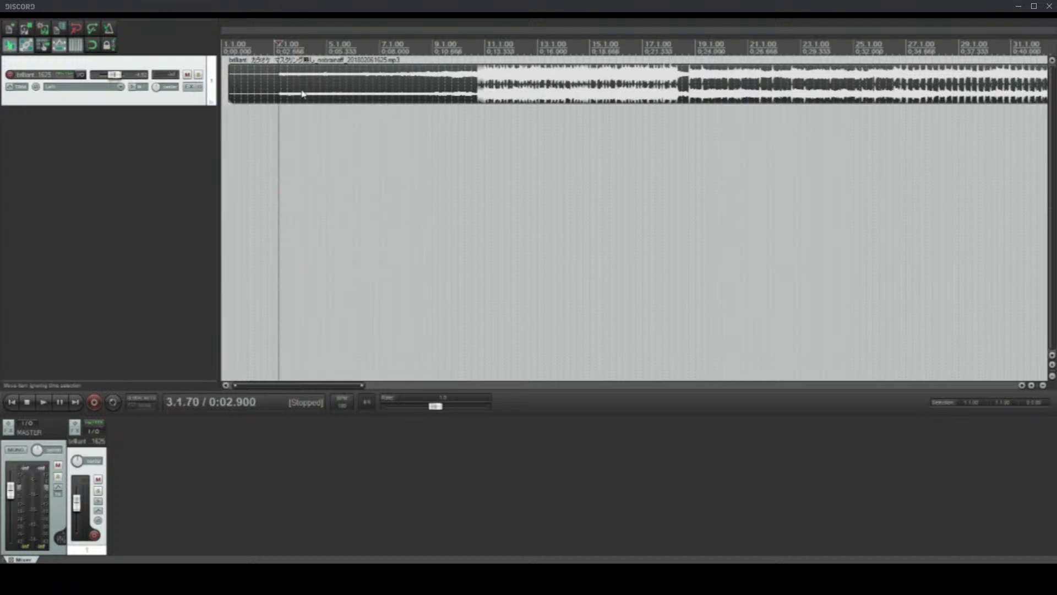
click(370, 86)
click(404, 95)
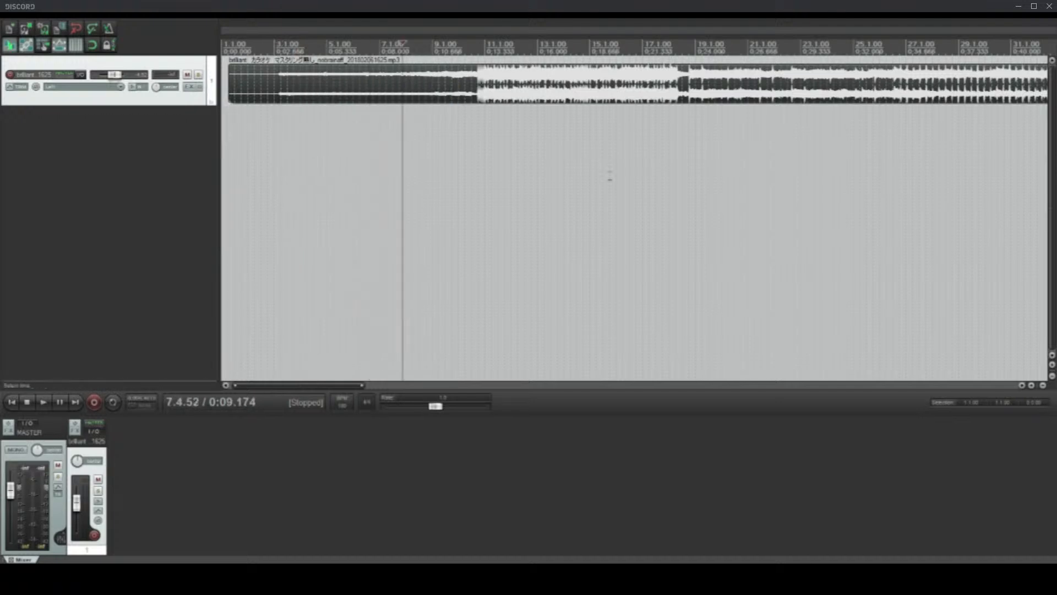
key(space)
scroll(632, 181, up, 3)
scroll(517, 337, up, 3)
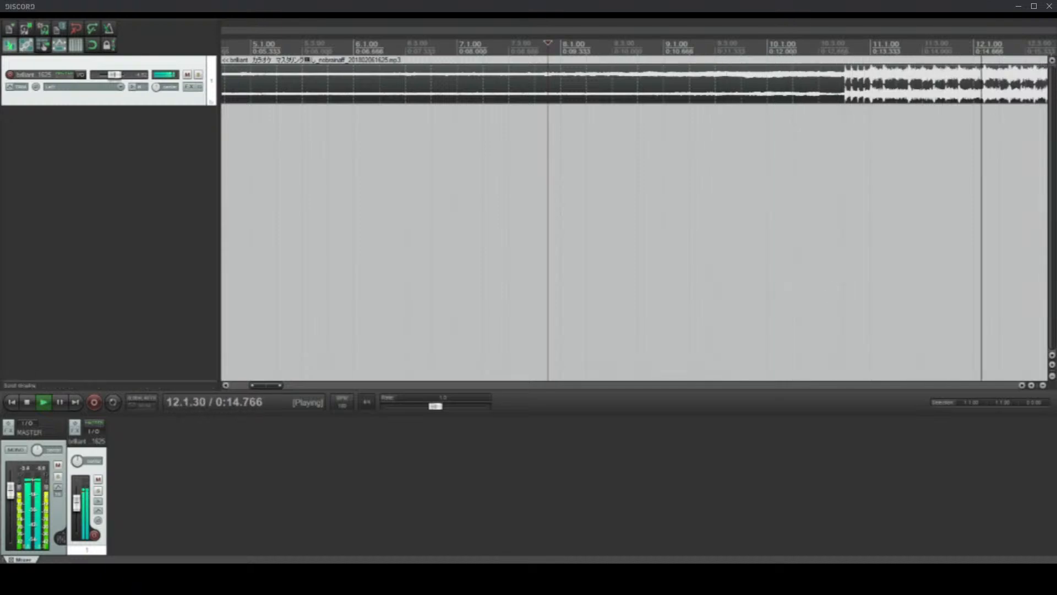
scroll(490, 141, down, 6)
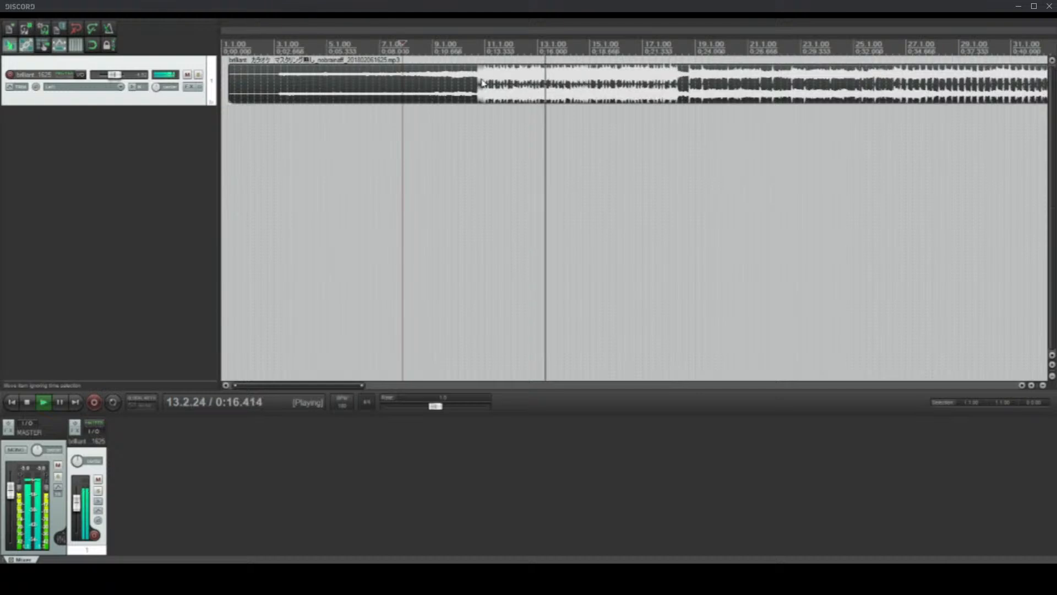
click(438, 87)
key(space)
Step: Inspect how the beat's first hits sit against the grid around 11.1.00, with the edit cursor at 10.3.46
scroll(711, 126, up, 5)
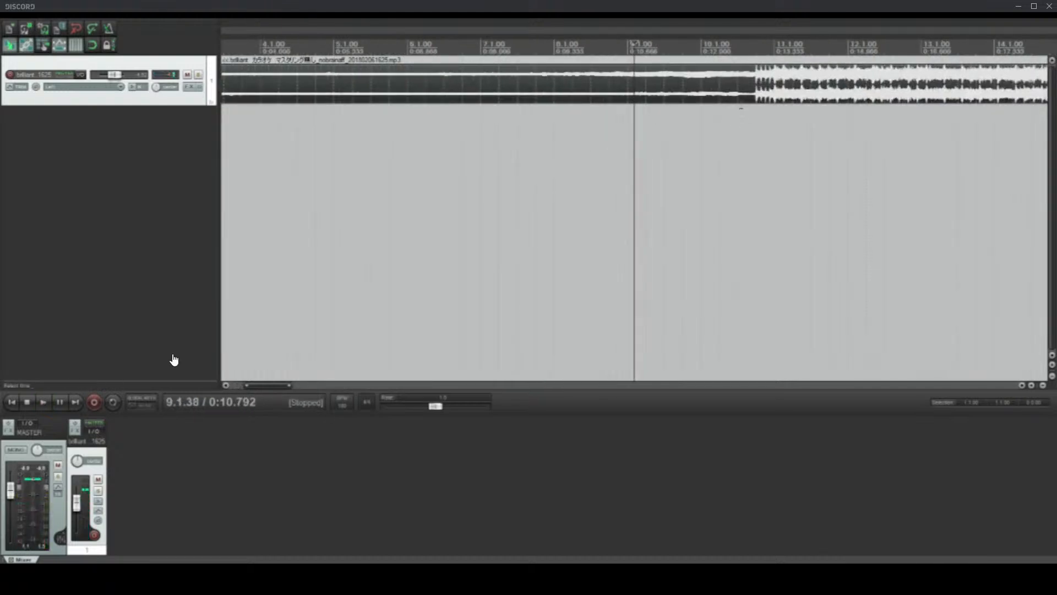
click(746, 113)
scroll(758, 182, up, 9)
scroll(758, 182, down, 5)
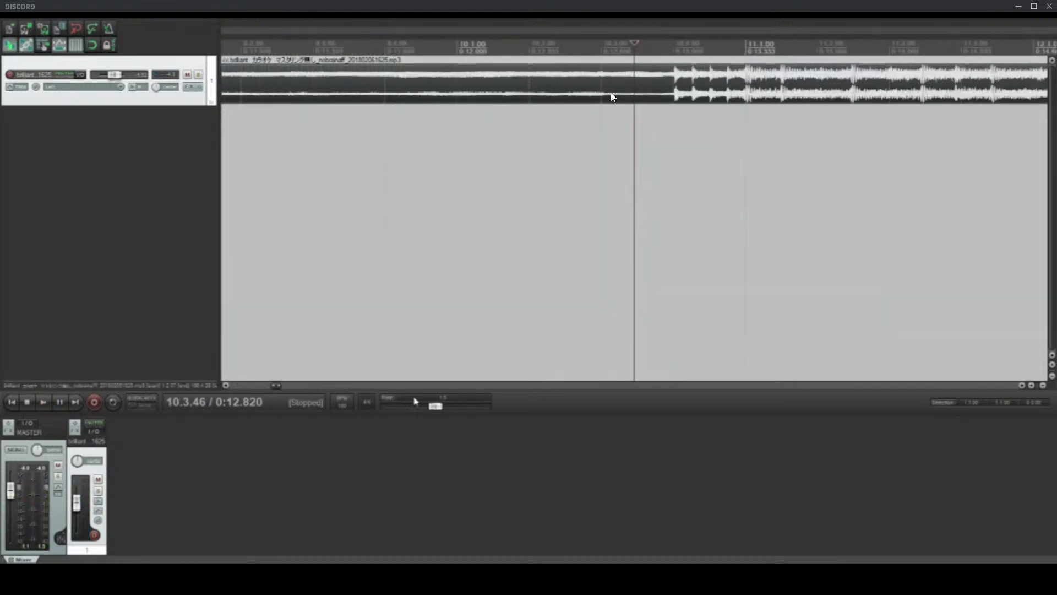
drag(276, 385, 283, 384)
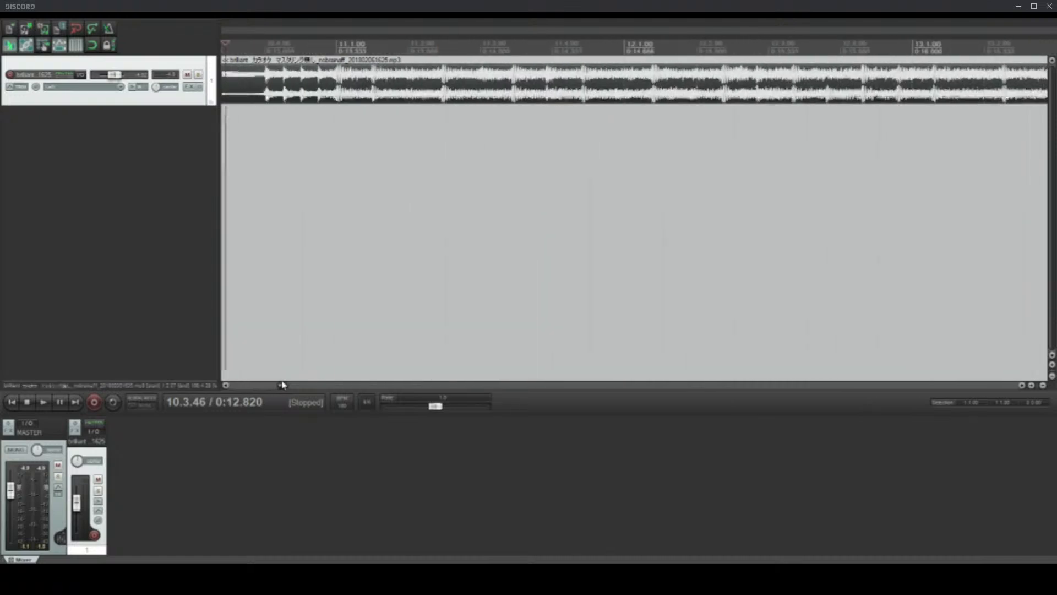
Step: Place the edit cursor shortly before 10.1.00 and start playback to check the beat's entry against the grid
click(240, 84)
scroll(891, 302, down, 1)
scroll(892, 302, up, 1)
scroll(826, 276, up, 1)
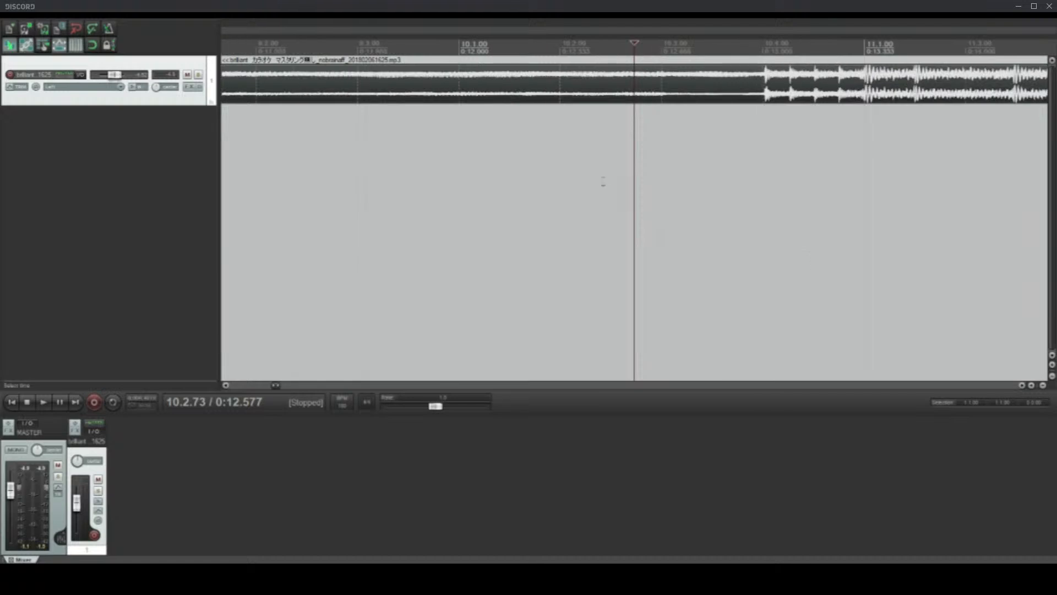
click(409, 94)
key(space)
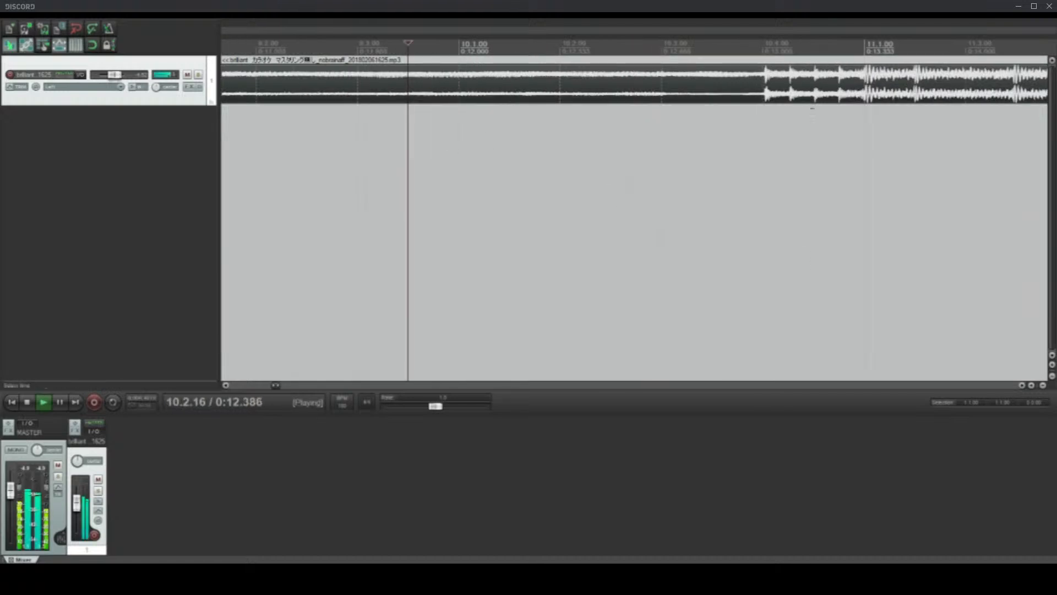
Step: Stop playback and make a time selection over the four lead-in hits before 11.1.00
key(space)
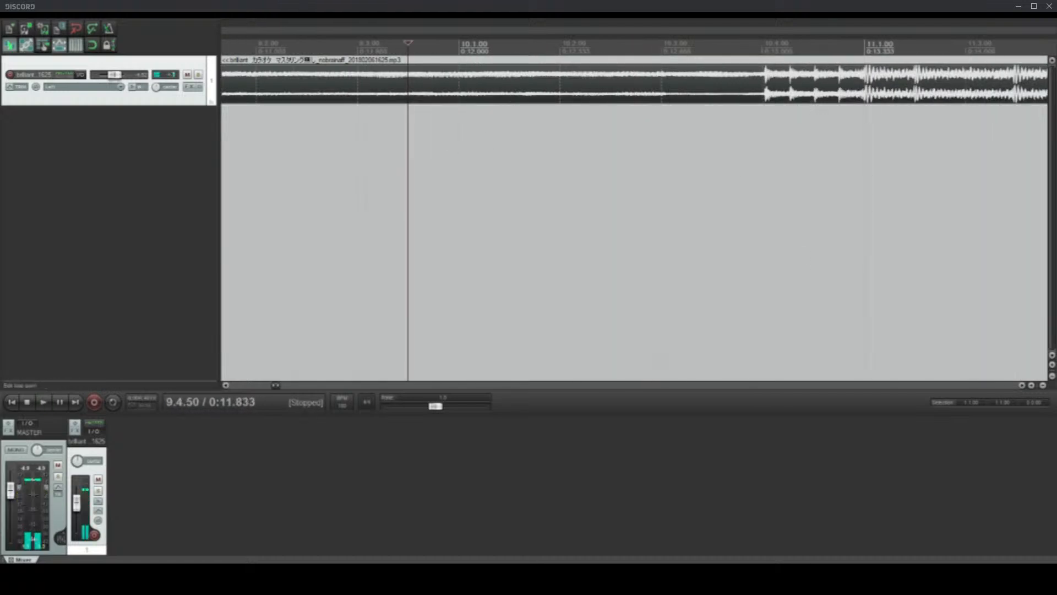
drag(760, 49, 863, 49)
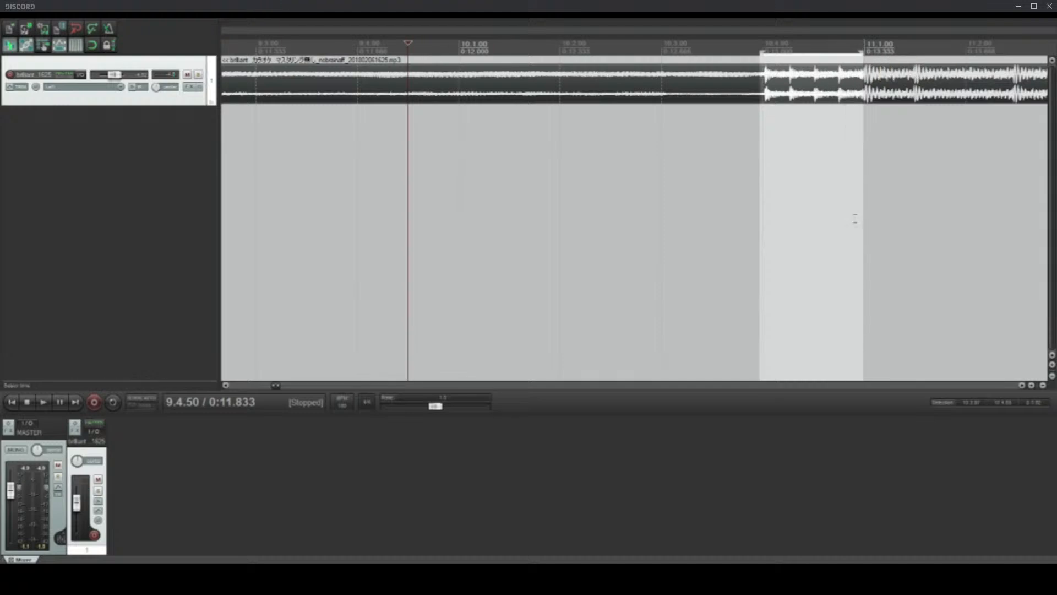
Step: Play the beat briefly from 11.1.05, then stop and place the edit cursor on its downbeat at 11.1.01
click(869, 247)
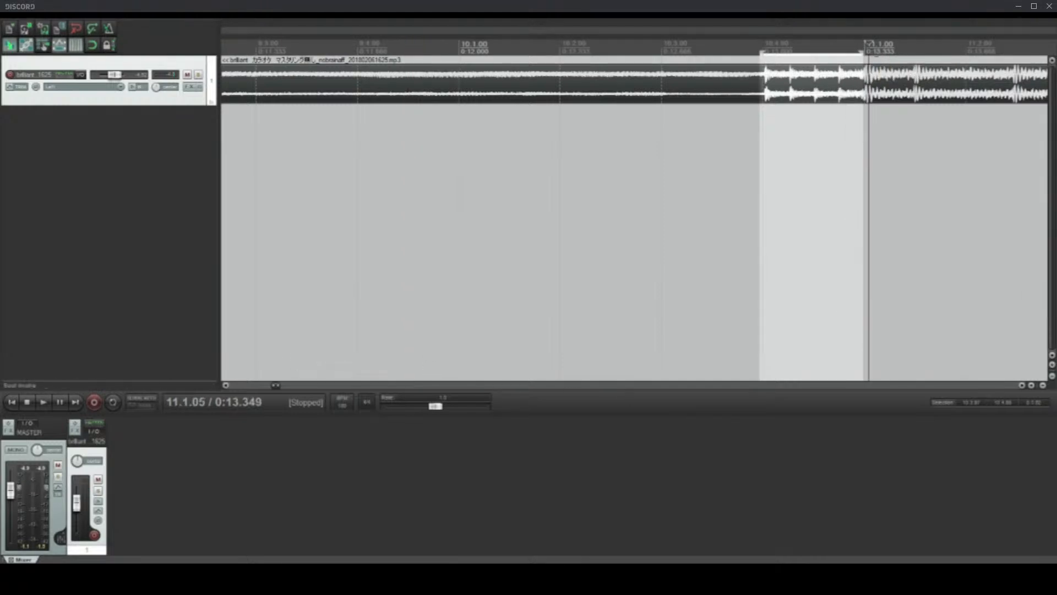
scroll(869, 248, down, 2)
key(space)
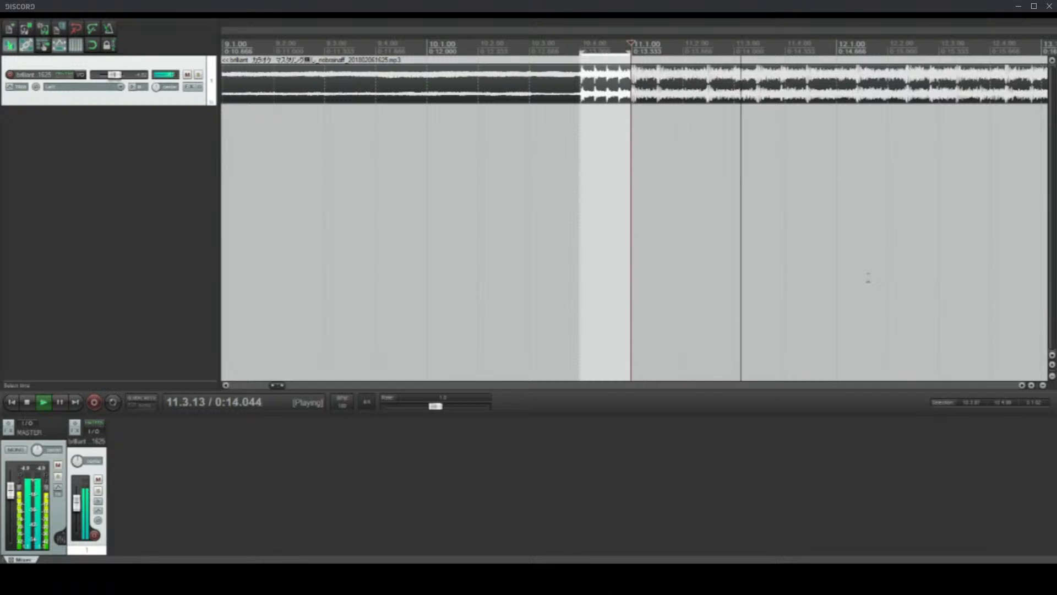
key(space)
scroll(871, 278, up, 3)
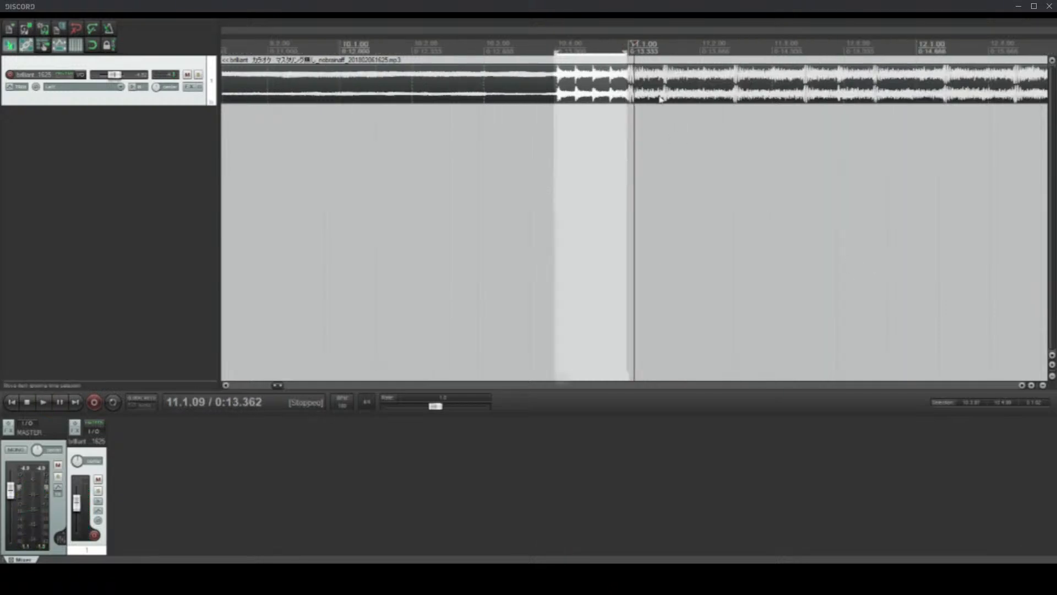
click(569, 222)
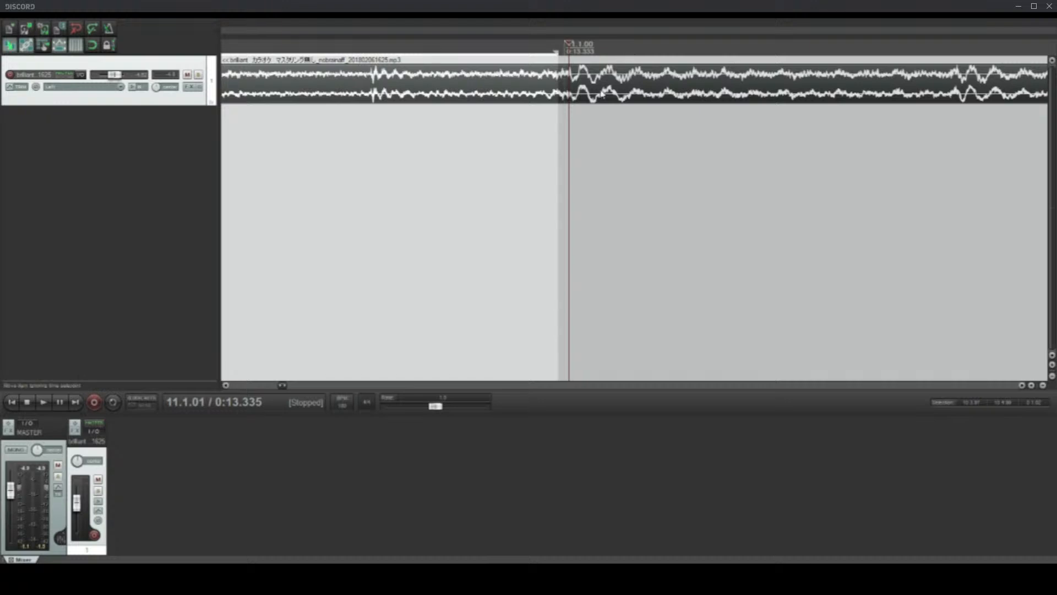
Step: Examine how the backing track's hits sit against the grid around 17.4.25, 11.3.78 and 10.3.69
scroll(660, 217, down, 3)
scroll(728, 240, down, 5)
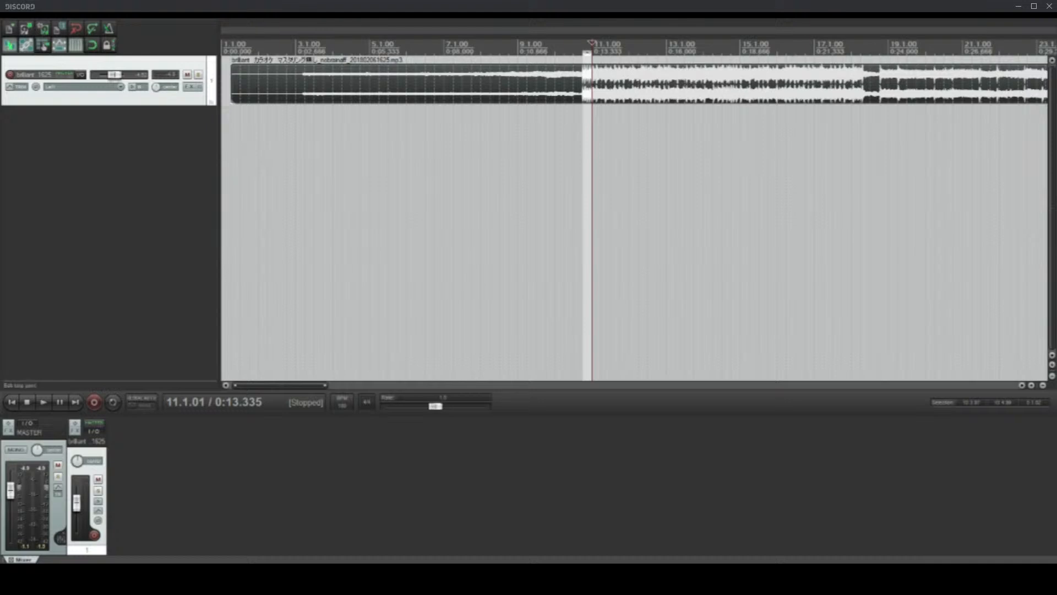
click(845, 192)
scroll(844, 193, up, 4)
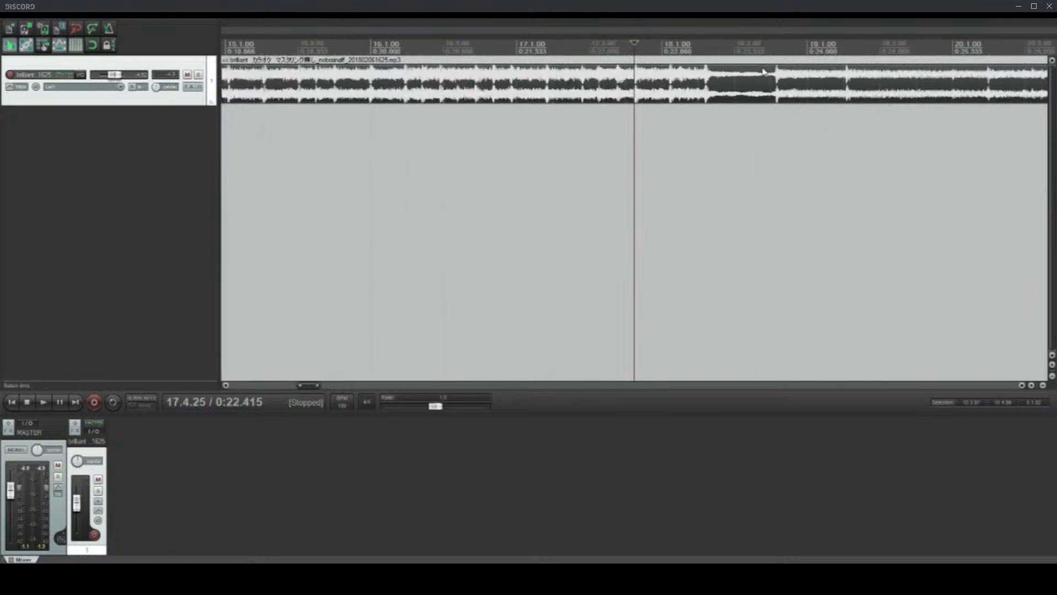
scroll(700, 80, down, 5)
click(474, 85)
scroll(528, 86, up, 6)
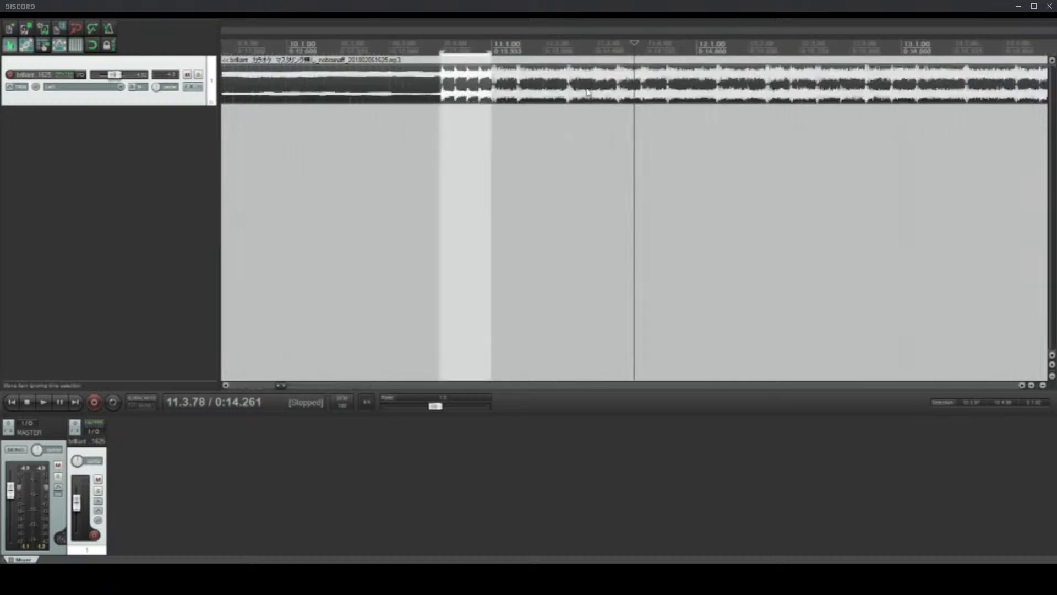
scroll(489, 142, up, 2)
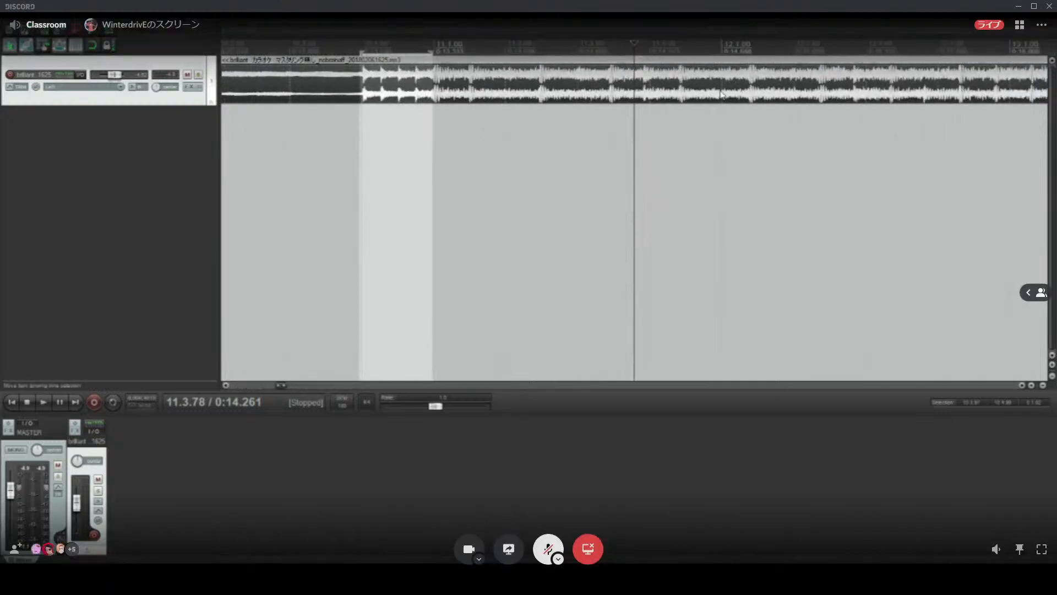
scroll(954, 104, down, 5)
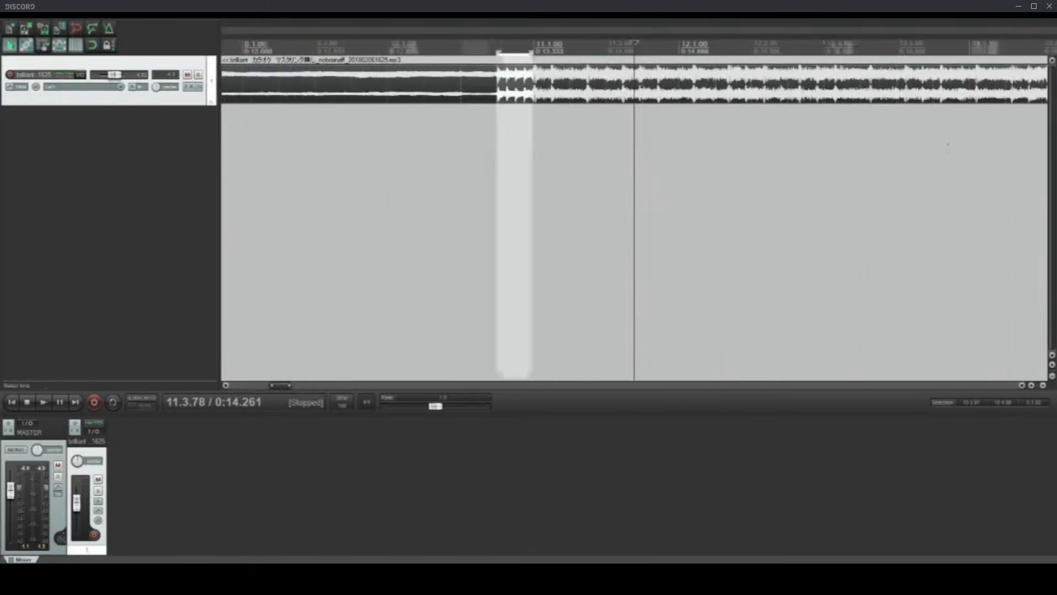
scroll(573, 73, up, 3)
click(486, 81)
scroll(487, 83, up, 5)
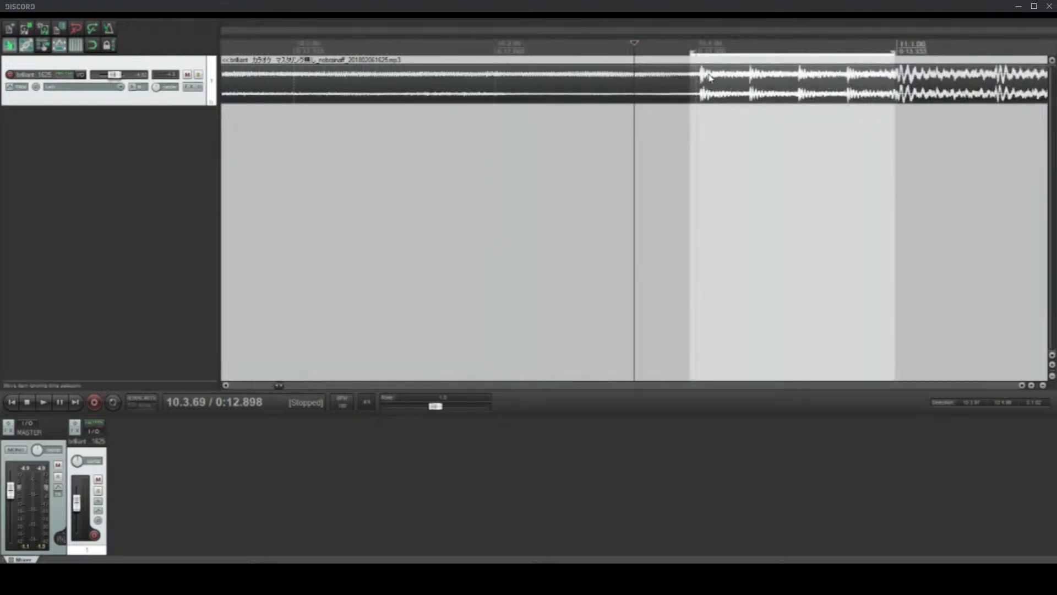
Step: Place the edit cursor on the downbeat transient at 11.1.01 and compare it with the end of the time selection
click(898, 76)
scroll(898, 76, up, 5)
scroll(899, 76, down, 3)
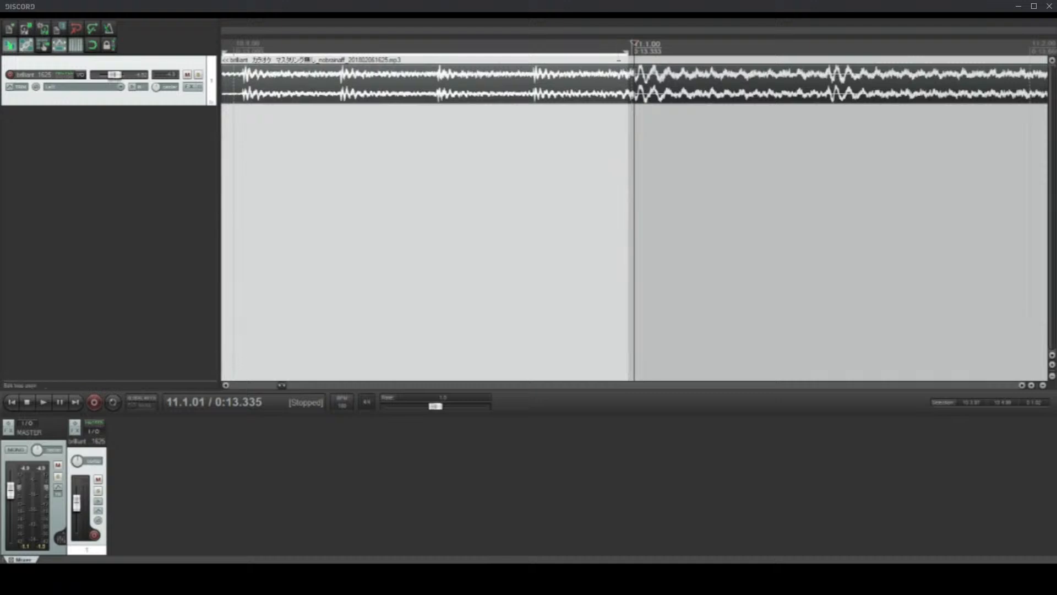
scroll(642, 77, down, 3)
click(641, 77)
Step: Redefine the time selection to span the lead-in beat from 10.4.00 to 11.1.01, with the edit cursor at 10.4.10
click(631, 45)
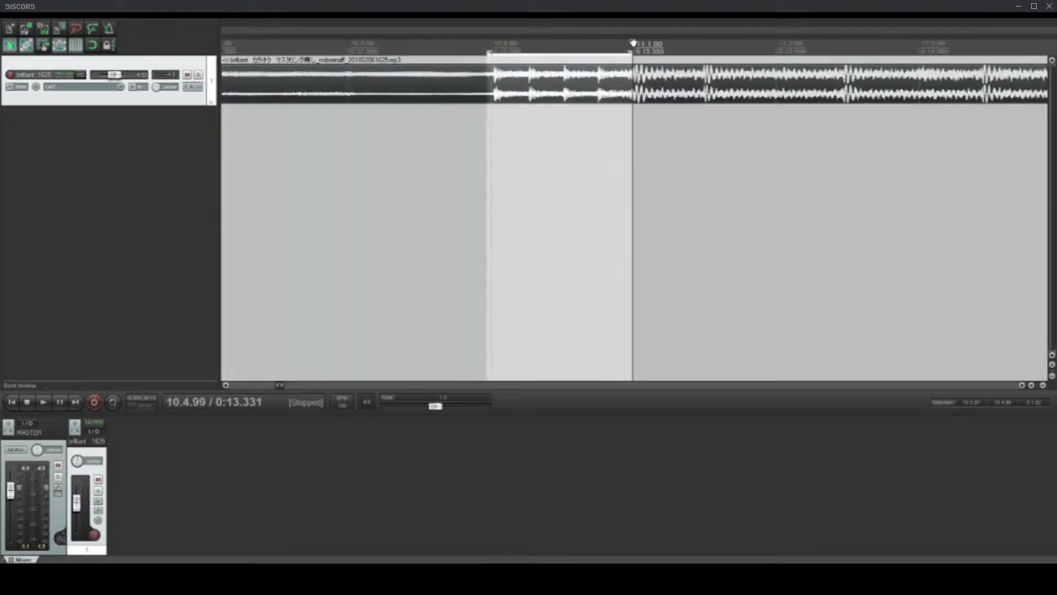
click(506, 43)
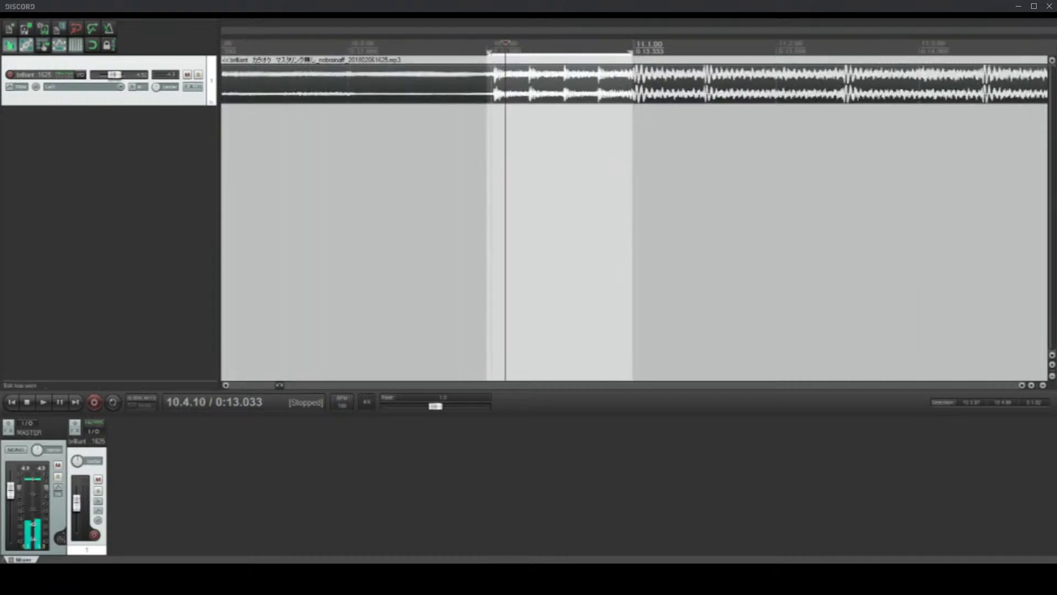
drag(633, 53, 492, 44)
Step: Apply a faster project tempo and nudge the backing track item slightly earlier against the grid
scroll(491, 44, up, 4)
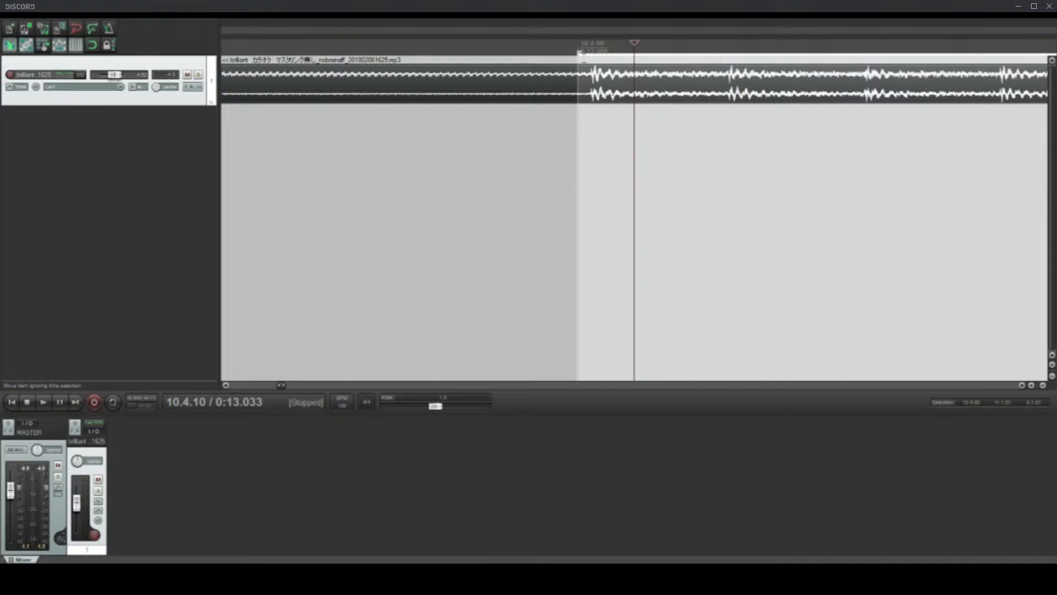
scroll(584, 60, down, 5)
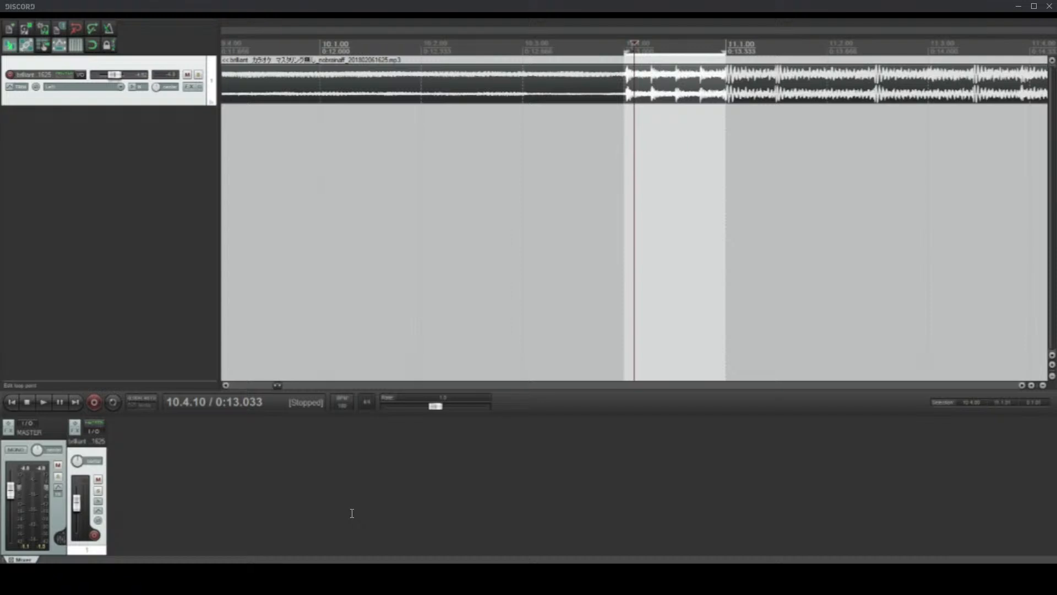
key(Return)
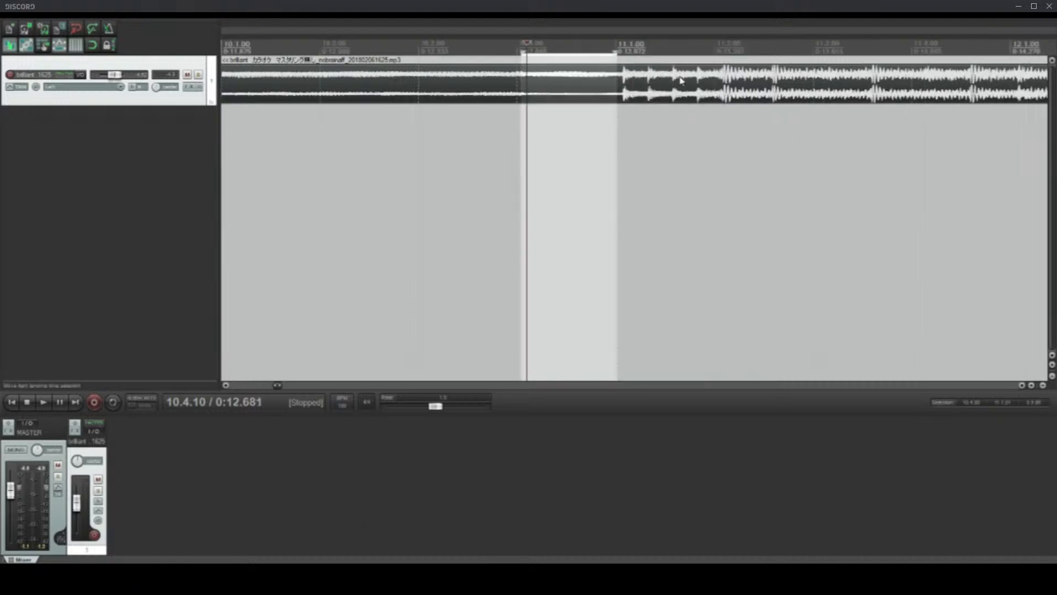
drag(743, 83, 738, 82)
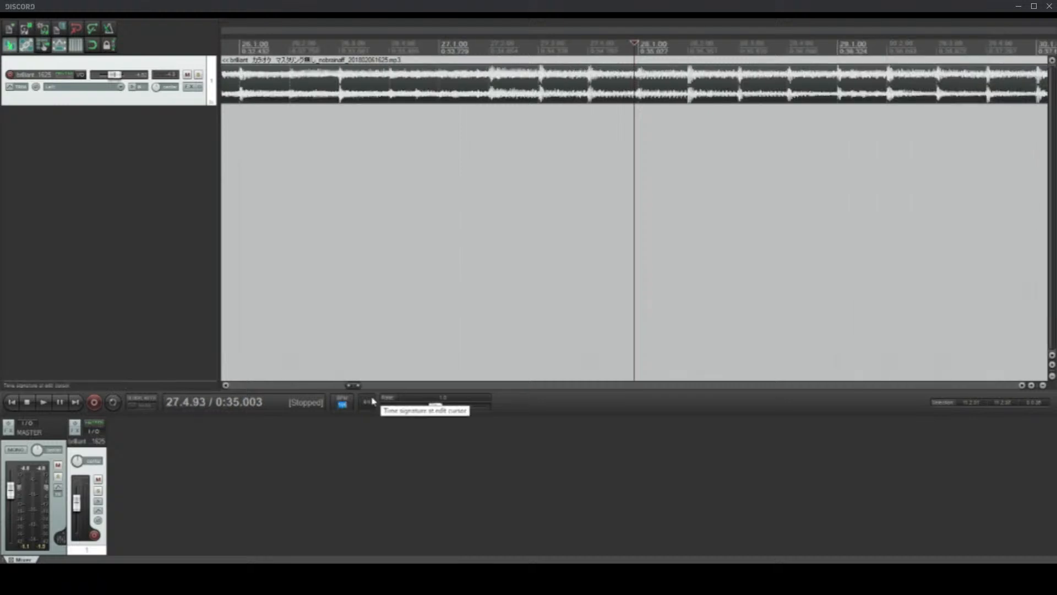
Step: Set the project tempo to 180 BPM and compare the backing track's hits with the grid around bars 25 to 28
text(180)
key(Return)
scroll(588, 95, up, 2)
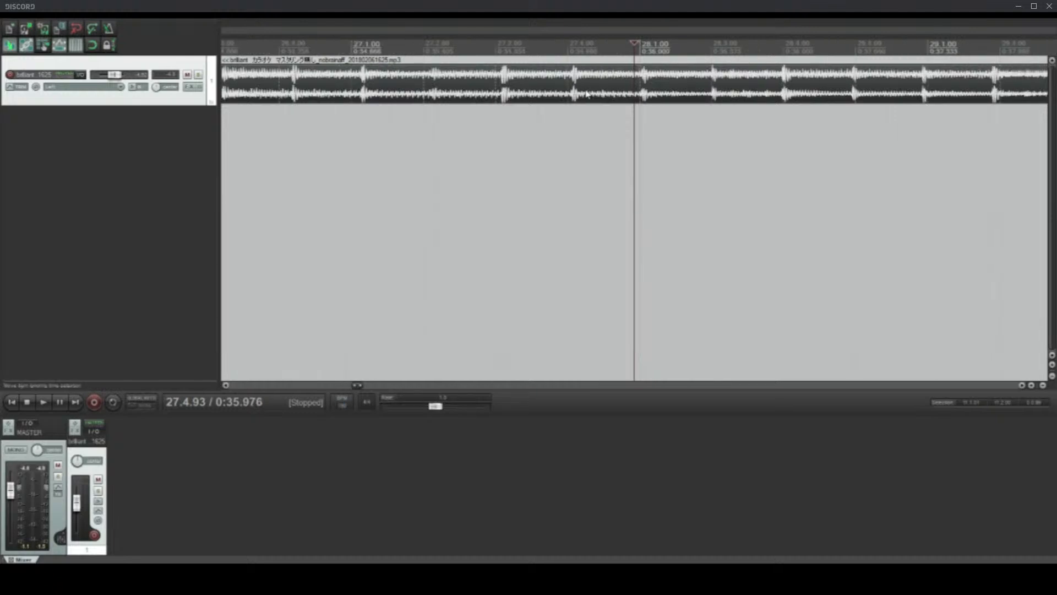
scroll(654, 88, down, 2)
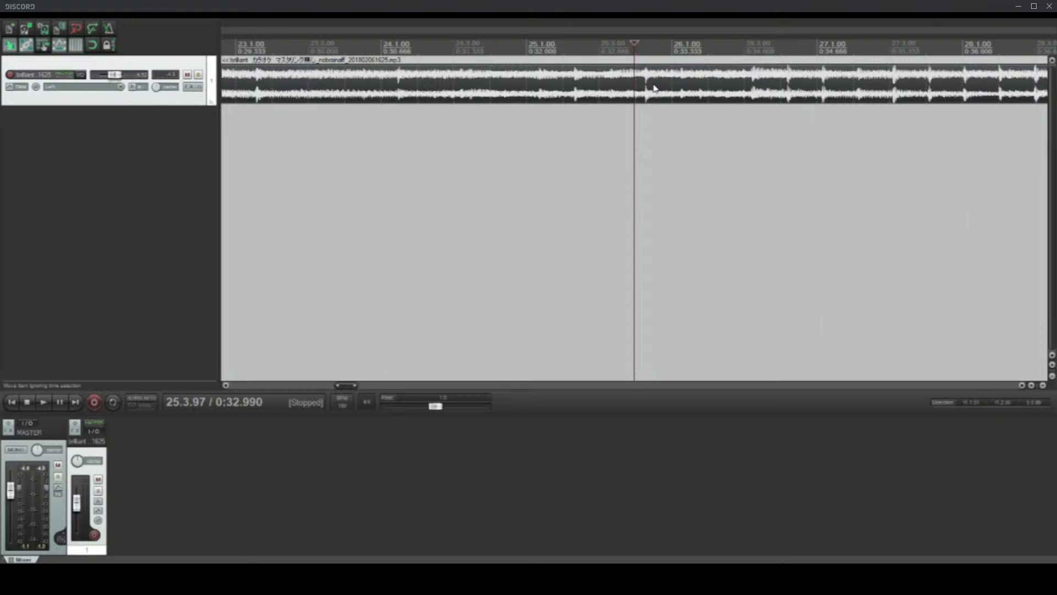
scroll(654, 87, up, 3)
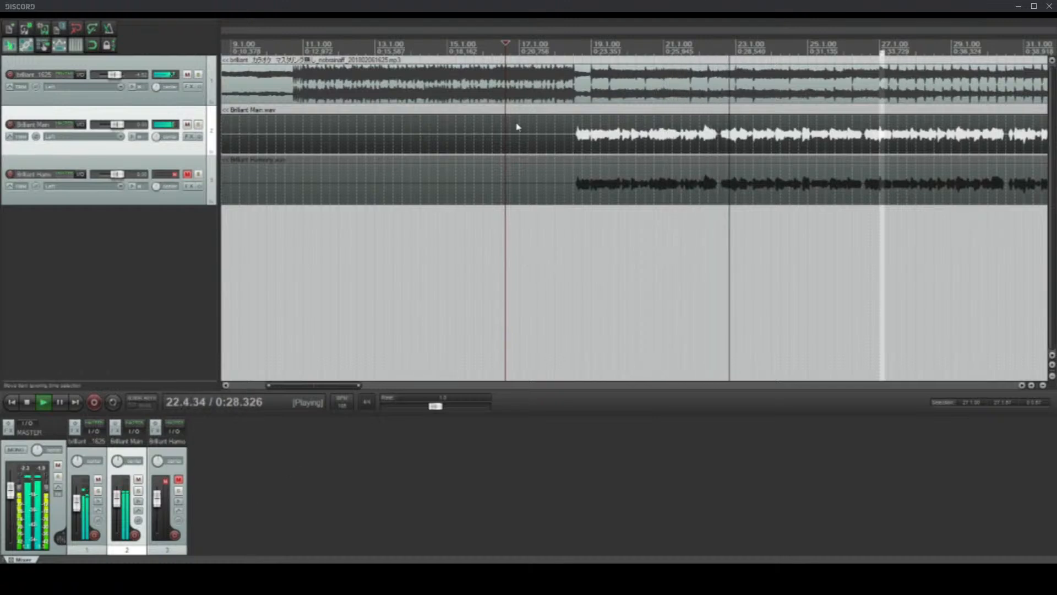
Step: Stop playback, inspect the main vocal's entry around bar 19, and place the edit cursor shortly before it at 18.2.53
key(space)
click(552, 133)
scroll(552, 133, up, 5)
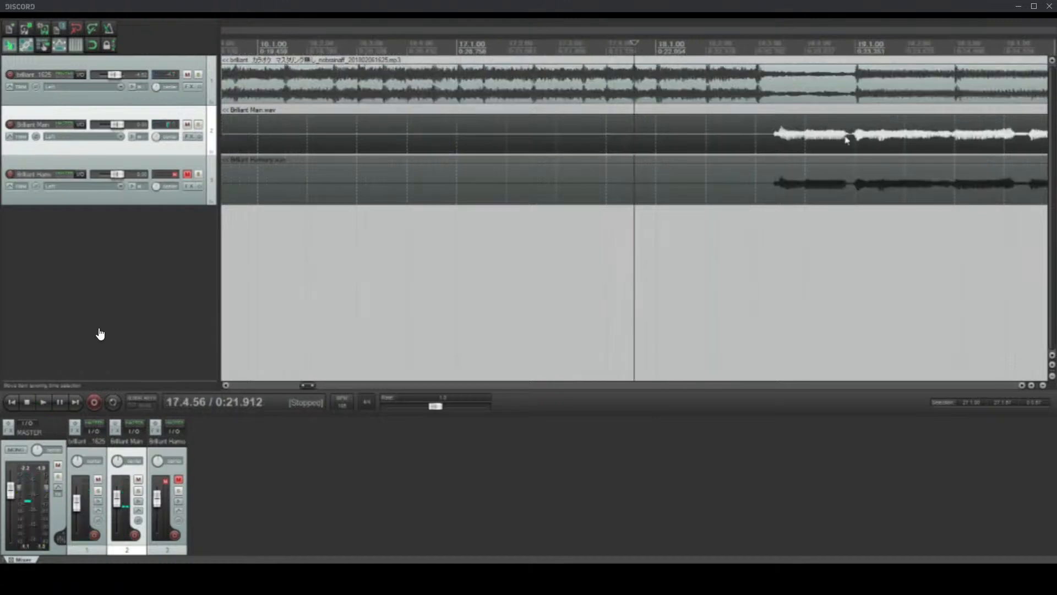
click(852, 140)
scroll(865, 165, up, 4)
scroll(429, 145, down, 3)
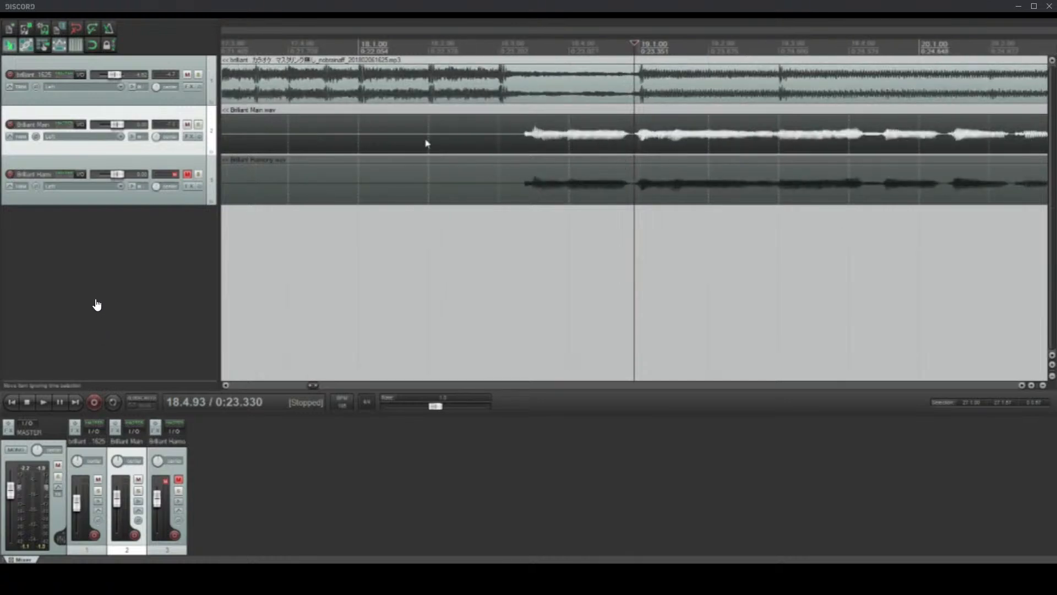
click(467, 148)
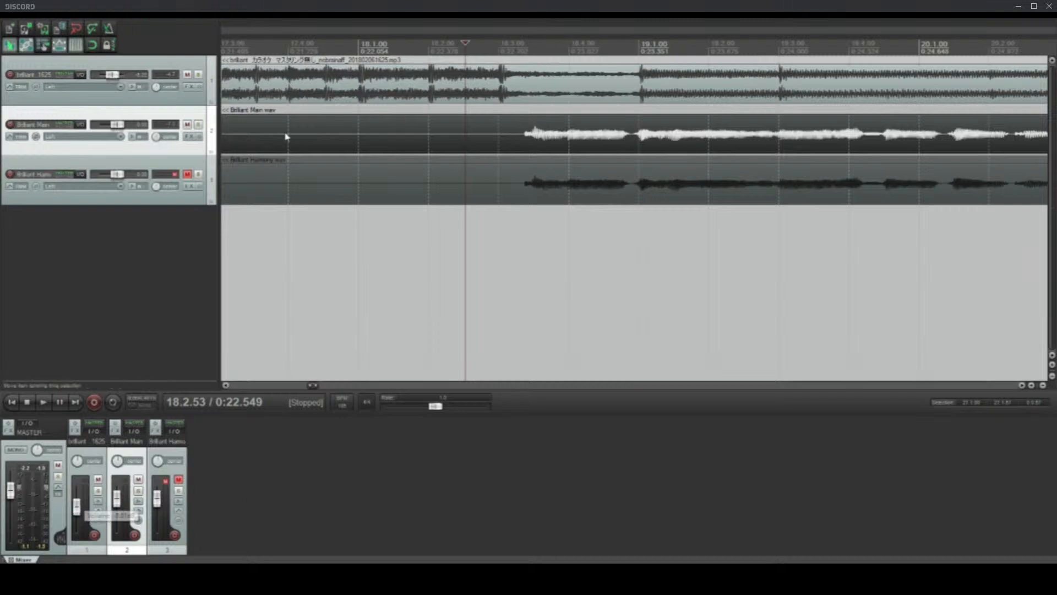
Step: Select the main and harmony vocal items together and trim their silent starts to about bar 14
scroll(252, 147, down, 5)
ctrl+click(244, 184)
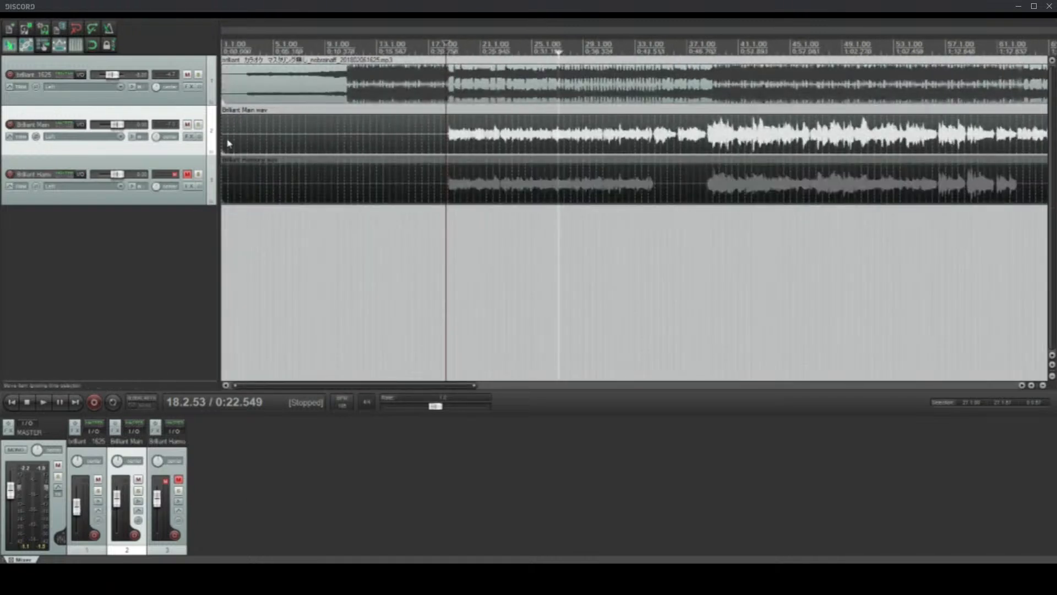
drag(225, 142, 391, 168)
Step: Place the edit cursor at 18.3.25 on the harmony item and examine both vocals' entry against the backing track around bars 17 to 20
scroll(599, 233, up, 10)
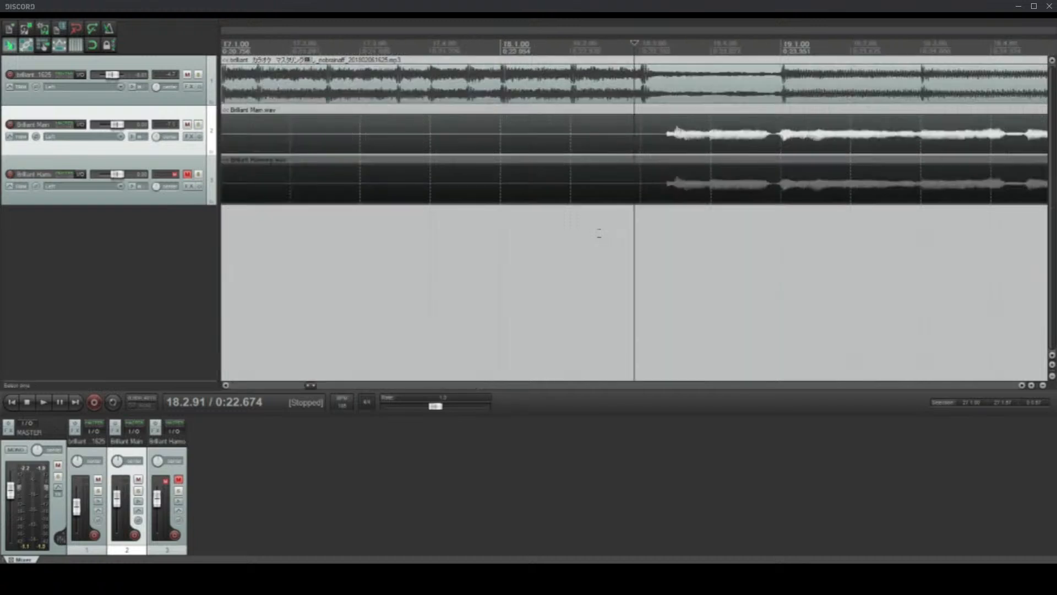
scroll(599, 233, down, 12)
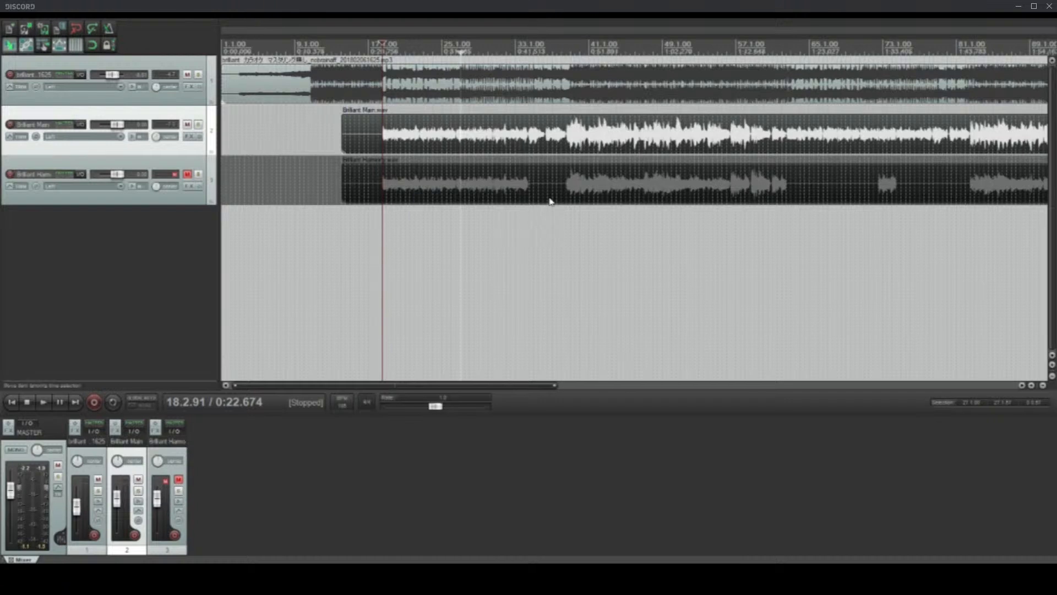
scroll(656, 217, up, 3)
scroll(656, 218, up, 8)
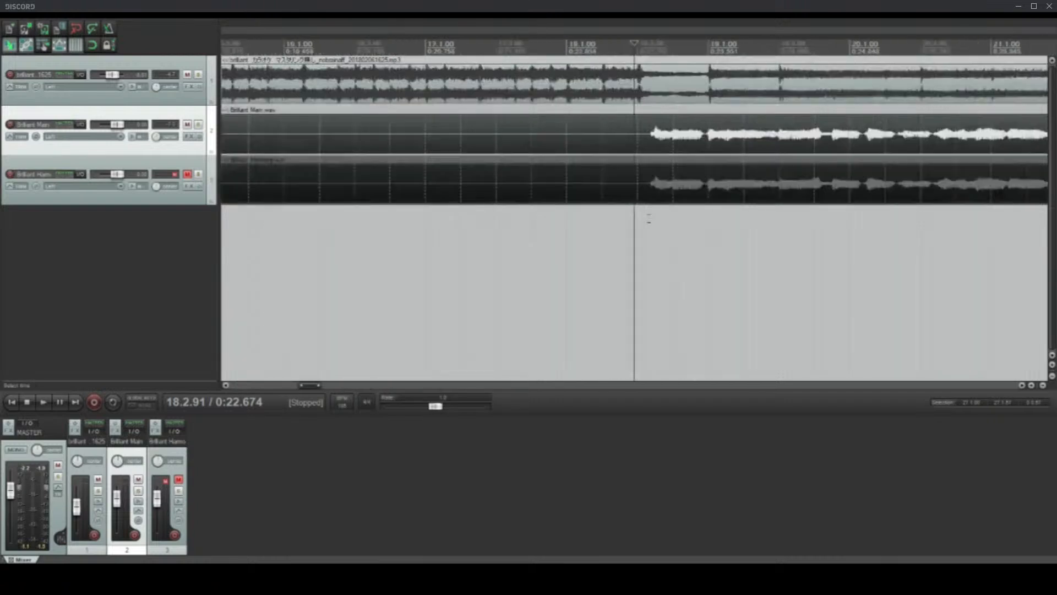
scroll(648, 218, up, 3)
scroll(579, 177, down, 4)
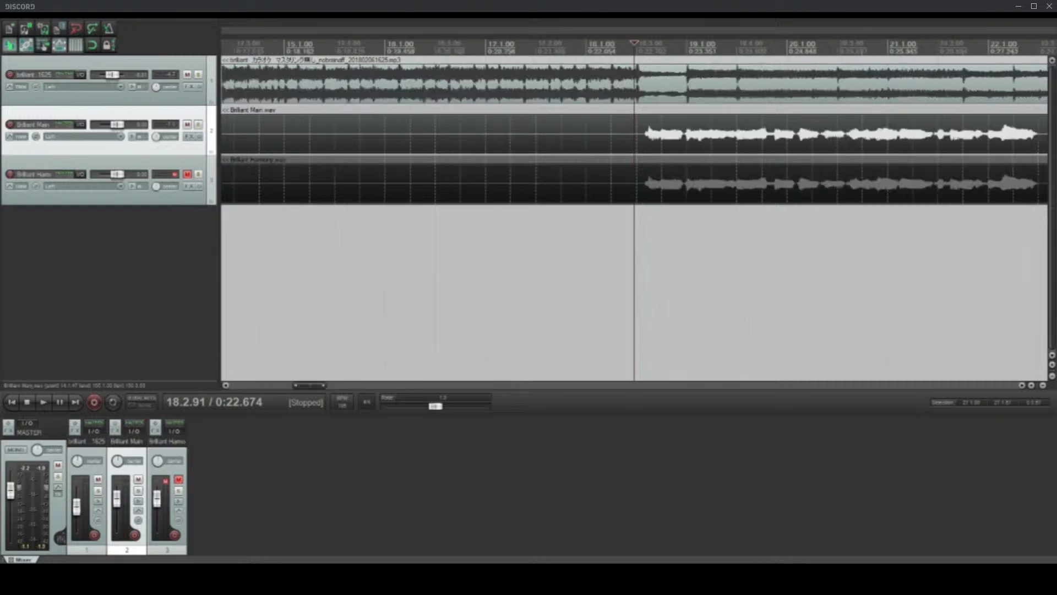
click(643, 193)
scroll(661, 200, up, 4)
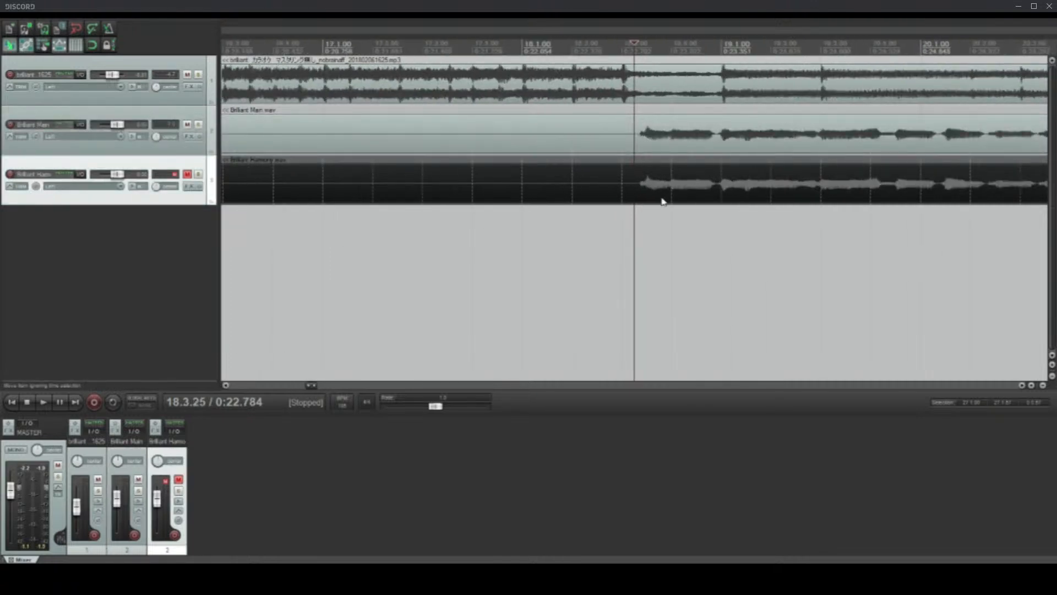
scroll(711, 235, up, 2)
scroll(711, 235, down, 6)
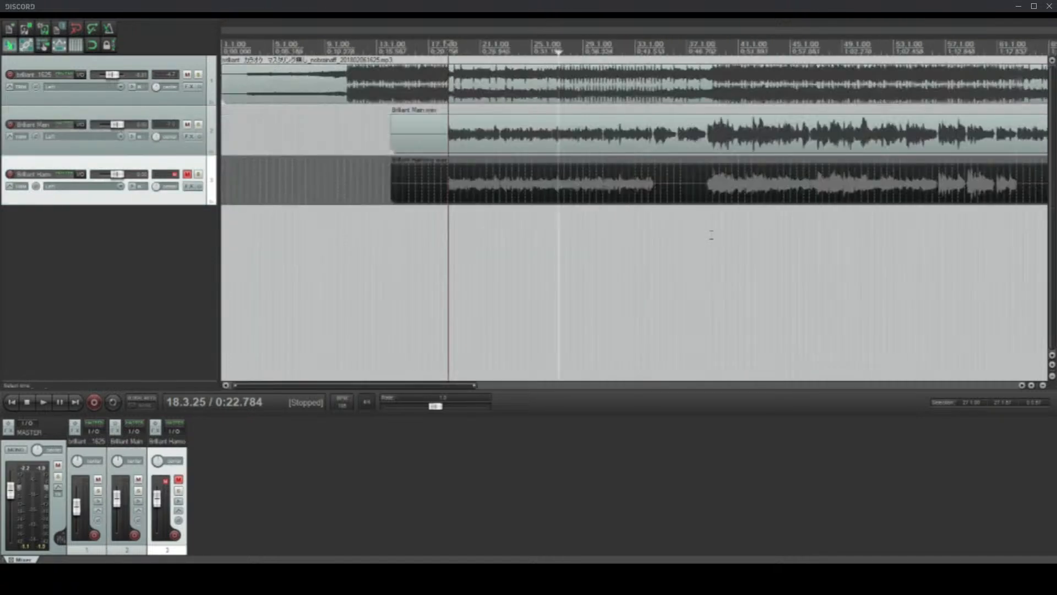
scroll(711, 234, up, 6)
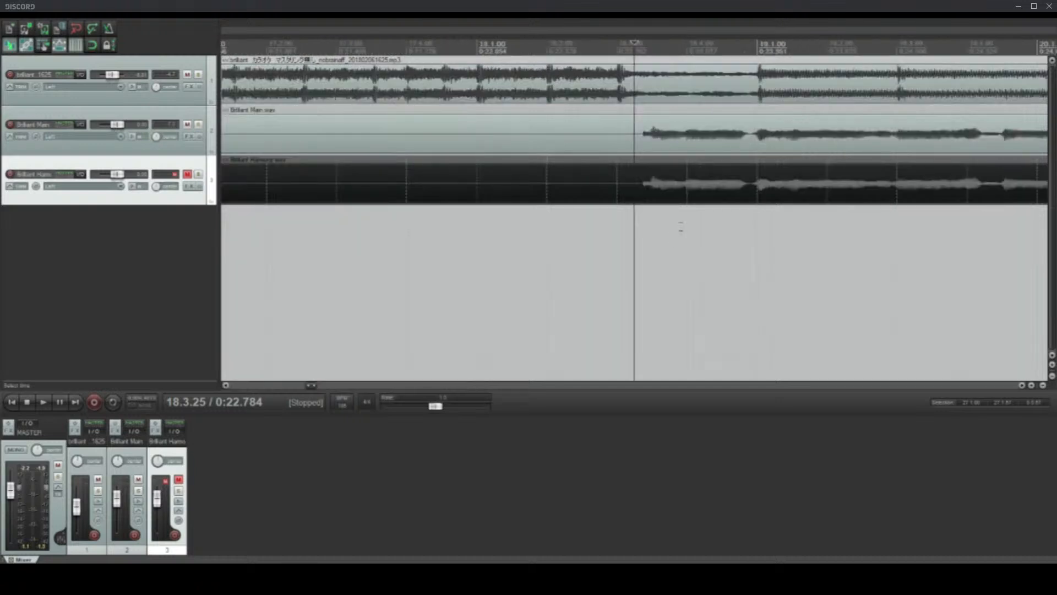
scroll(681, 226, down, 4)
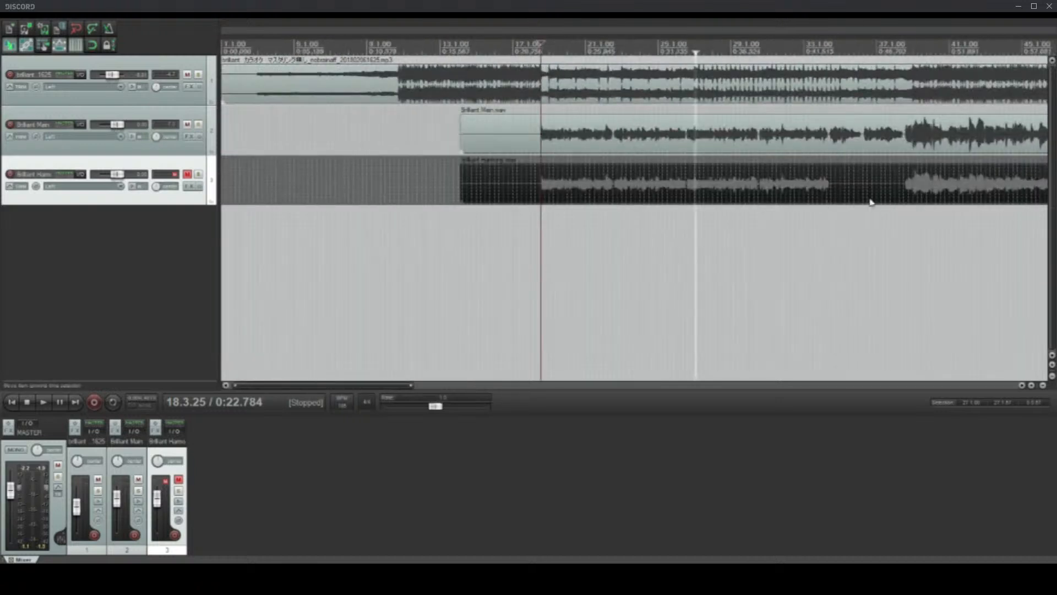
scroll(881, 198, up, 4)
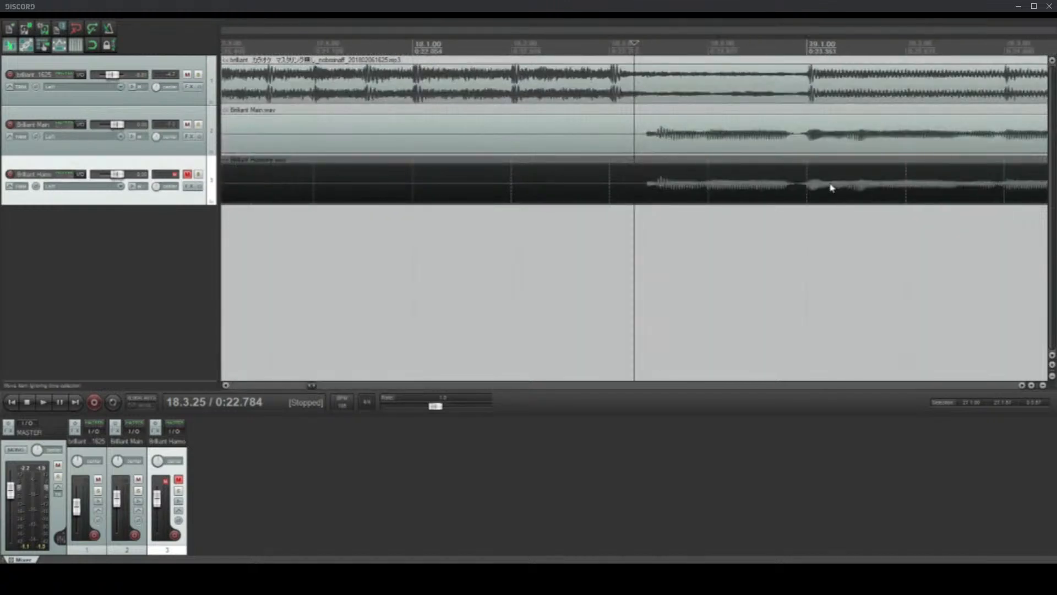
Step: Place the edit cursor at 19.1.05 and compare the vocals' waveforms with the backing track between bars 18 and 20
click(811, 48)
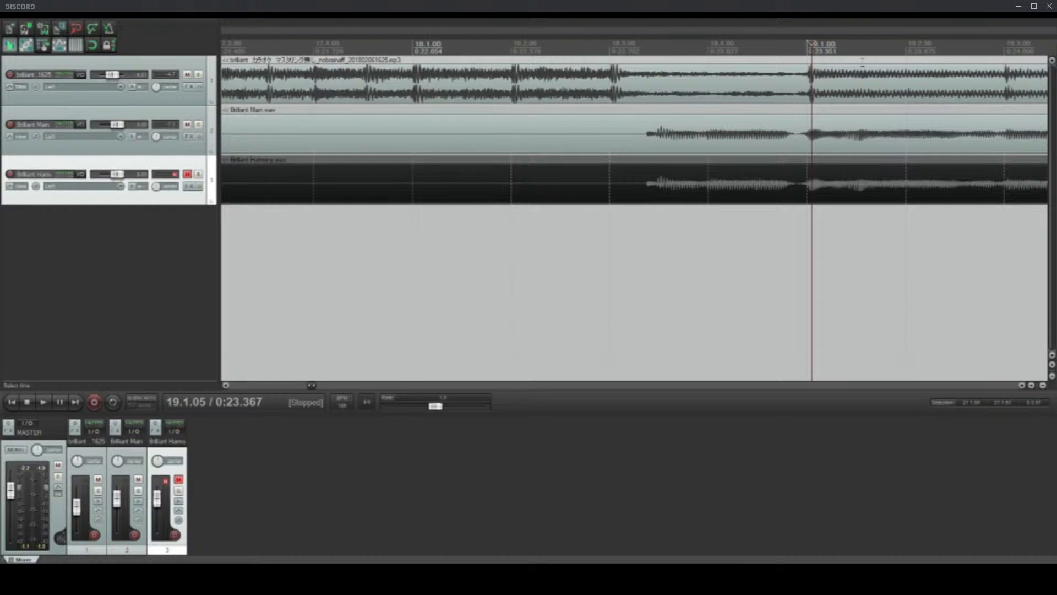
scroll(583, 87, up, 1)
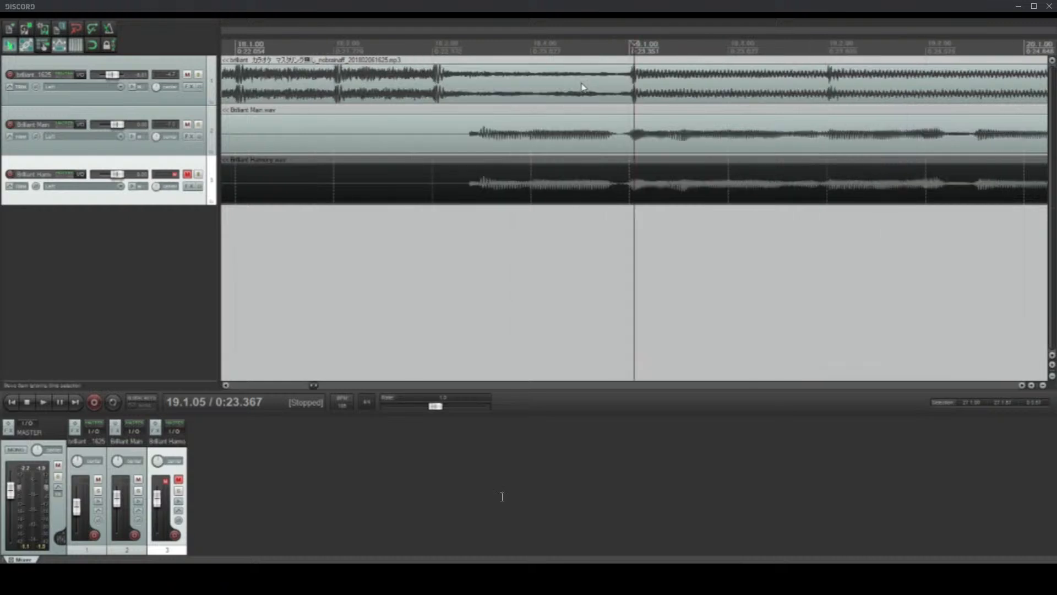
click(584, 48)
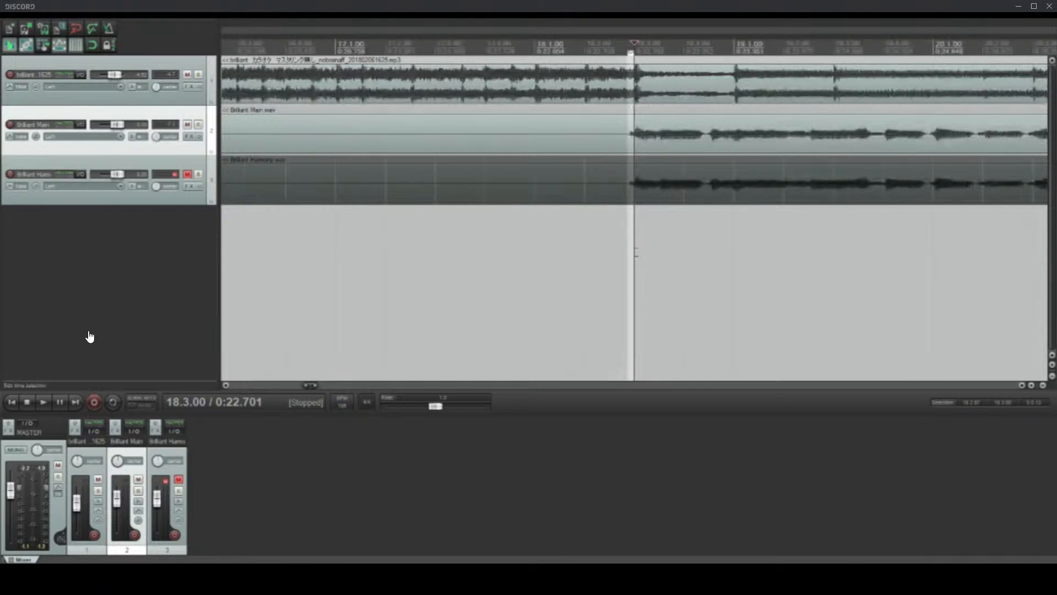
Step: Select the main vocal, play from 18.2.35 to check its entry against the backing track, and stop playback
scroll(668, 189, up, 3)
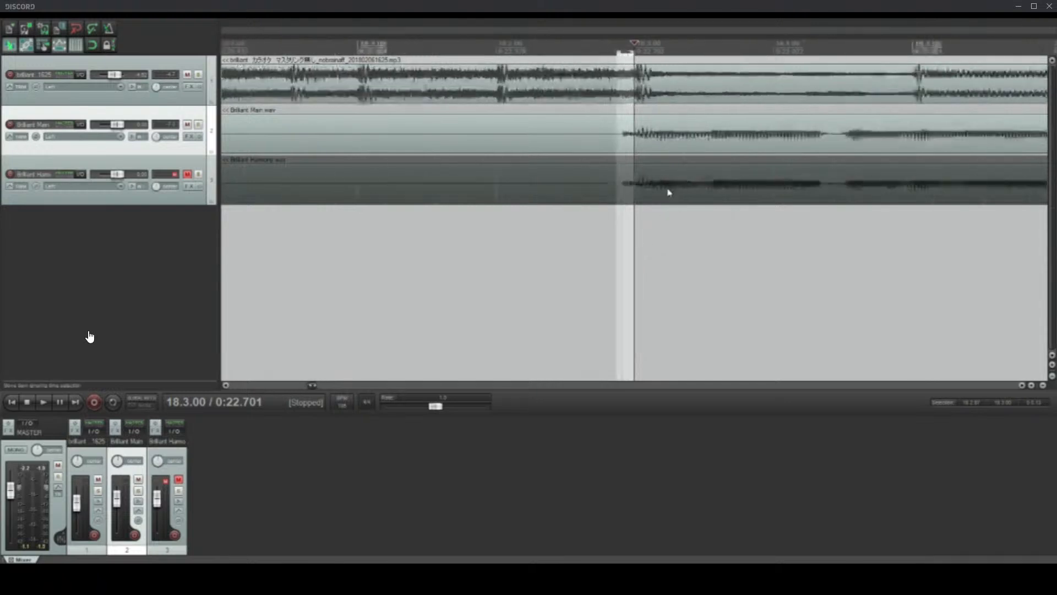
click(592, 146)
key(space)
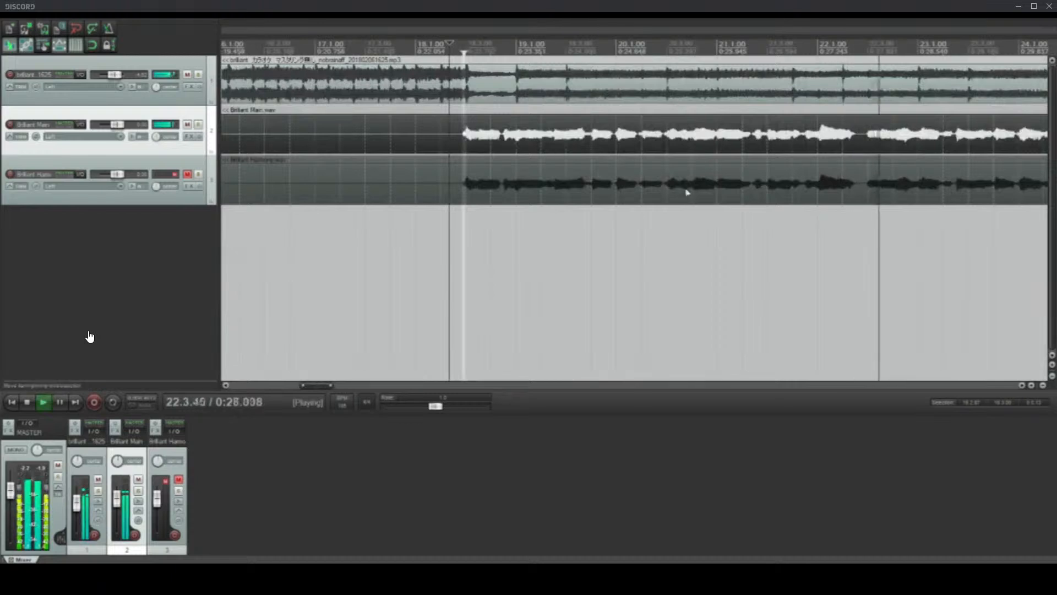
scroll(715, 207, down, 3)
key(space)
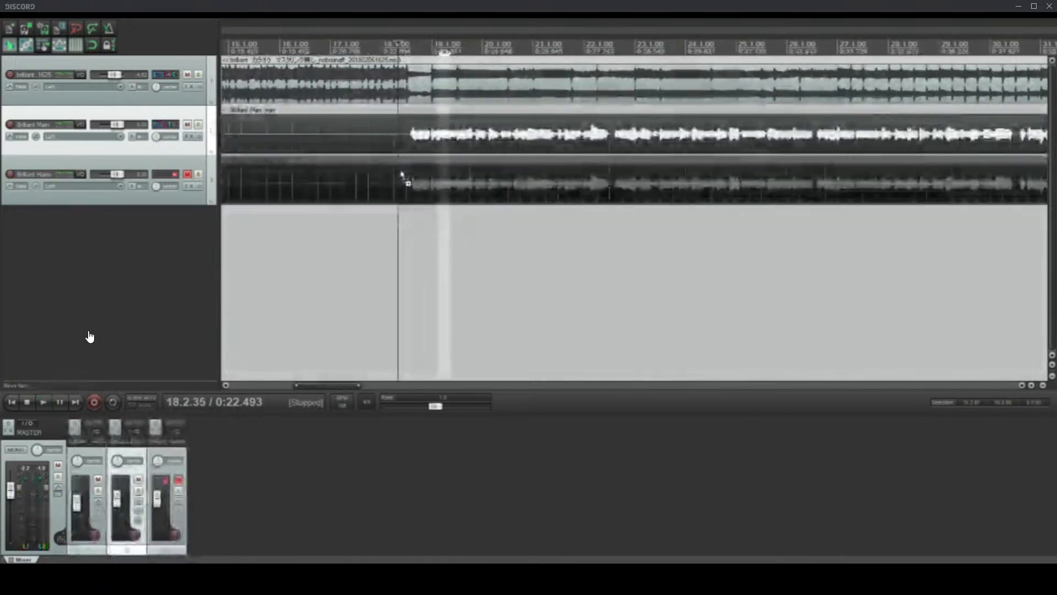
Step: Play from 18.3.19 on the main vocal through about bar 34, comparing its timing with the backing track, and stop playback
scroll(661, 184, up, 5)
click(587, 139)
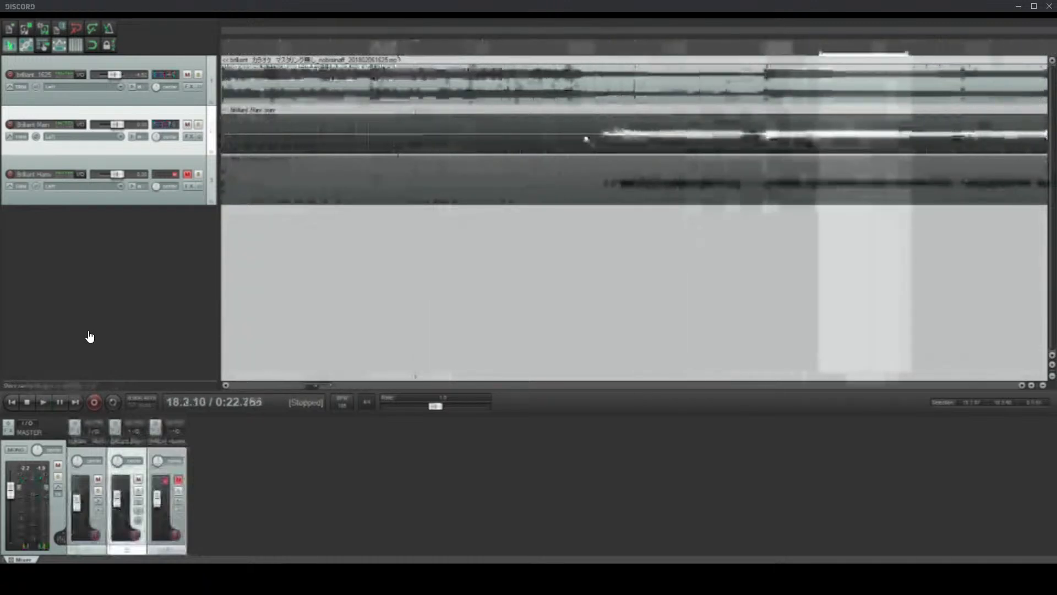
key(space)
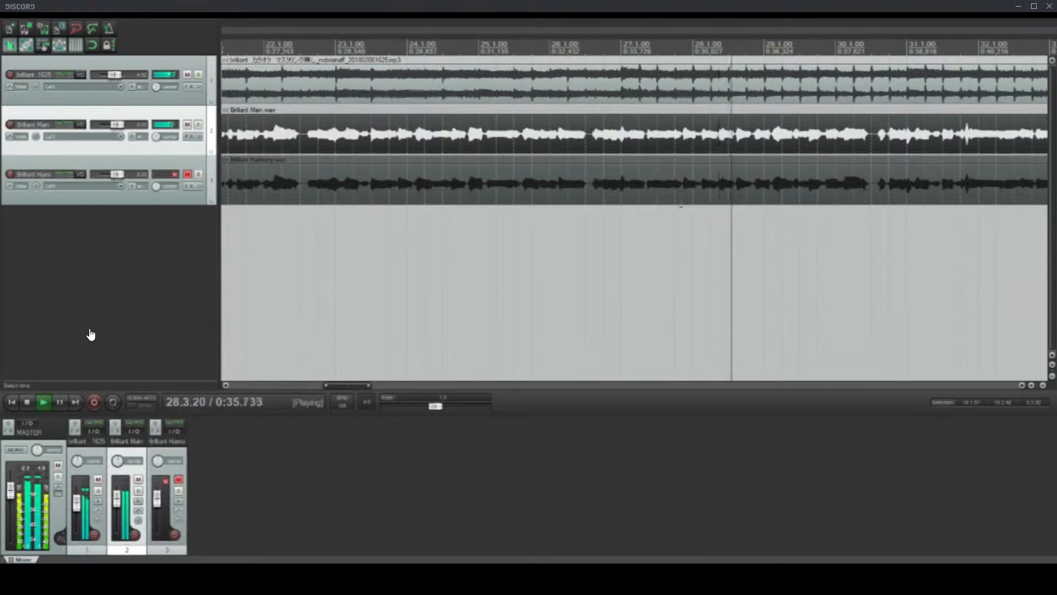
scroll(680, 205, up, 3)
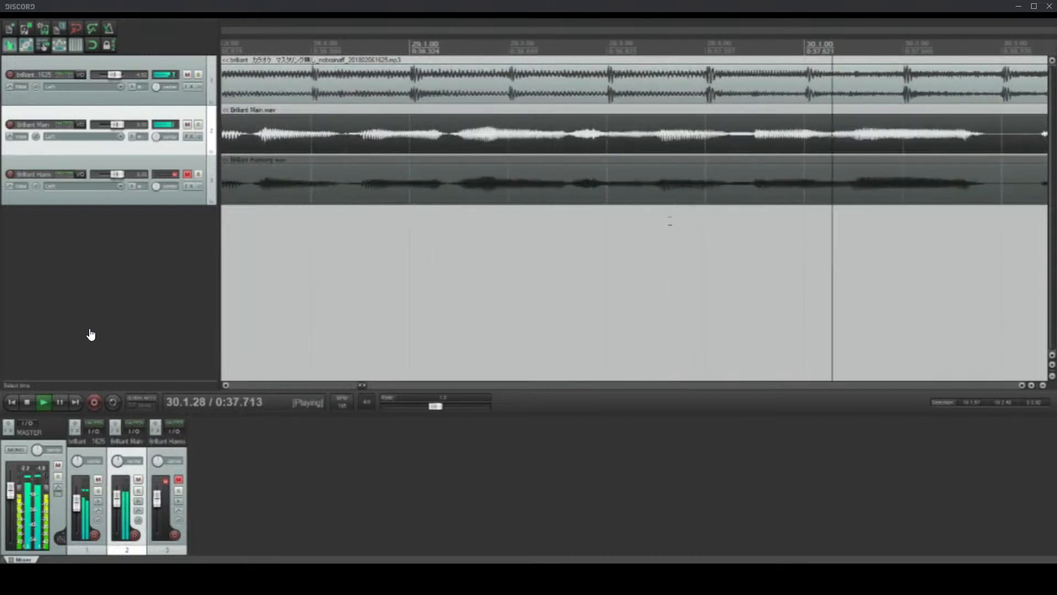
scroll(695, 211, down, 2)
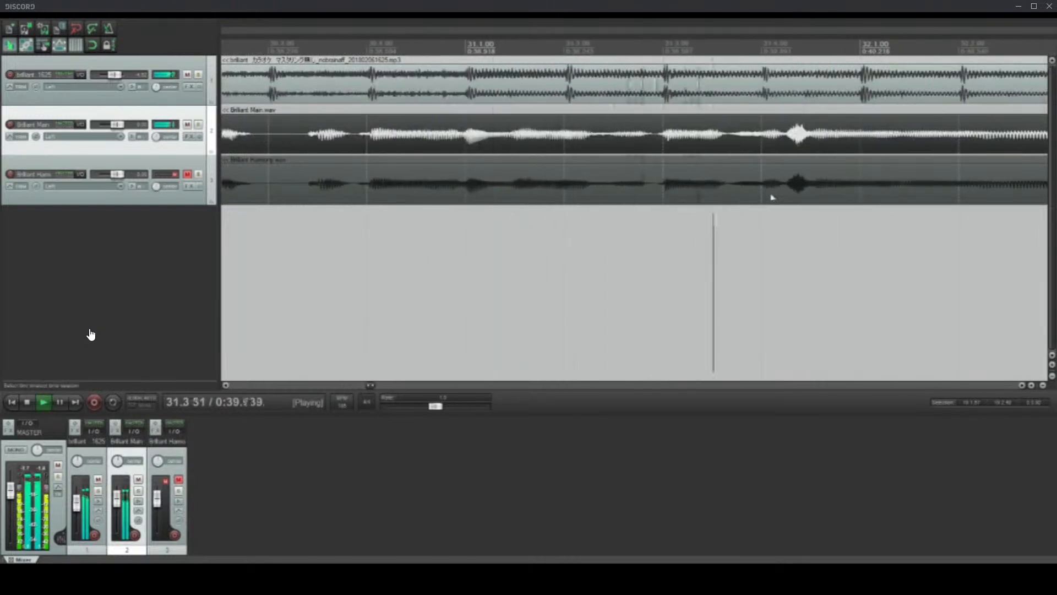
scroll(782, 196, down, 2)
scroll(809, 197, down, 3)
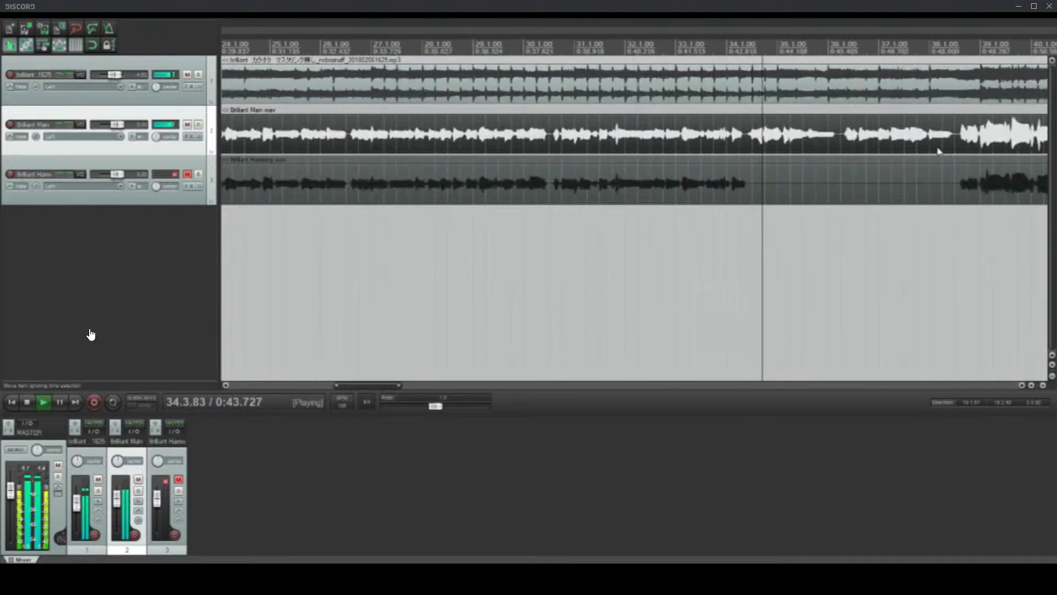
key(space)
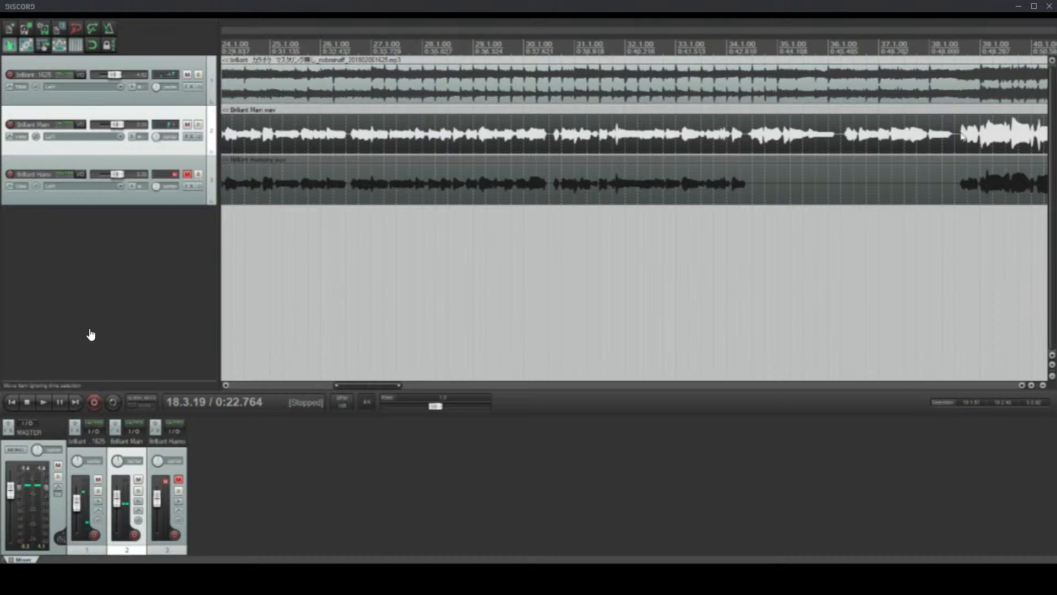
Step: Play the main vocal's entry before bar 39 from 38.3.42 with the backing track, and stop playback
scroll(947, 152, up, 5)
scroll(956, 153, up, 3)
key(space)
scroll(953, 153, down, 4)
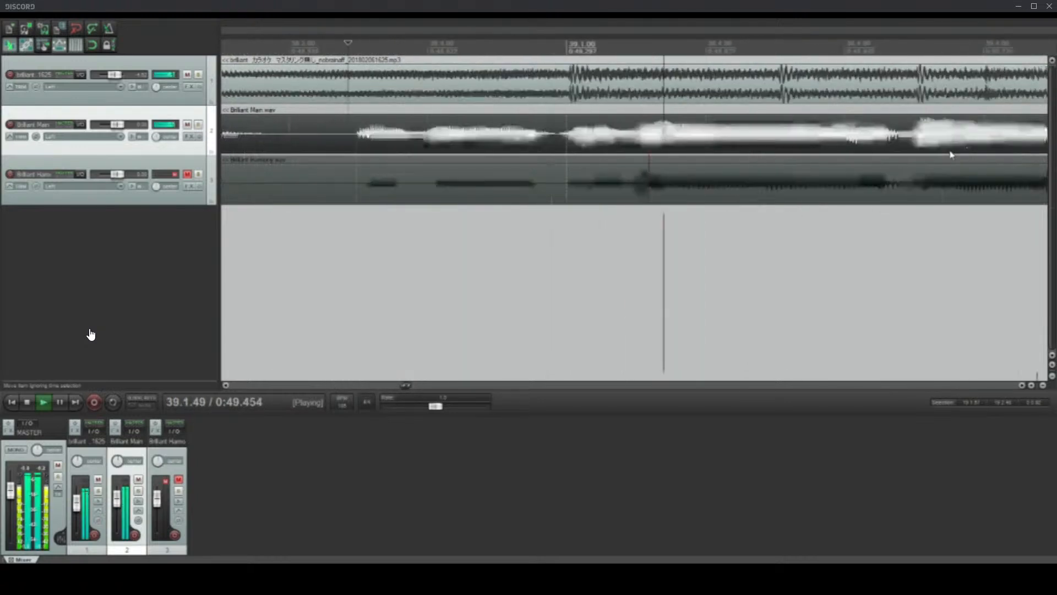
key(space)
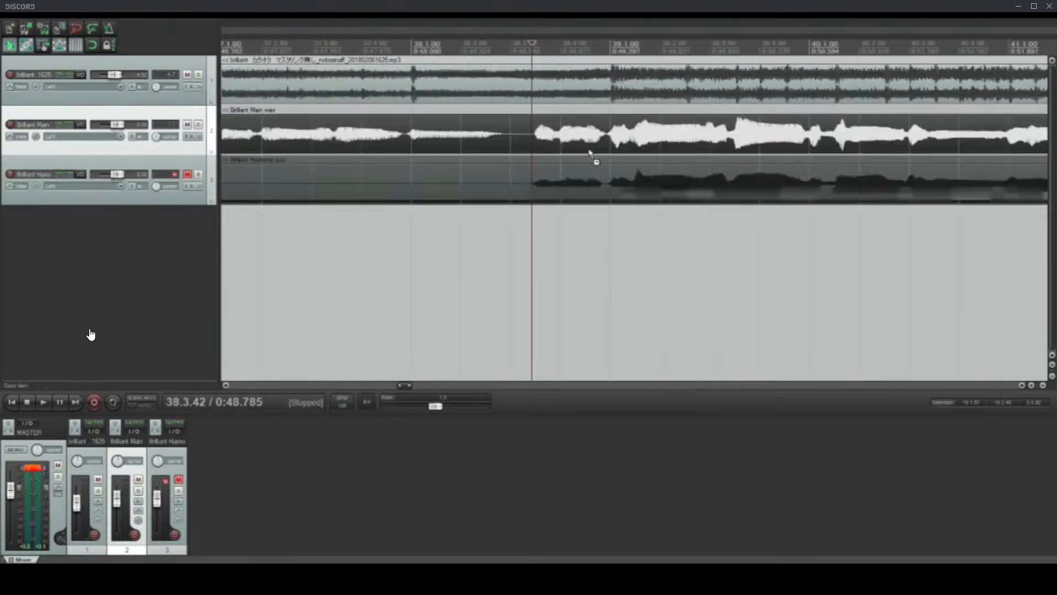
Step: Review the recent edits in the project's undo history, and close it without reverting anything
click(202, 16)
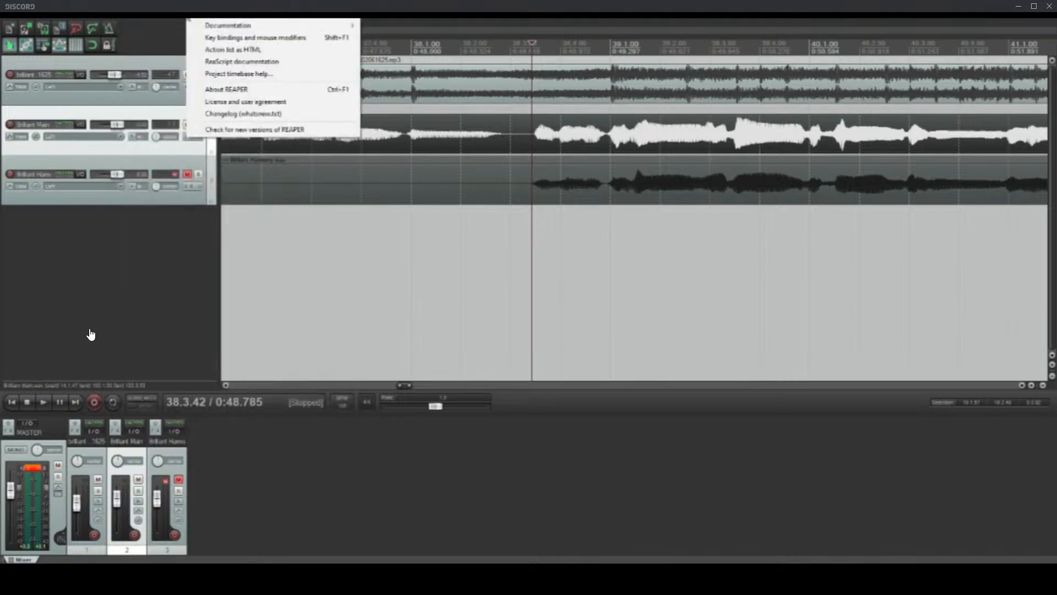
mouse_move(135, 18)
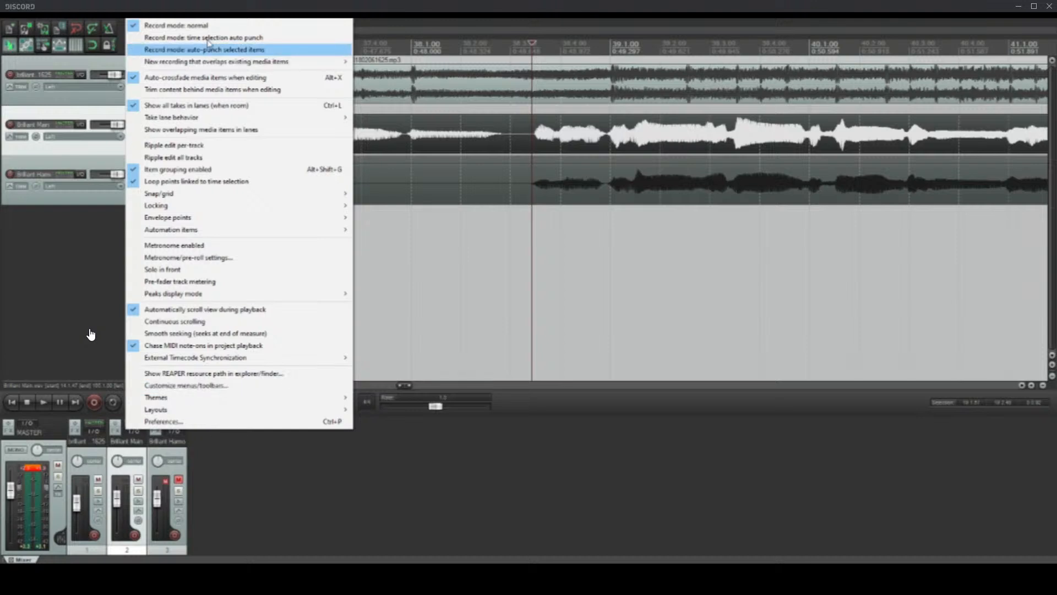
click(206, 16)
key(ctrl+alt+z)
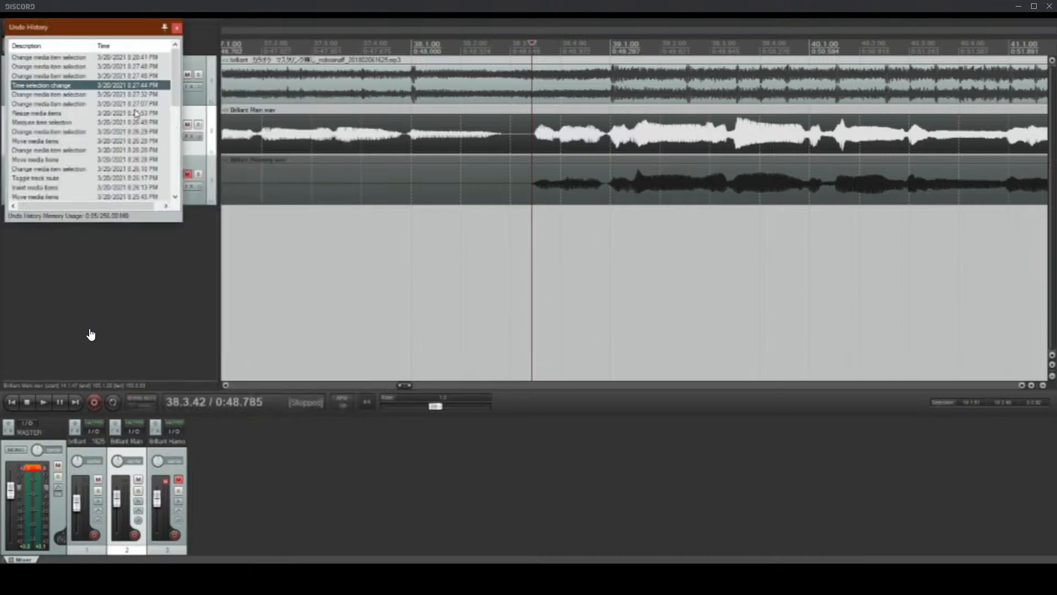
click(175, 28)
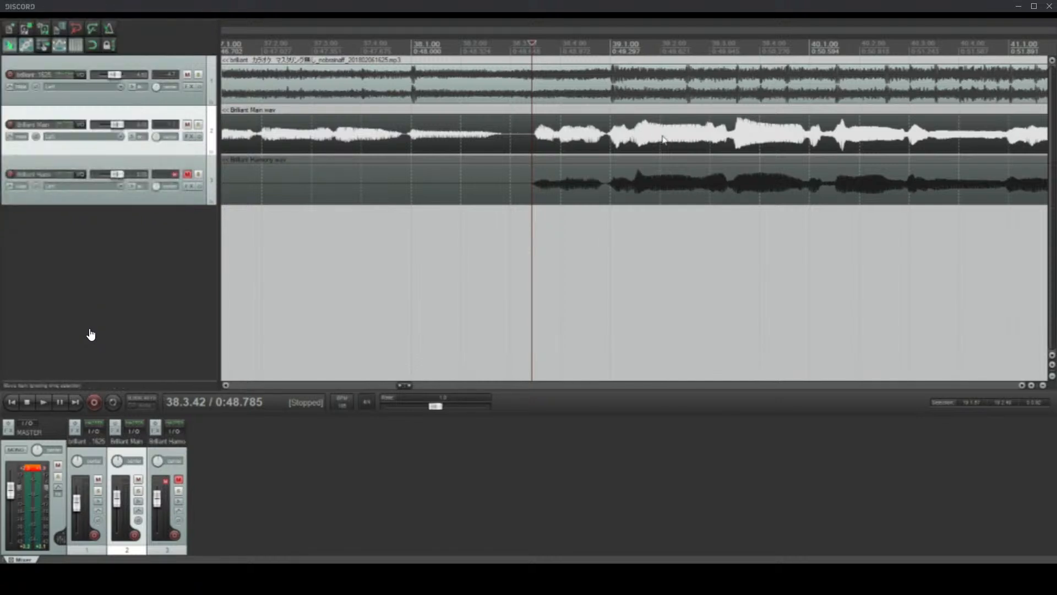
Step: Shift both vocal items about half a beat earlier around bar 39 and play the new alignment from before the entry
click(601, 202)
ctrl+click(681, 134)
drag(682, 134, 656, 137)
click(472, 144)
key(space)
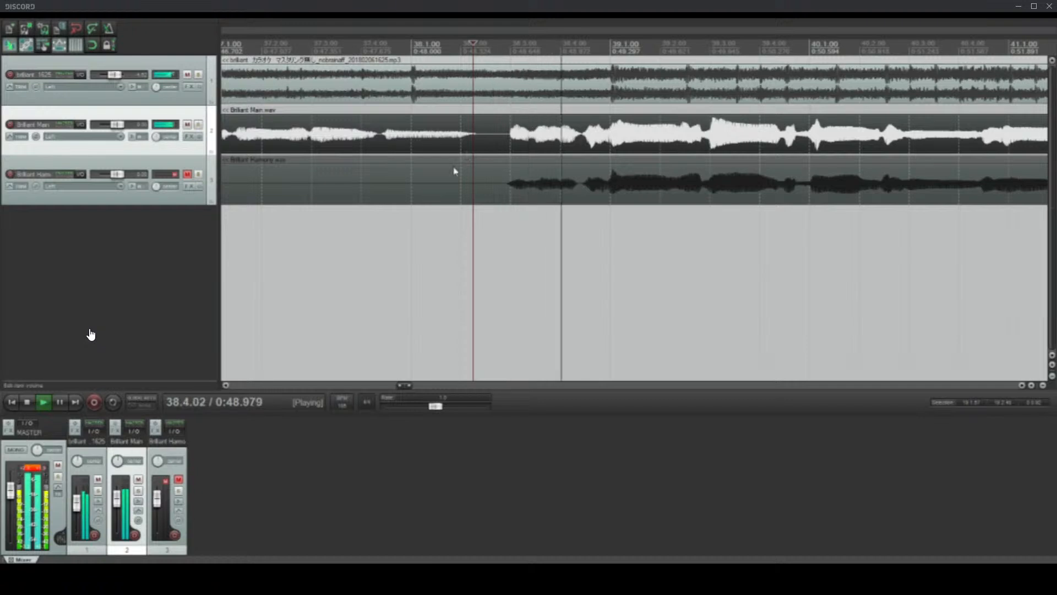
scroll(669, 217, down, 3)
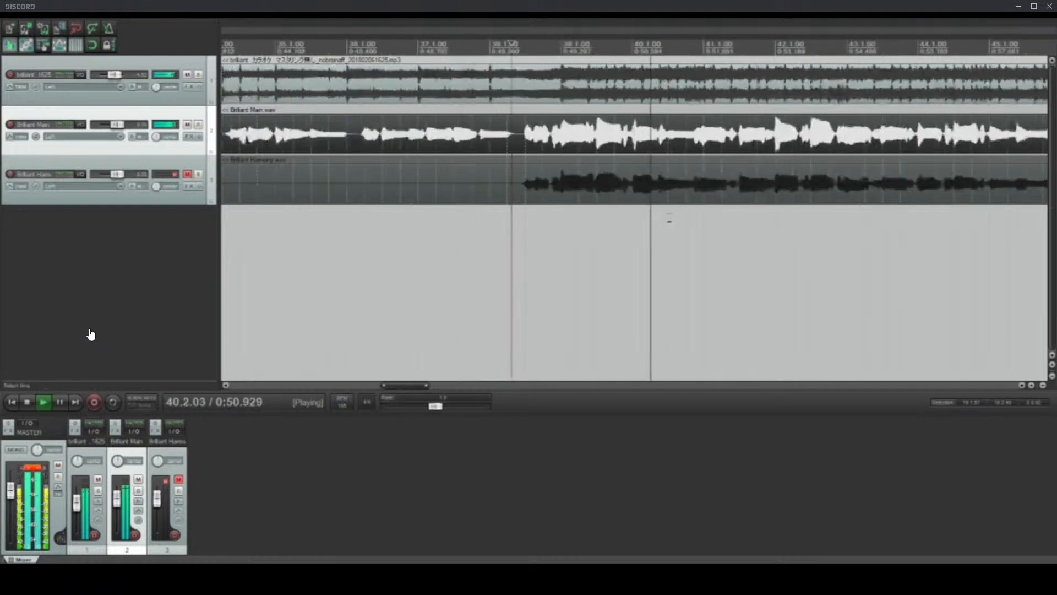
scroll(669, 217, up, 2)
key(space)
Step: Nudge both vocal items slightly later around bar 39 to refine their alignment with the backing track
click(428, 144)
scroll(428, 144, up, 3)
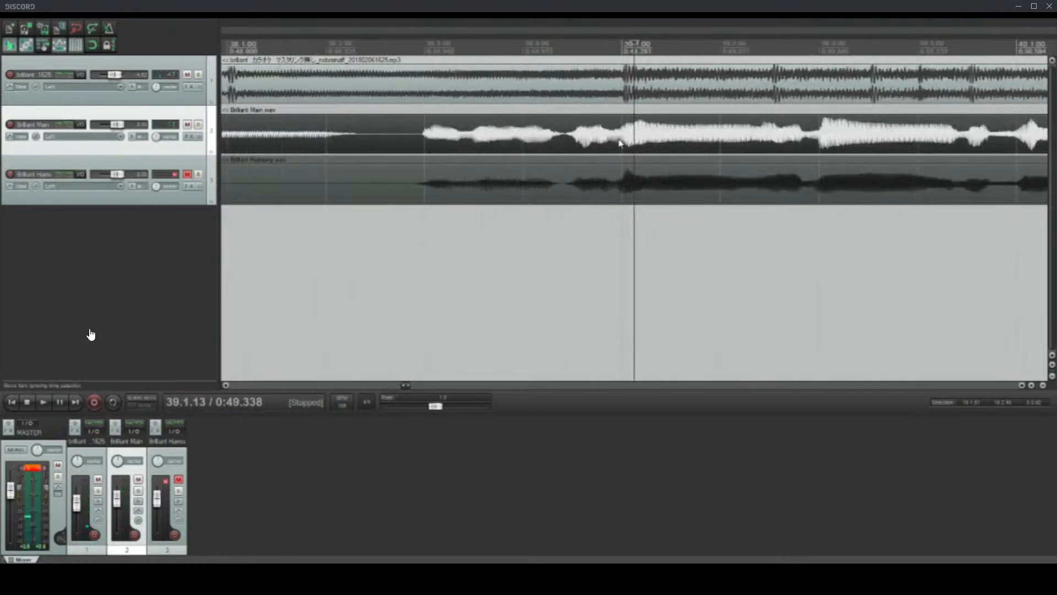
drag(619, 141, 686, 131)
click(510, 184)
ctrl+click(515, 135)
Step: Play from 38.4.32 to check the vocals' bar 39 entry against the backing track, and stop playback
scroll(641, 232, down, 8)
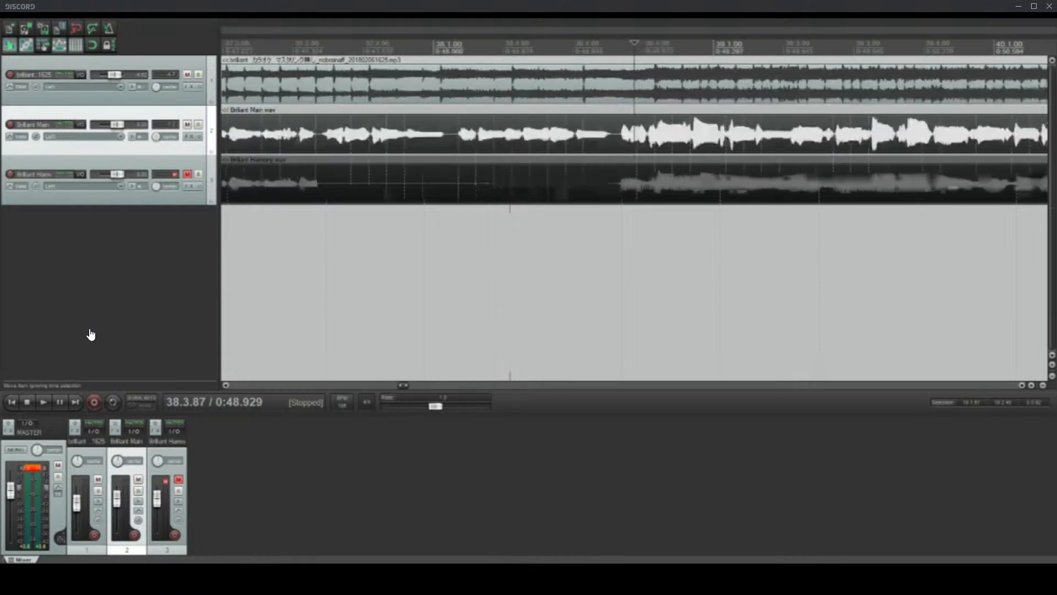
scroll(640, 238, up, 5)
scroll(642, 239, up, 3)
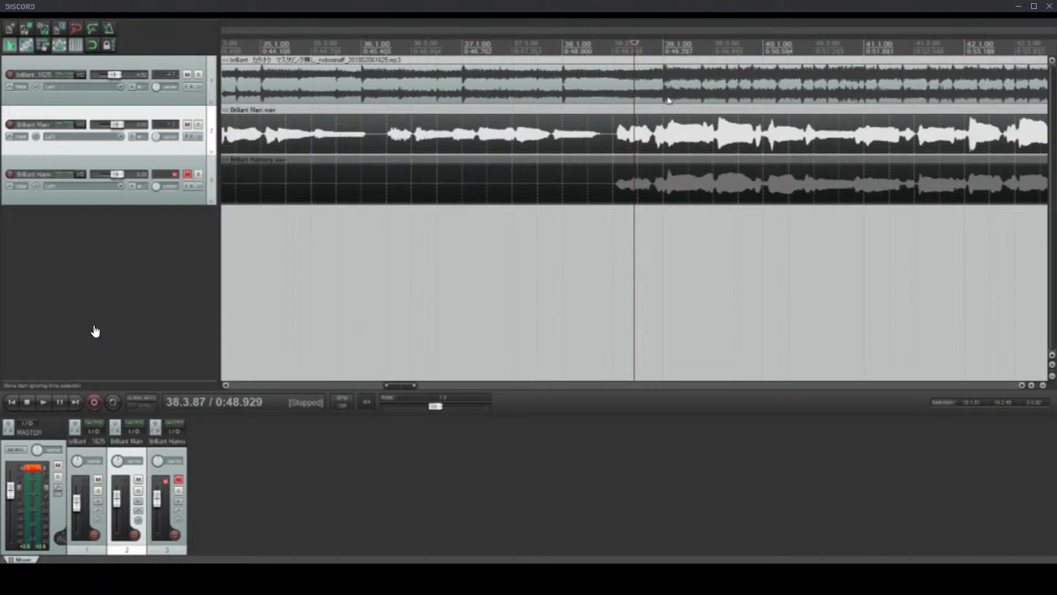
click(648, 80)
key(space)
scroll(663, 137, up, 6)
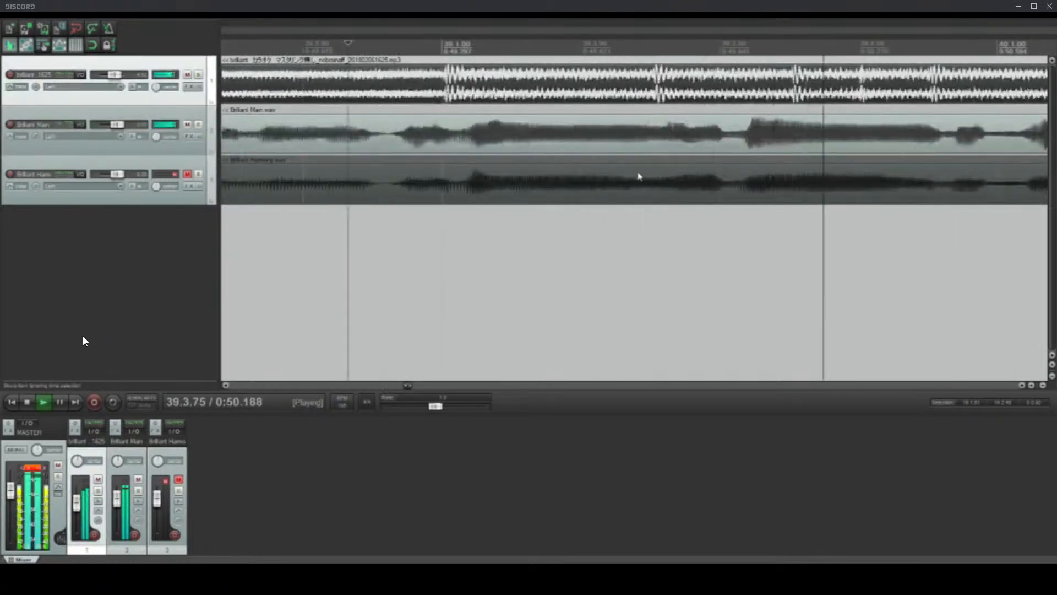
key(space)
Step: Place the edit cursor at 38.3.80 on the main vocal and examine both vocals' entry against the grid
scroll(683, 199, down, 9)
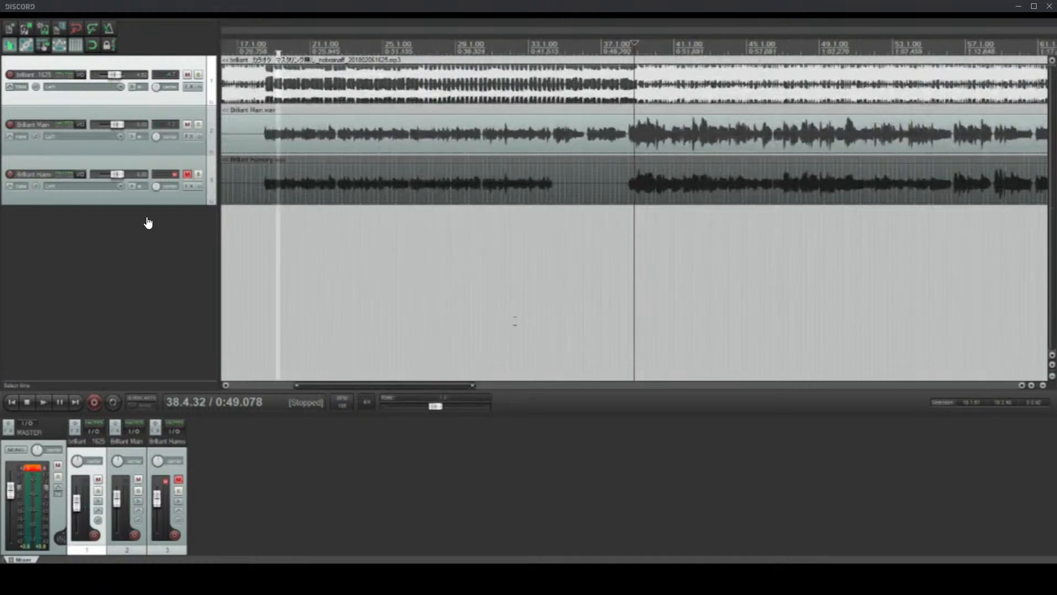
click(632, 135)
scroll(705, 186, up, 6)
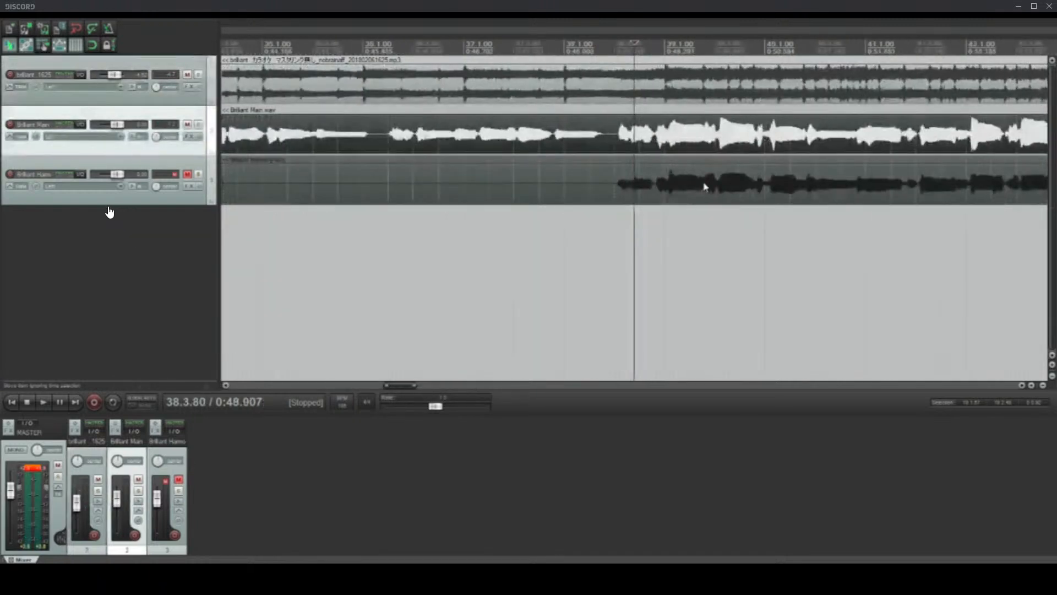
scroll(705, 186, down, 6)
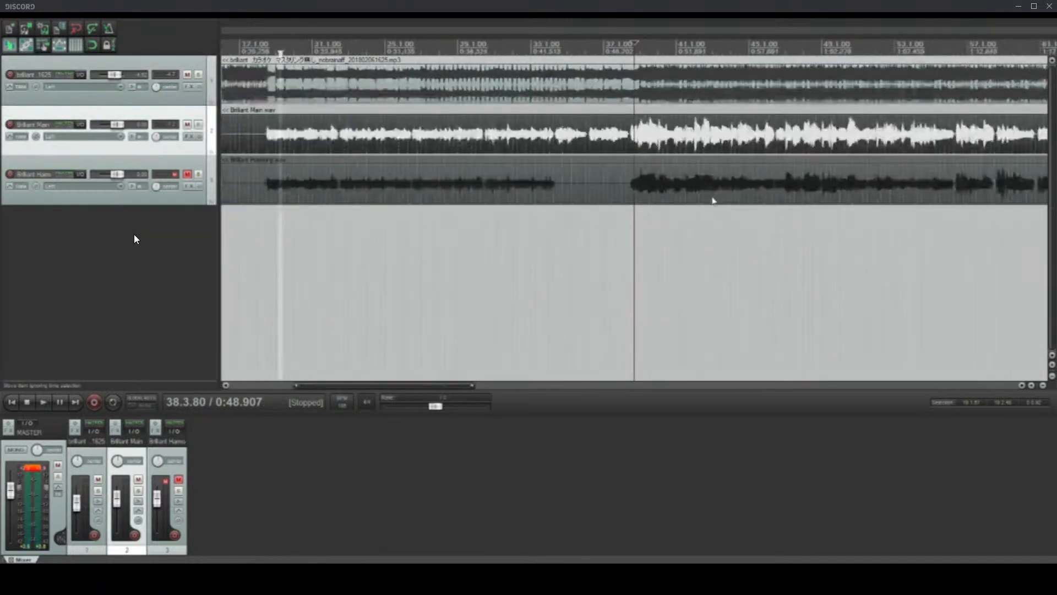
Step: Inspect both vocals' phrases around bars 57 to 59, selecting the two items together with the edit cursor at 59.1.21
click(921, 177)
click(975, 136)
scroll(972, 144, up, 5)
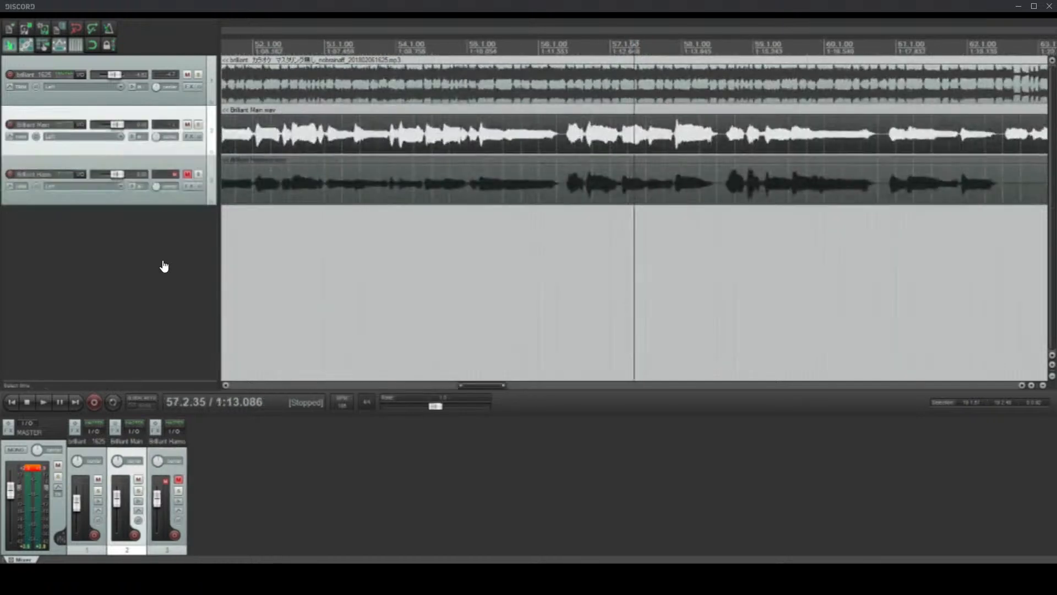
click(570, 137)
click(757, 138)
scroll(758, 143, up, 5)
ctrl+click(649, 195)
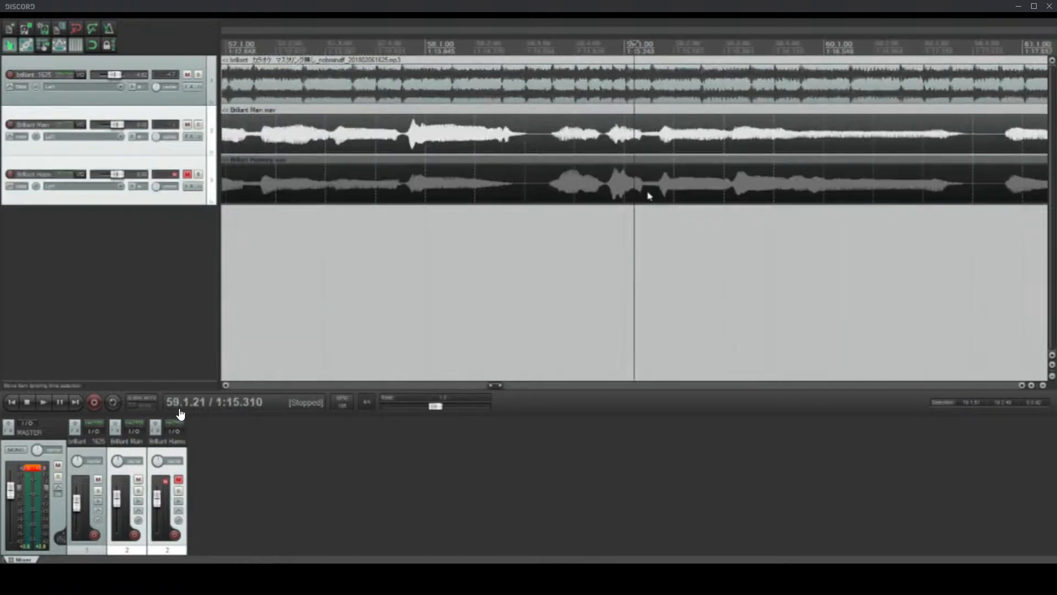
Step: Examine the end of the harmony phrase in bar 62, placing the edit cursor at 62.2.87
scroll(672, 218, down, 2)
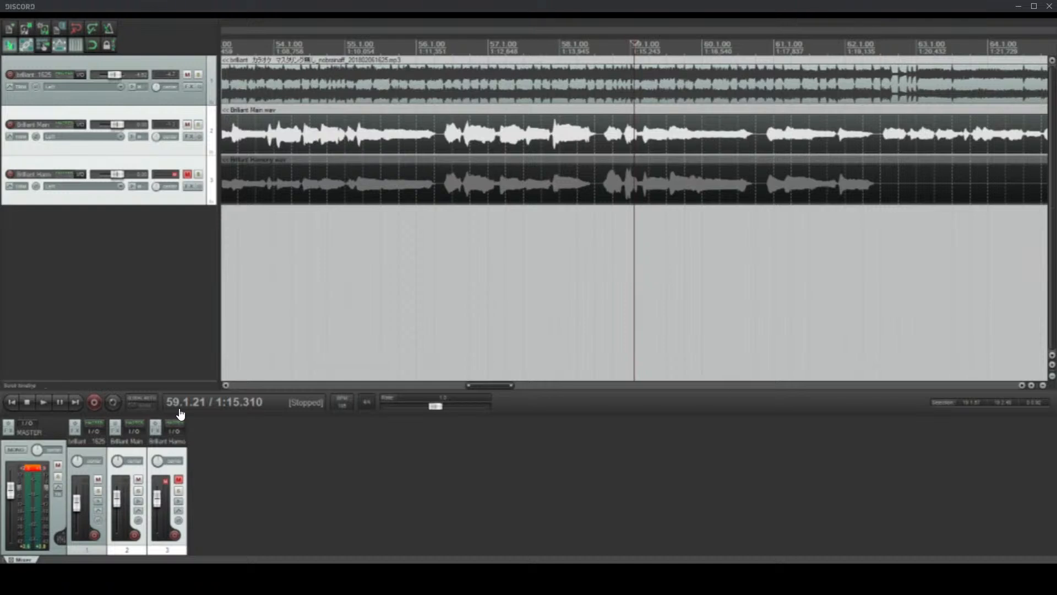
click(867, 187)
scroll(838, 190, up, 5)
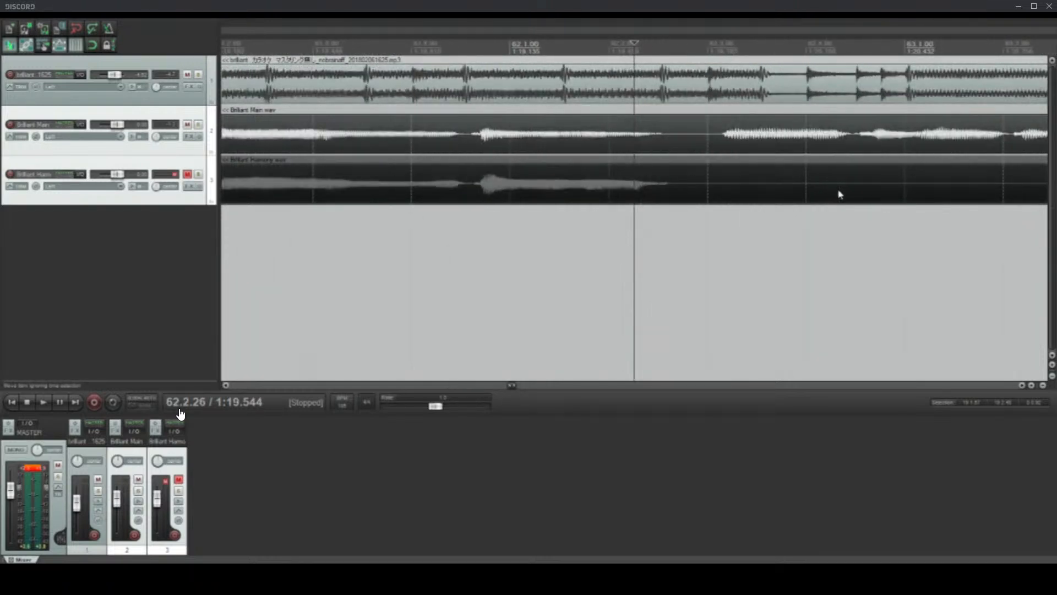
click(695, 40)
scroll(720, 172, down, 6)
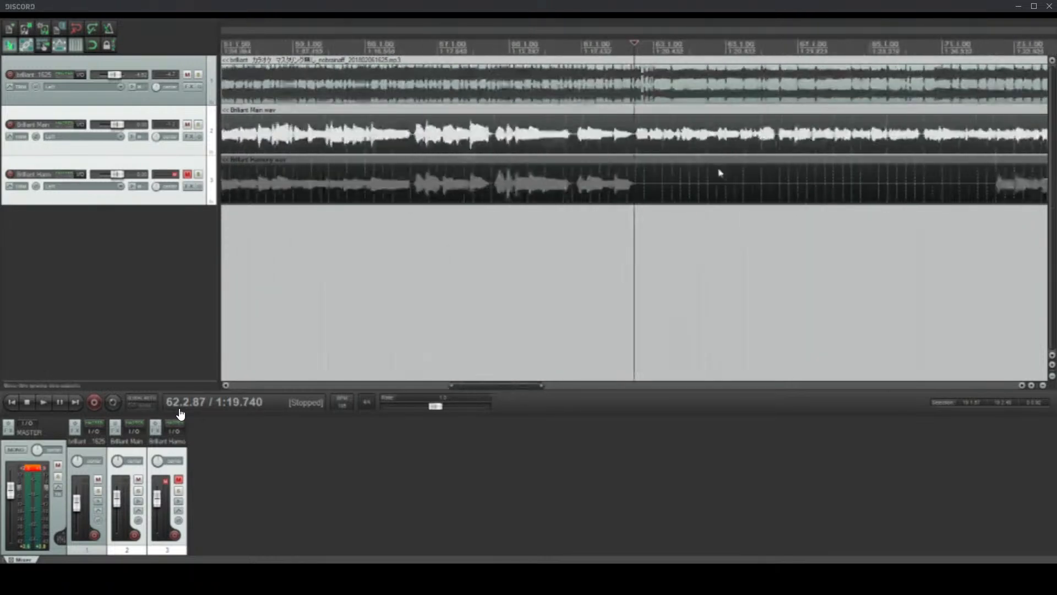
Step: Survey the whole arrangement and inspect the later vocal sections around bars 109 to 114, placing the edit cursor at 114.2.86
scroll(927, 79, down, 2)
click(927, 39)
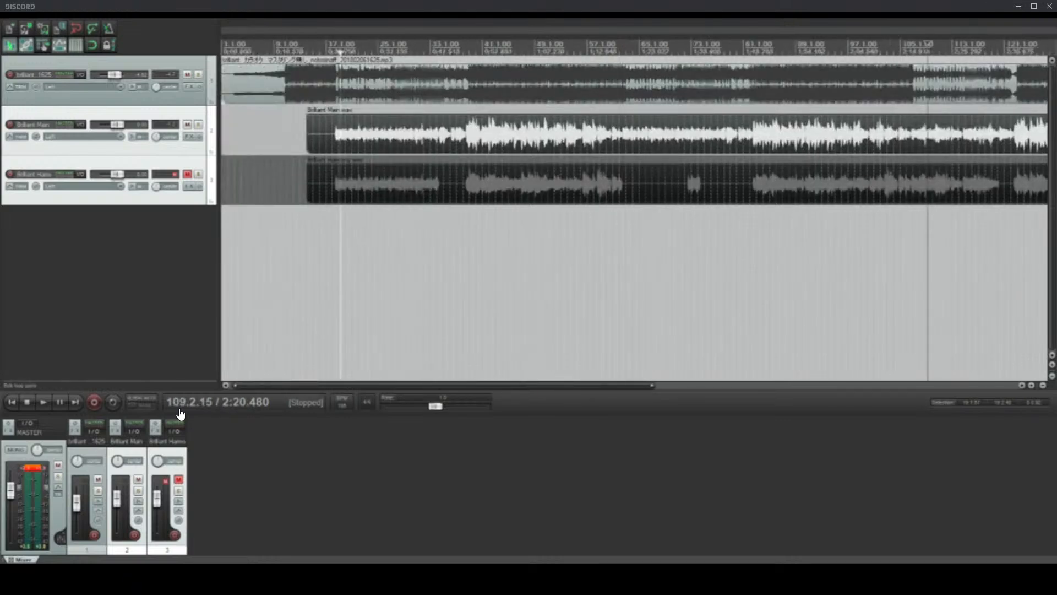
scroll(519, 97, down, 4)
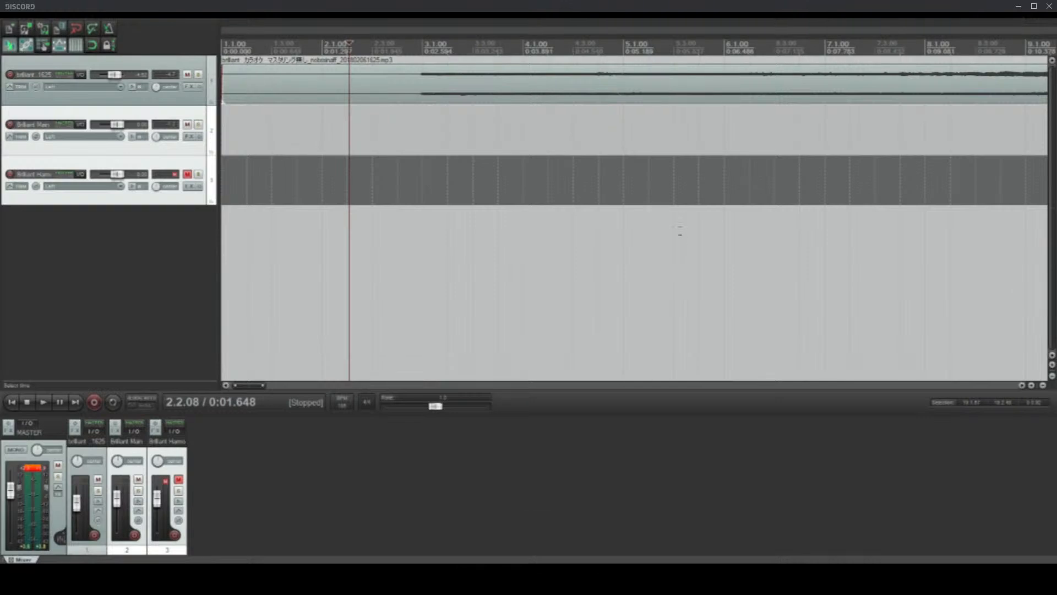
scroll(675, 232, down, 6)
click(749, 51)
scroll(748, 51, up, 5)
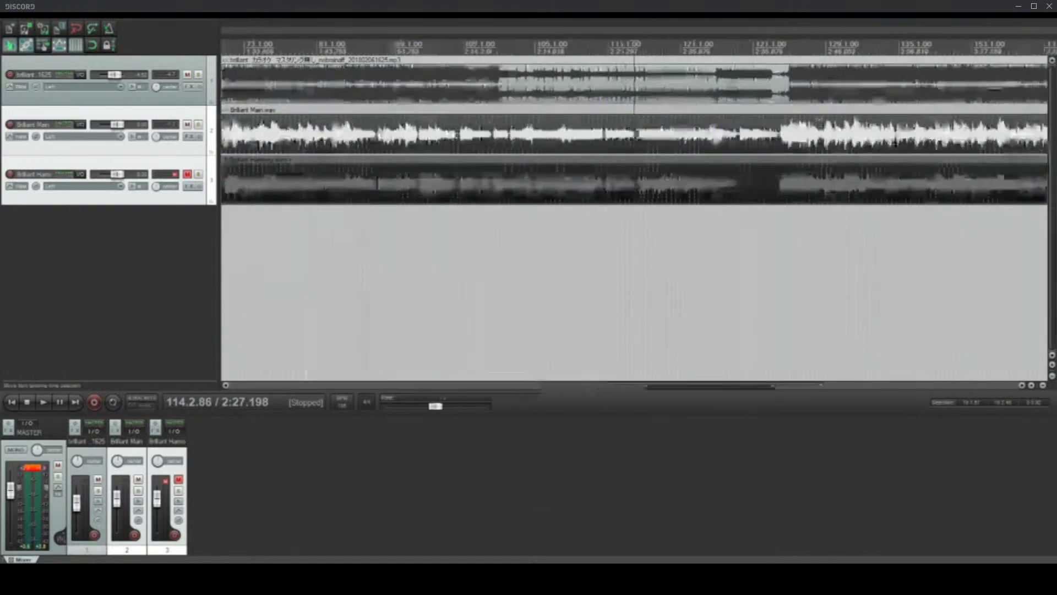
Step: Play the main vocal and backing track around bar 107, placing the edit cursor at 106.3.32 to check their timing
click(435, 40)
scroll(435, 40, up, 5)
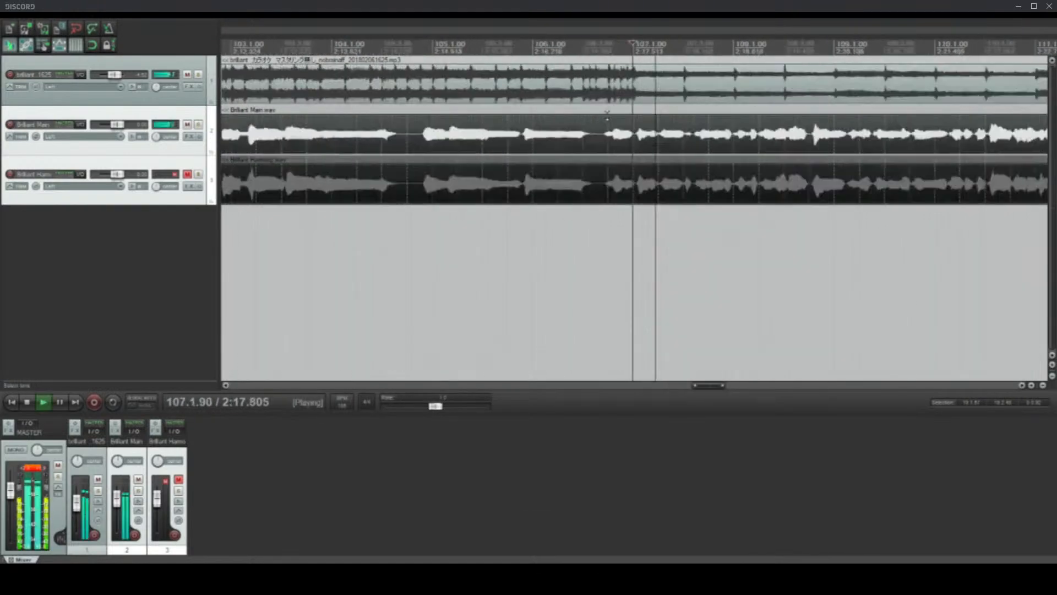
scroll(647, 144, up, 1)
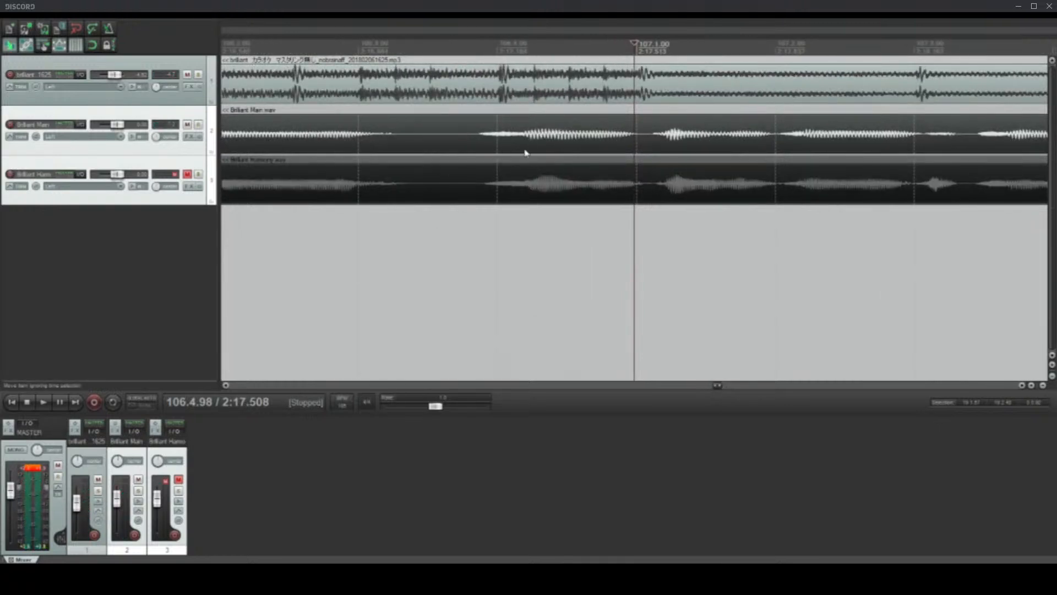
drag(834, 132, 701, 134)
click(402, 30)
key(space)
key(space)
scroll(422, 149, down, 3)
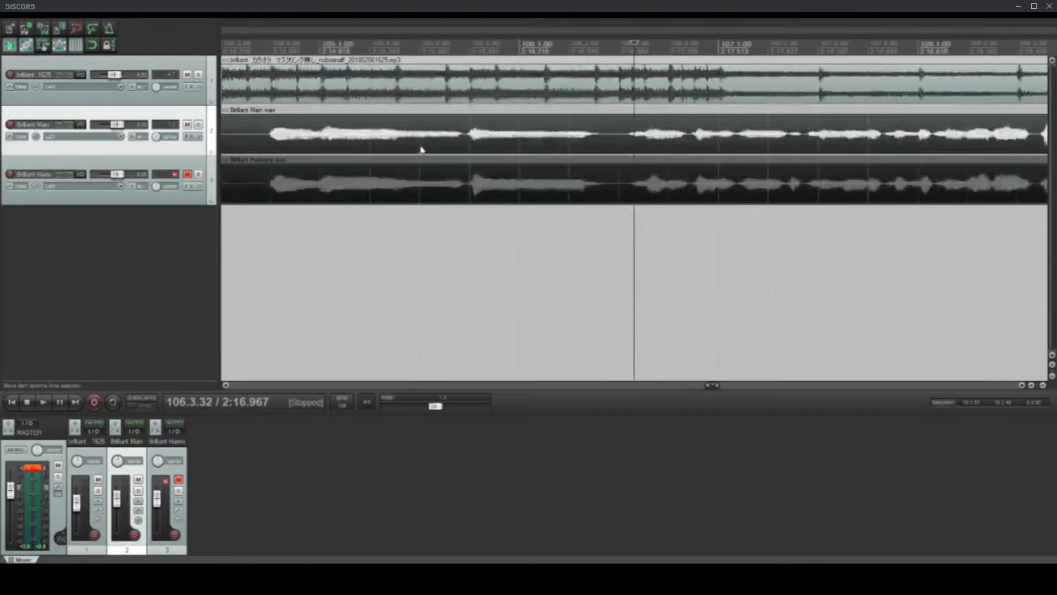
Step: Play the main vocal with the backing track from late bar 105 to bar 115, following their waveforms against the grid
click(460, 147)
key(space)
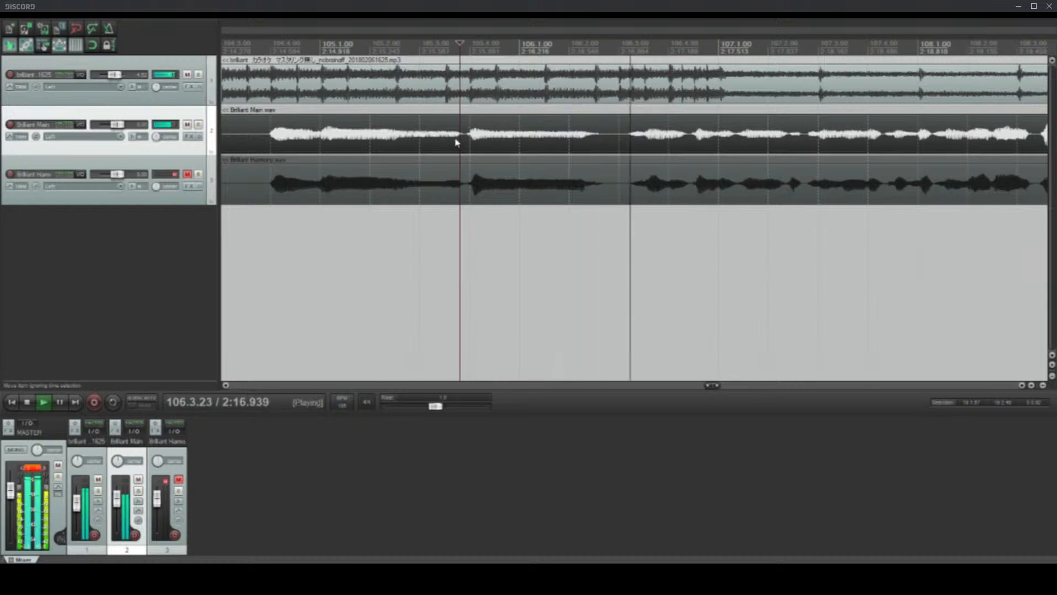
scroll(797, 193, down, 3)
scroll(771, 195, up, 3)
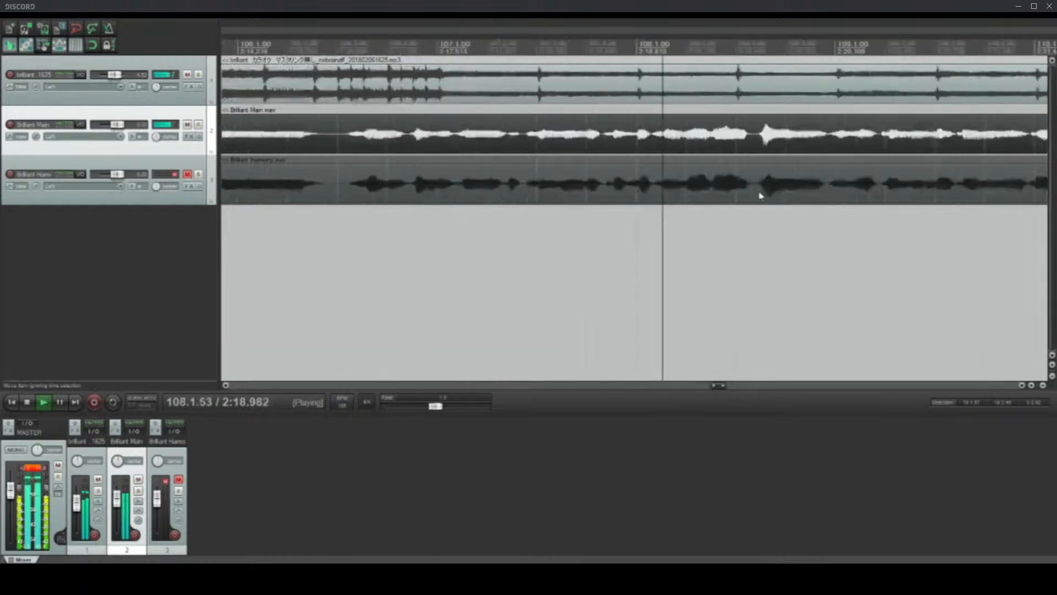
scroll(715, 187, down, 3)
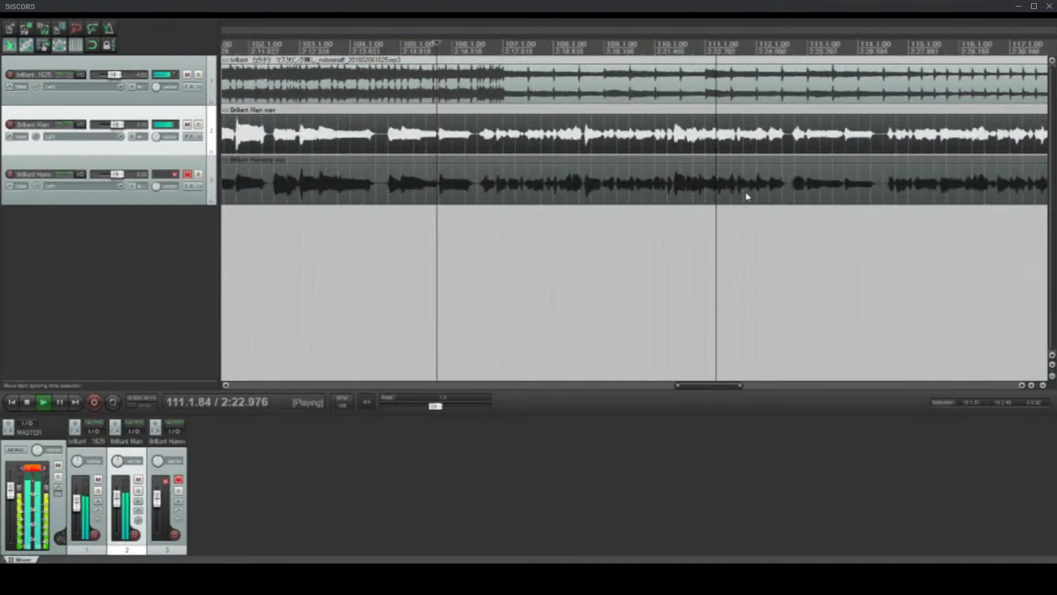
scroll(799, 198, down, 2)
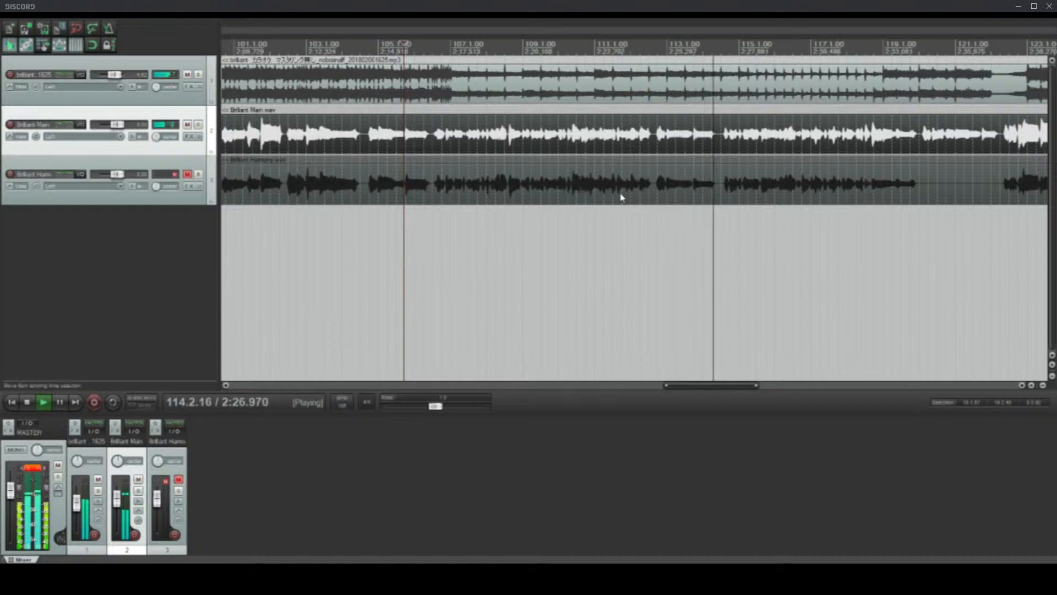
scroll(689, 198, up, 3)
scroll(567, 184, down, 3)
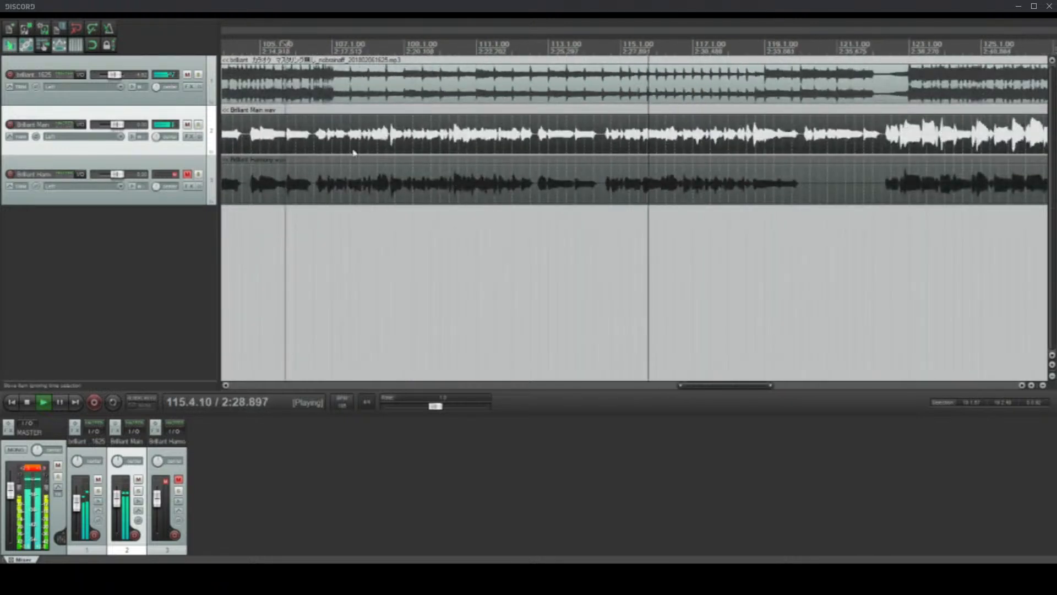
Step: Stop playback and inspect the vocals against the backing at bar 107, placing the edit cursor at 107.1.62
key(space)
click(337, 142)
scroll(338, 142, up, 3)
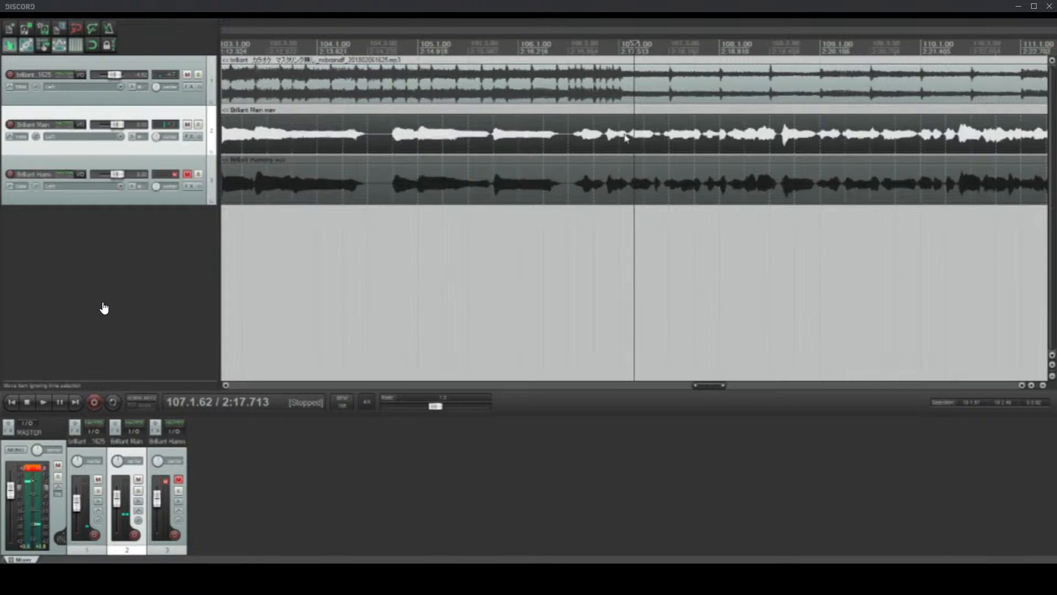
scroll(626, 138, up, 3)
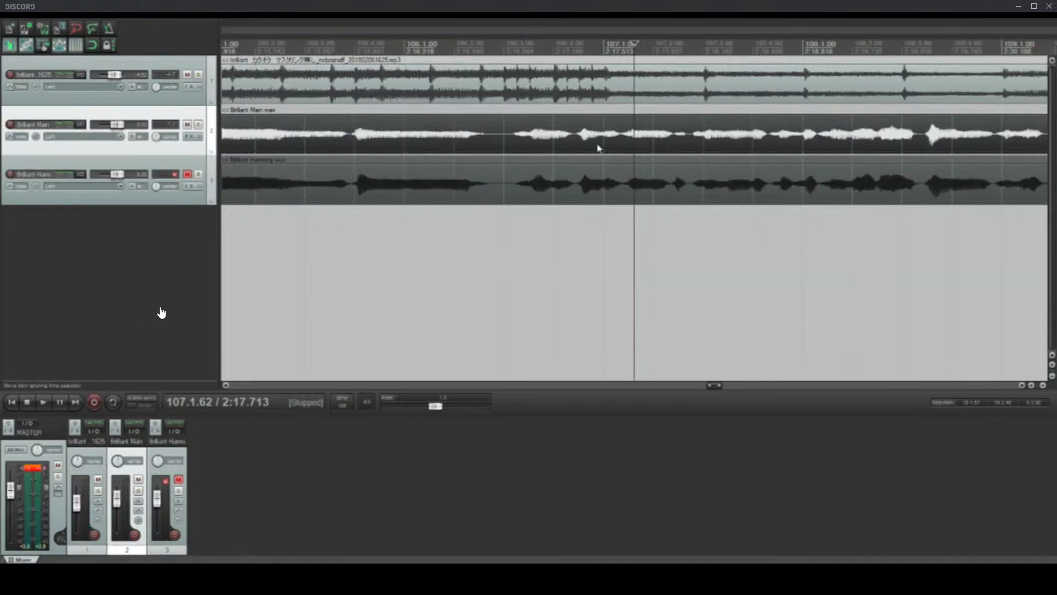
scroll(599, 147, down, 5)
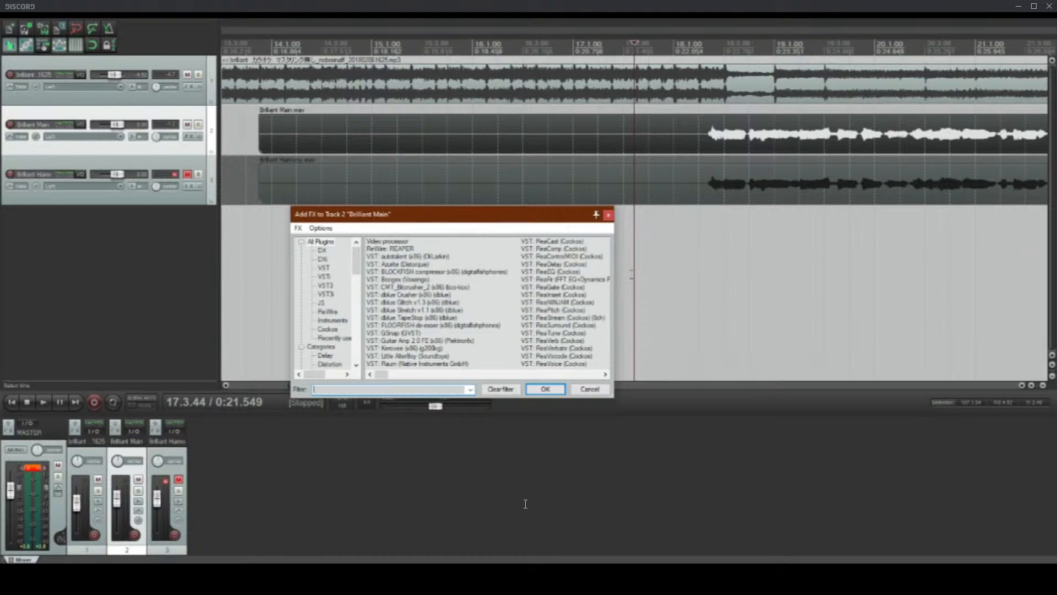
Step: Add ReaEQ to the Brilliant Main track and reposition the track's effects window over the arrangement
double_click(557, 272)
click(189, 137)
drag(194, 29, 570, 134)
click(427, 264)
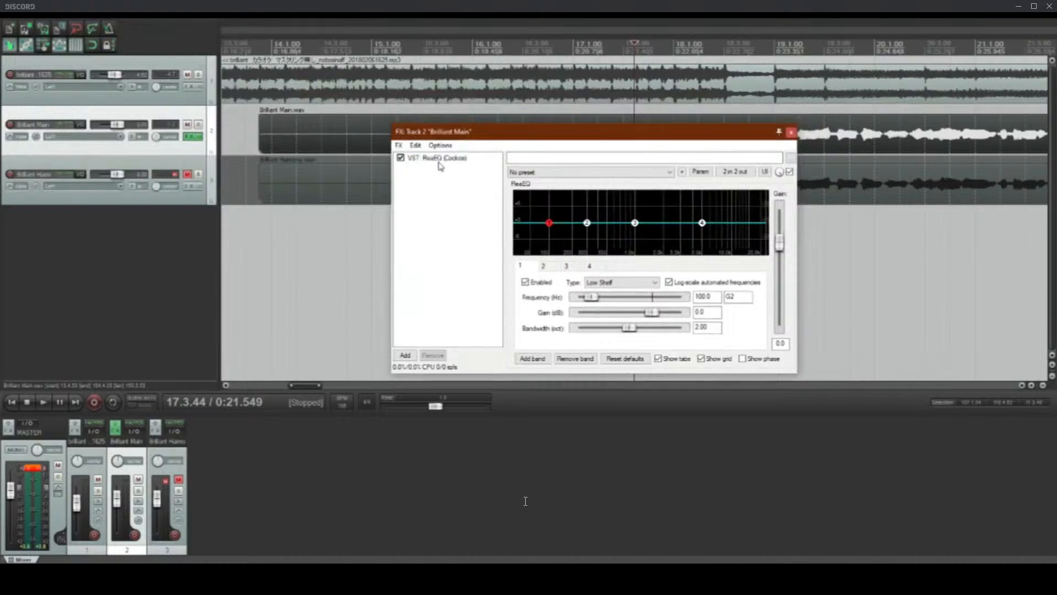
Step: Add ReaComp after ReaEQ on the Brilliant Main track and close its floating plugin window
double_click(458, 250)
double_click(401, 248)
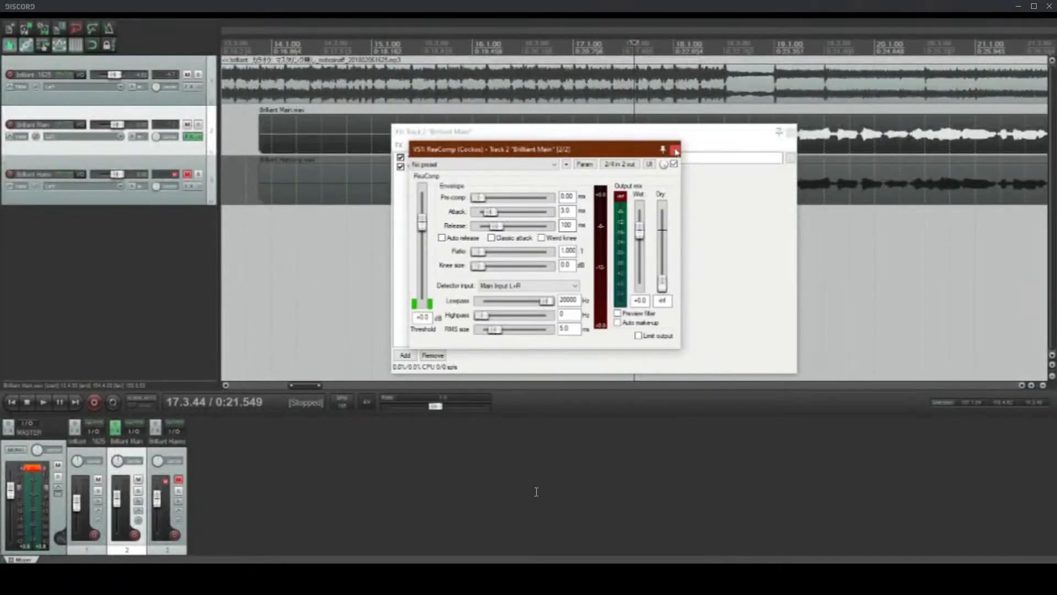
click(674, 150)
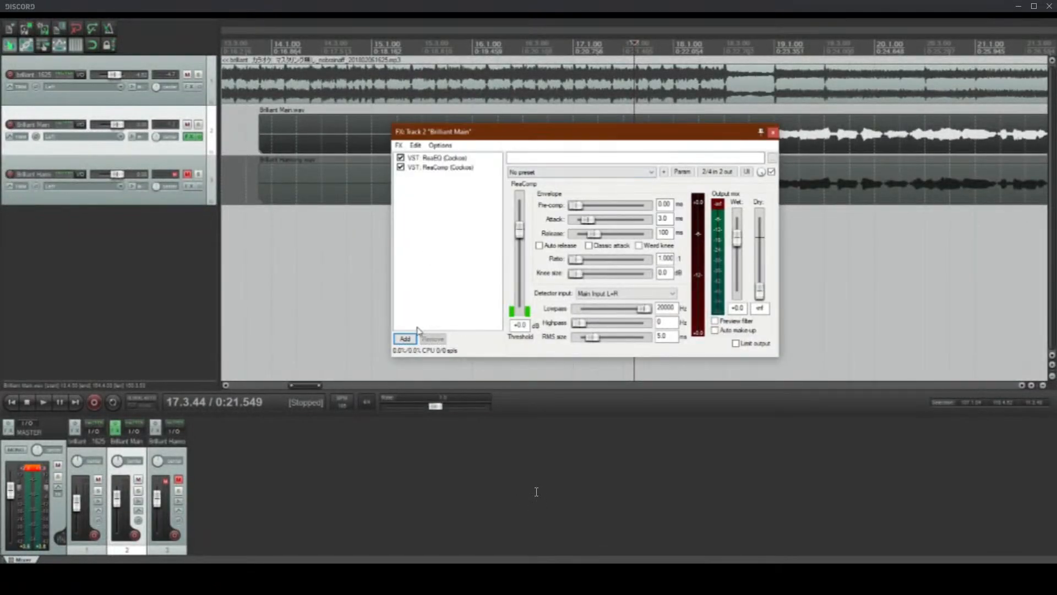
Step: Filter the effects list for "raum" and add the Native Instruments Raum plugin to the Brilliant Main track
click(405, 339)
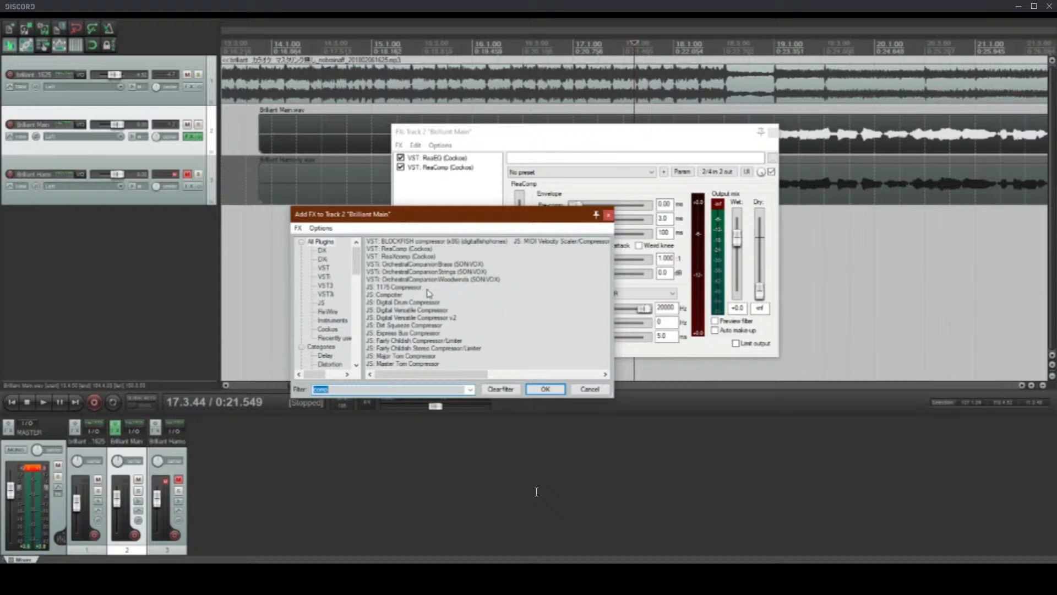
double_click(365, 389)
text(mev)
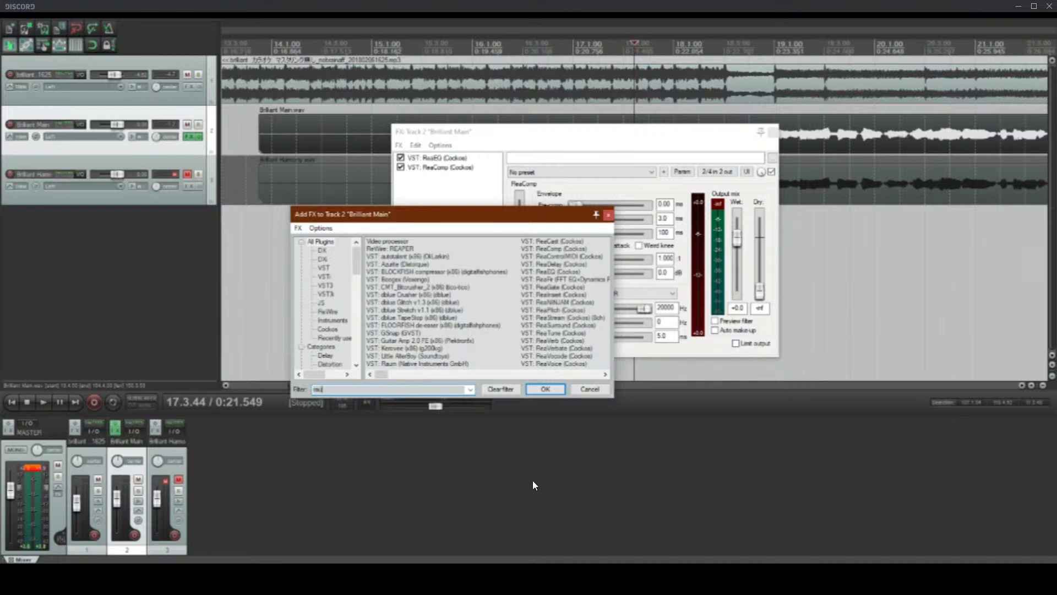
text(m)
click(416, 242)
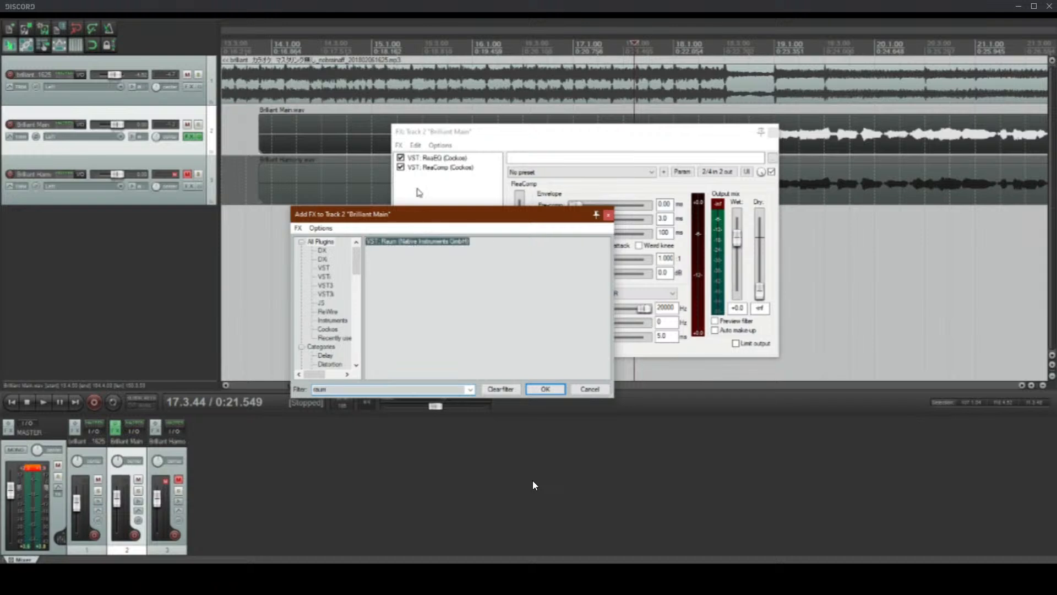
key(Return)
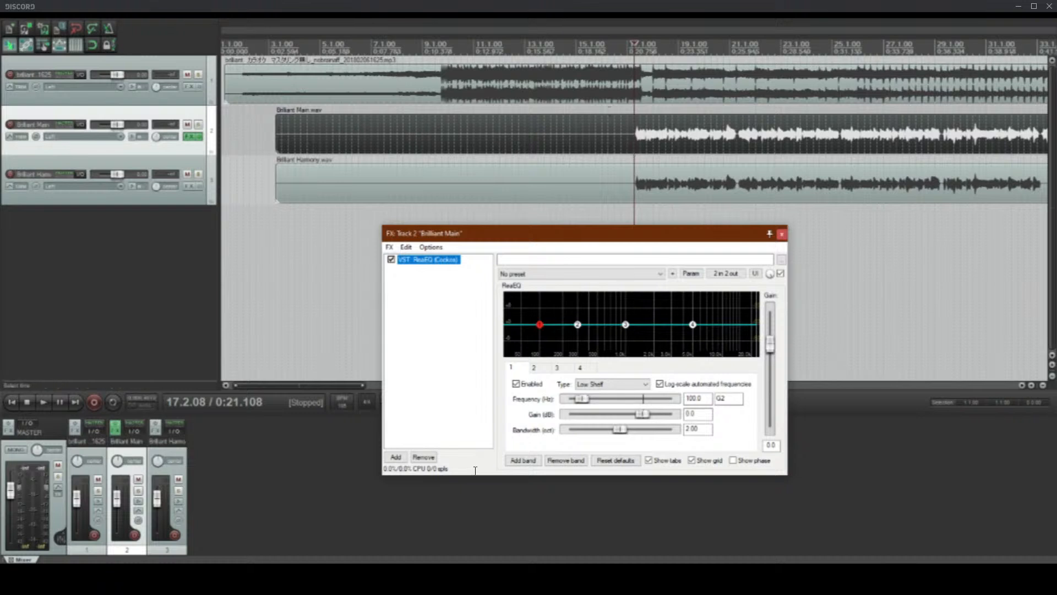
Step: Examine the vocals' entry in bar 17, moving the effects window aside and placing the edit cursor at 17.2.04
click(632, 43)
scroll(707, 94, up, 5)
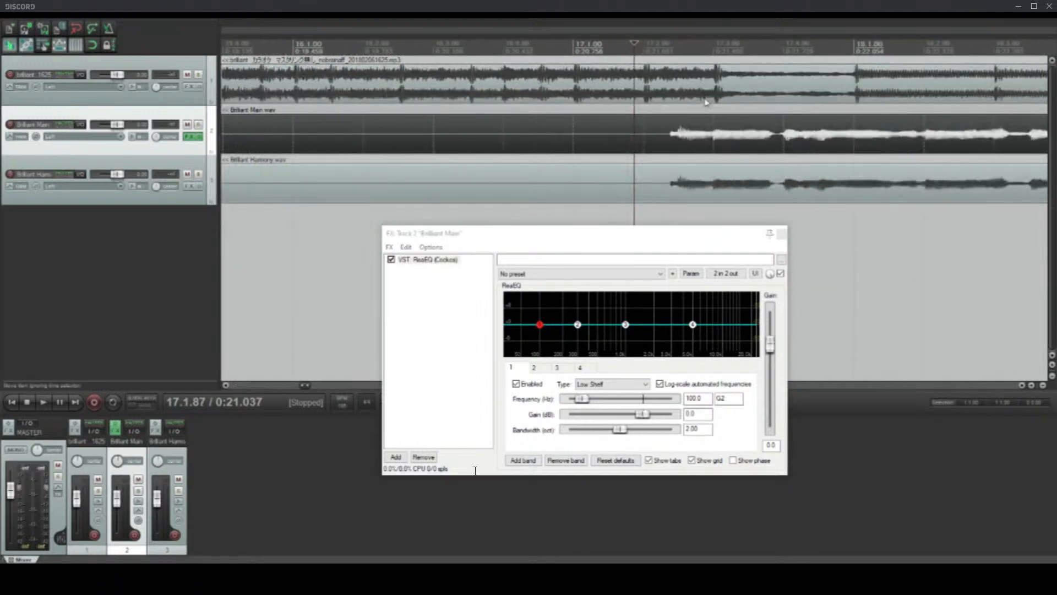
click(663, 145)
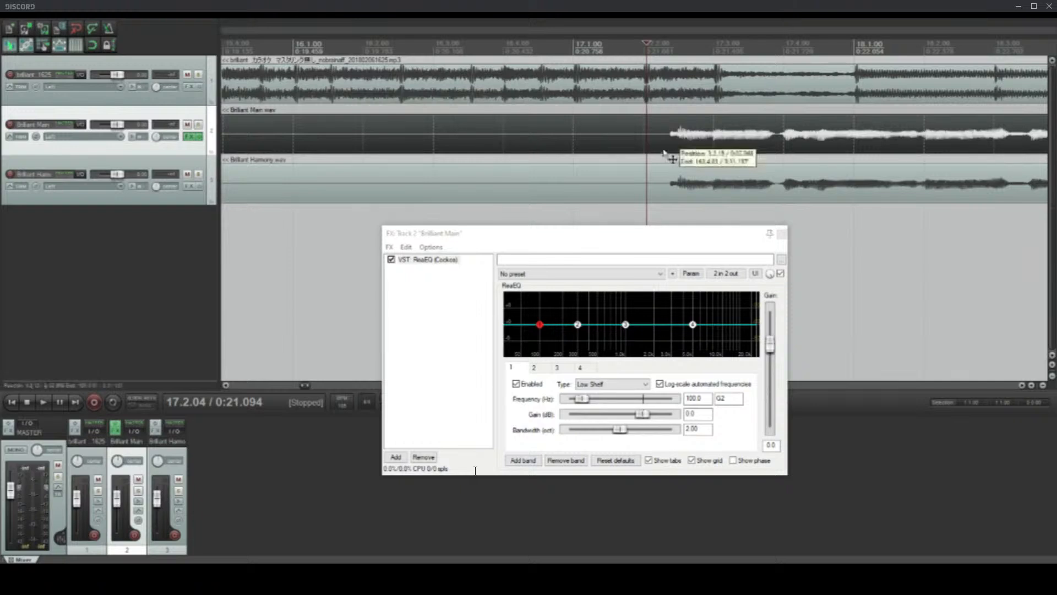
scroll(687, 136, down, 3)
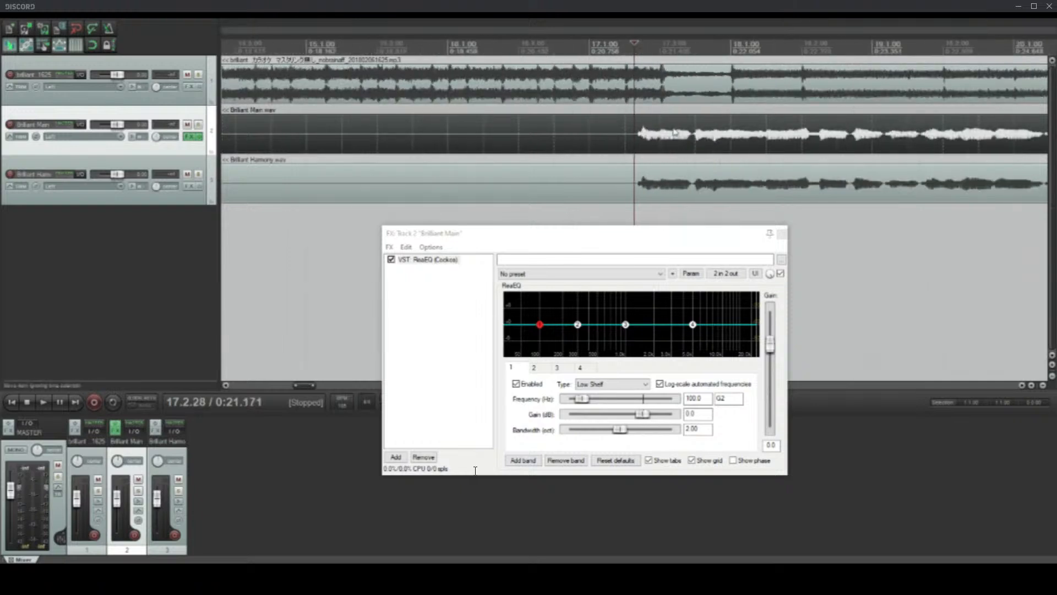
click(598, 144)
drag(627, 237, 668, 245)
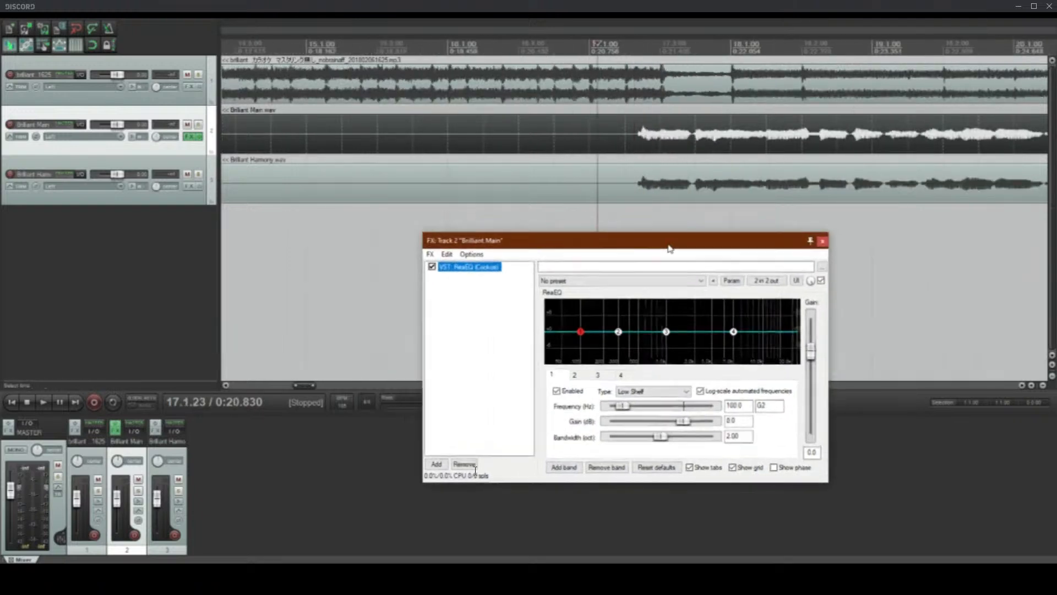
click(642, 145)
scroll(737, 157, up, 3)
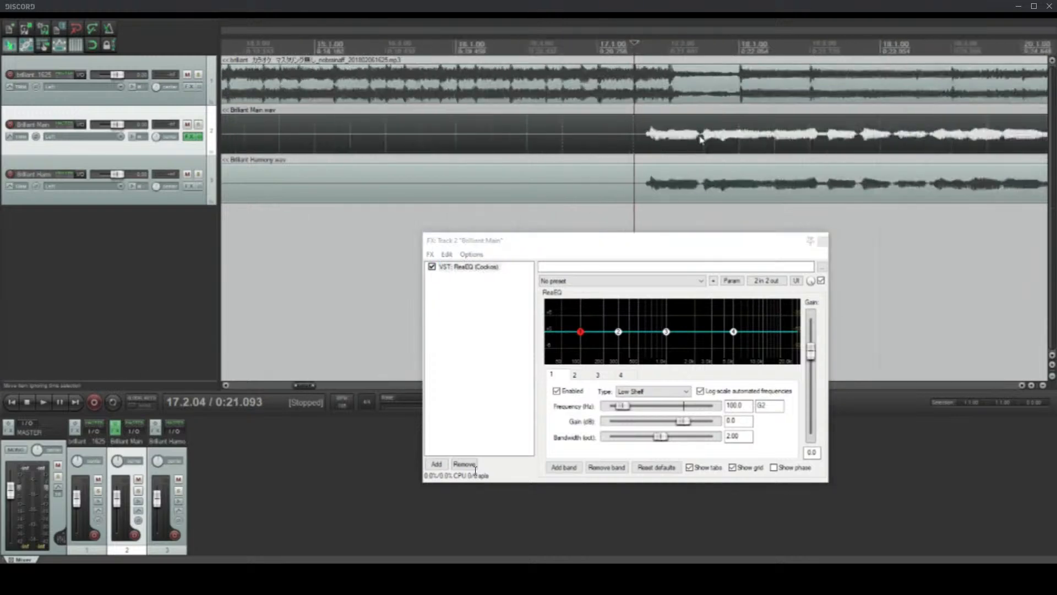
scroll(606, 149, down, 3)
Step: Play briefly from 16.1.87 to check the level, and lower the volume faders of all three tracks together
click(560, 145)
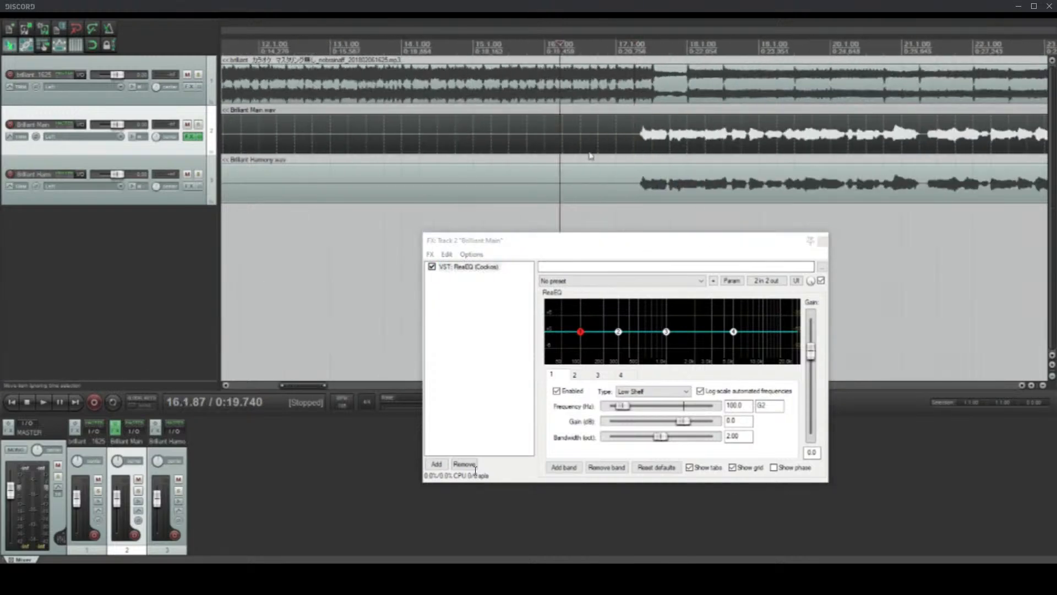
key(space)
key(space)
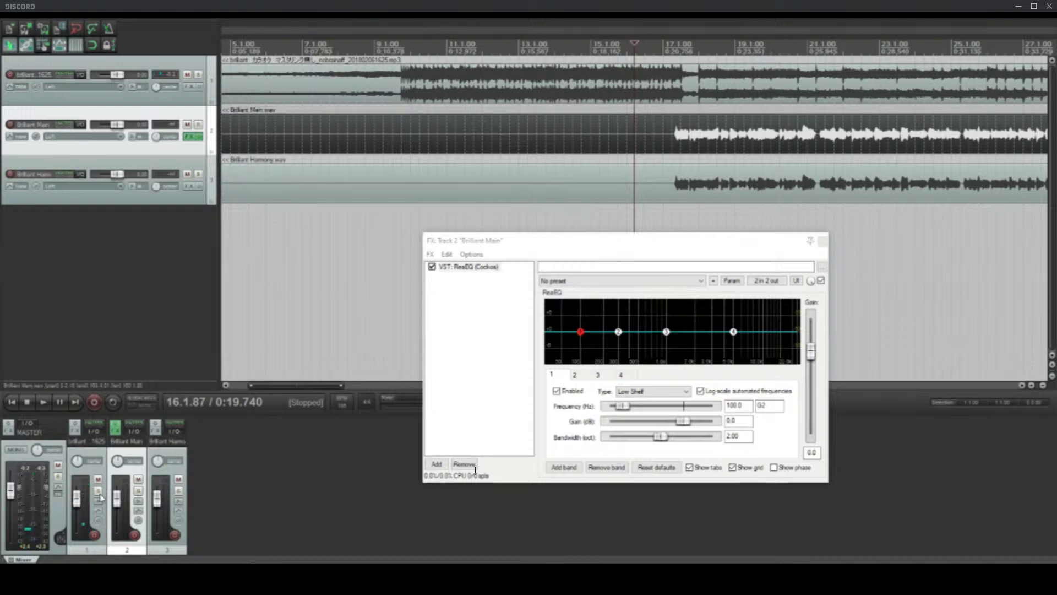
key(ctrl+a)
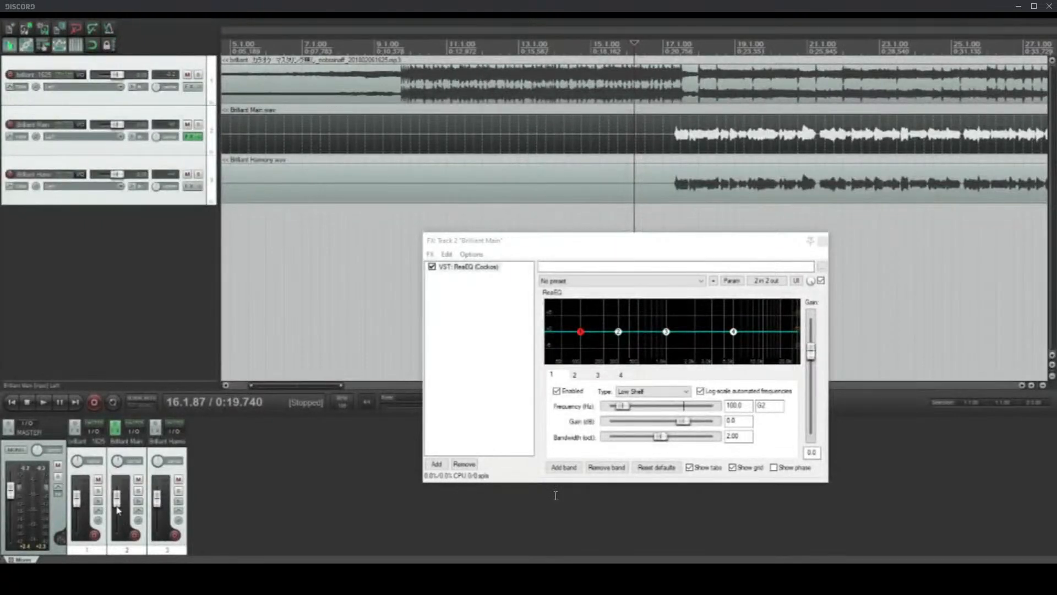
drag(120, 509, 121, 509)
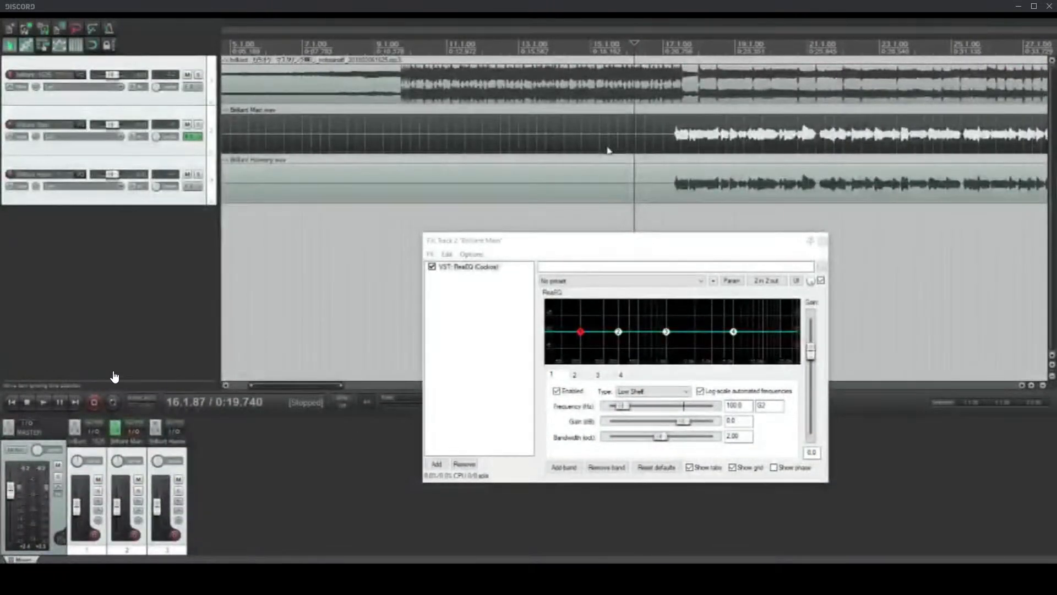
Step: Place the edit cursor at 17.2.11 just before the vocals' entry and play all three tracks to judge their balance
click(670, 147)
scroll(654, 147, up, 5)
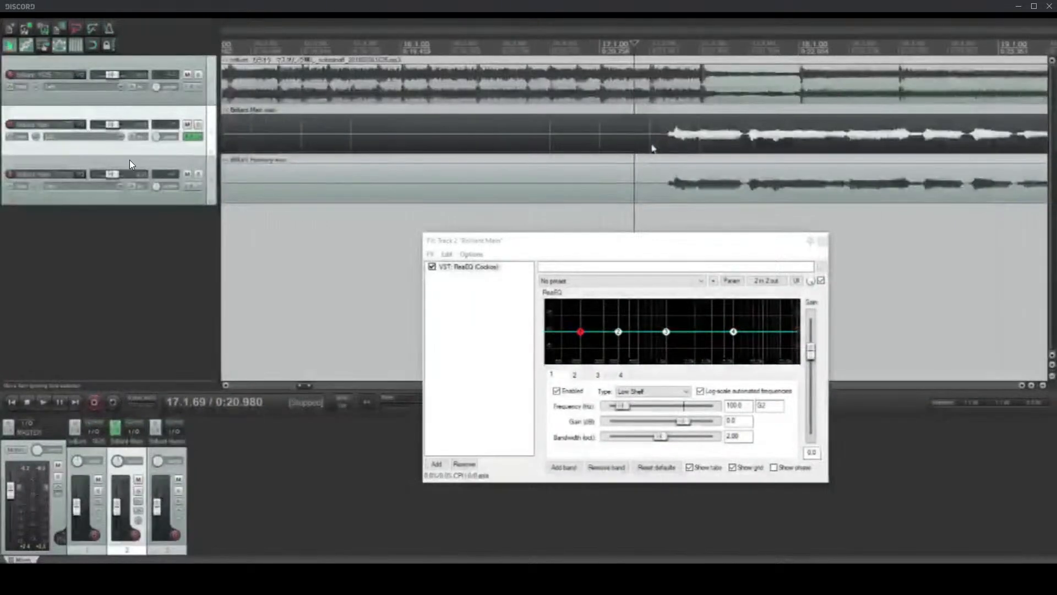
click(652, 145)
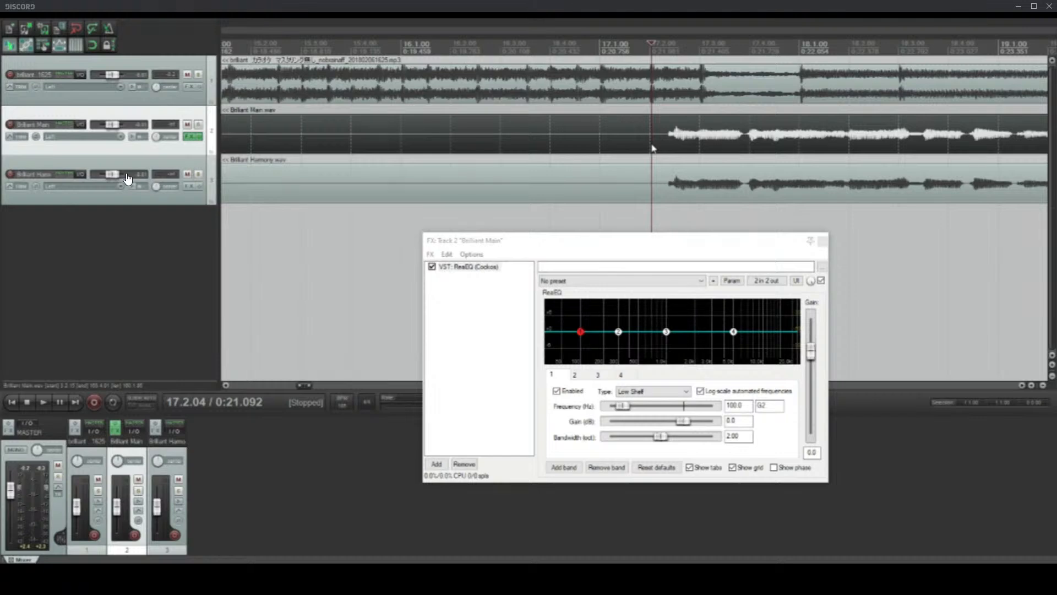
click(605, 141)
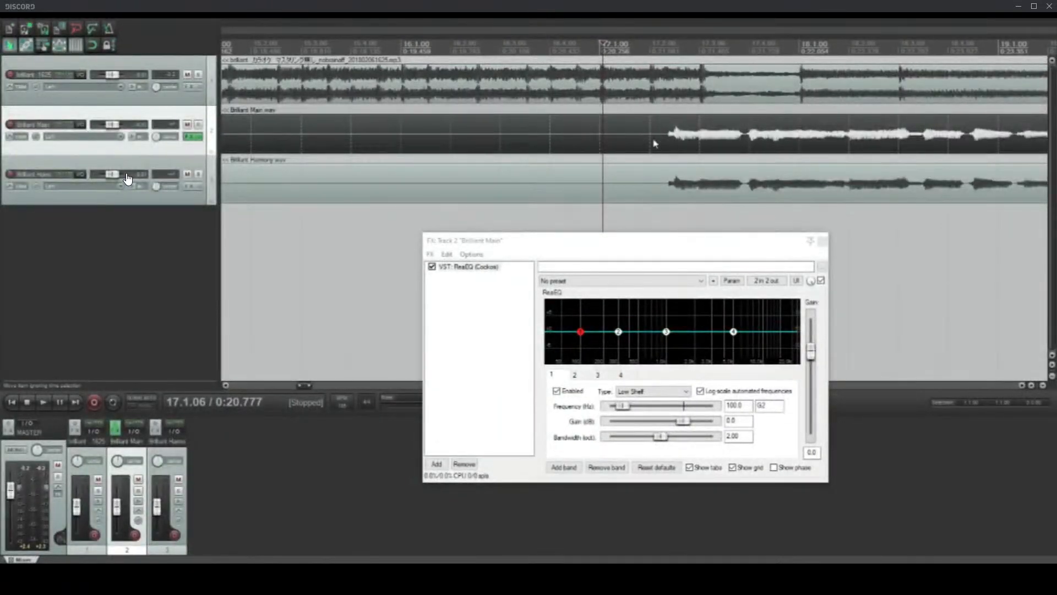
click(655, 144)
scroll(655, 144, down, 2)
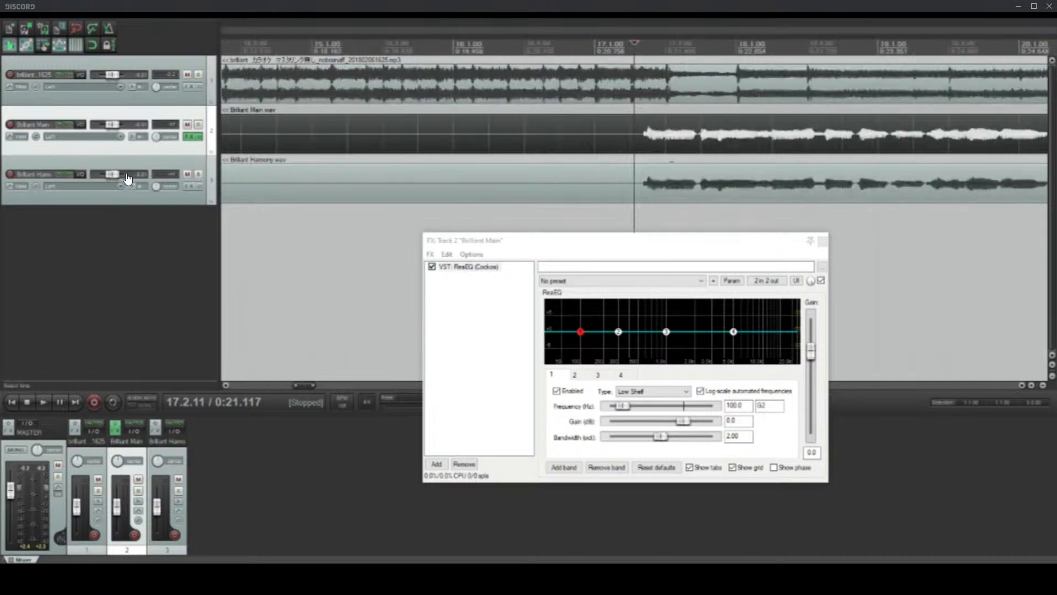
key(space)
scroll(606, 155, down, 2)
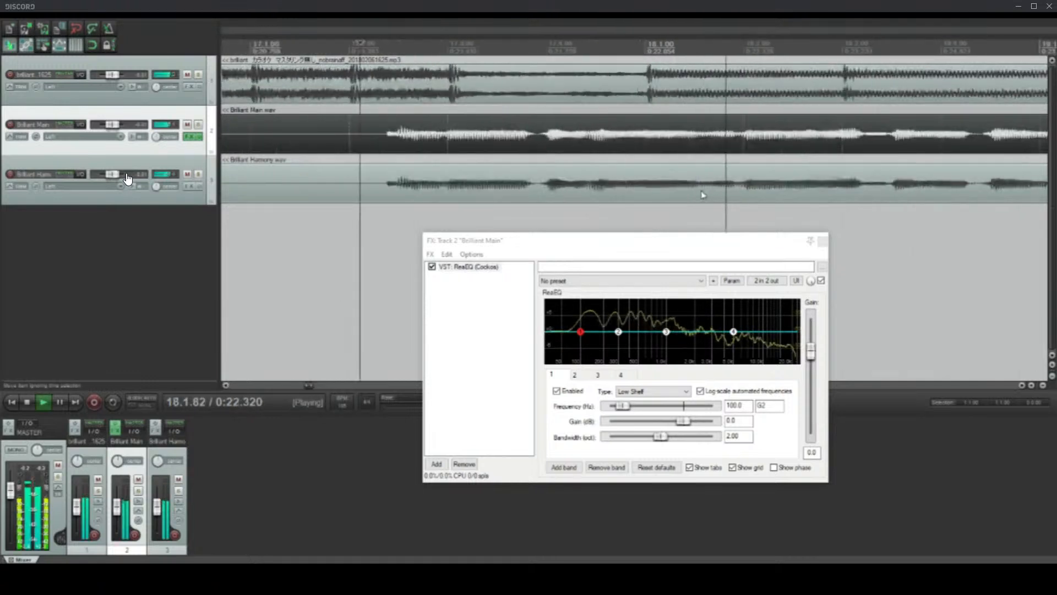
scroll(620, 242, down, 2)
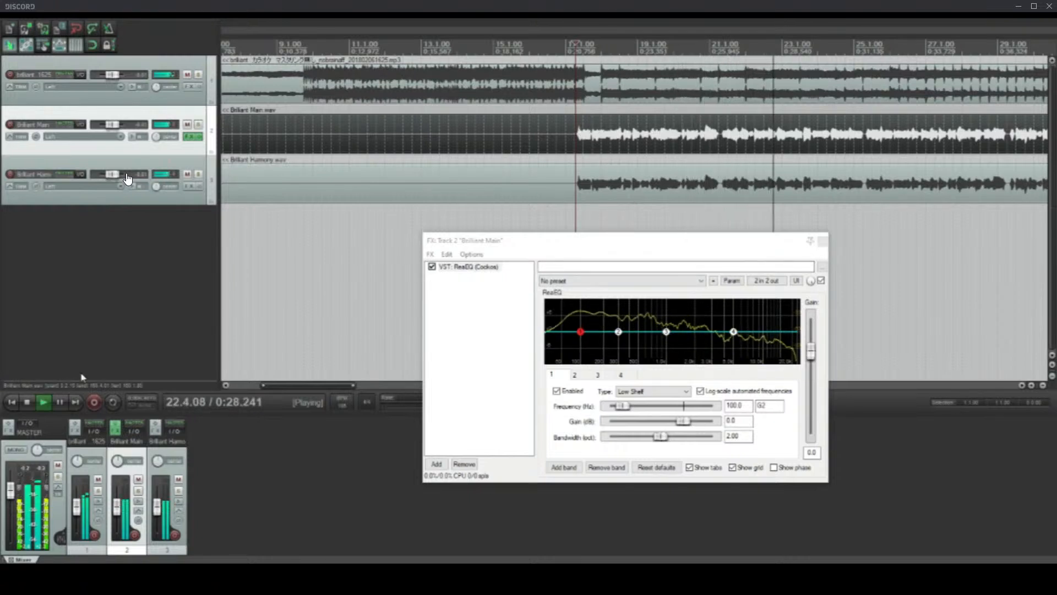
Step: Stop playback, lower the karaoke backing track's volume to -13.4 dB and place the edit cursor at 17.1.51
key(space)
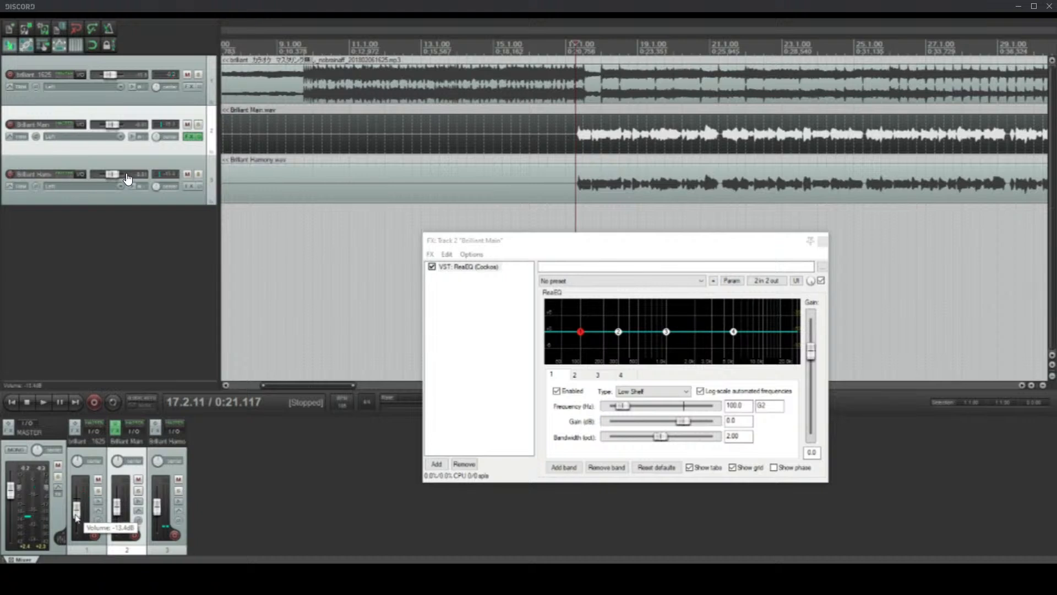
click(571, 146)
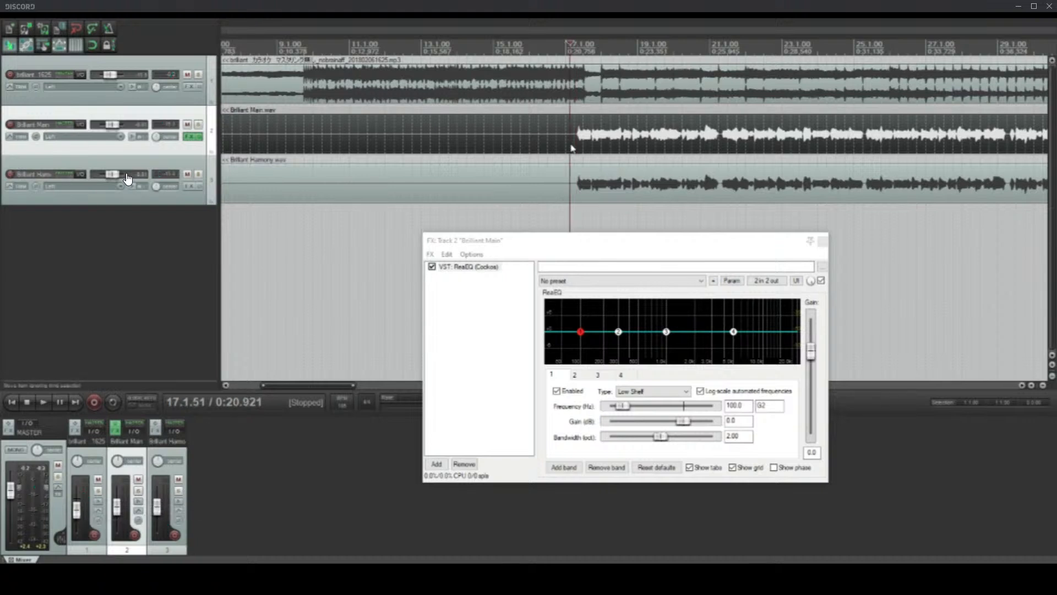
Step: Examine the vocals' entry in bar 17 closely and place the edit cursor at 17.2.18
scroll(645, 152, up, 3)
click(653, 139)
scroll(675, 153, up, 3)
scroll(674, 154, up, 2)
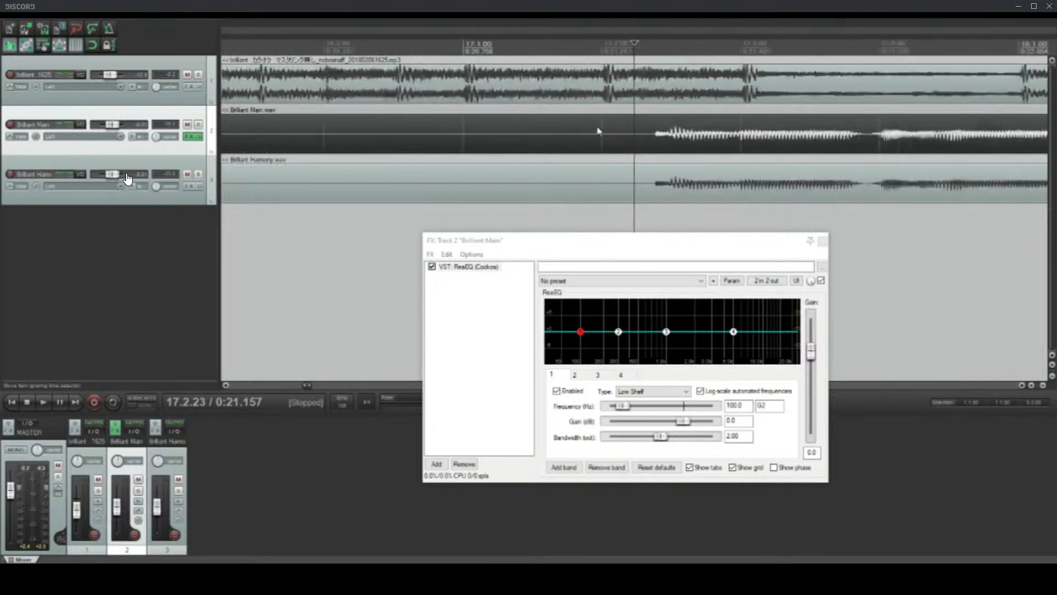
scroll(603, 135, down, 2)
click(611, 145)
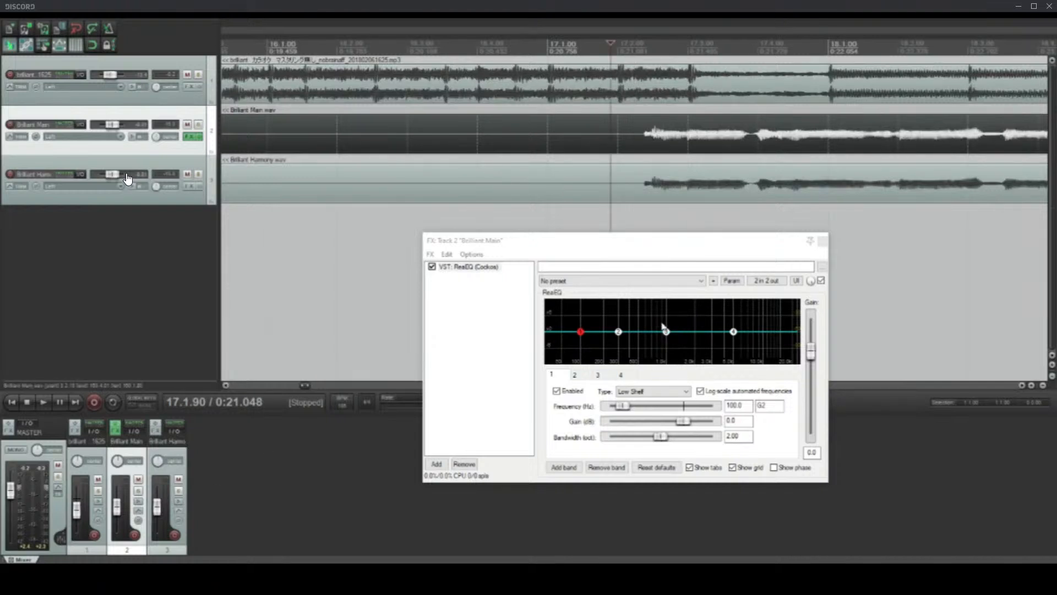
scroll(661, 140, down, 2)
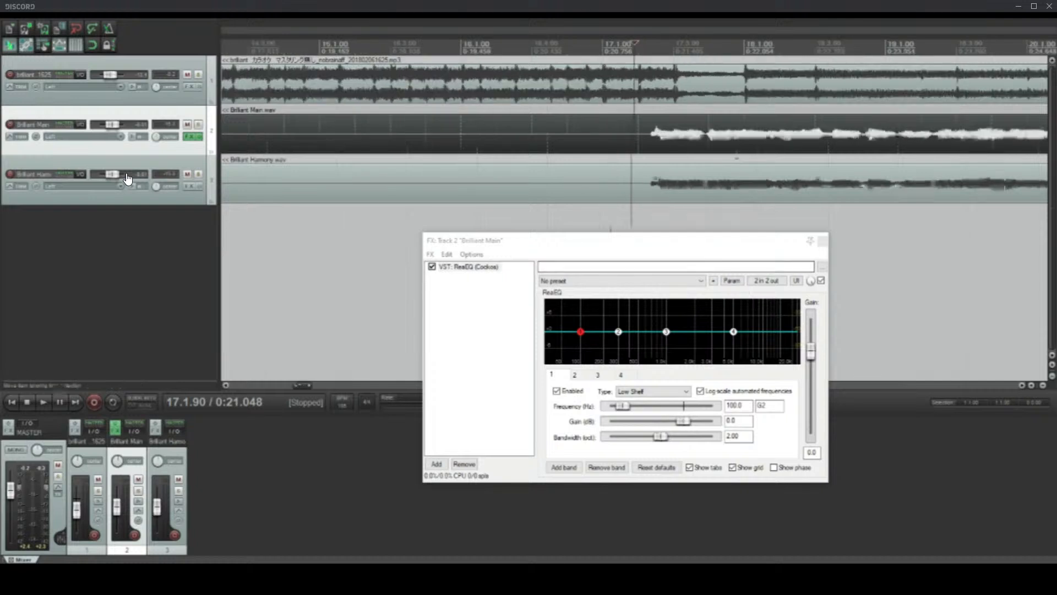
click(645, 143)
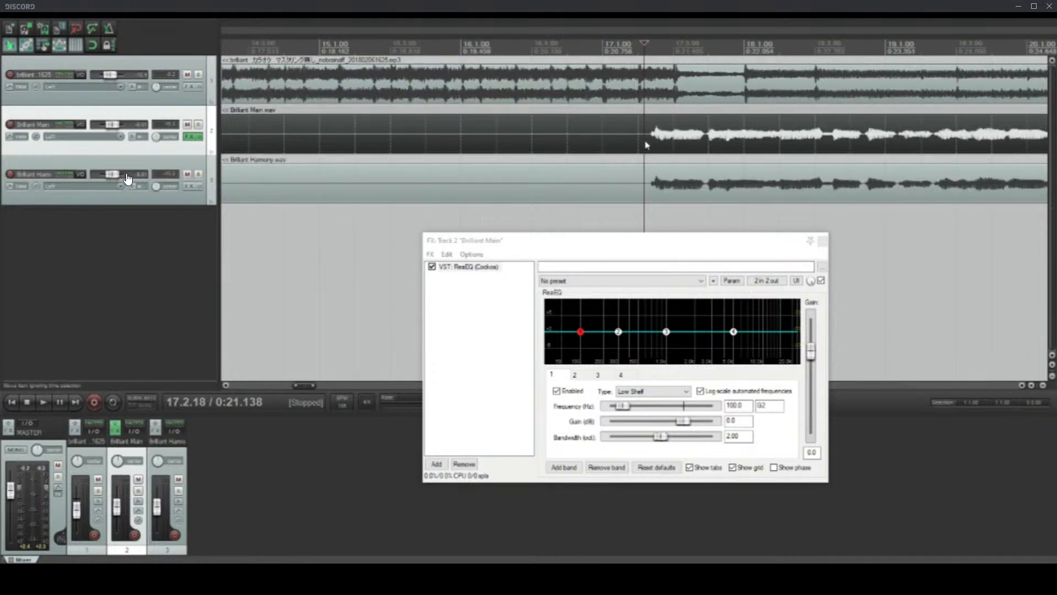
scroll(648, 141, up, 3)
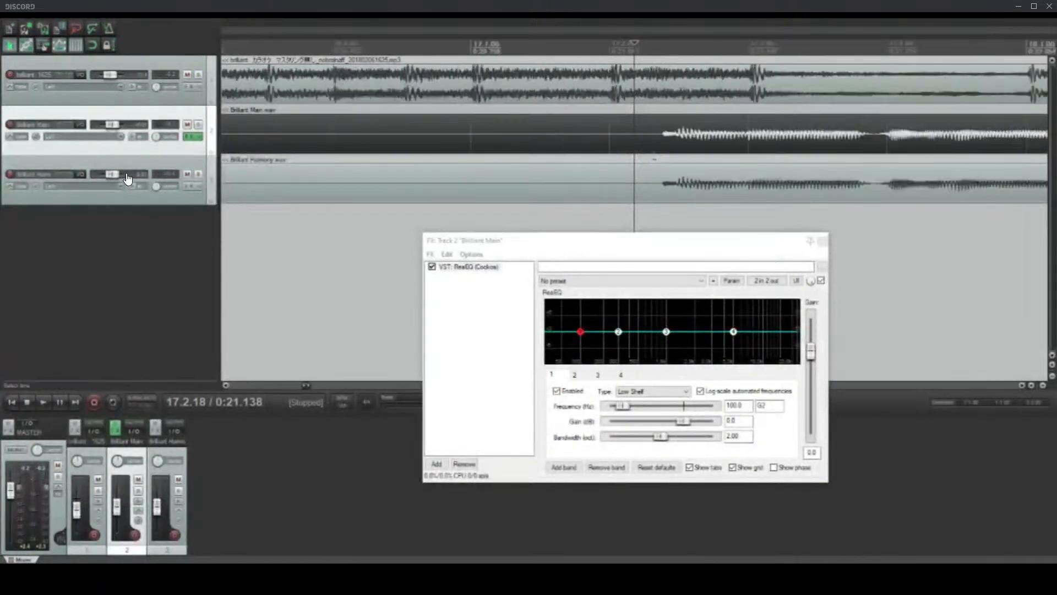
scroll(657, 158, down, 4)
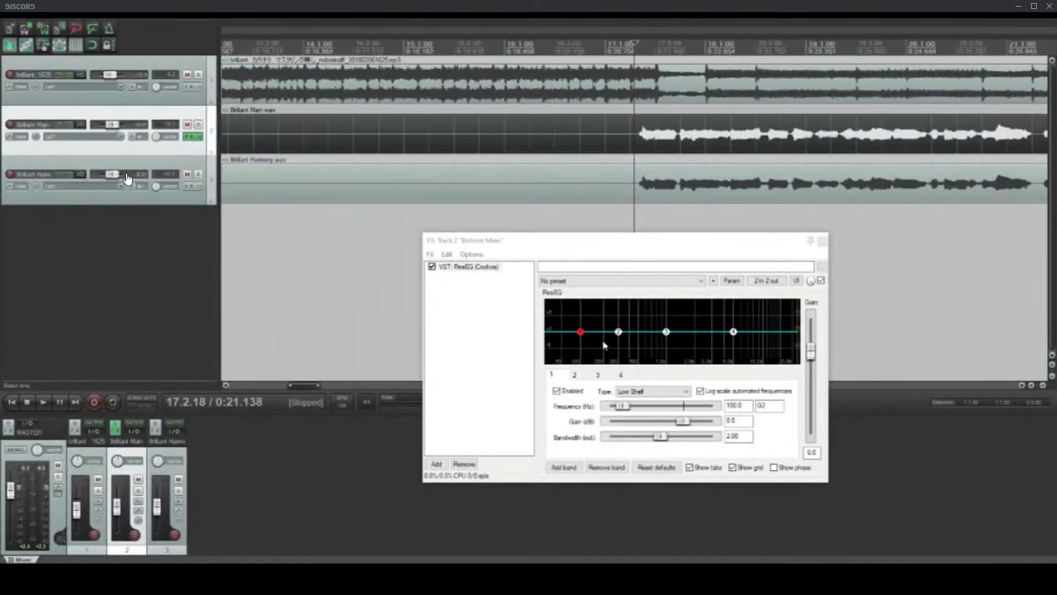
Step: Change ReaEQ band 1 on the main vocal track to High Pass and set its frequency to about 107.6 Hz
click(627, 392)
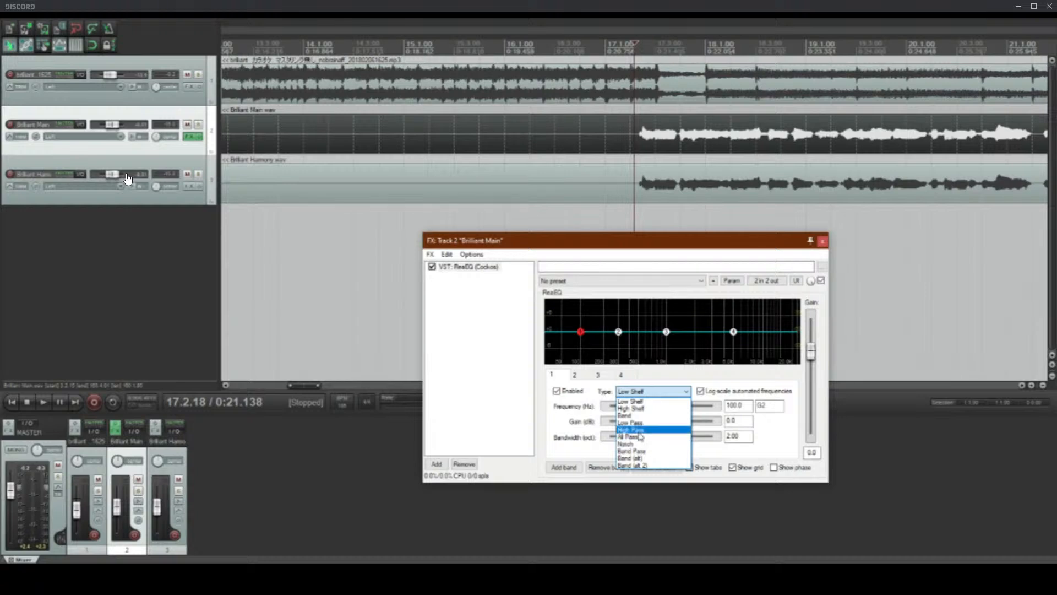
click(639, 401)
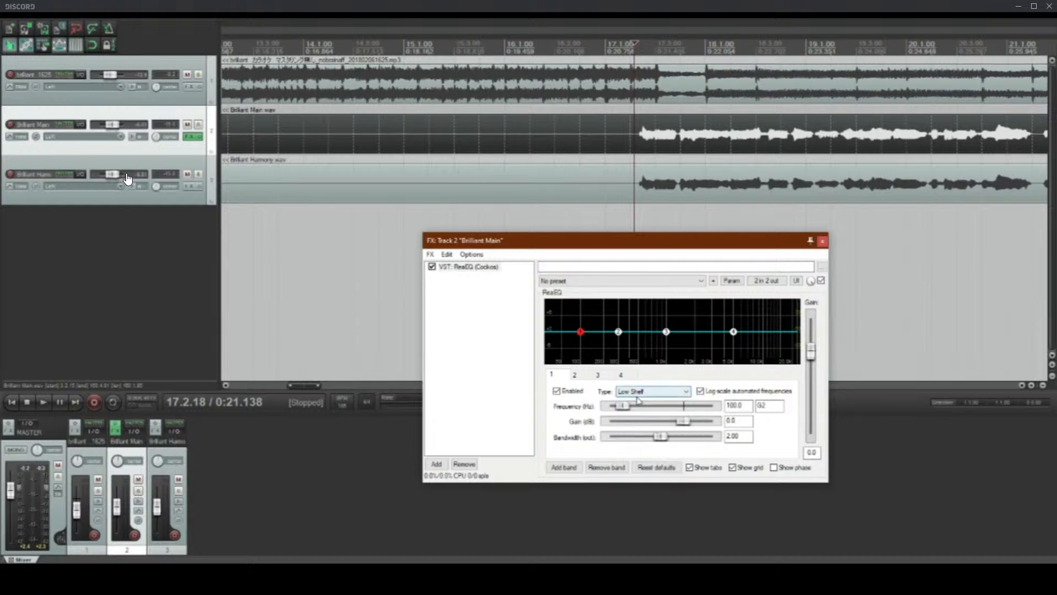
click(644, 391)
click(633, 427)
drag(578, 348, 584, 352)
Step: Start playback from 17.2.19 and mute the harmony track to hear only the main vocal with the backing
click(636, 137)
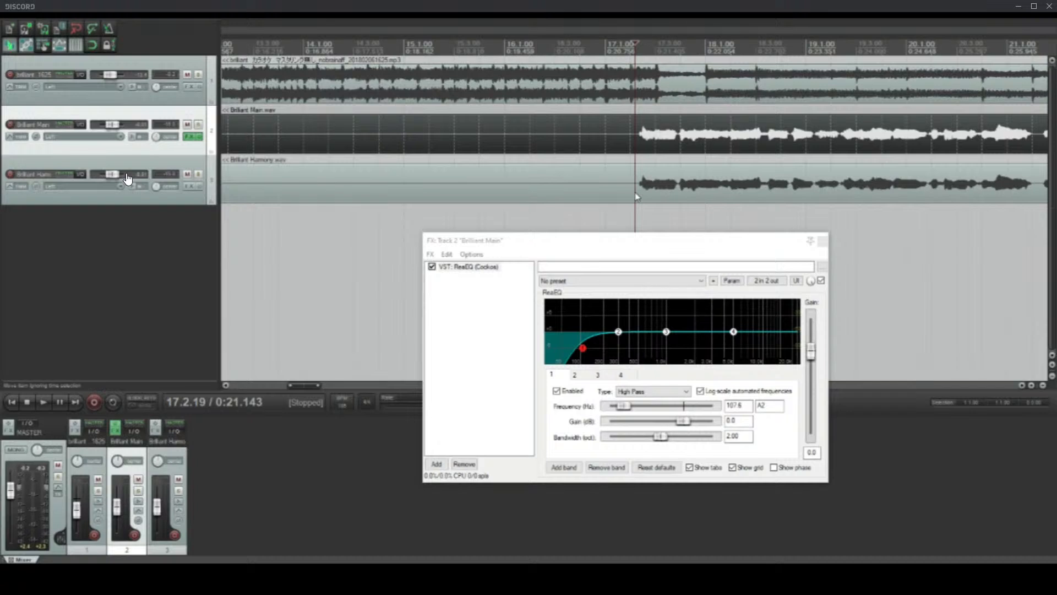
scroll(640, 165, down, 2)
key(space)
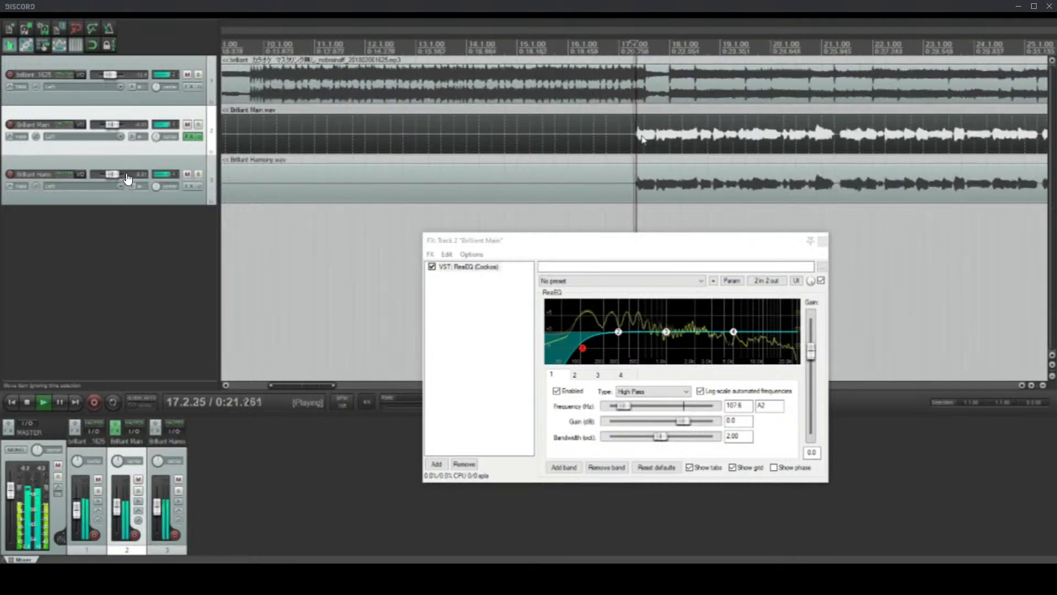
scroll(642, 139, up, 2)
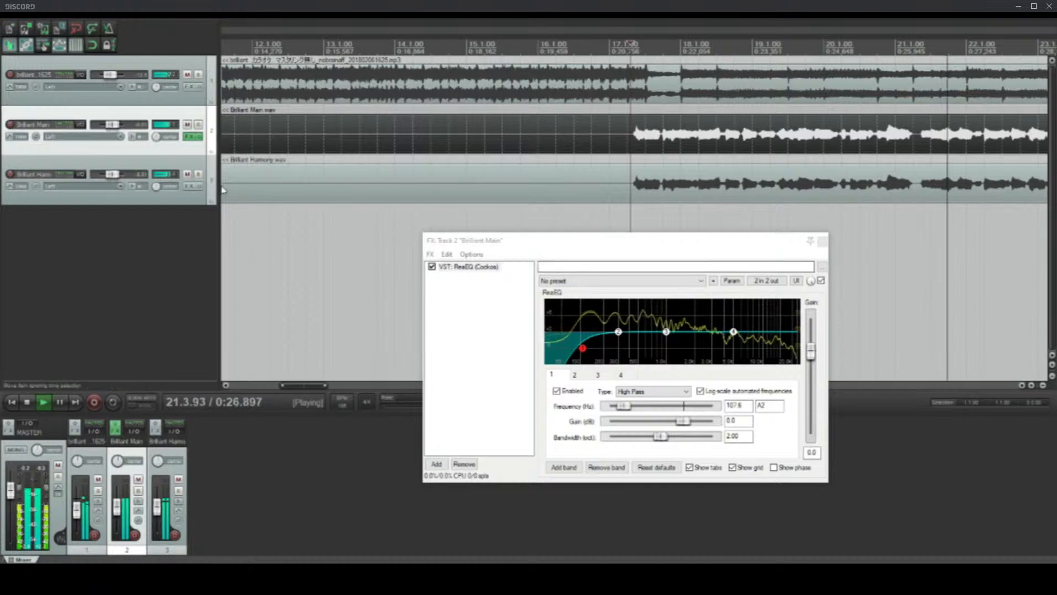
click(188, 174)
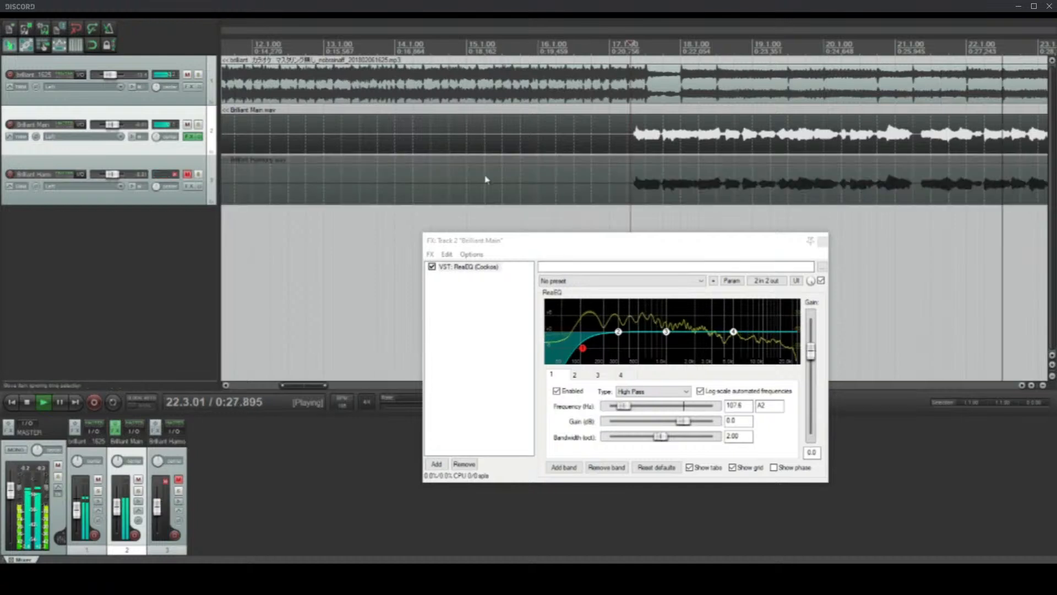
scroll(487, 179, down, 5)
scroll(634, 132, down, 3)
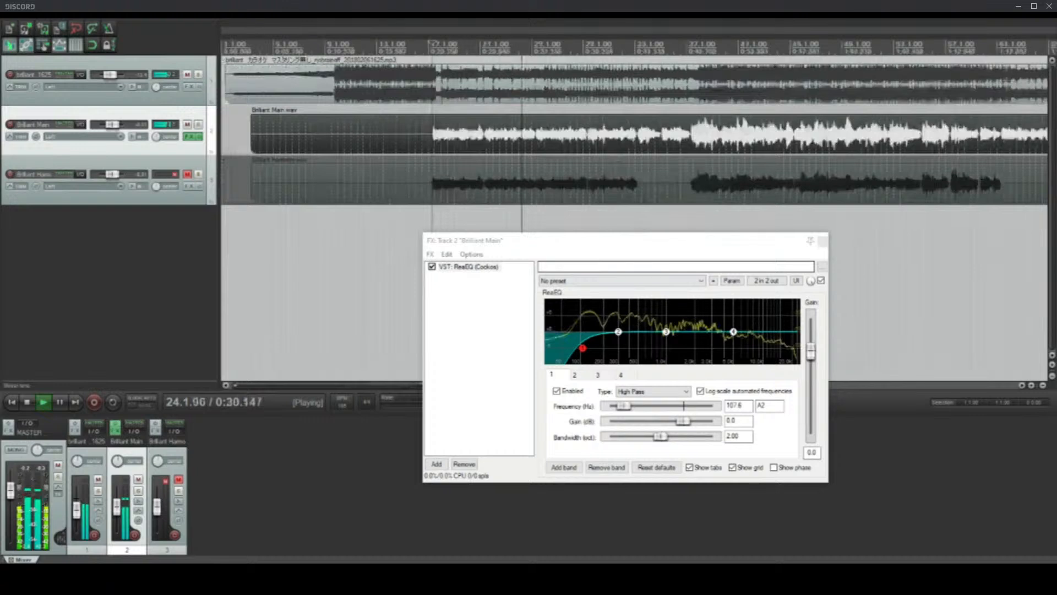
Step: Lower the high-pass cutoff slightly during playback and set band 2 to 487.0 Hz, -0.2 dB and 0.60 octave bandwidth
scroll(468, 170, up, 4)
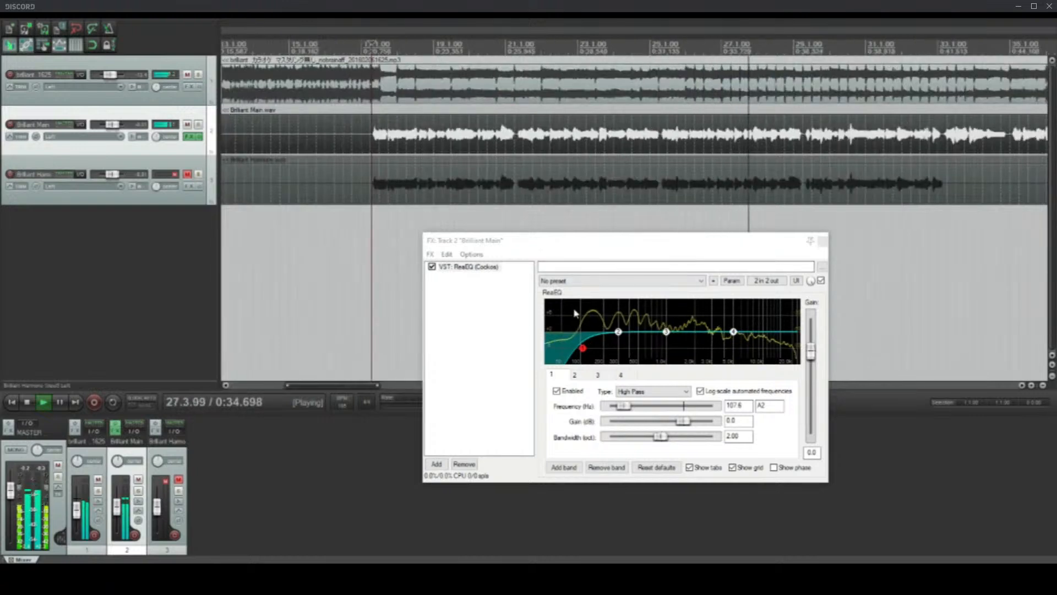
drag(582, 348, 578, 353)
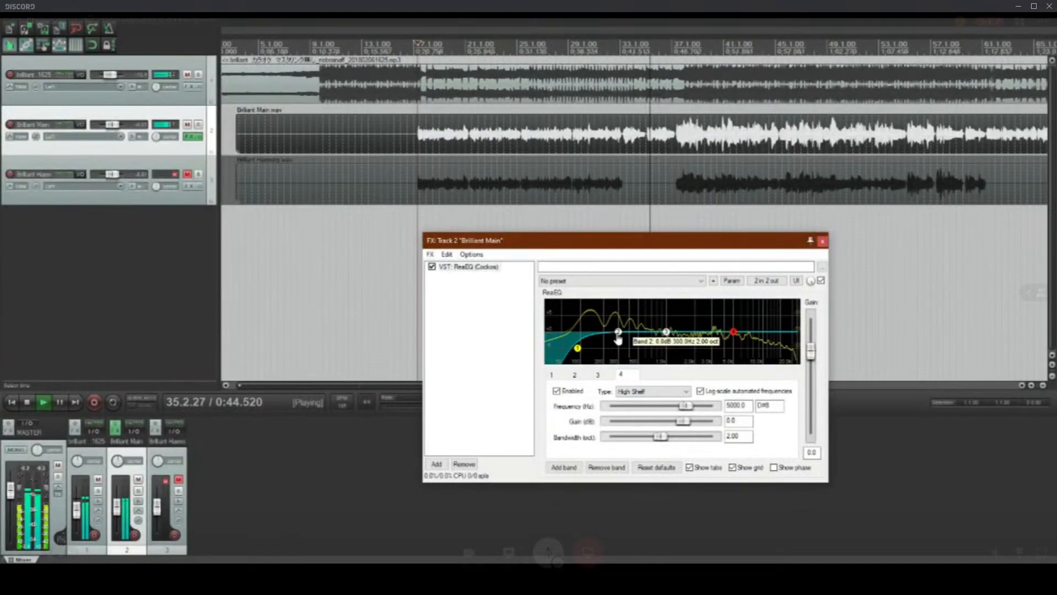
mouse_move(618, 340)
mouse_down()
mouse_move(657, 339)
mouse_move(660, 322)
mouse_move(639, 351)
mouse_move(637, 339)
mouse_up()
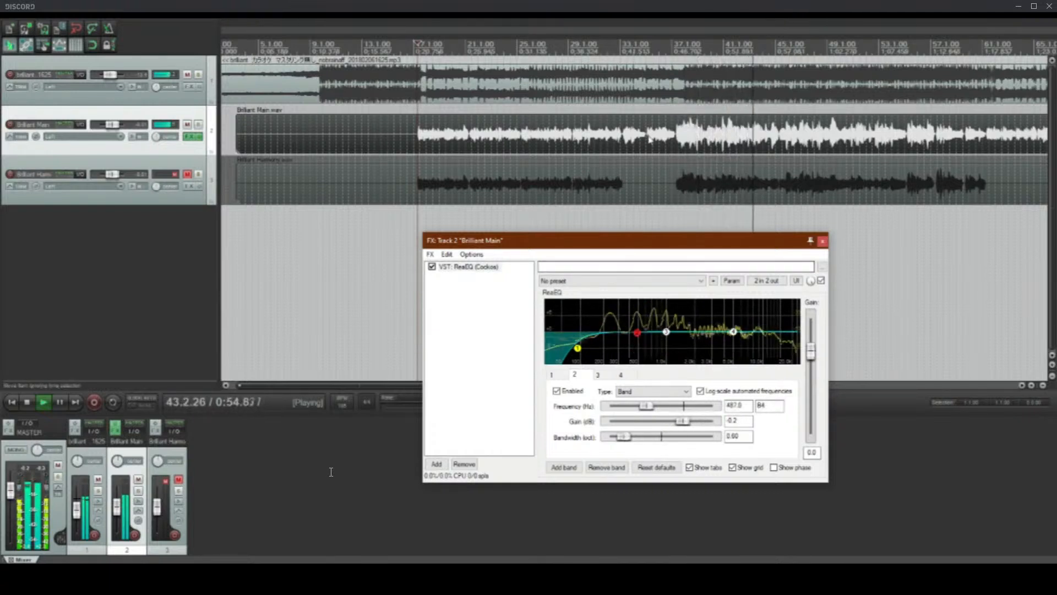
mouse_move(638, 337)
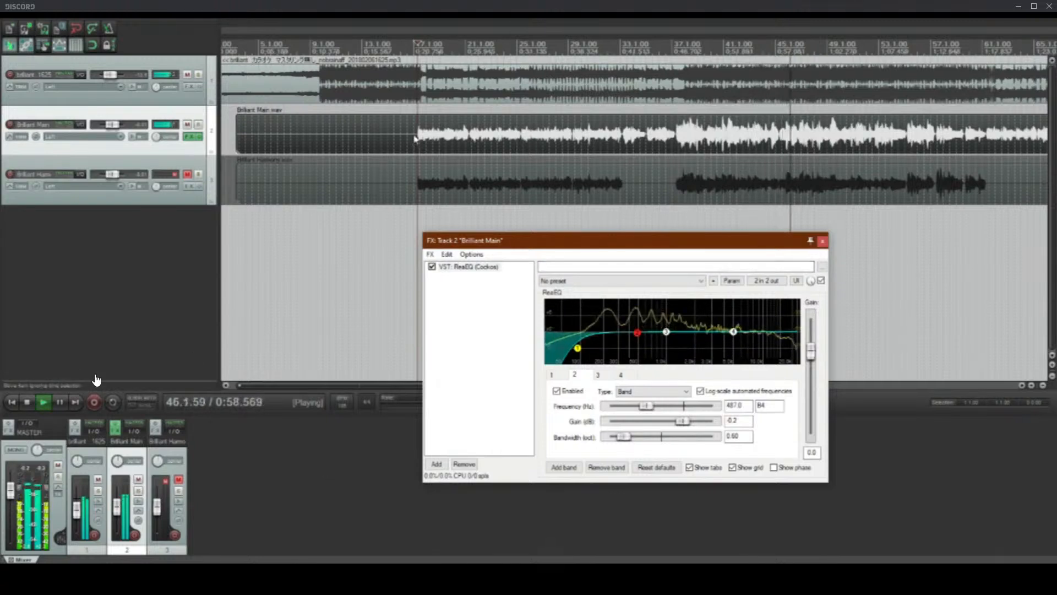
Step: Stop playback, try a 6.4 dB boost on band 2 at 544.4 Hz with 0.40 octave bandwidth, and flatten it again at 607.8 Hz
key(space)
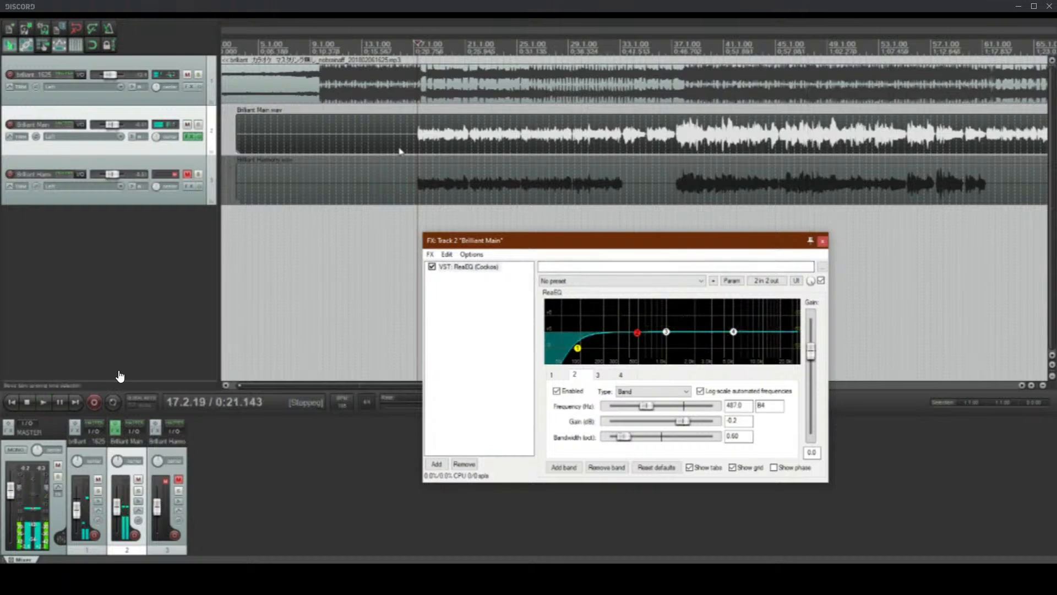
click(406, 153)
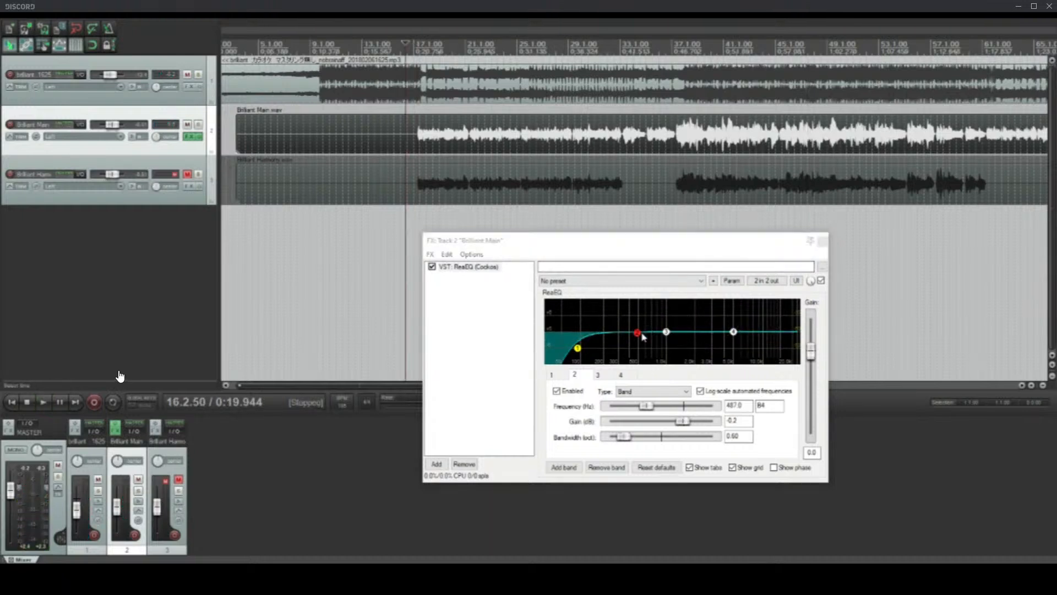
mouse_move(642, 334)
mouse_down()
mouse_move(610, 318)
mouse_move(643, 322)
mouse_up()
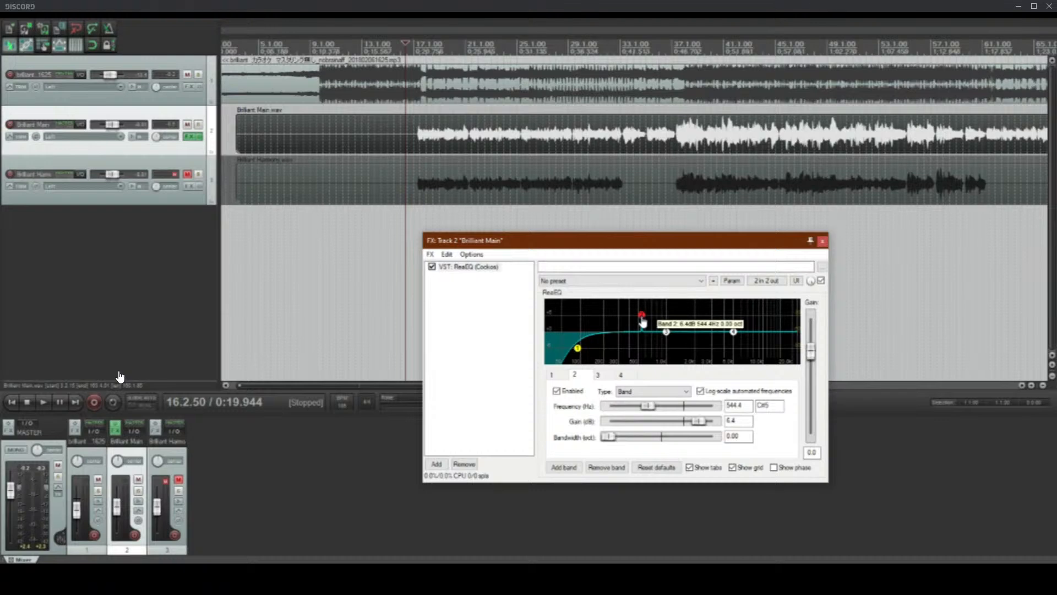
scroll(576, 129, up, 5)
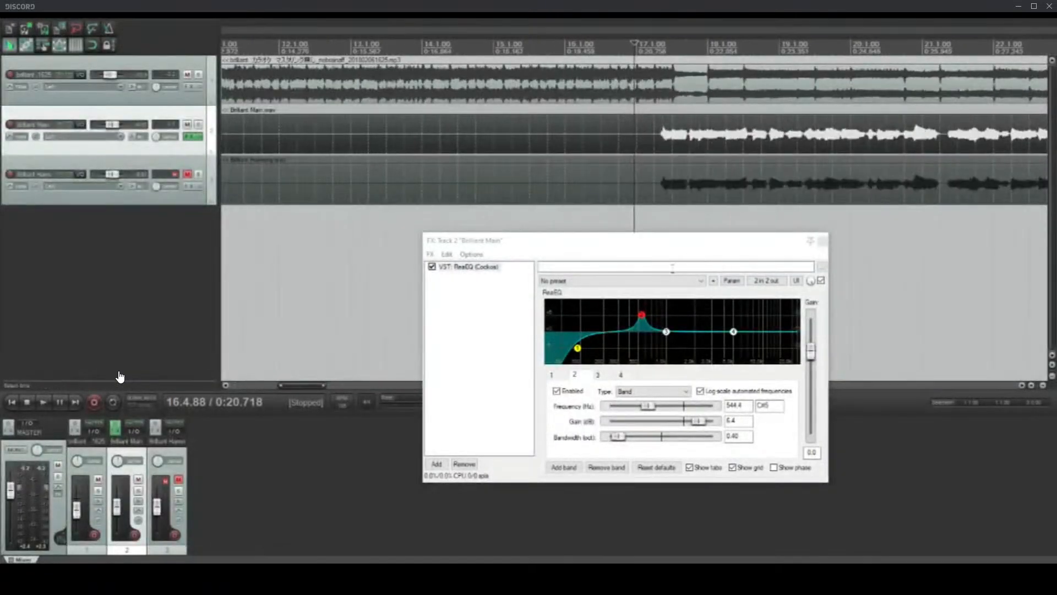
drag(642, 316, 648, 340)
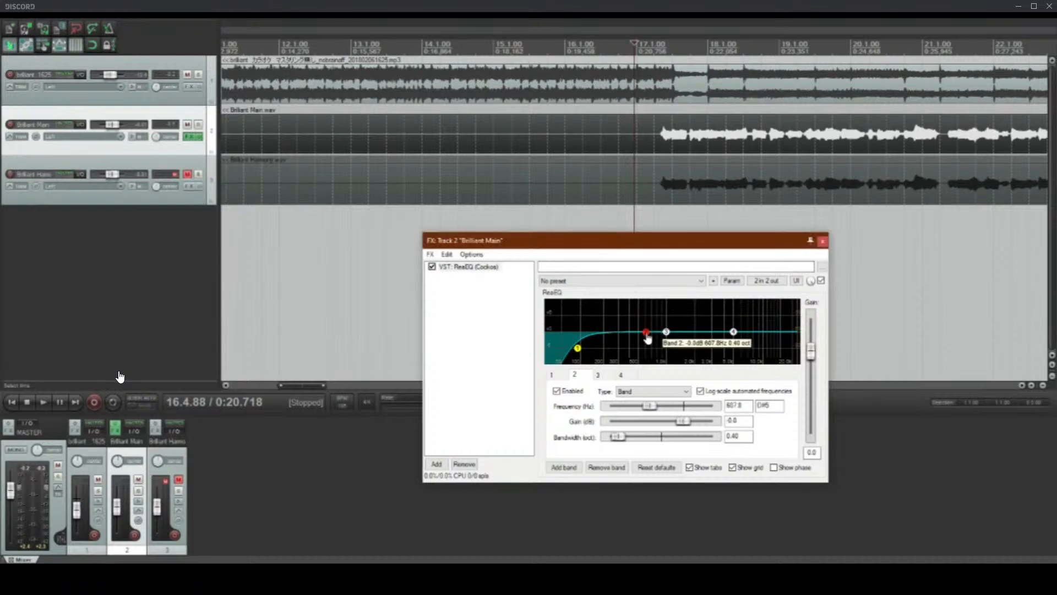
Step: Play from the vocals' entry, shift band 2 to 536.8 Hz at -0.2 dB and lower the karaoke backing track's volume slightly
click(665, 138)
key(space)
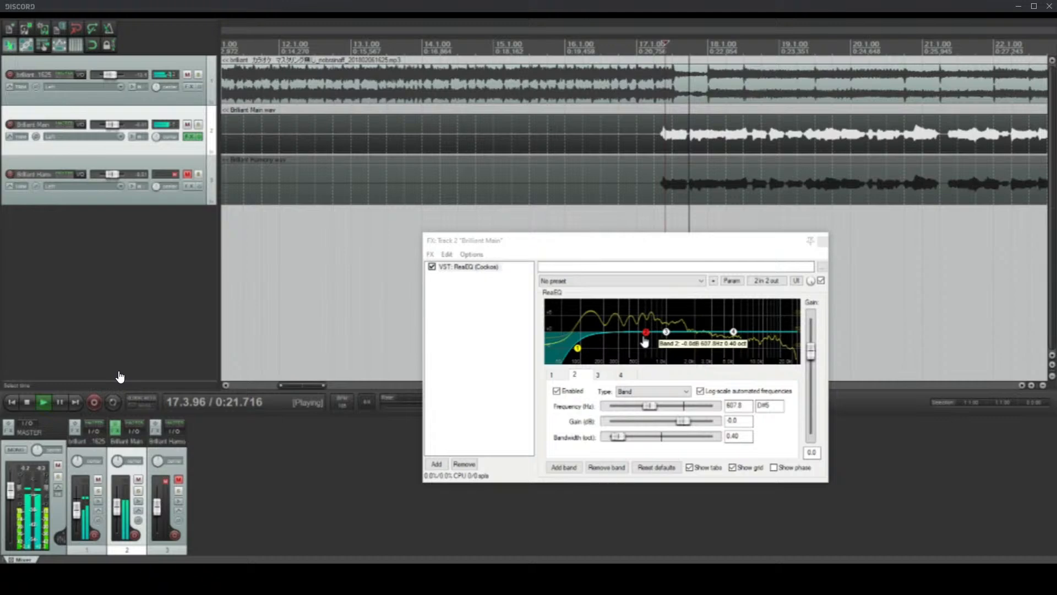
mouse_move(644, 341)
mouse_down()
mouse_move(664, 325)
mouse_move(611, 322)
mouse_move(599, 309)
mouse_move(645, 339)
mouse_up()
scroll(490, 135, down, 4)
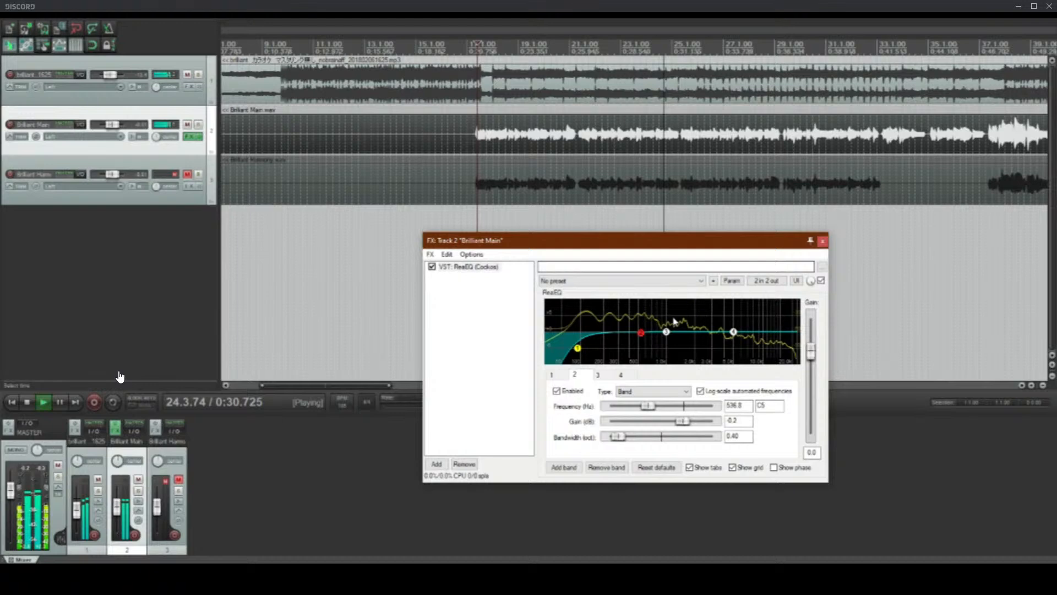
drag(76, 510, 77, 513)
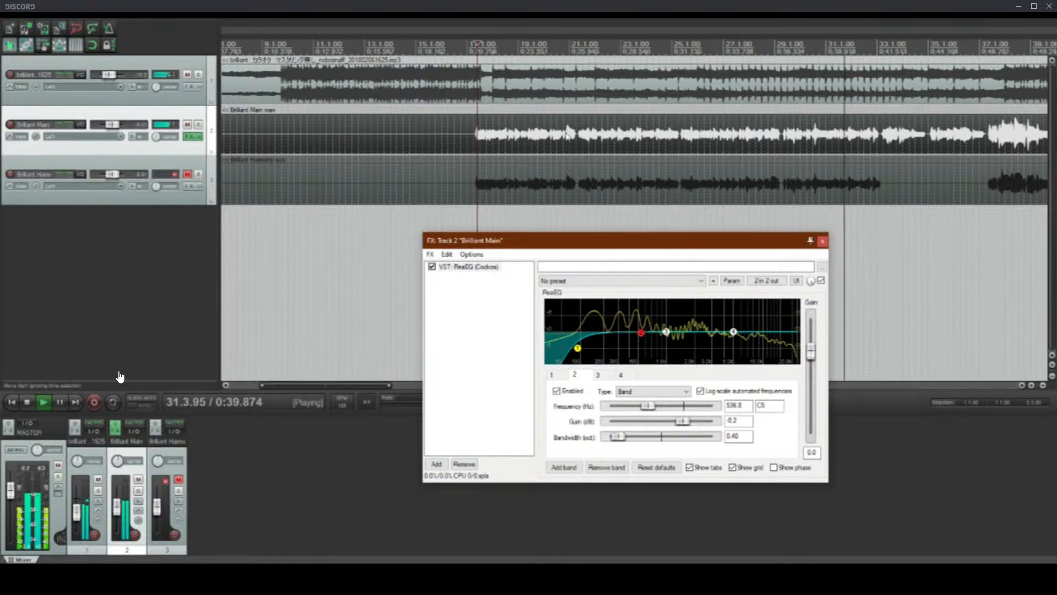
Step: Set band 2 to -3.2 dB at 583.4 Hz with 0.80 octave bandwidth, and band 3 to -3.8 dB at 225.2 Hz with 1.40 octaves
drag(641, 332, 629, 312)
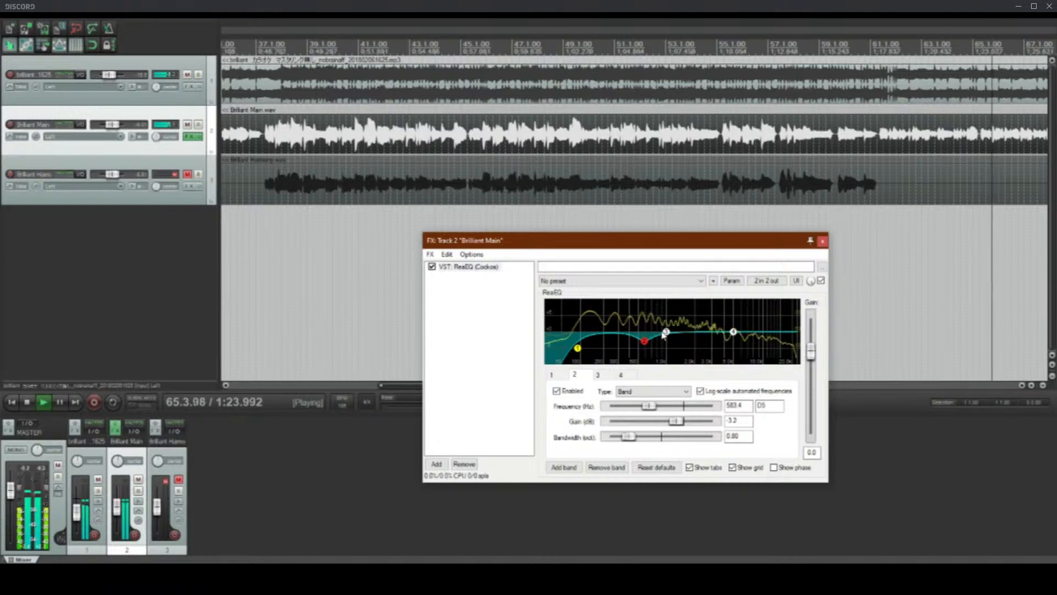
drag(667, 333, 608, 343)
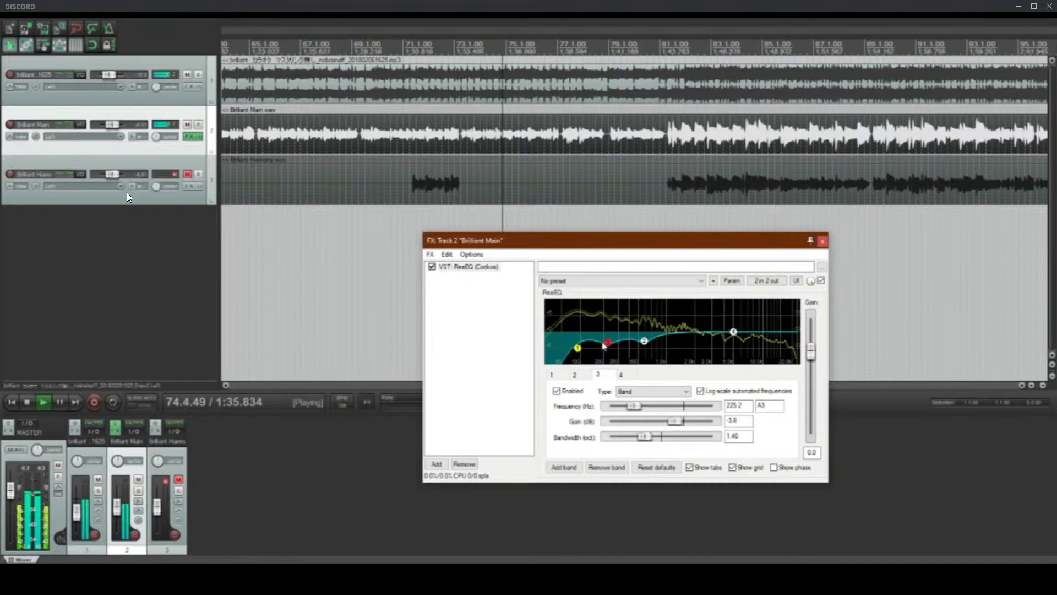
Step: Lower the karaoke backing track's volume to -18.7 dB and deepen the band 2 cut slightly
scroll(569, 149, down, 3)
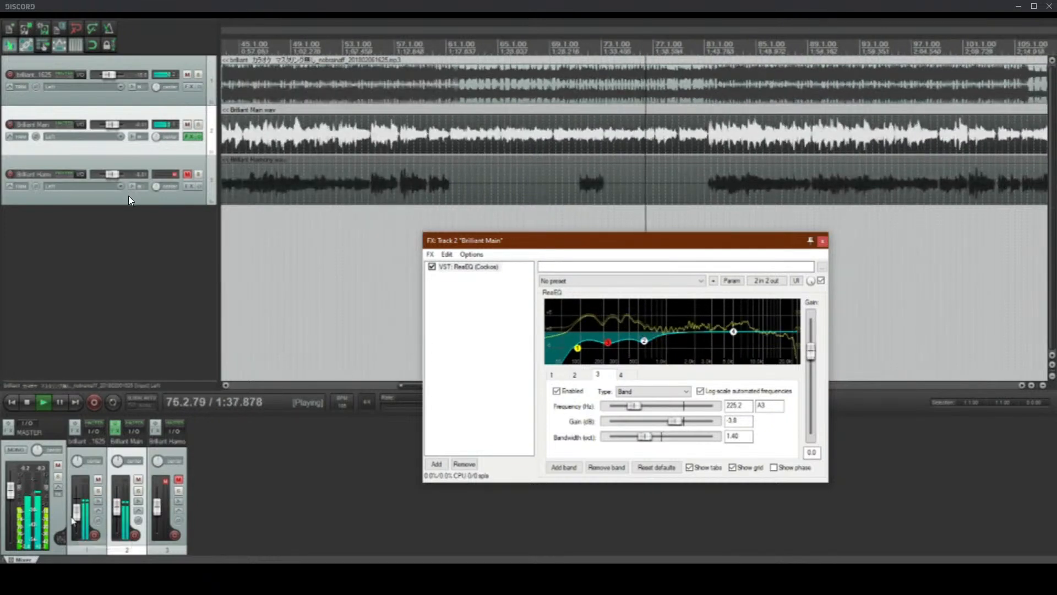
drag(76, 518, 76, 521)
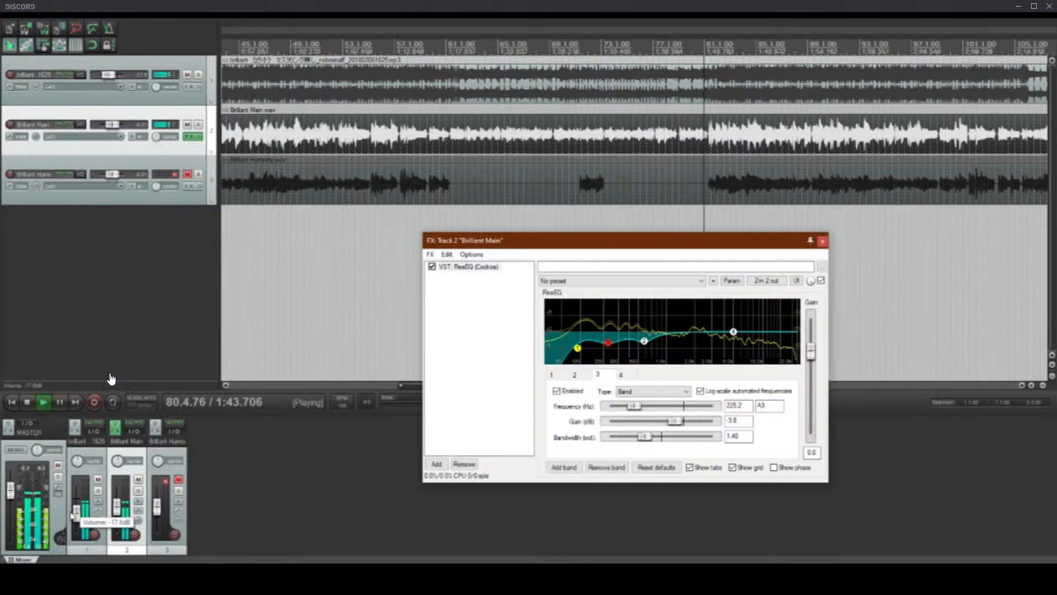
click(644, 341)
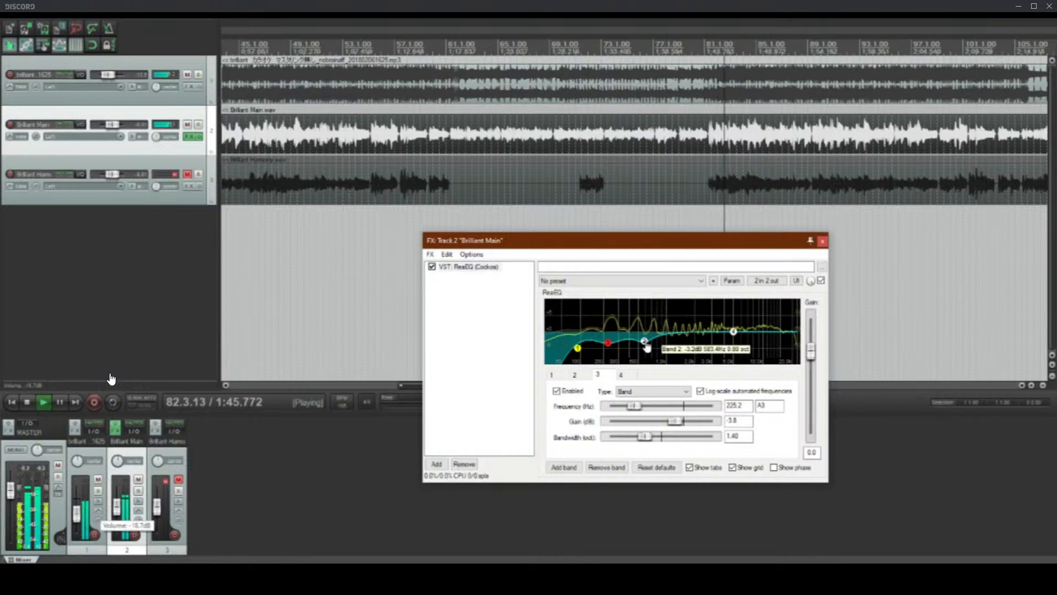
drag(645, 345, 645, 347)
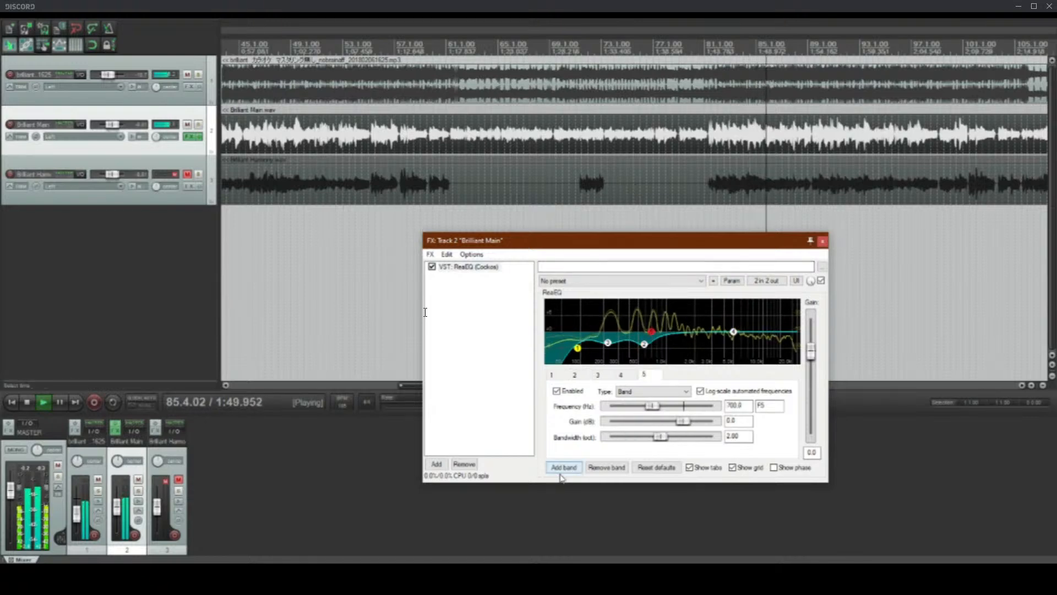
Step: Add a fifth EQ band to the main vocal and set it to -5.0 dB at 1760.3 Hz with 0.60 octave bandwidth
double_click(651, 334)
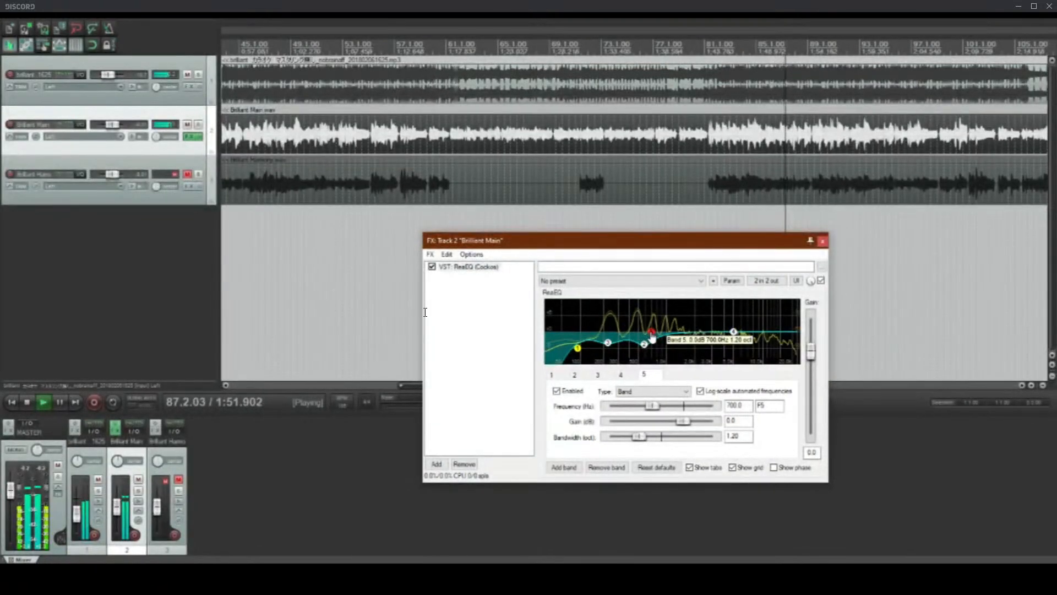
drag(653, 338, 688, 357)
scroll(696, 337, down, 4)
scroll(697, 311, down, 2)
scroll(682, 314, down, 4)
scroll(687, 308, up, 2)
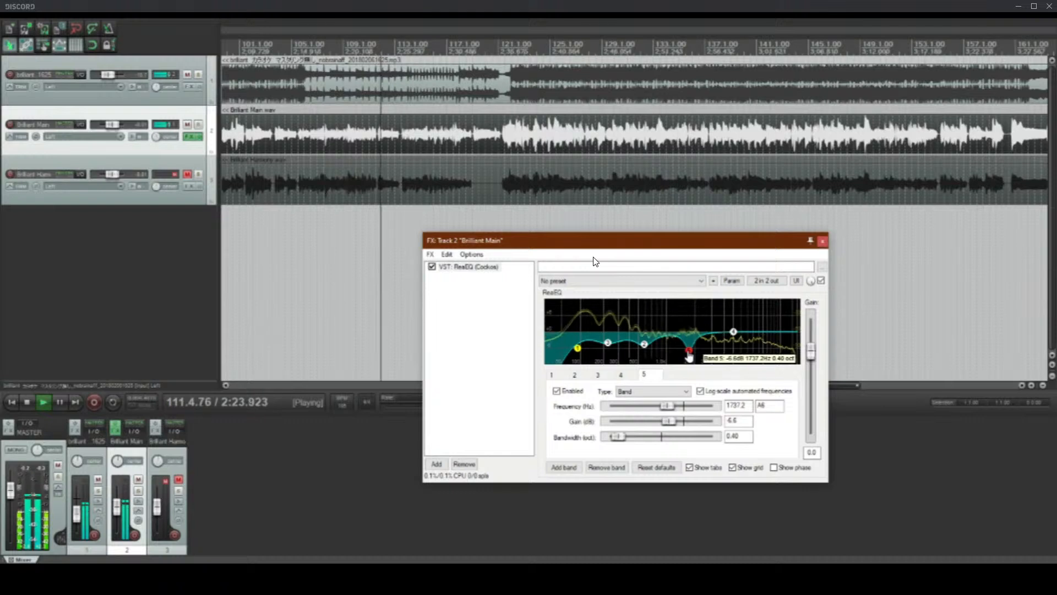
right_click(689, 353)
drag(688, 353, 690, 349)
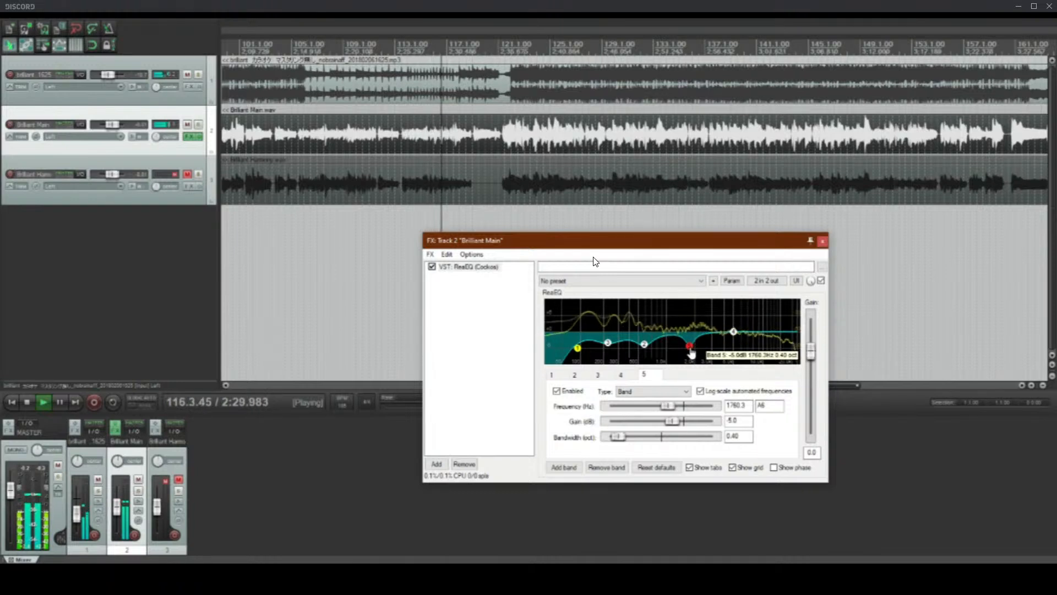
scroll(691, 353, up, 2)
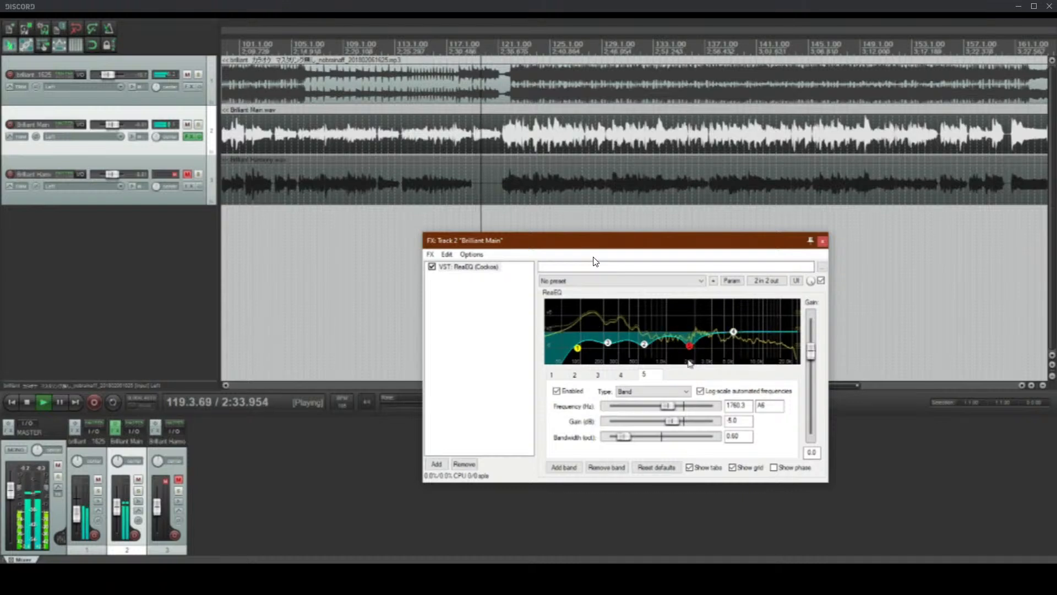
Step: Set band 2 to -7.0 dB at 575.4 Hz and add a sixth EQ band at -2.2 dB, 1151.5 Hz with 1.20 octave bandwidth
click(645, 346)
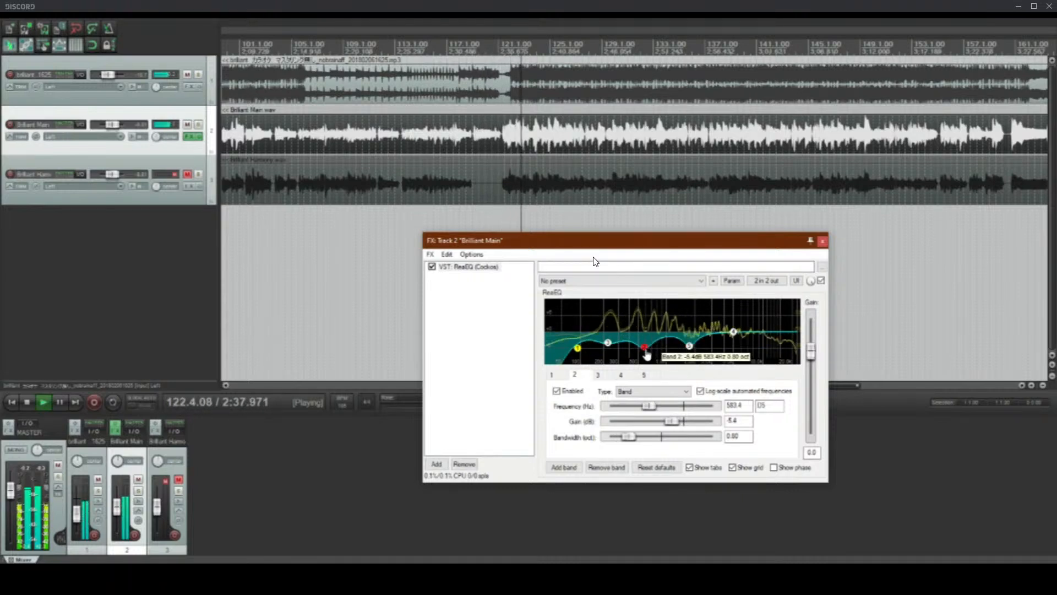
drag(645, 347, 646, 360)
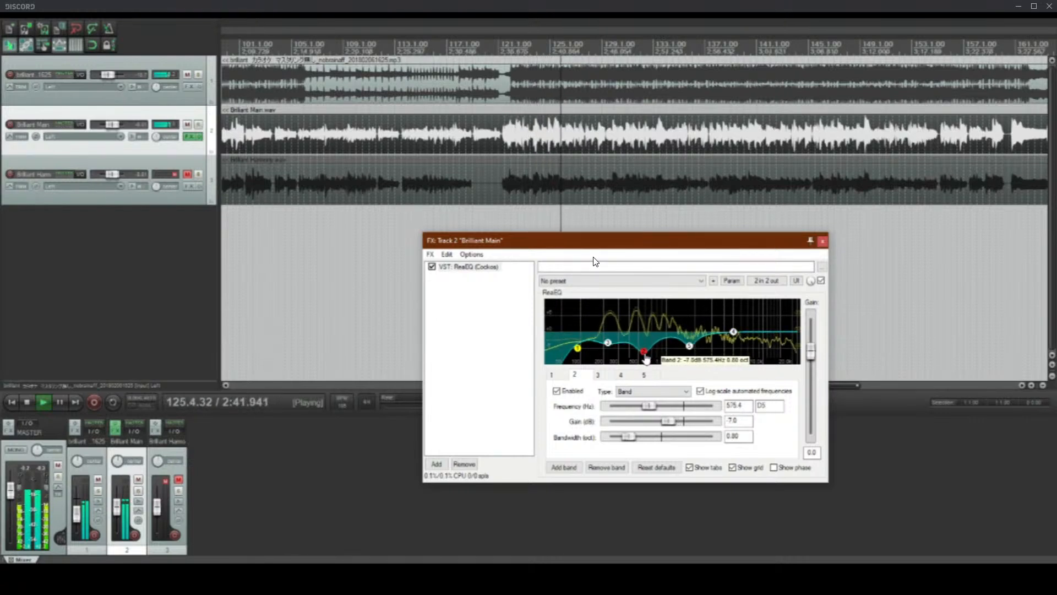
click(563, 467)
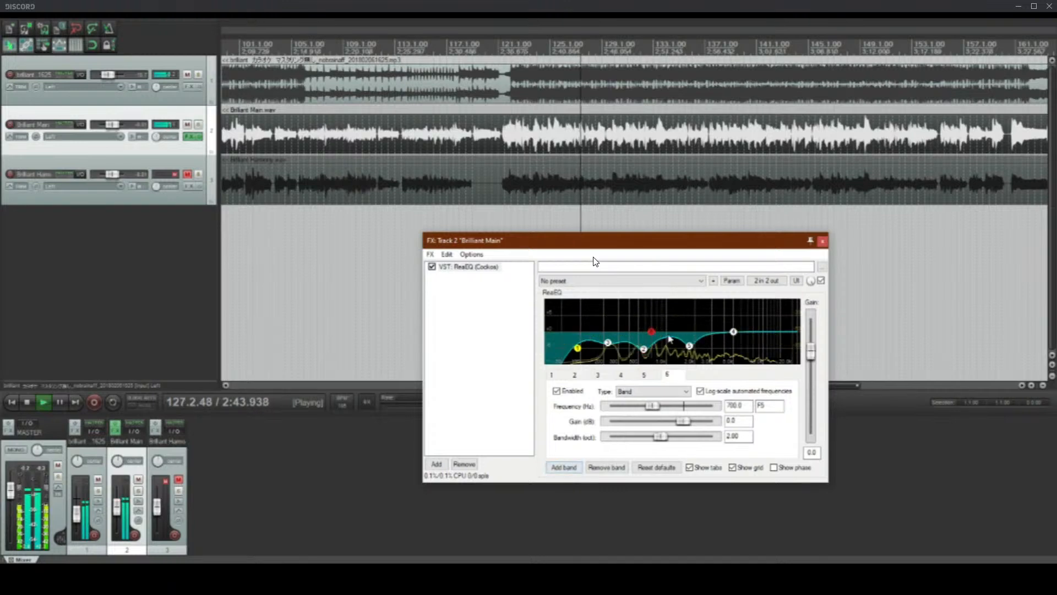
drag(654, 331, 674, 348)
scroll(672, 320, down, 3)
scroll(675, 348, down, 1)
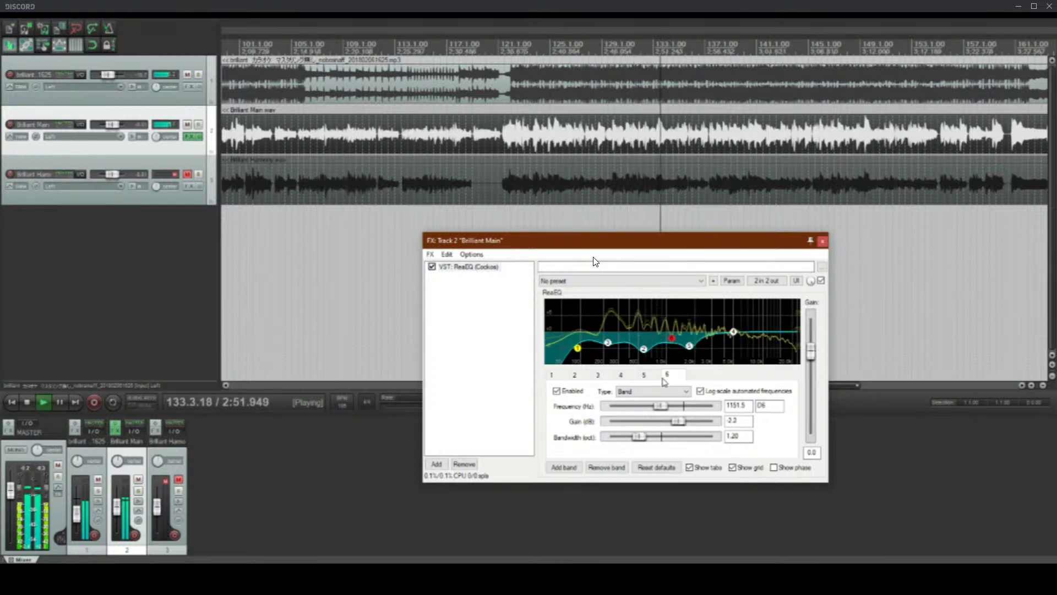
Step: Move band 5 slightly higher in frequency and set band 6 to -3.2 dB at 1136.3 Hz with 1.00 octave bandwidth
mouse_move(690, 346)
mouse_down()
mouse_move(698, 350)
mouse_move(671, 347)
mouse_up()
click(671, 339)
scroll(671, 347, down, 4)
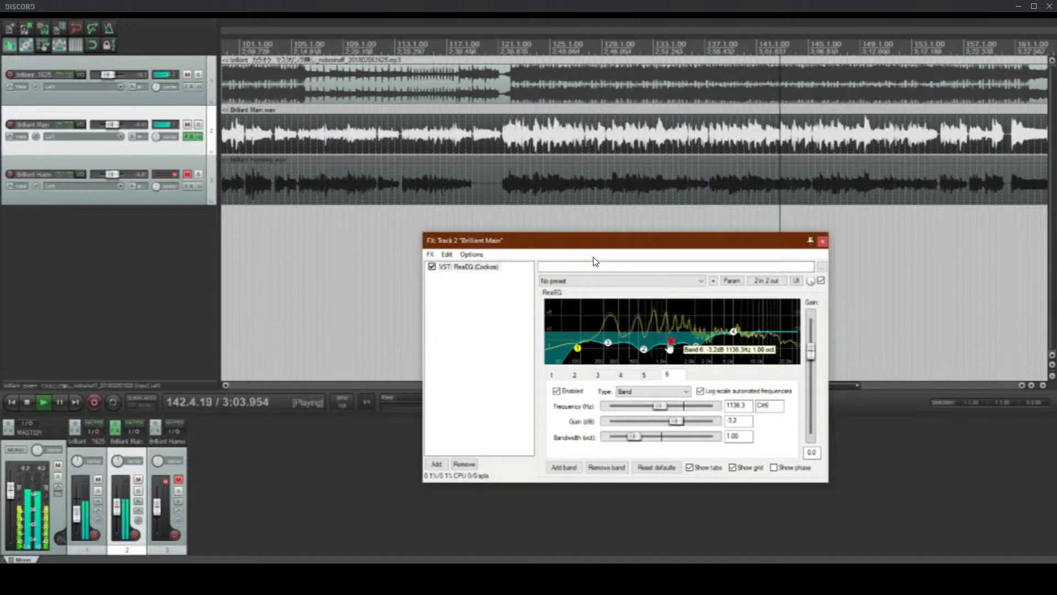
Step: Move the play position back to the main vocal's entry near measure 18 and stop playback
scroll(545, 170, down, 4)
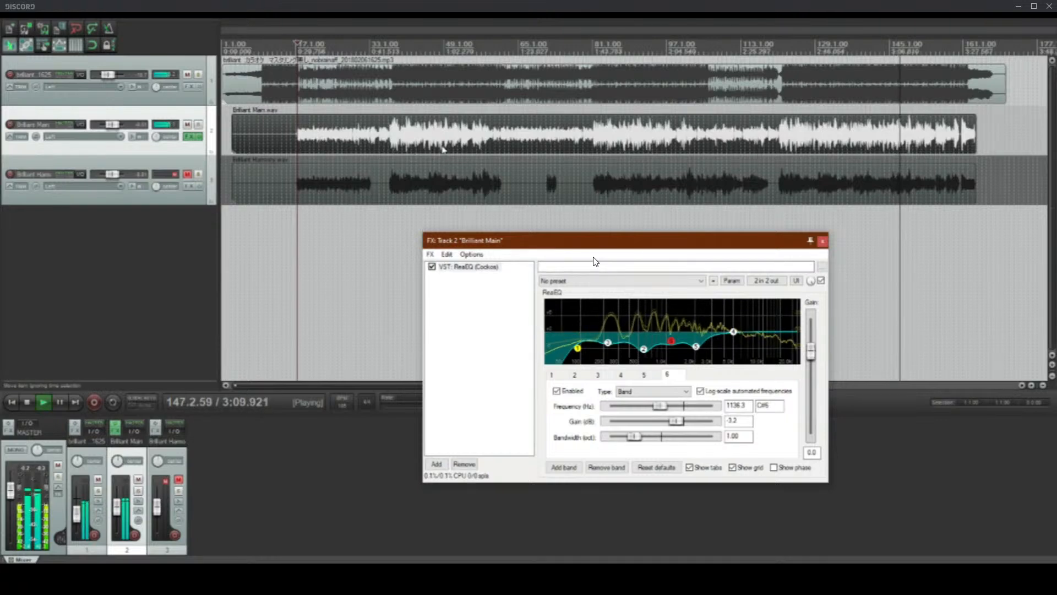
click(409, 142)
scroll(408, 142, up, 3)
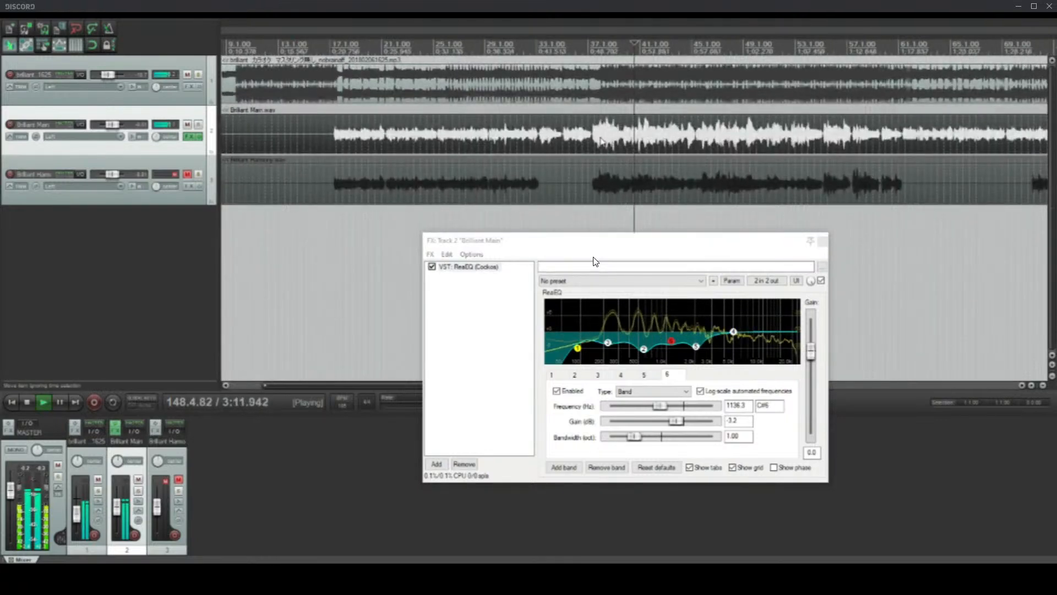
scroll(602, 141, down, 3)
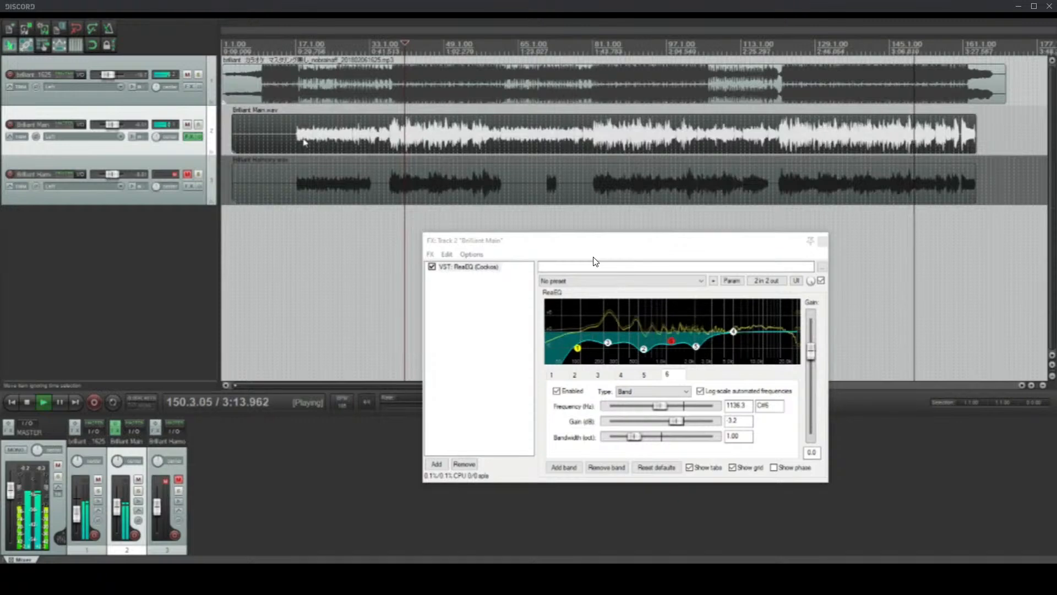
click(303, 141)
key(space)
scroll(521, 155, up, 5)
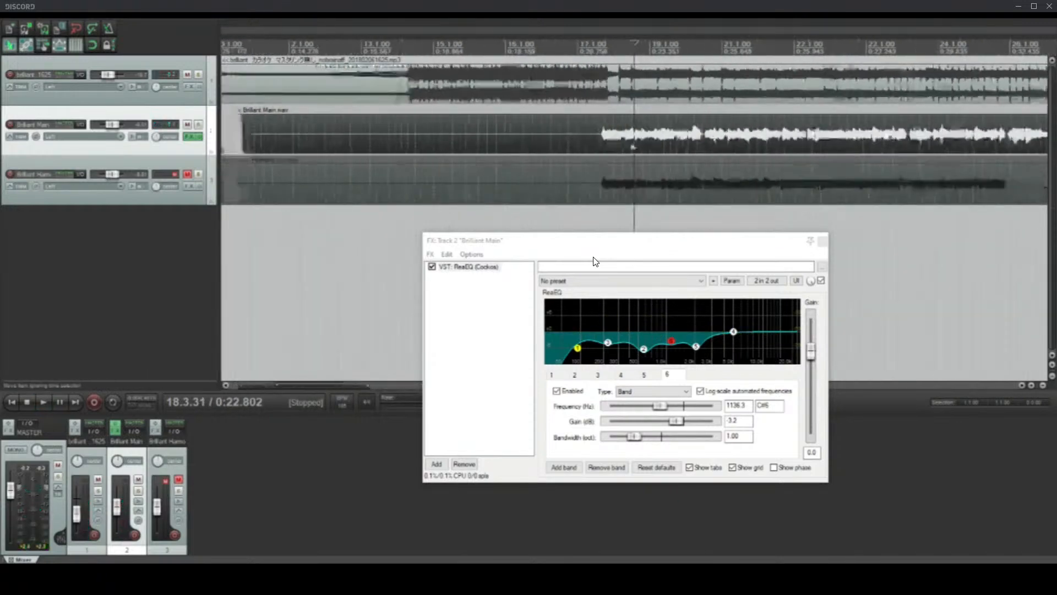
scroll(633, 146, down, 2)
Step: Add the ReaComp compressor to the main vocal track's effect chain after ReaEQ
click(510, 422)
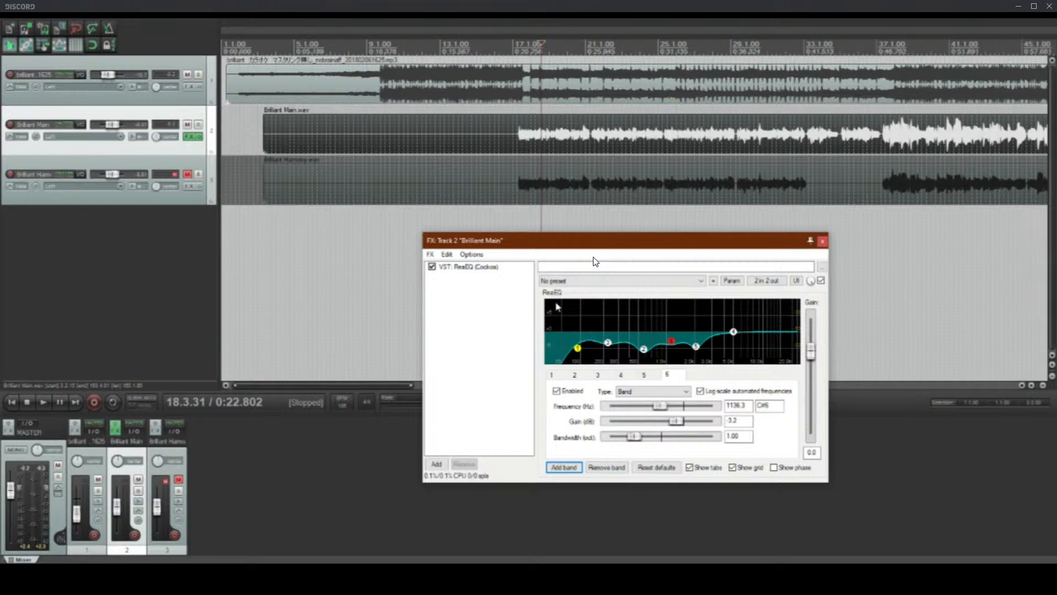
click(441, 464)
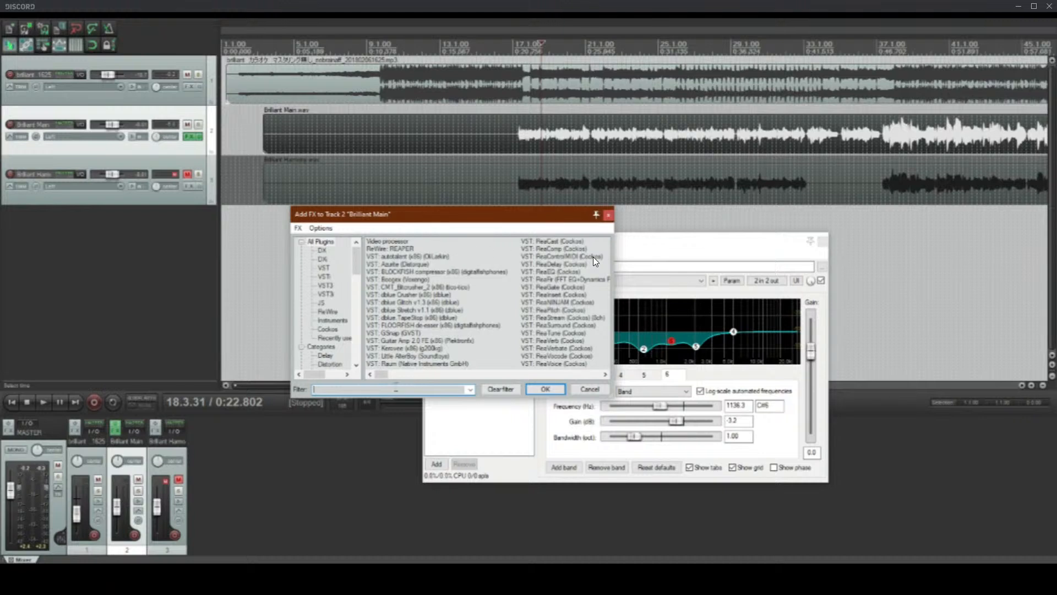
double_click(564, 249)
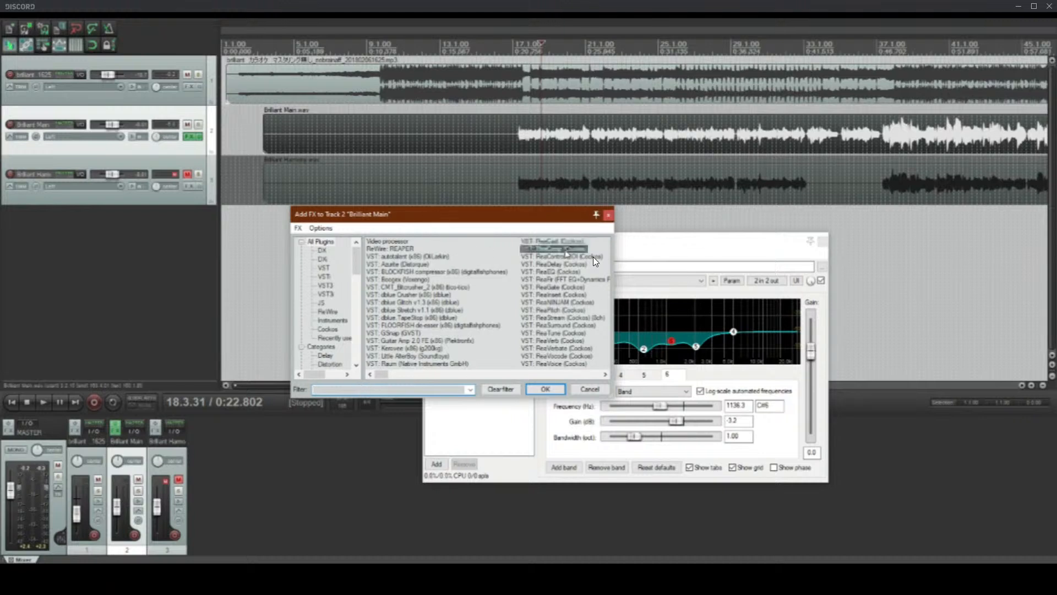
click(707, 259)
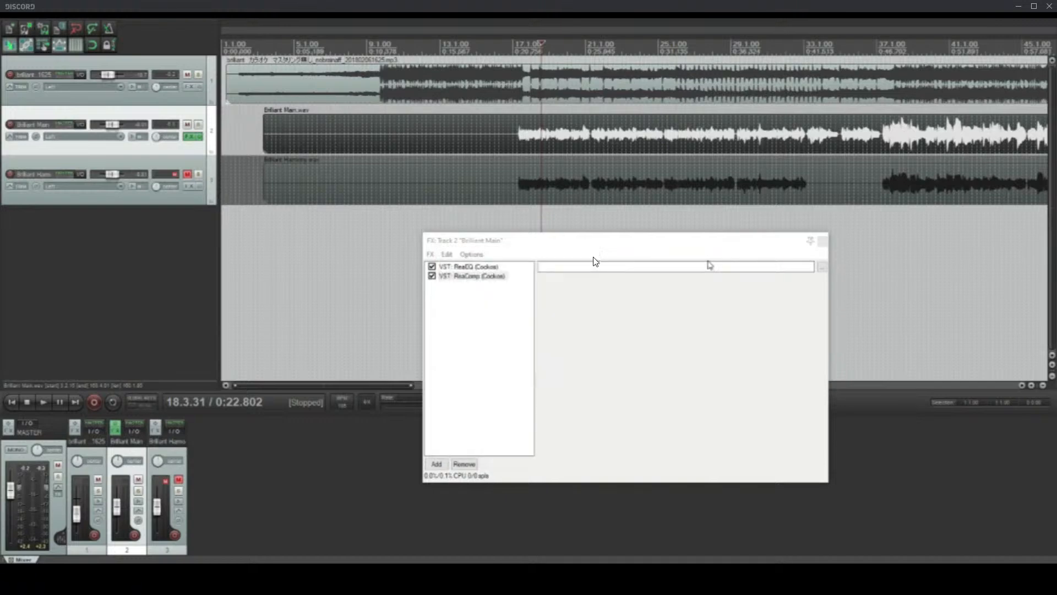
click(466, 316)
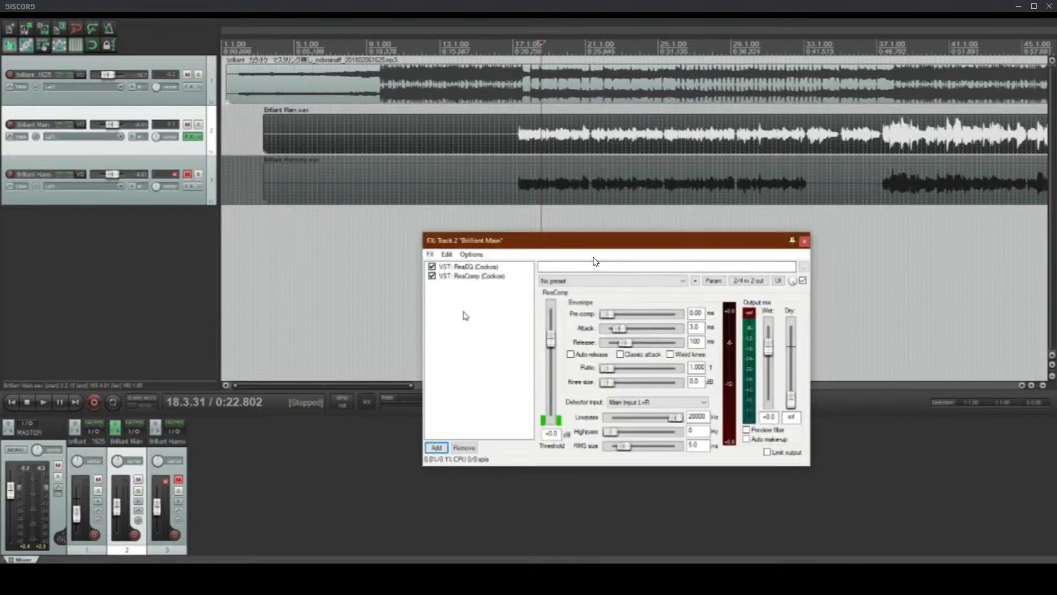
Step: Place the edit cursor at the main vocal's louder section at 37.2.35, and set ReaComp's threshold to -10.6 dB and ratio to 1.001
scroll(646, 174, down, 3)
click(470, 137)
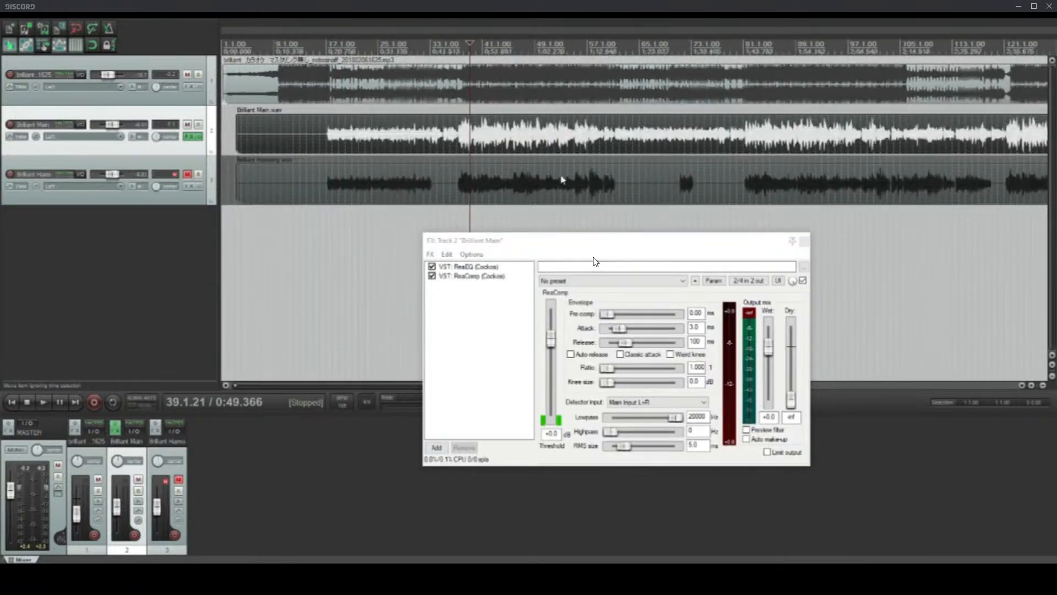
scroll(562, 178, up, 5)
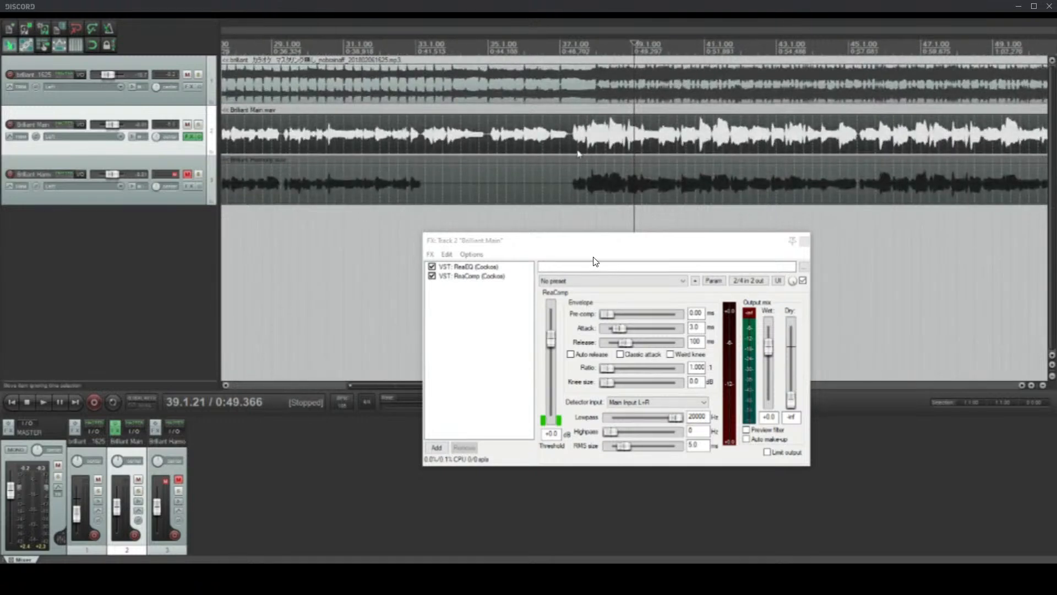
click(572, 152)
scroll(569, 148, up, 2)
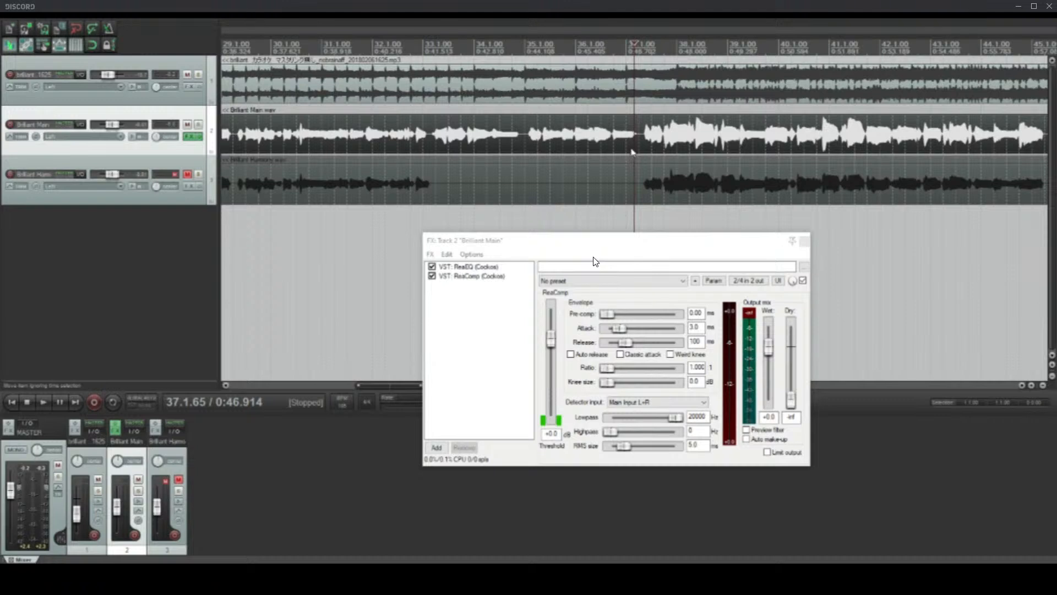
click(644, 142)
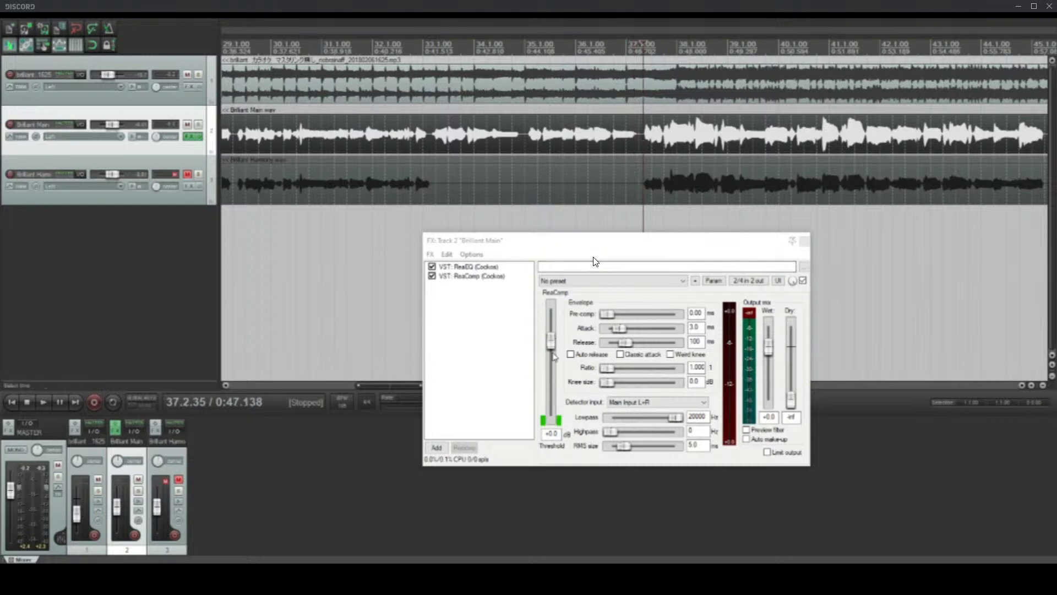
scroll(552, 362, up, 3)
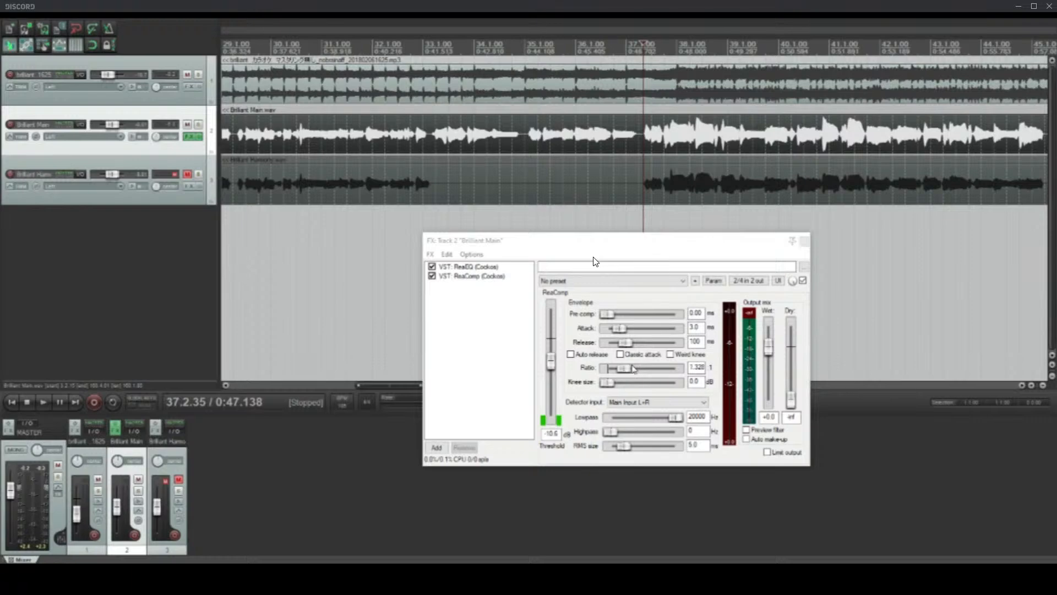
scroll(540, 174, down, 7)
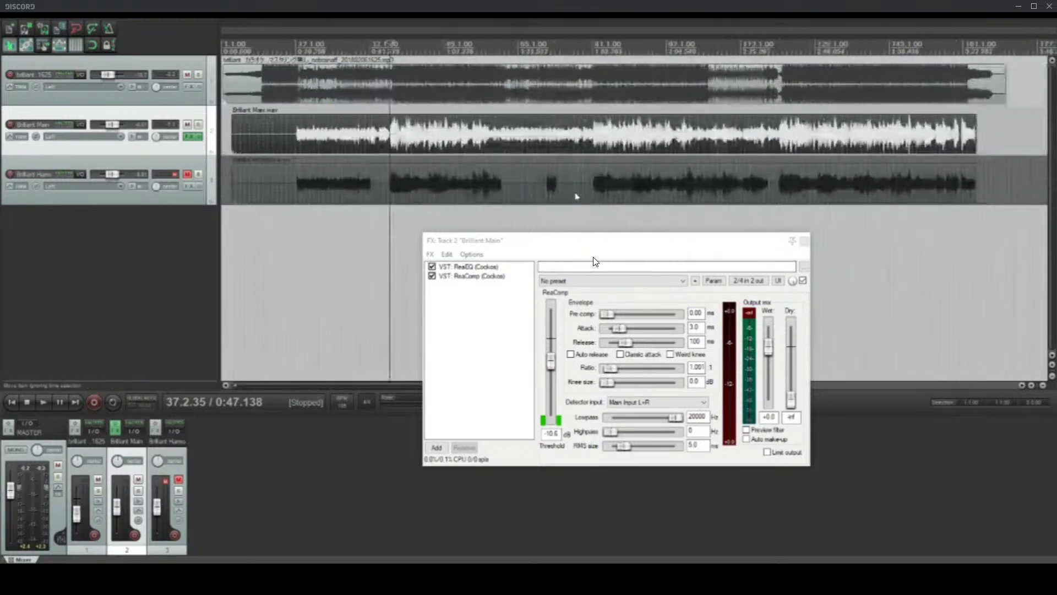
Step: Examine the main vocal's waveform peaks from measure 37 onward, marking the short loud peak just before measure 41
scroll(574, 196, up, 2)
scroll(571, 195, down, 3)
click(370, 146)
scroll(370, 145, up, 8)
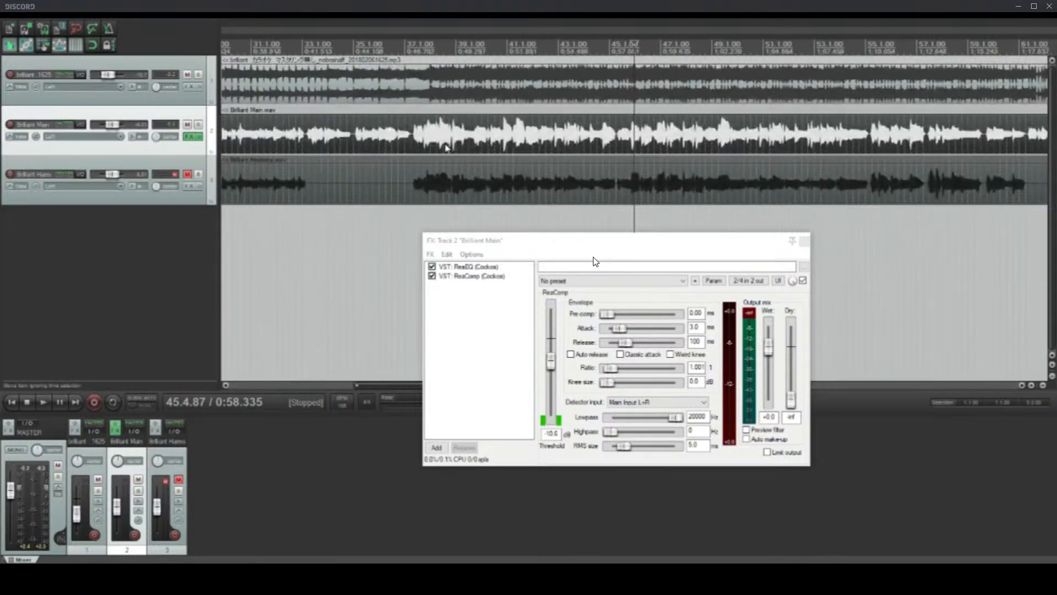
scroll(446, 148, down, 2)
click(543, 126)
scroll(544, 126, up, 4)
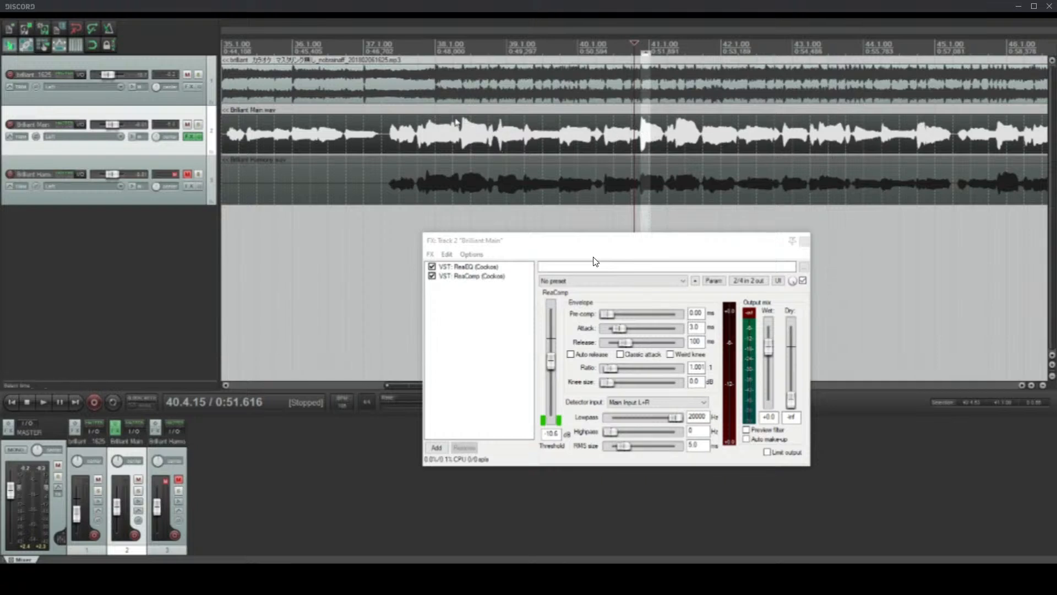
scroll(879, 151, down, 2)
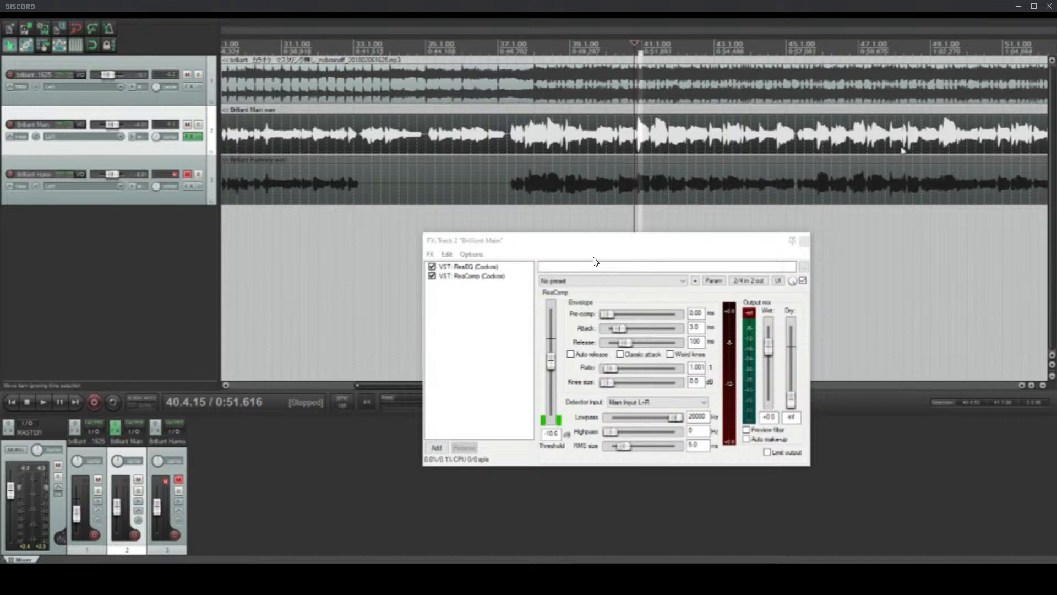
scroll(972, 190, down, 4)
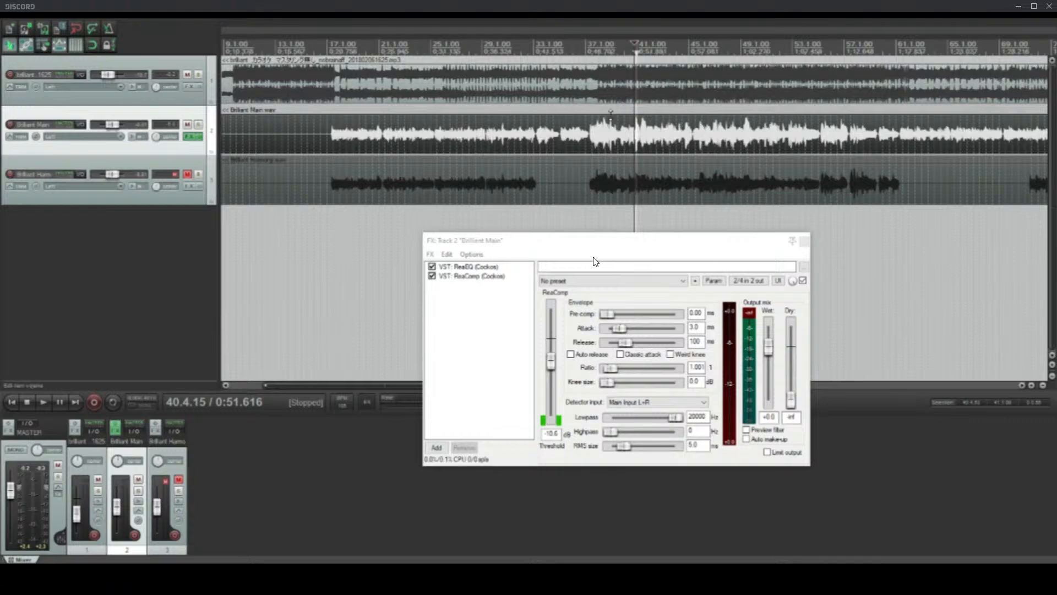
scroll(576, 130, up, 3)
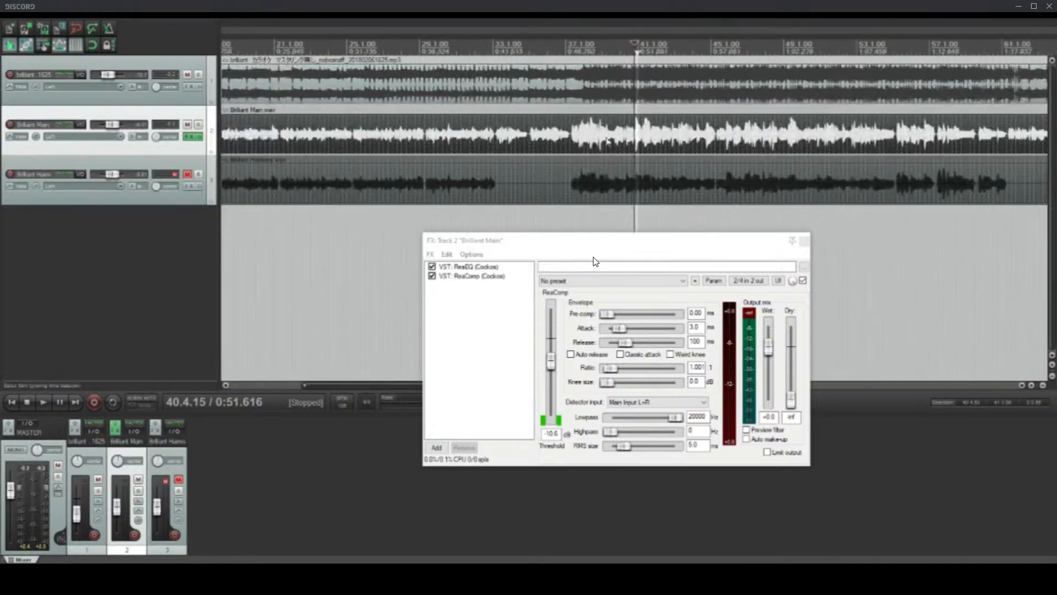
Step: Play from just before measure 37 and lower ReaComp's threshold to -17.6 dB
click(559, 147)
key(space)
scroll(569, 148, up, 3)
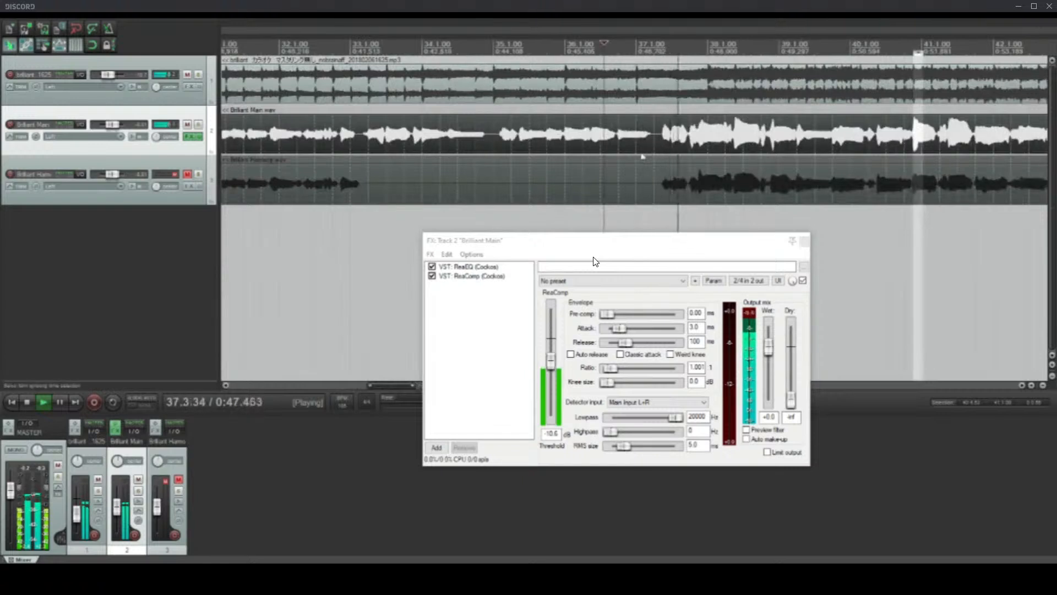
drag(551, 366, 556, 377)
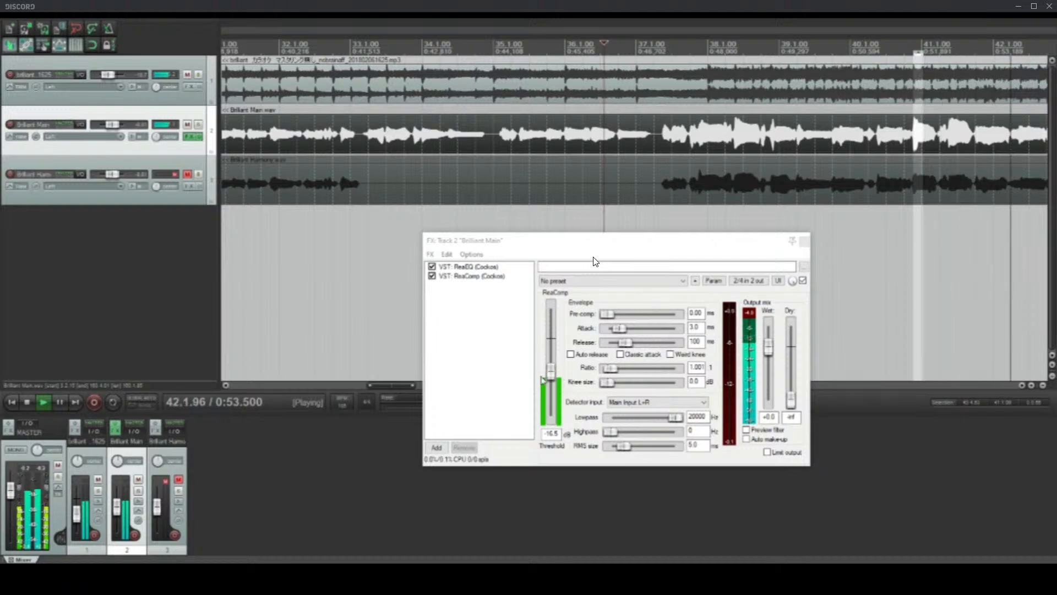
drag(553, 377, 553, 379)
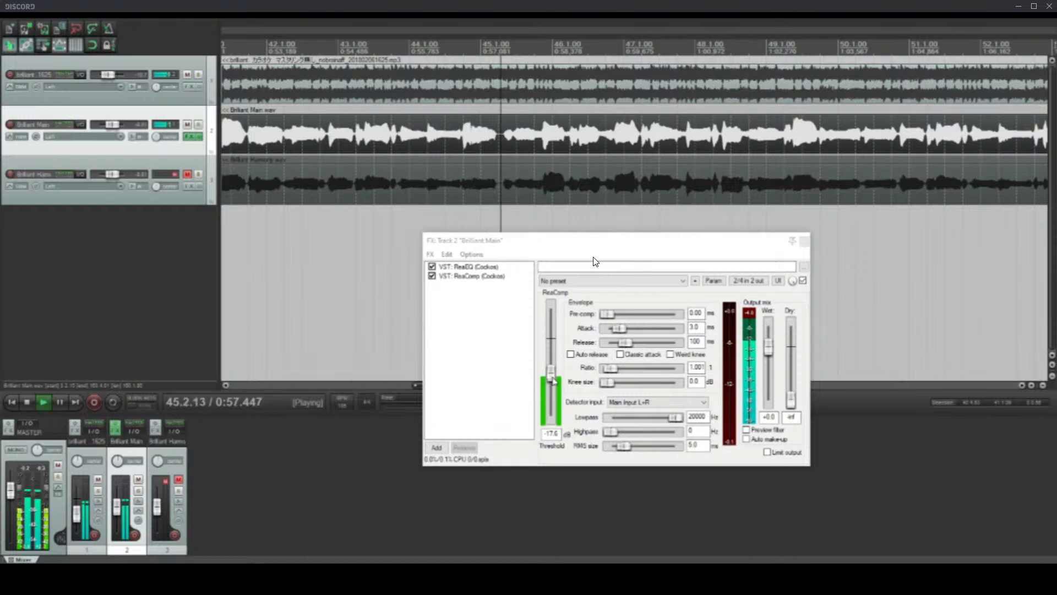
drag(556, 379, 555, 380)
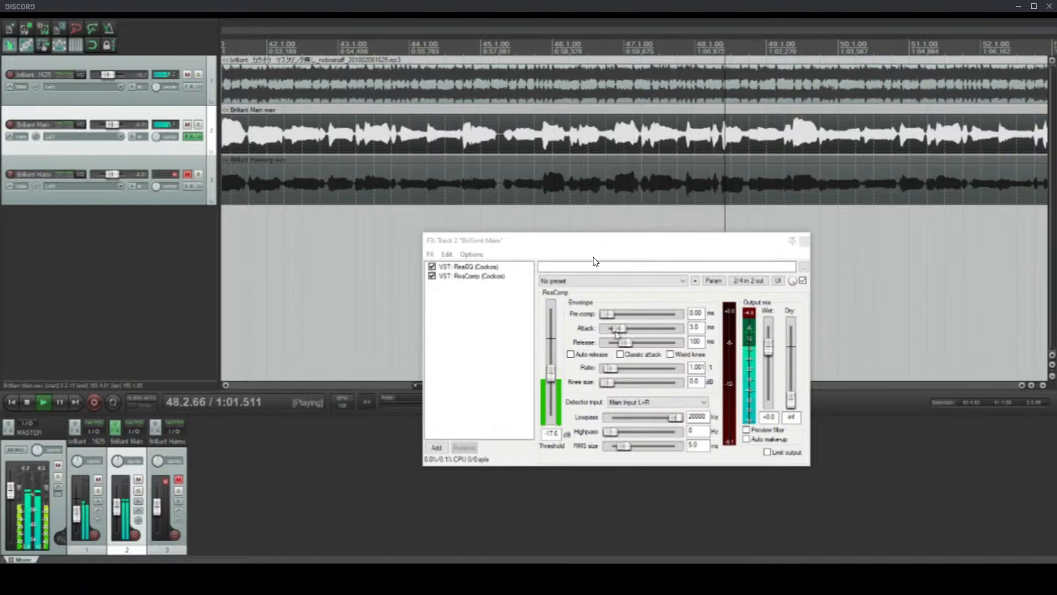
Step: Set ReaComp's attack to 0.80 ms, release to 15 ms and RMS size to 0.97 ms
drag(620, 329, 615, 343)
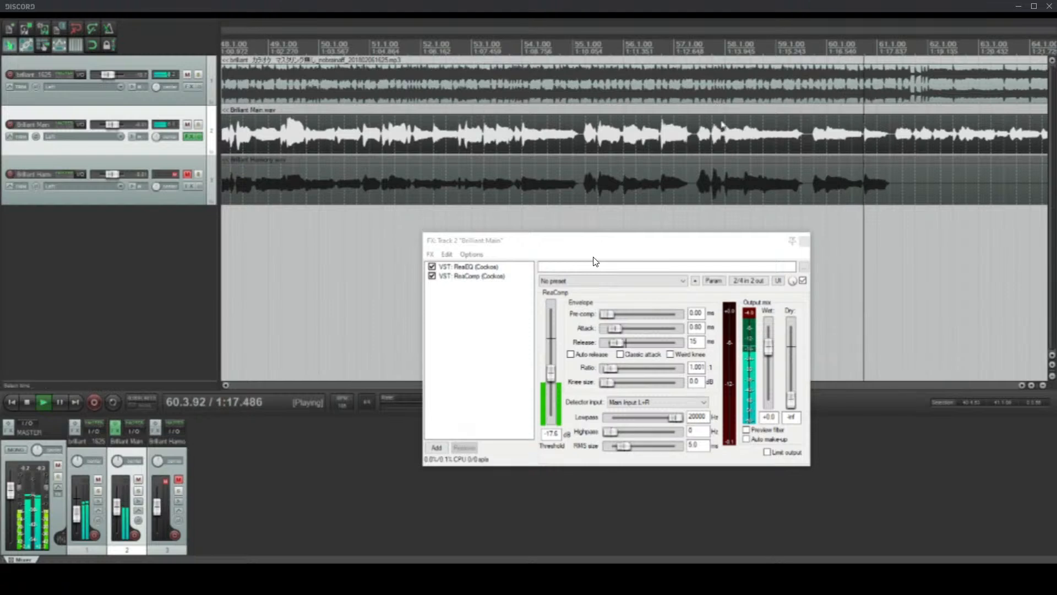
scroll(798, 99, down, 2)
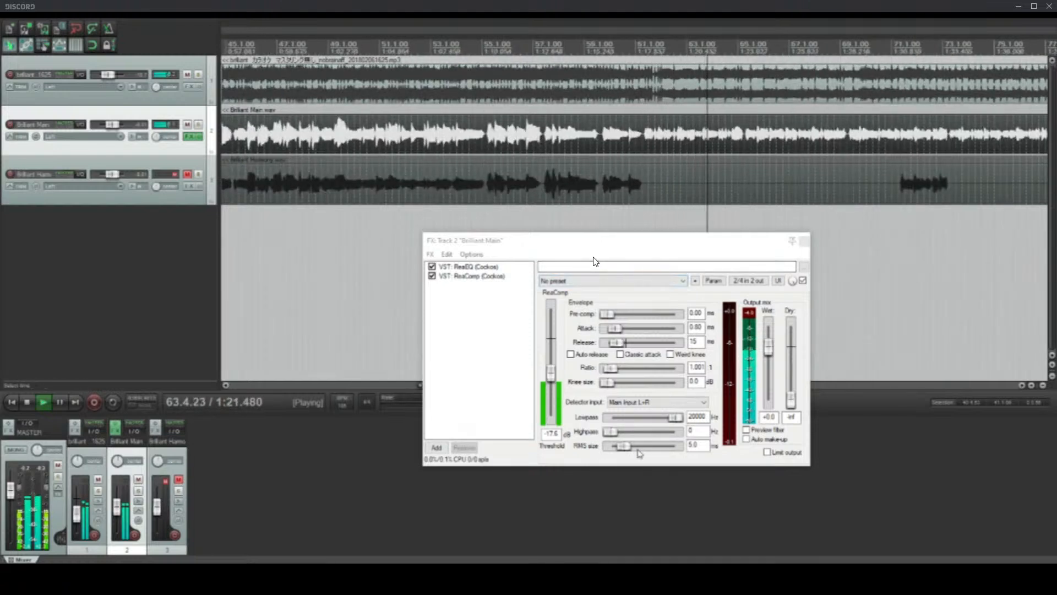
drag(630, 446, 626, 447)
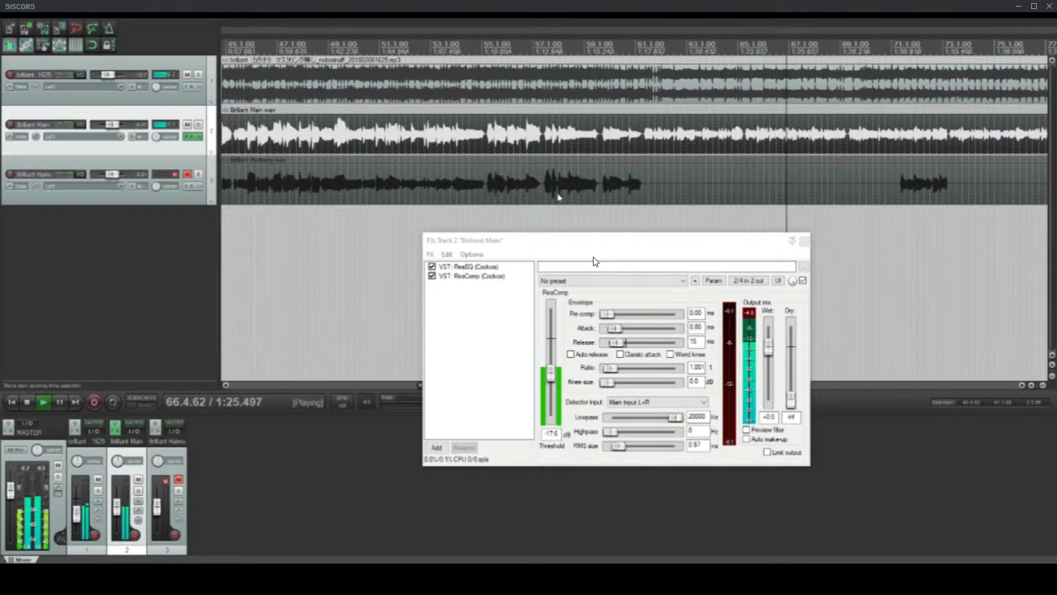
Step: Stop playback with the edit cursor at 39.3.66 and examine the main vocal's waveform peaks around measure 39
scroll(384, 151, down, 4)
scroll(384, 151, up, 7)
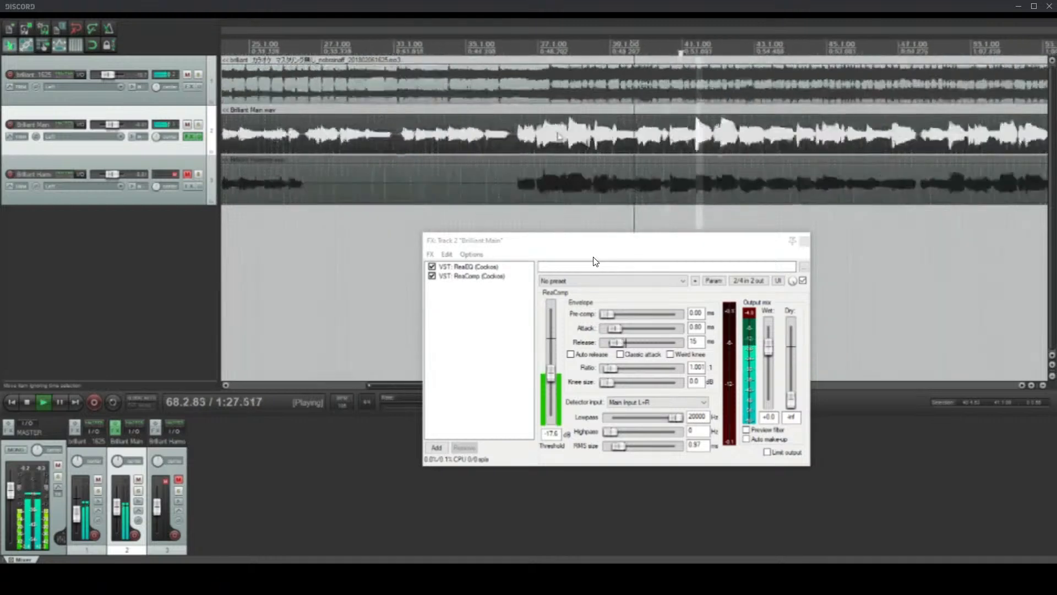
key(space)
scroll(383, 151, up, 4)
scroll(594, 262, up, 4)
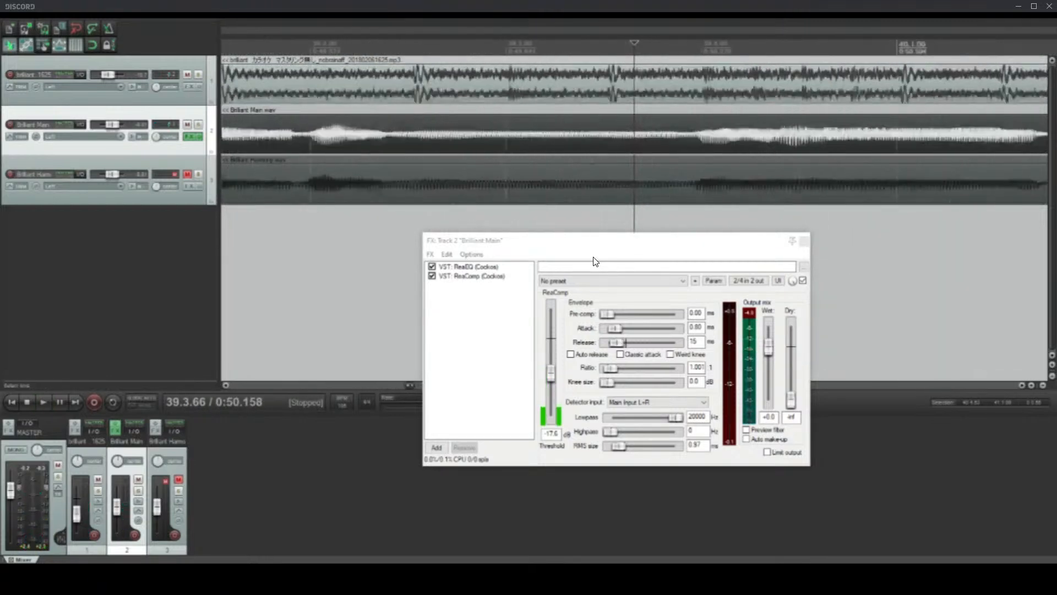
scroll(594, 261, down, 3)
scroll(594, 262, down, 2)
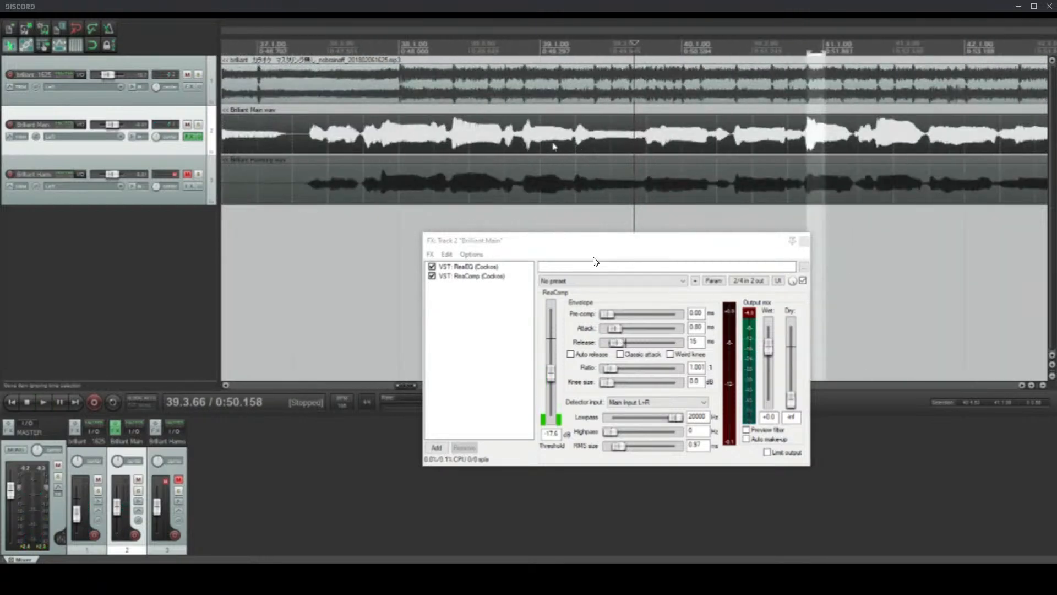
Step: Raise ReaComp's ratio on the main vocal to 3.96
scroll(594, 262, down, 3)
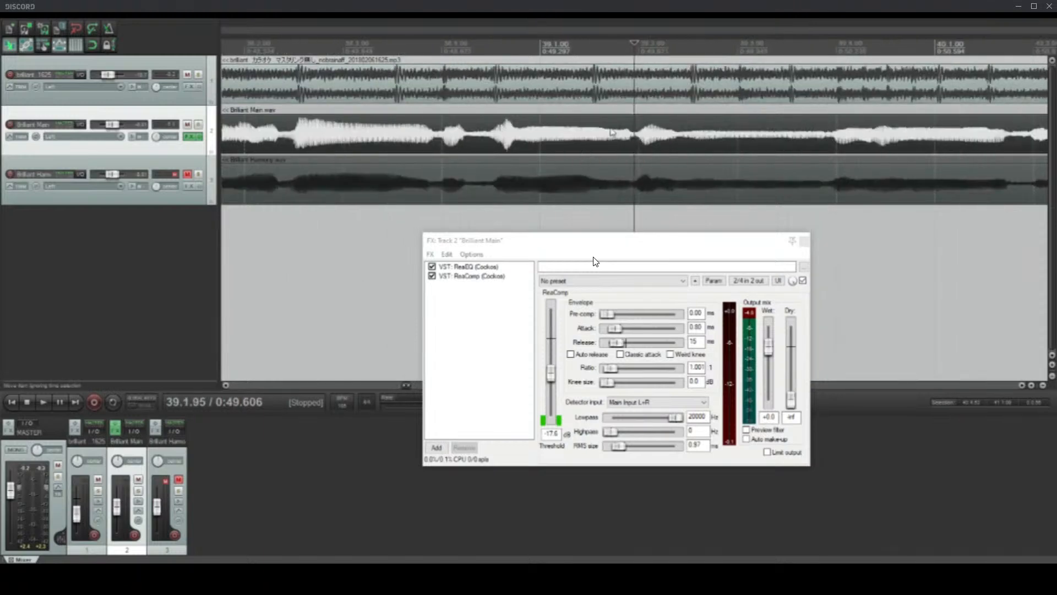
click(454, 152)
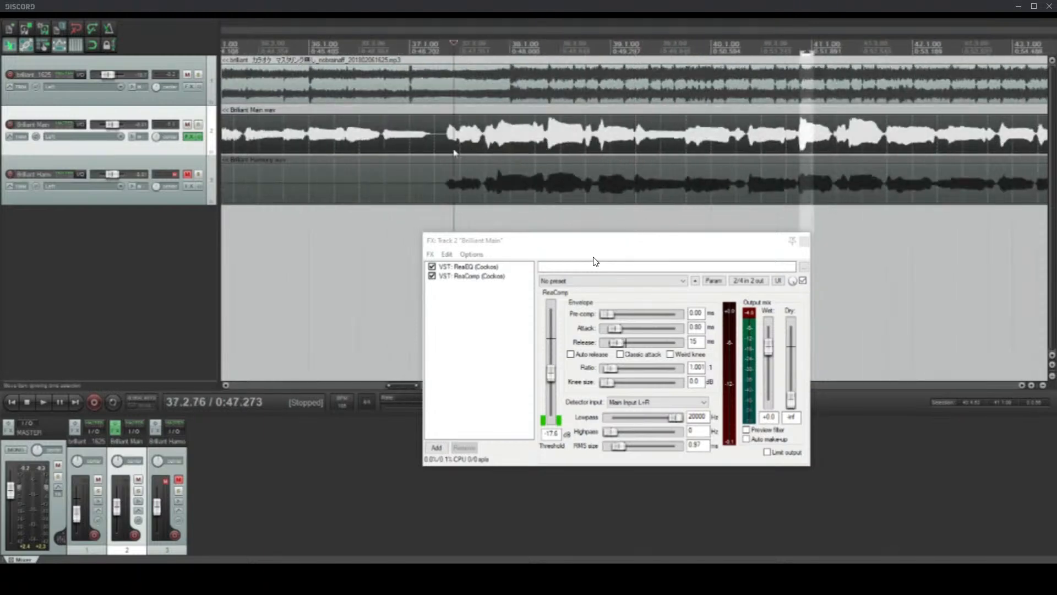
scroll(595, 262, up, 1)
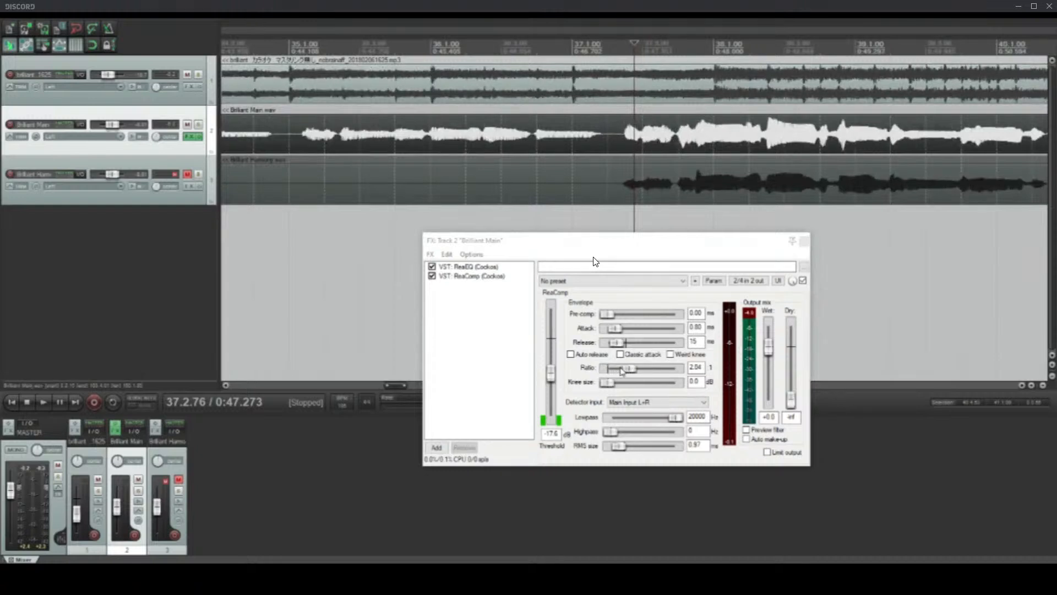
scroll(595, 262, down, 2)
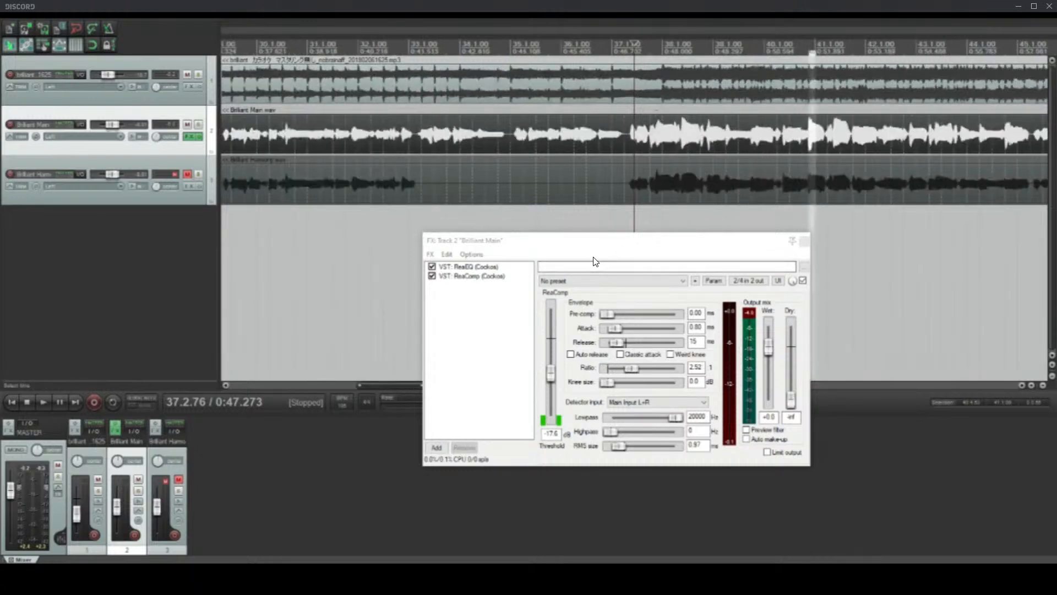
click(673, 146)
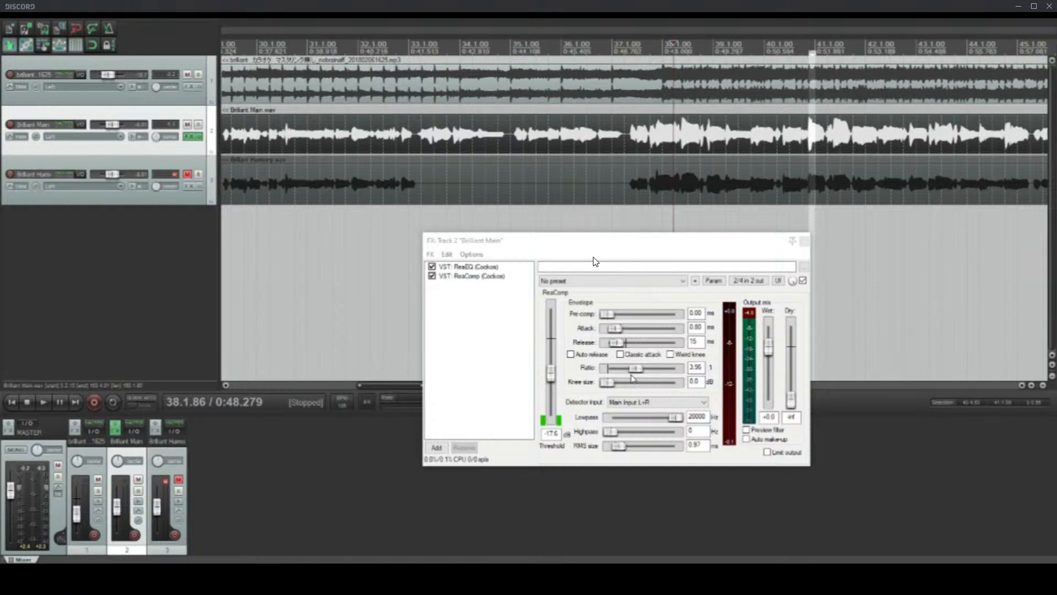
click(627, 133)
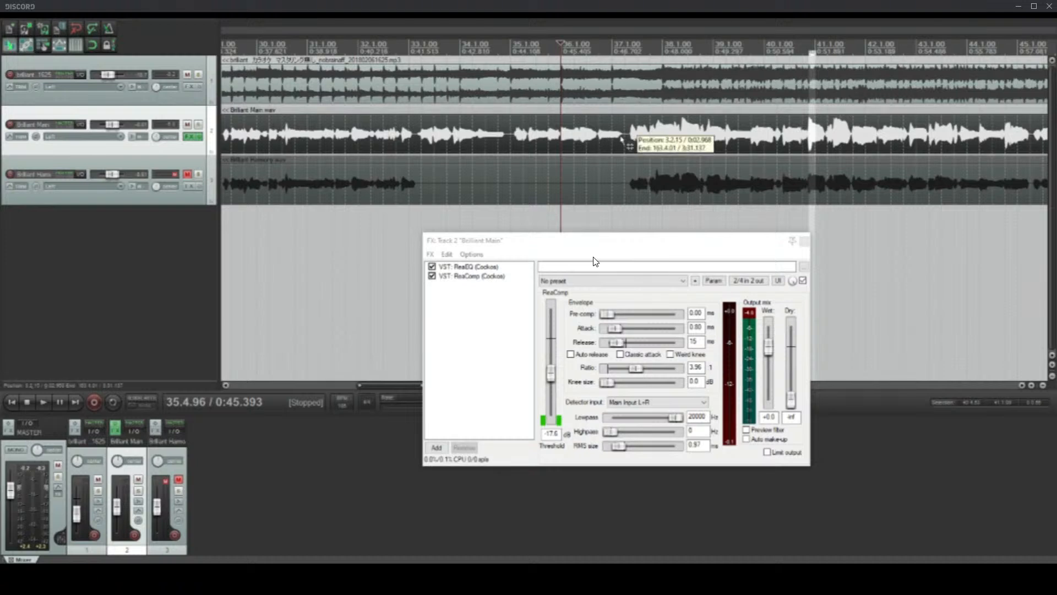
Step: Play from just before measure 37 and set ReaComp's threshold to -18.8 dB and ratio to 4.99
click(621, 140)
key(space)
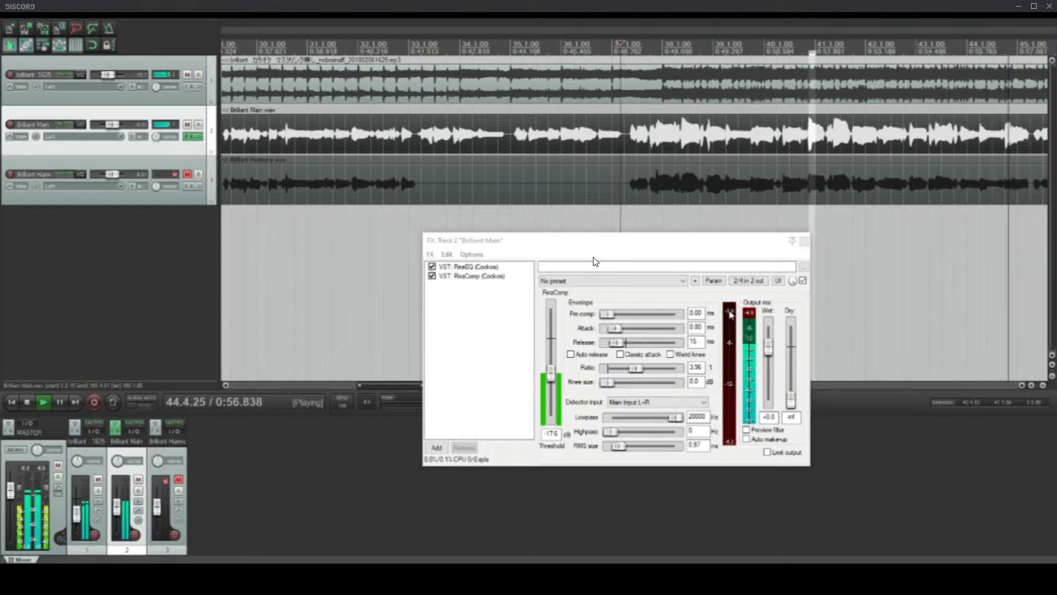
scroll(720, 94, down, 2)
scroll(738, 154, up, 3)
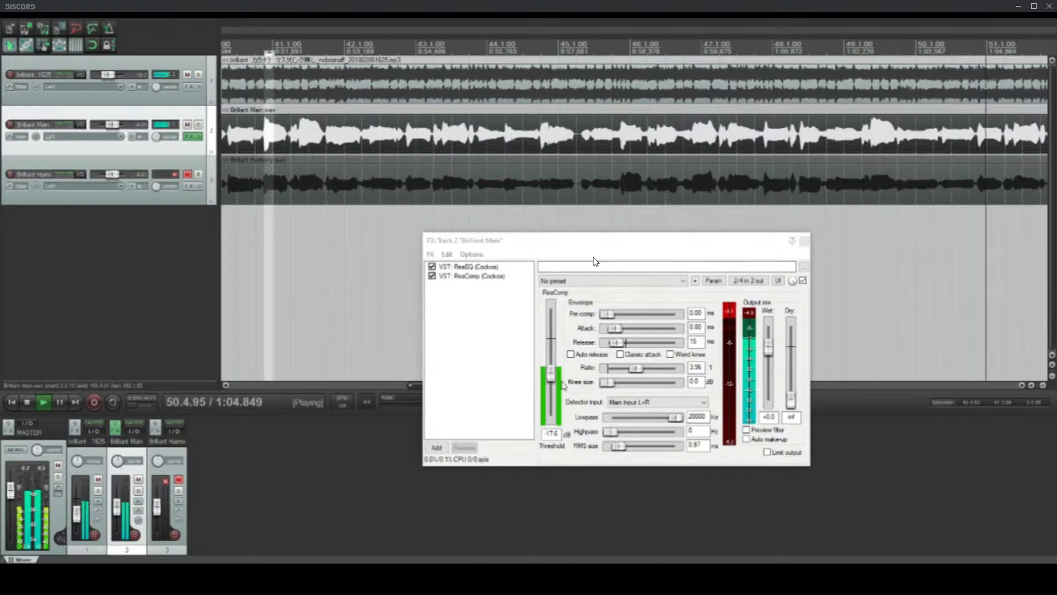
drag(641, 373, 643, 374)
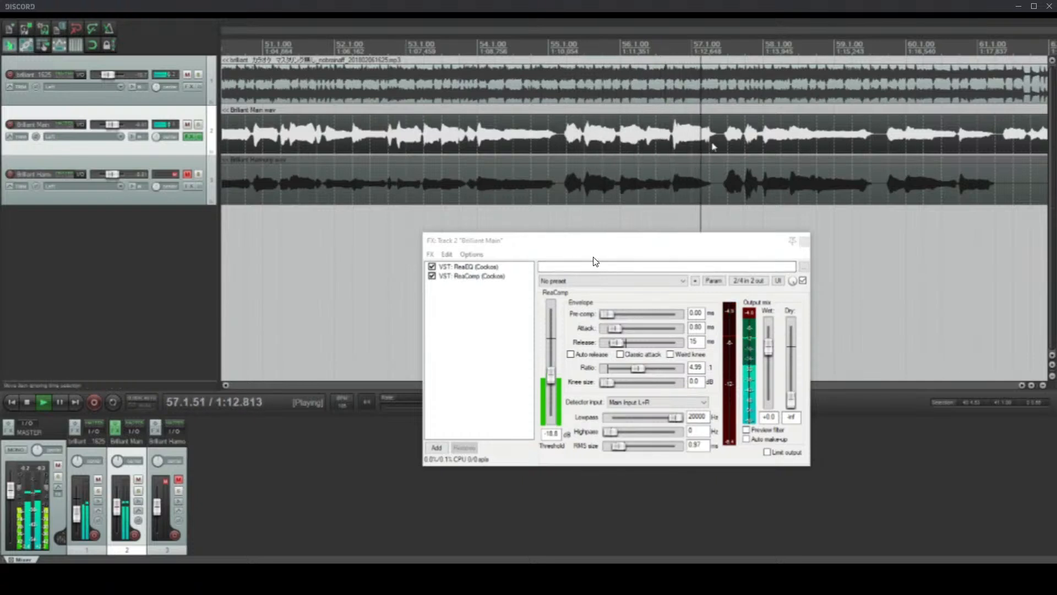
Step: Duplicate ReaComp in the main vocal's effect chain, placing the copy directly below the original
scroll(725, 128, down, 2)
click(515, 330)
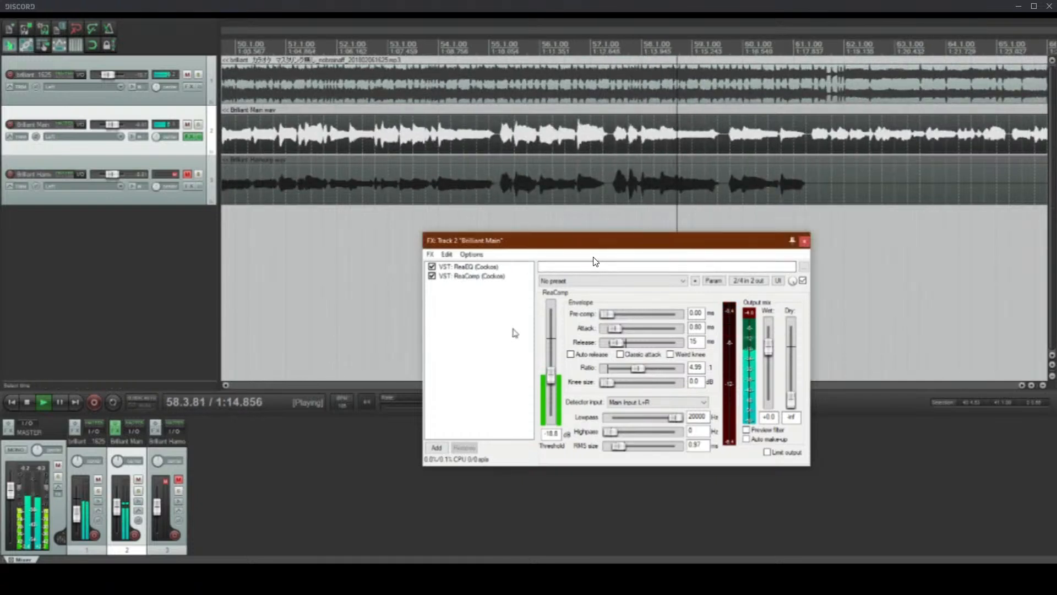
scroll(602, 134, down, 6)
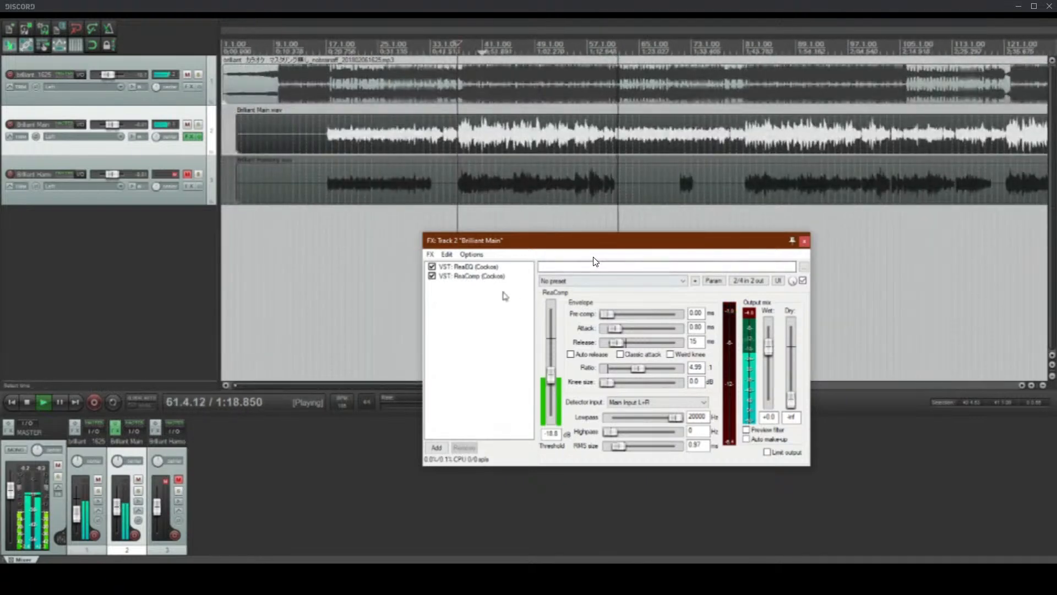
scroll(527, 196, up, 4)
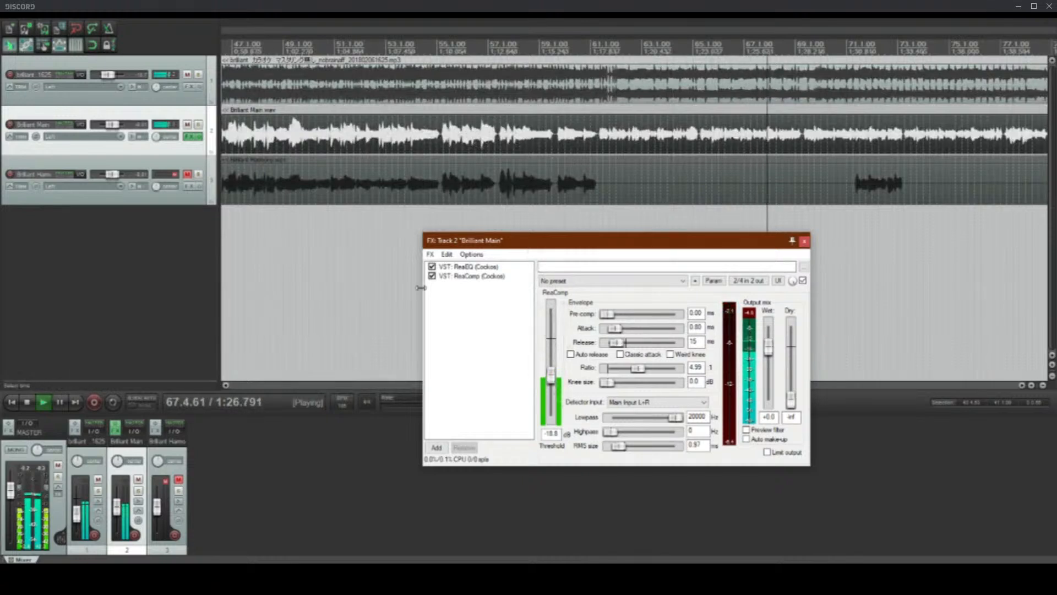
click(469, 276)
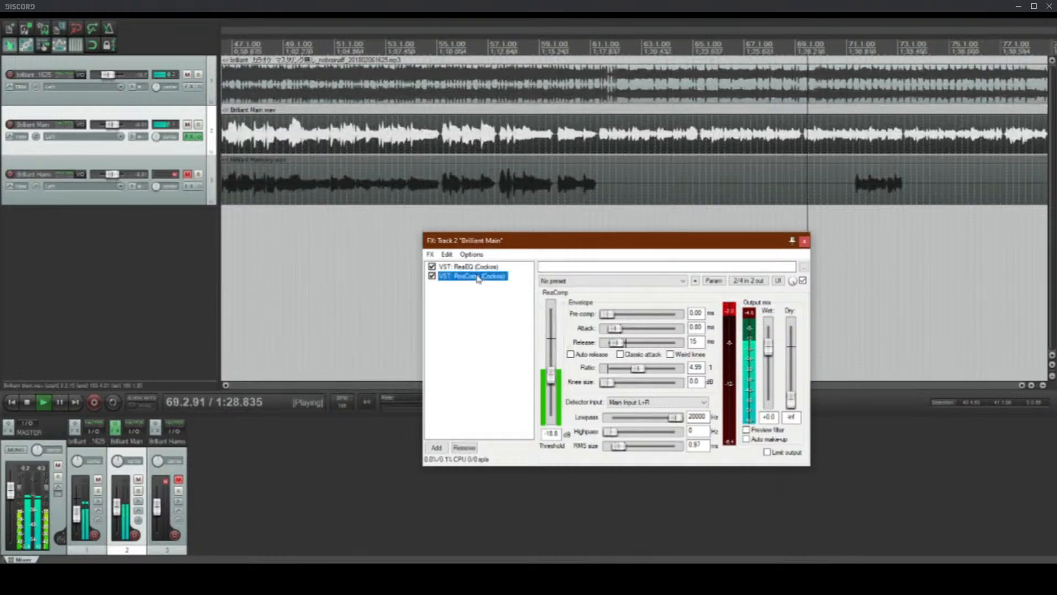
drag(469, 275, 472, 287)
Step: Set the second ReaComp's threshold to -25.3 dB, attack to 2.2 ms, release to 55 ms, RMS size to 2.8 ms and ratio to 1.542
drag(550, 376, 553, 389)
drag(639, 368, 618, 331)
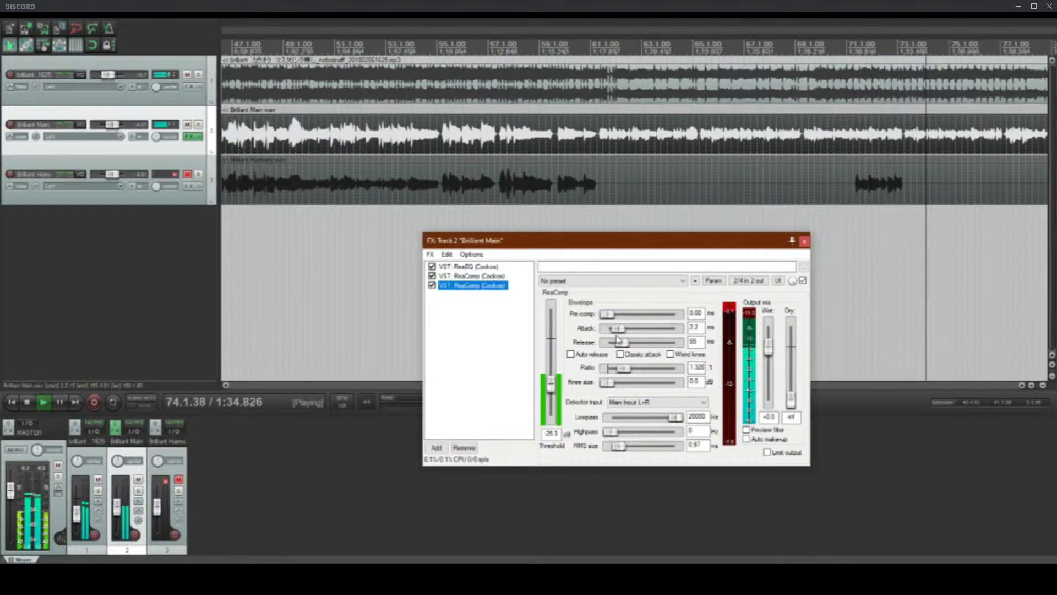
drag(618, 445, 621, 446)
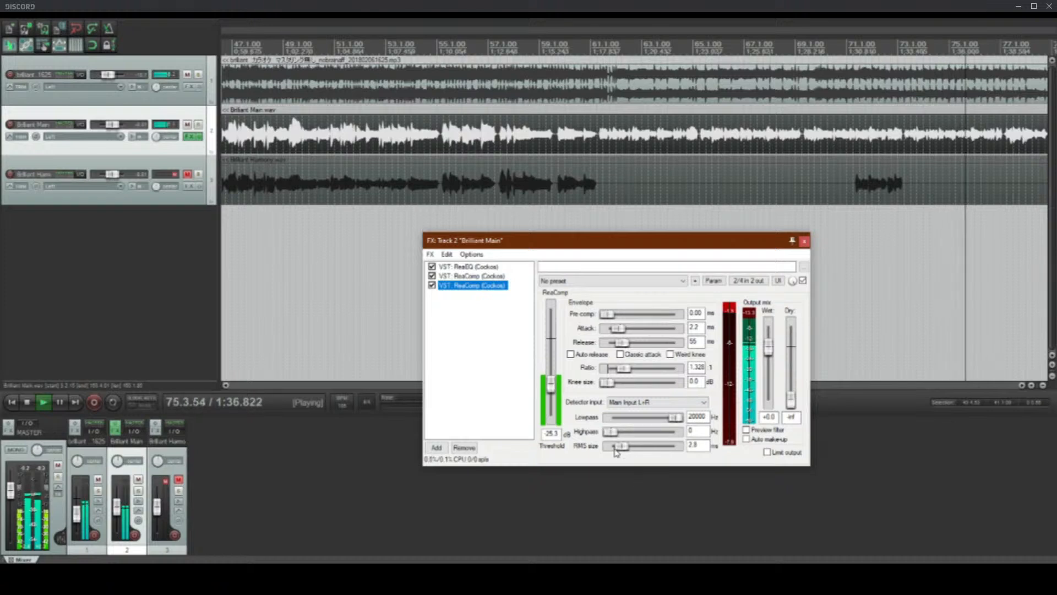
scroll(544, 102, down, 3)
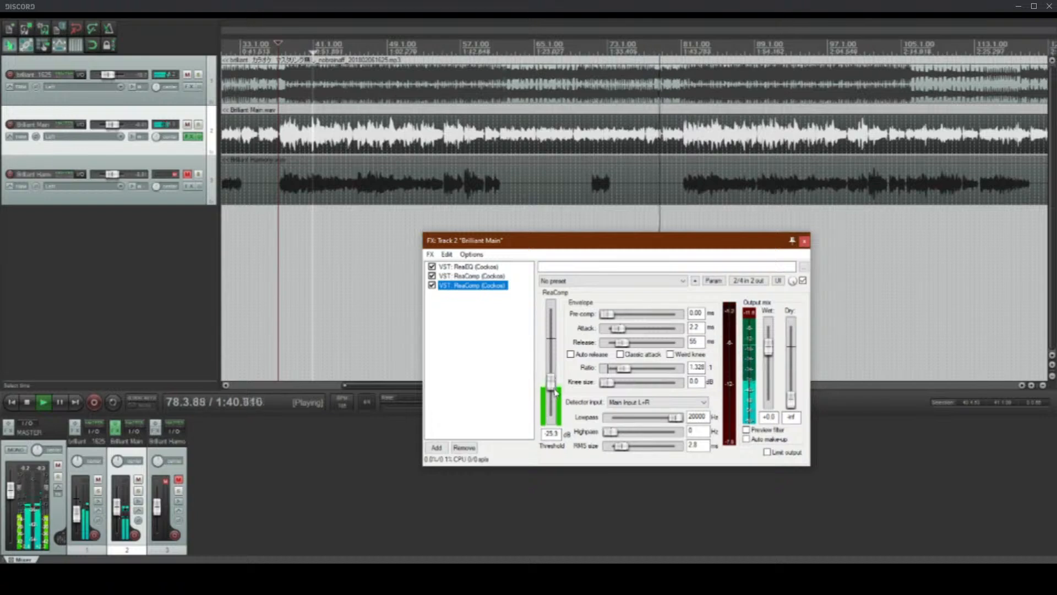
scroll(649, 368, up, 2)
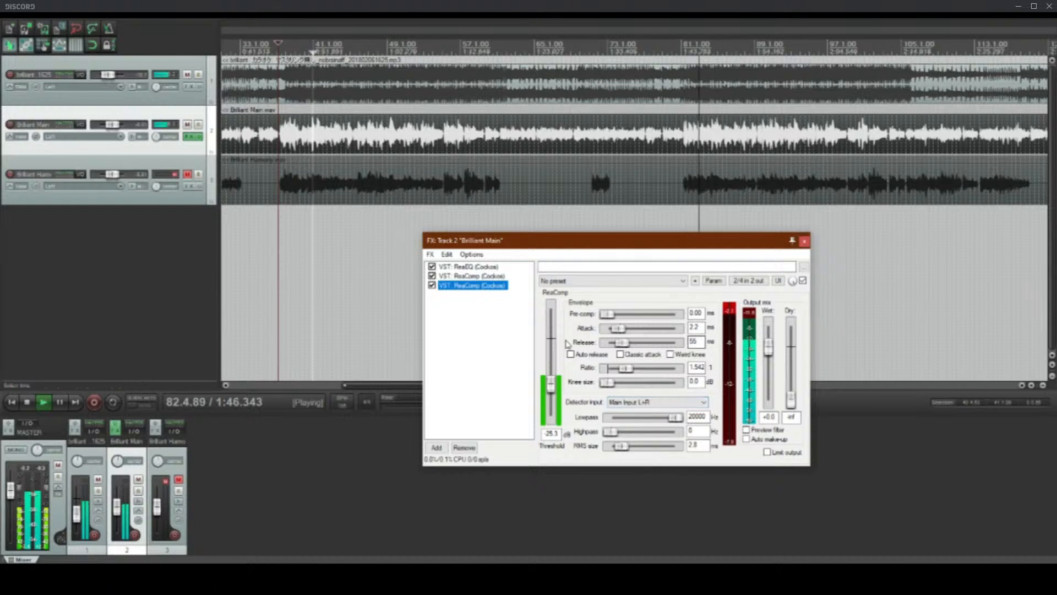
Step: Play the passage leading into measure 81 and set the second ReaComp's ratio to 1.425 and threshold to -23.5 dB
key(space)
click(603, 138)
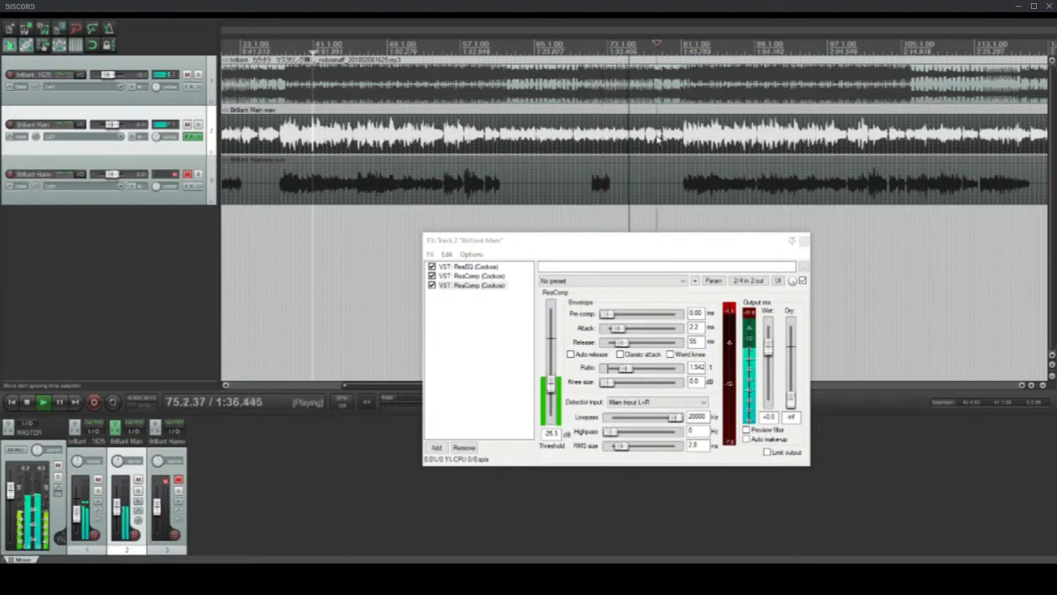
scroll(629, 43, up, 2)
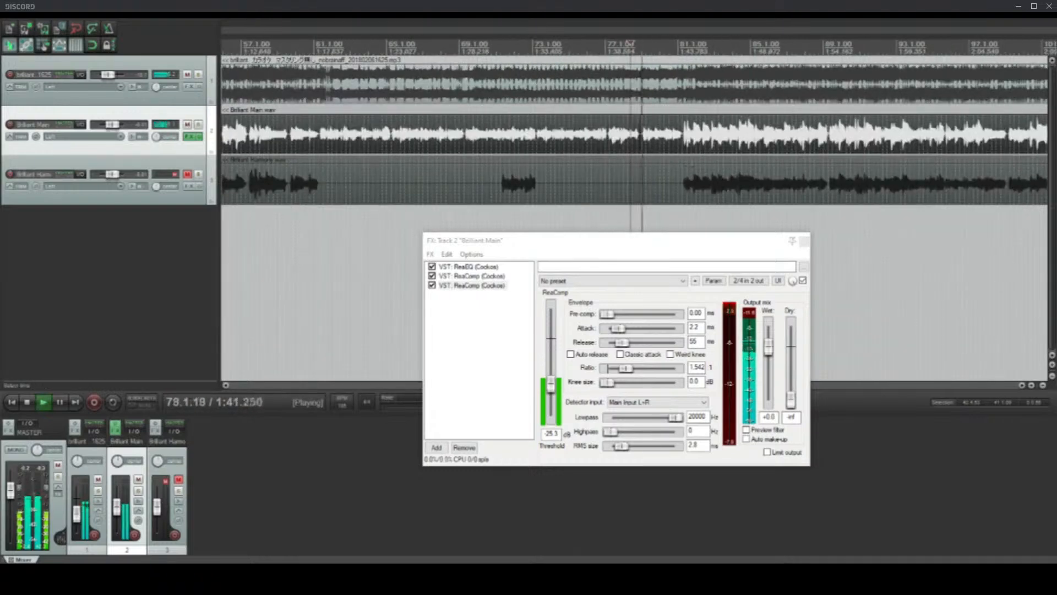
scroll(630, 43, up, 2)
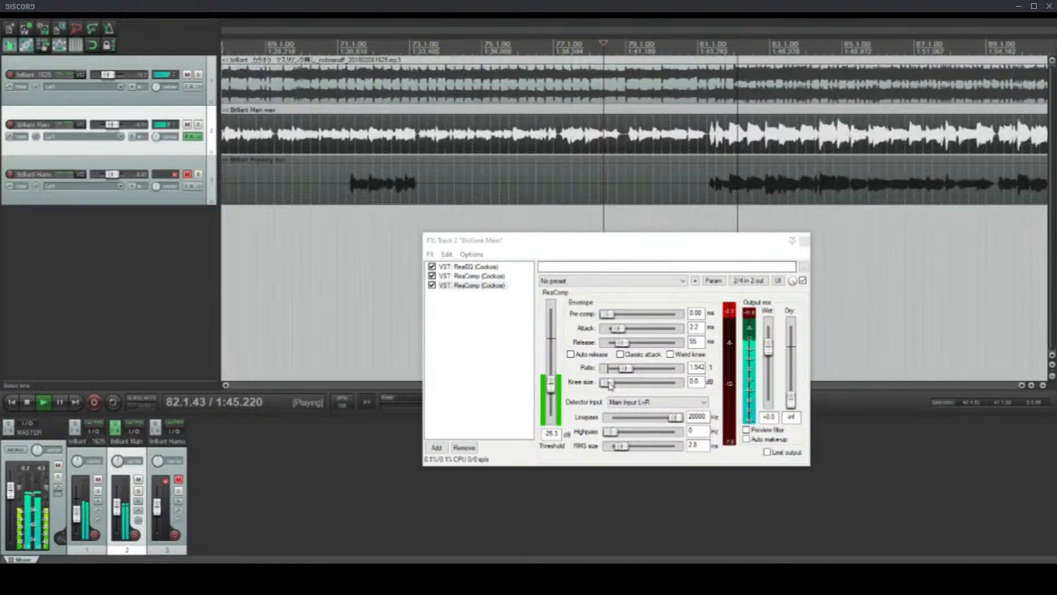
drag(631, 369, 629, 369)
drag(553, 392, 552, 392)
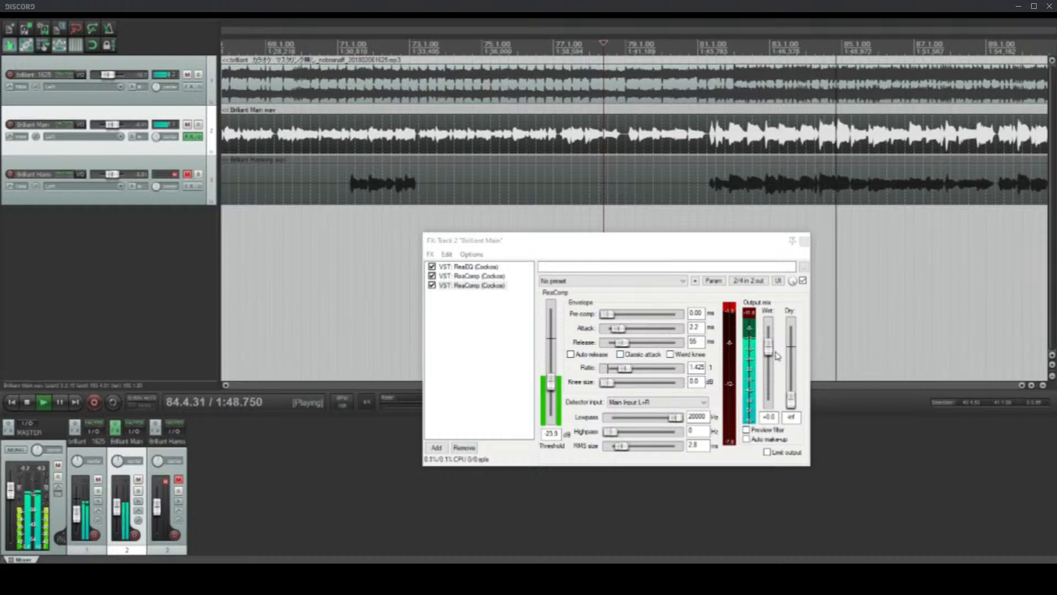
Step: Raise the second ReaComp's wet output level to +2.9 dB
drag(775, 352, 774, 346)
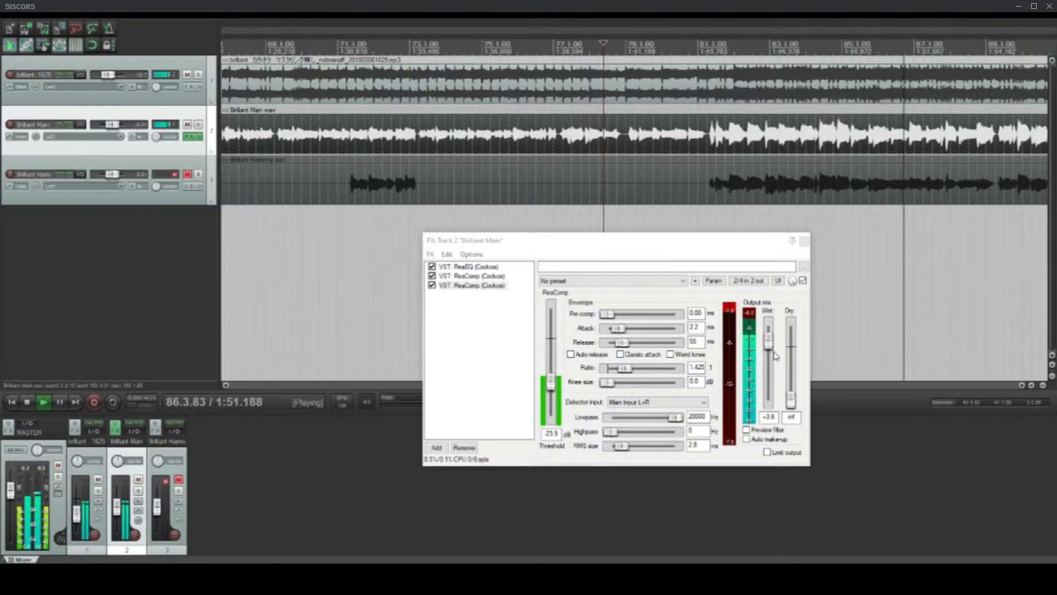
scroll(774, 352, up, 1)
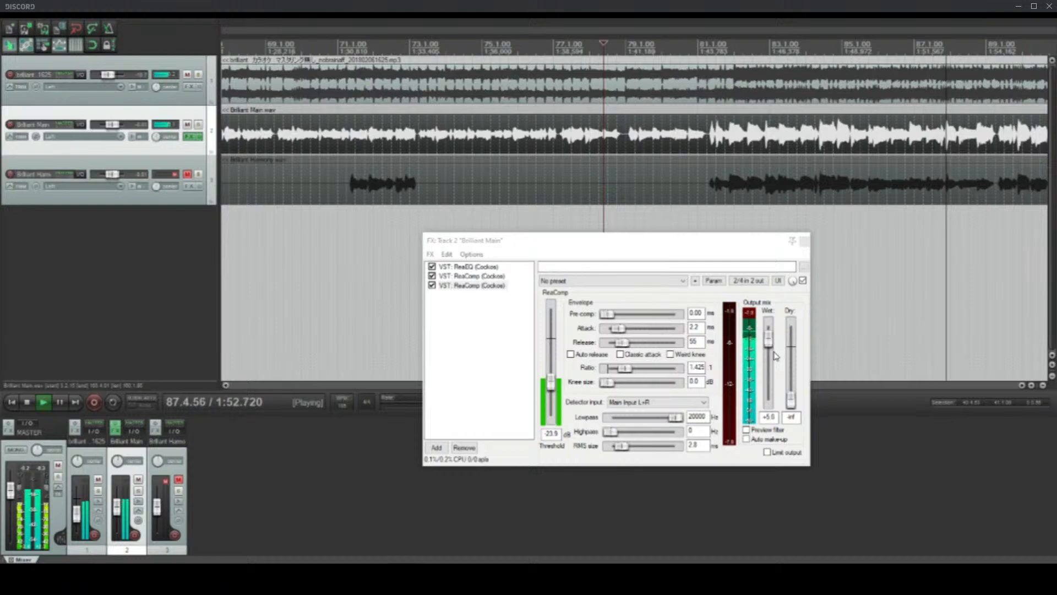
drag(774, 352, 773, 356)
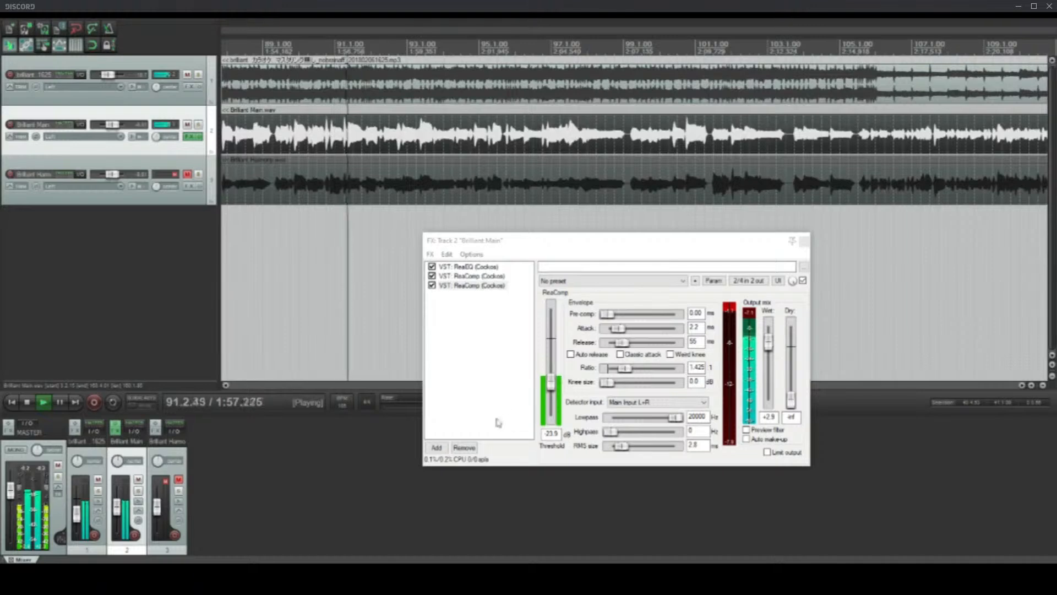
click(505, 371)
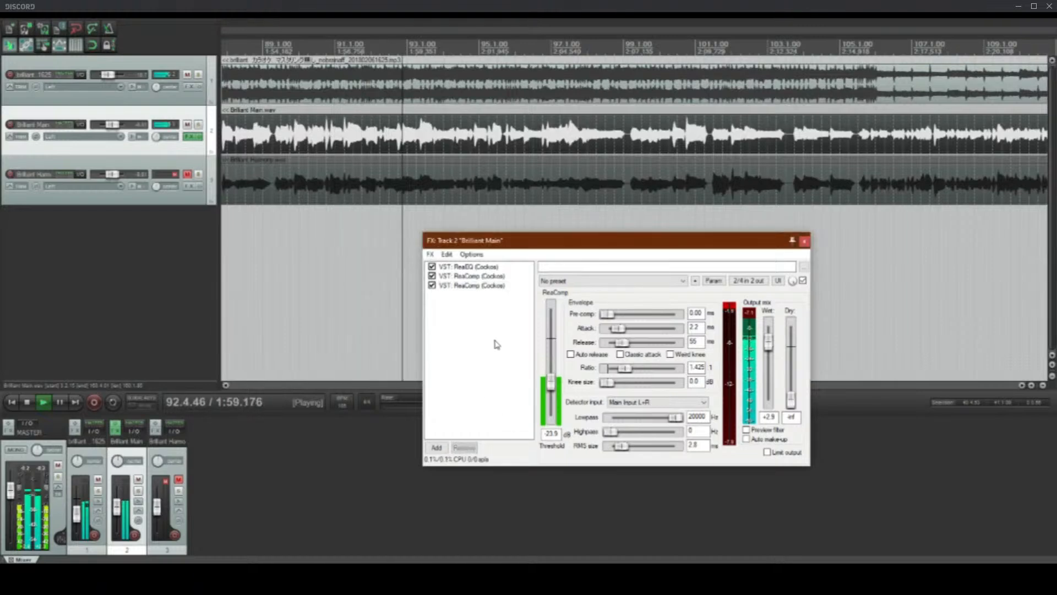
Step: Stop playback and place the edit cursor at 93.2.53, on the main vocal's loud peak after measure 93
scroll(390, 129, down, 3)
scroll(390, 129, down, 3)
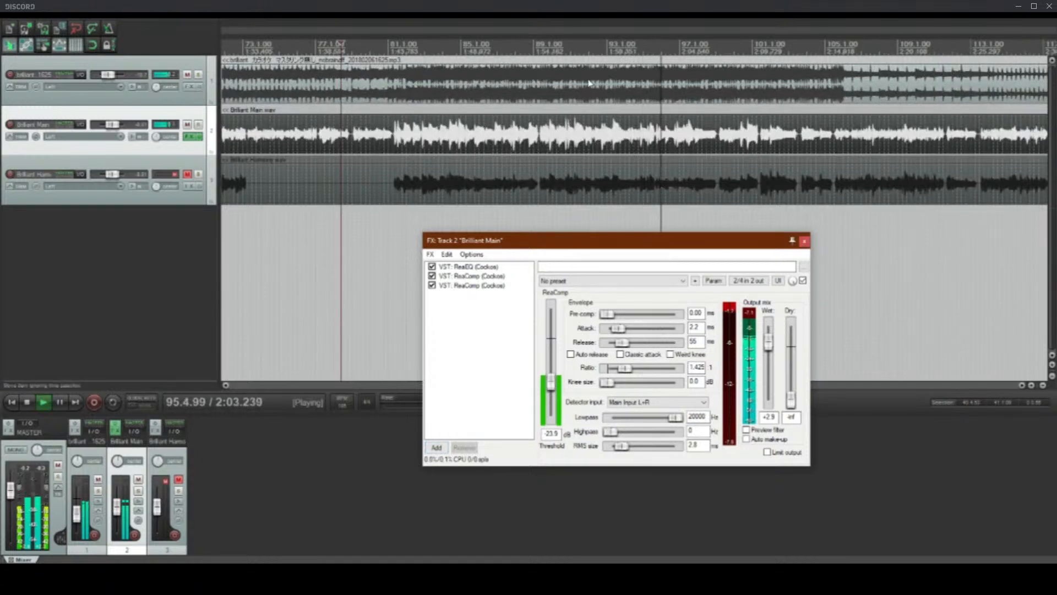
scroll(548, 146, up, 4)
click(533, 147)
key(space)
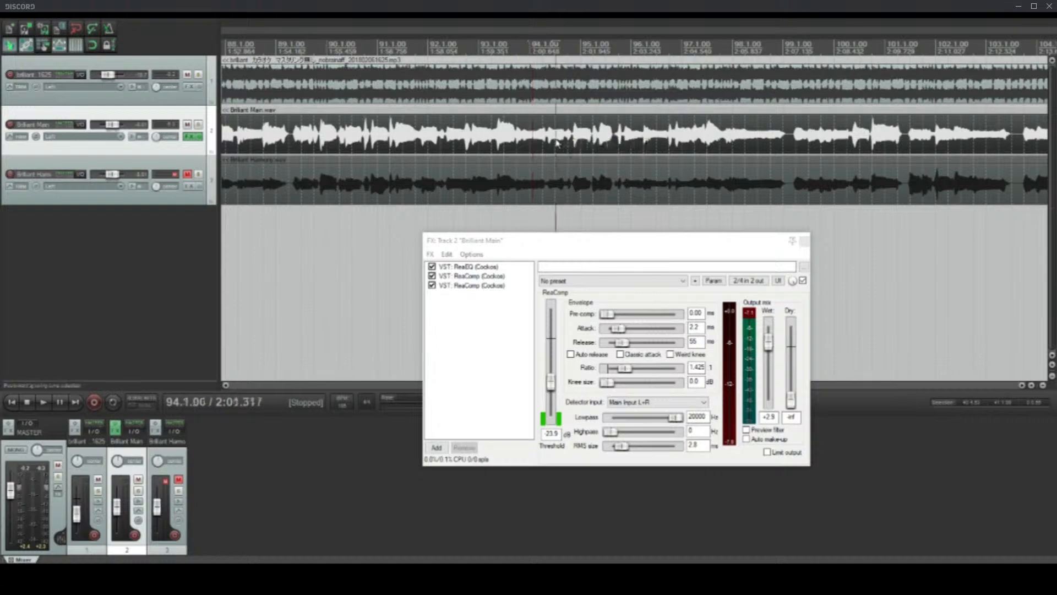
scroll(534, 144, up, 2)
click(521, 134)
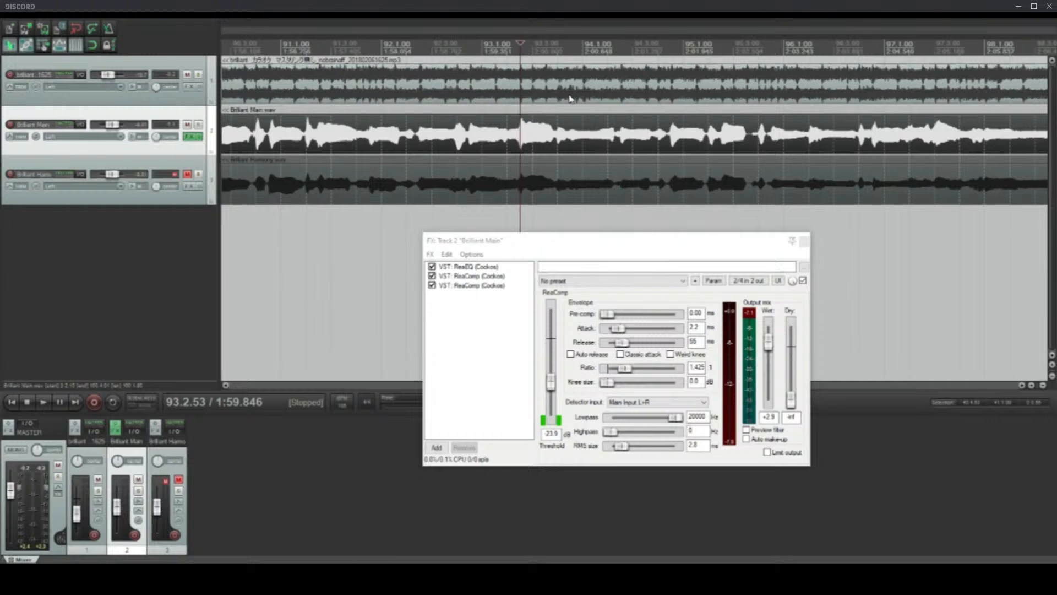
Step: Examine the main vocal's waveform between measures 93 and 95 and review its ReaEQ curve
click(661, 153)
scroll(661, 153, up, 4)
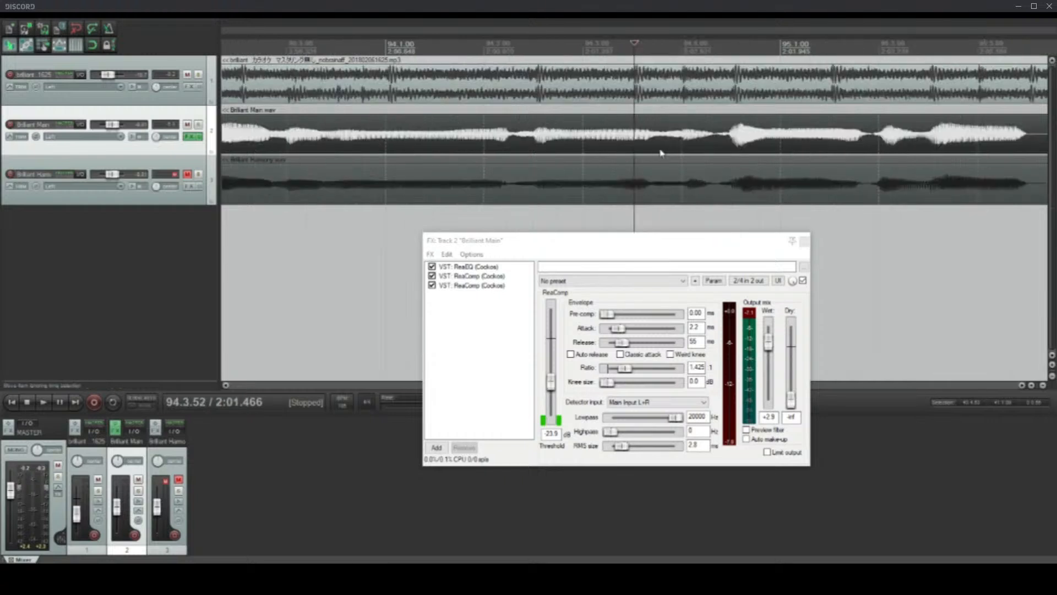
scroll(661, 153, down, 5)
scroll(661, 150, up, 4)
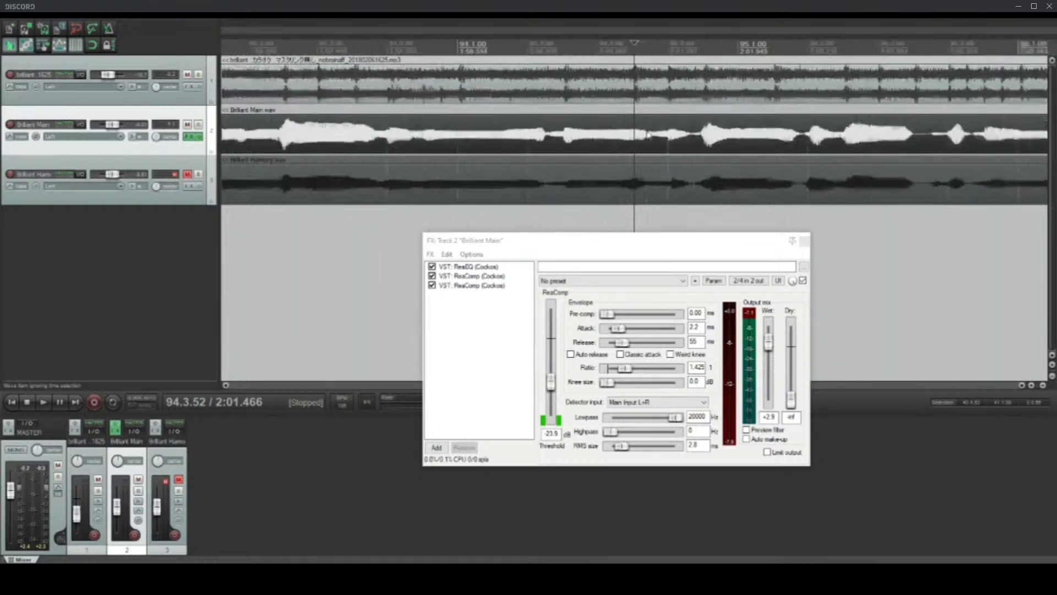
scroll(647, 134, down, 2)
click(535, 132)
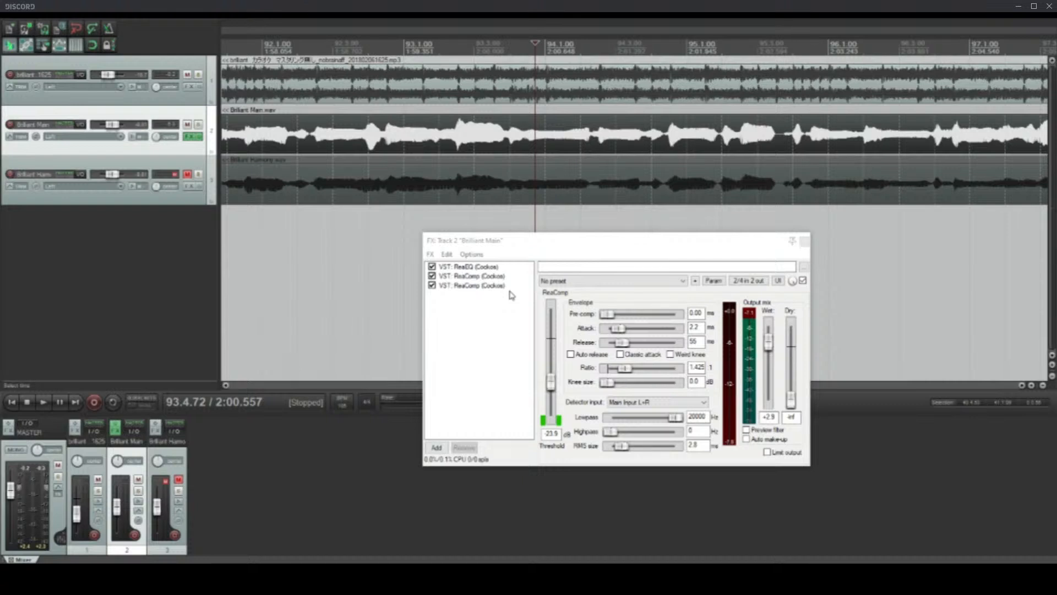
click(478, 267)
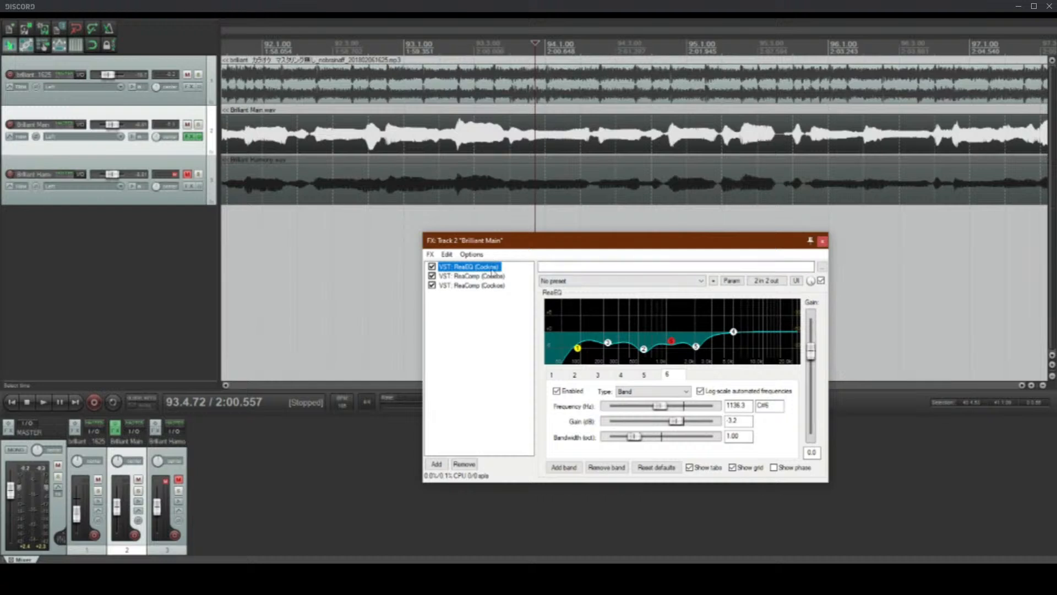
click(538, 135)
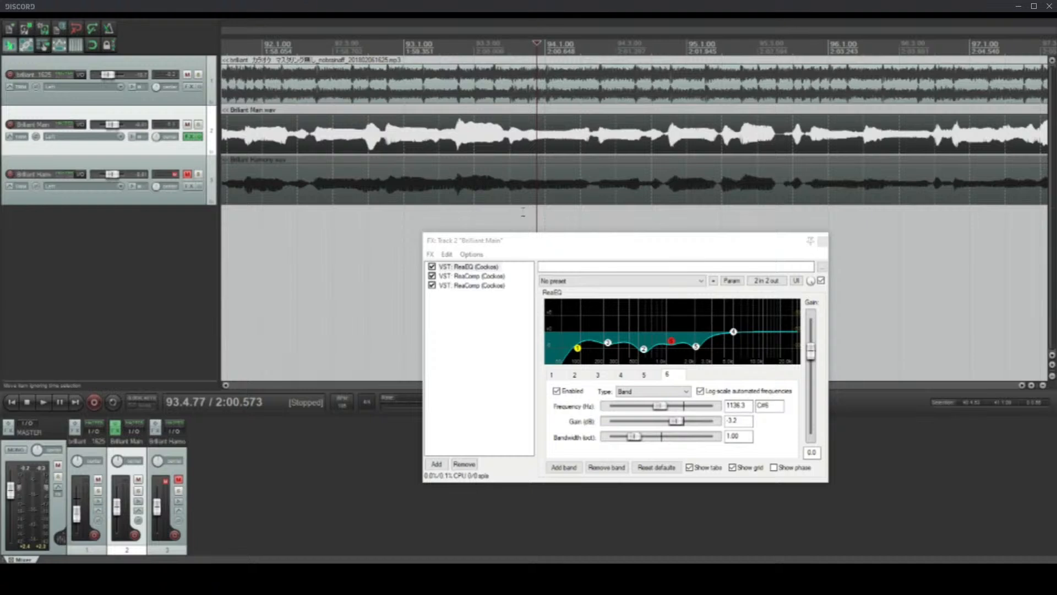
Step: Add the SPITFISH de-esser after the second ReaComp in the main vocal's effects chain
click(474, 284)
click(436, 448)
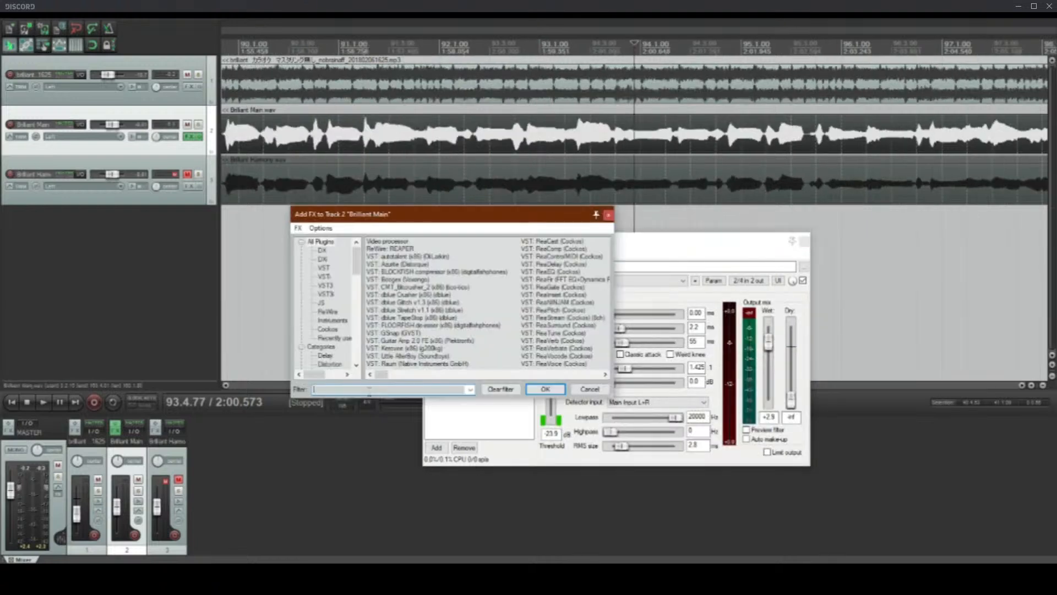
text(DE)
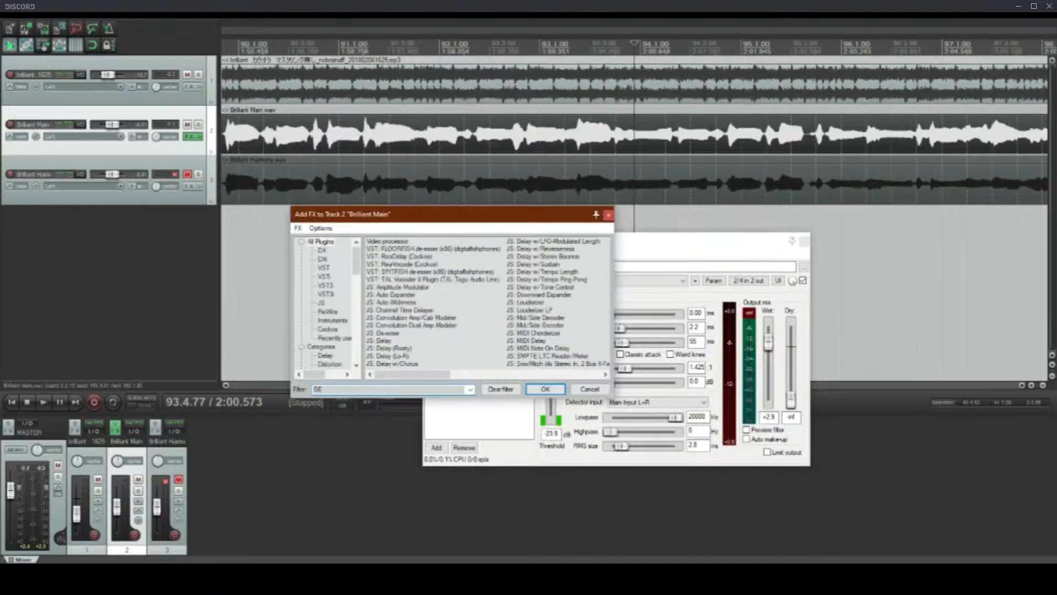
text(SPIT)
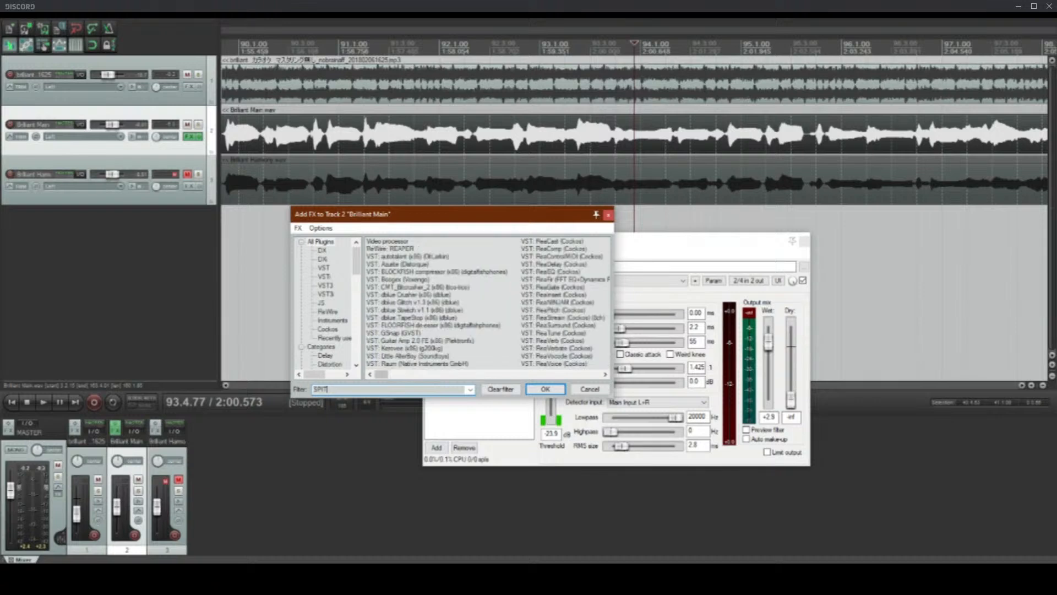
double_click(463, 244)
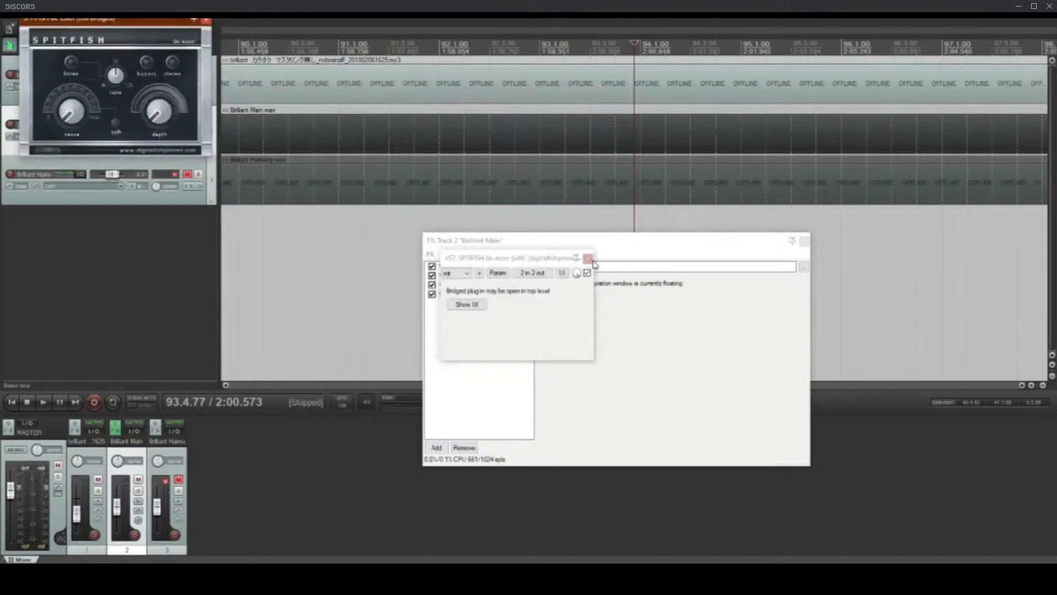
click(589, 259)
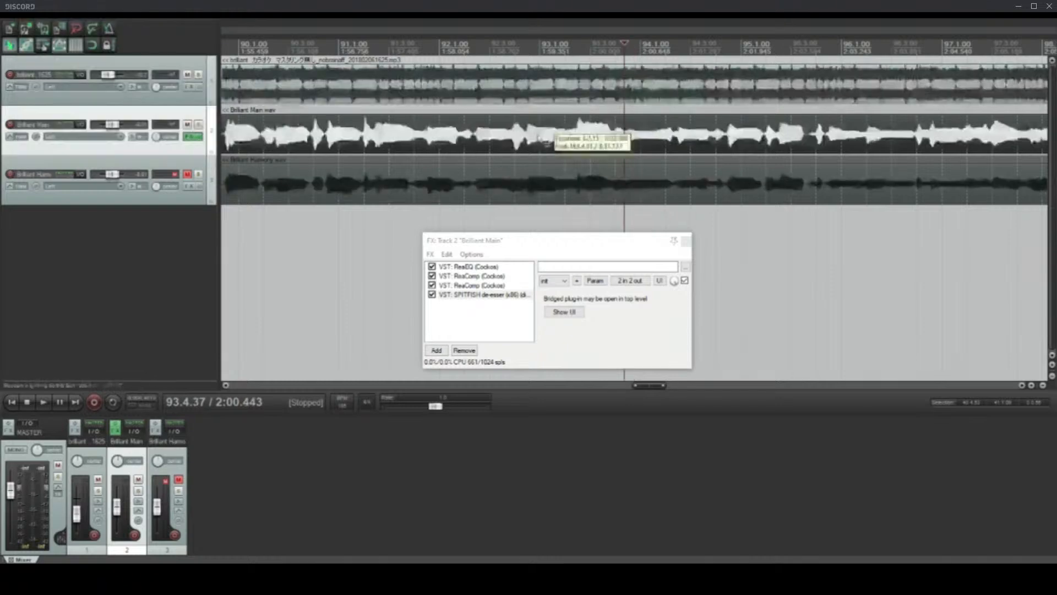
Step: Show the SPITFISH interface beside the effects chain, and raise its sense to about halfway and its depth partway
click(538, 134)
click(562, 311)
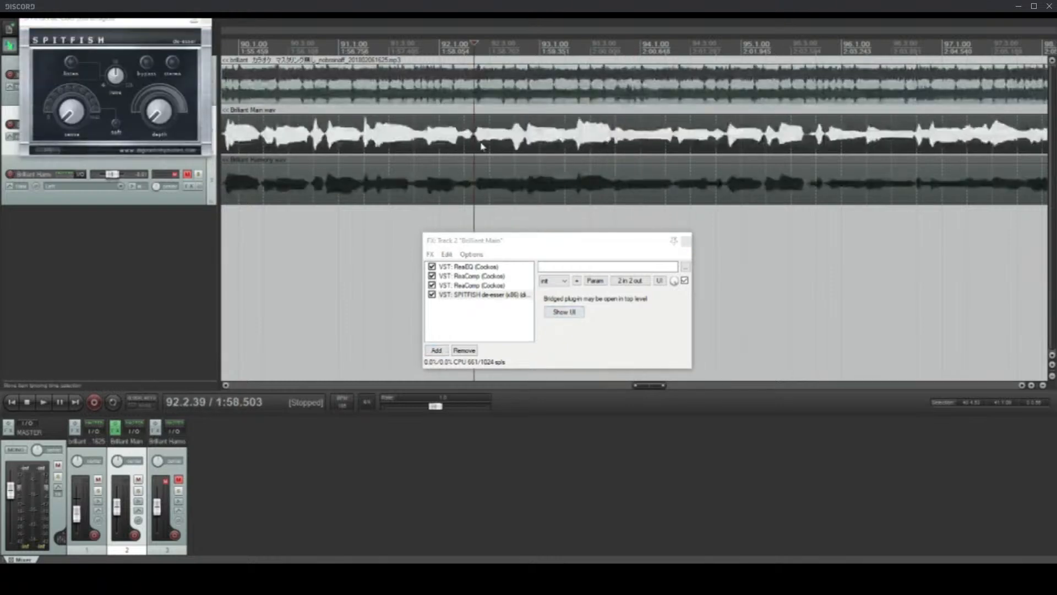
click(361, 145)
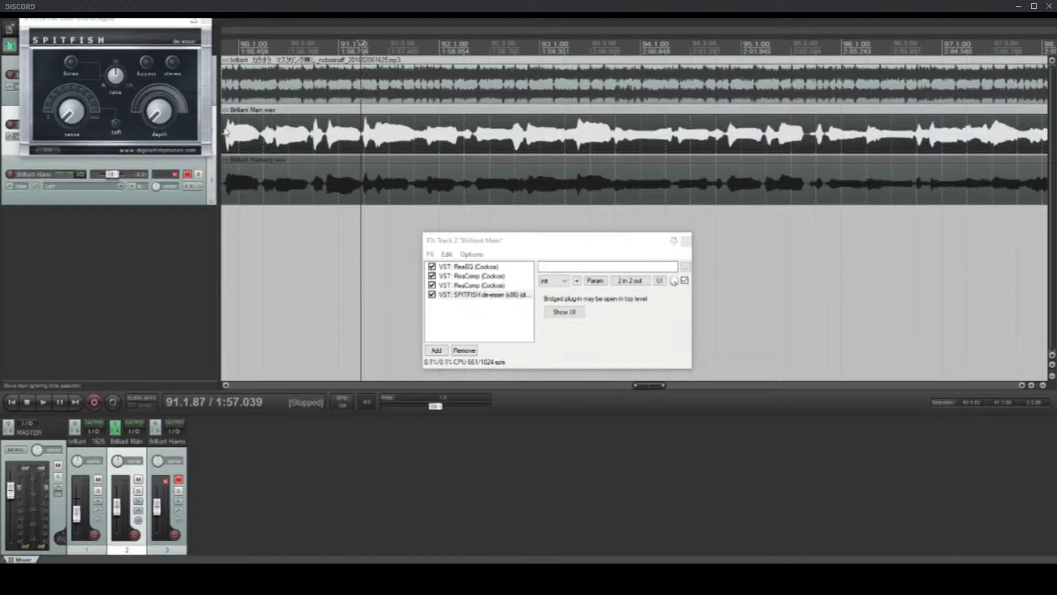
drag(106, 27, 280, 221)
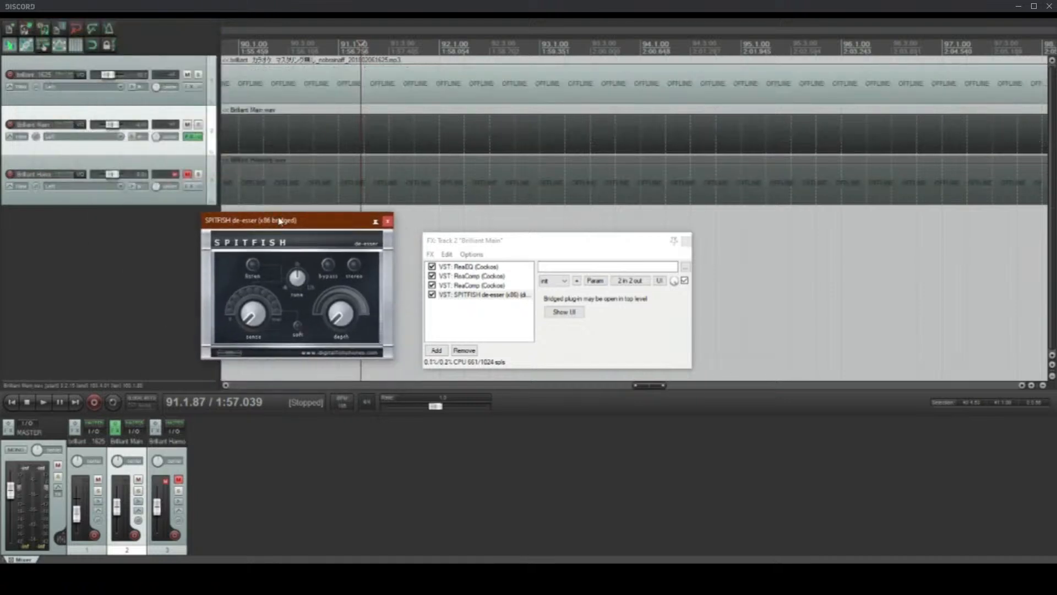
click(300, 137)
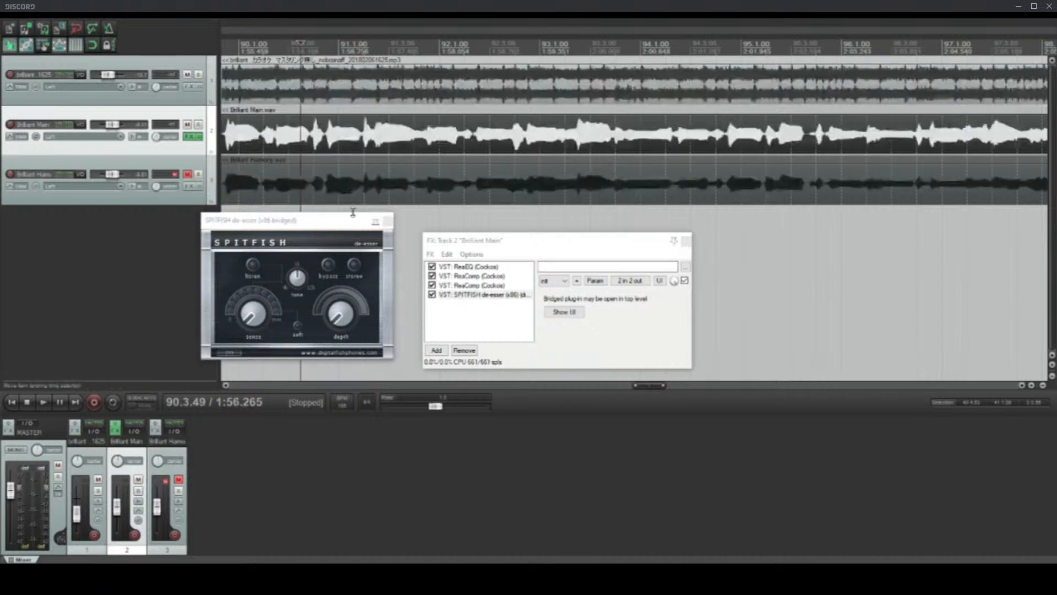
click(246, 314)
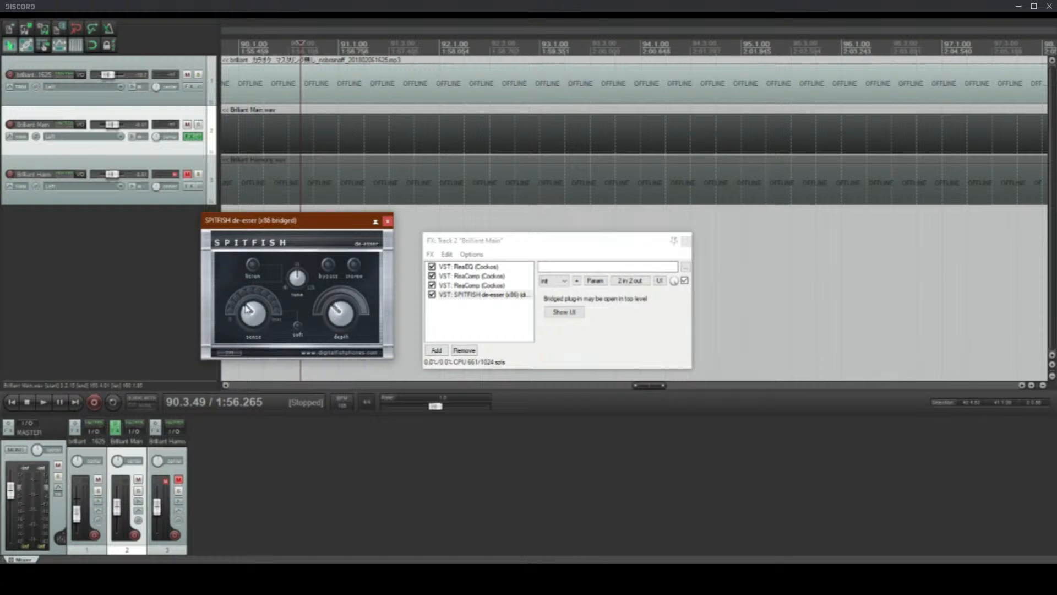
Step: Play the vocal from 91.4.02 and raise the SPITFISH depth to about halfway
click(414, 139)
scroll(479, 134, down, 3)
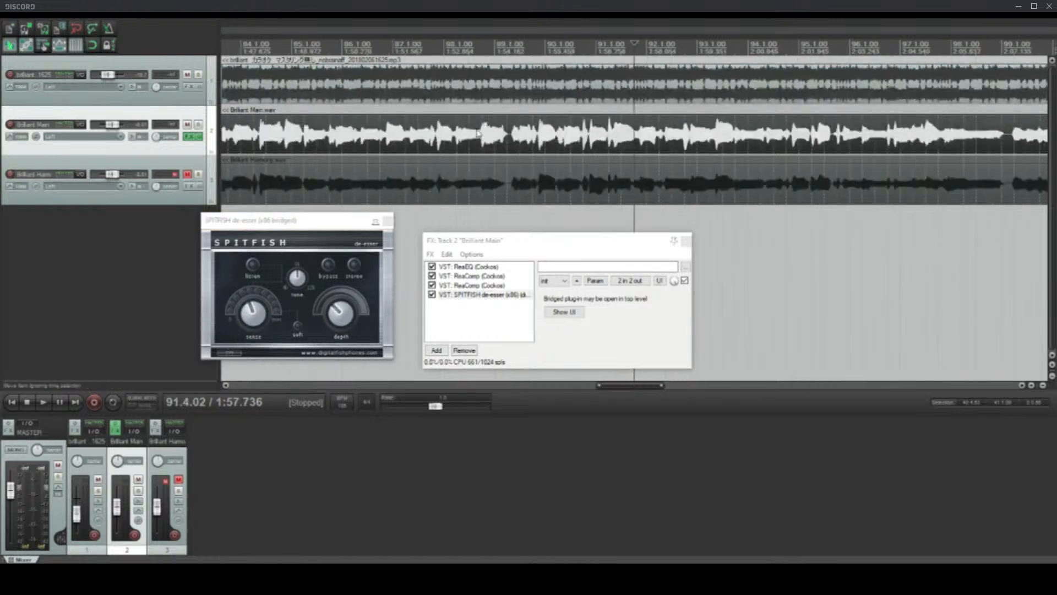
key(space)
scroll(611, 153, up, 3)
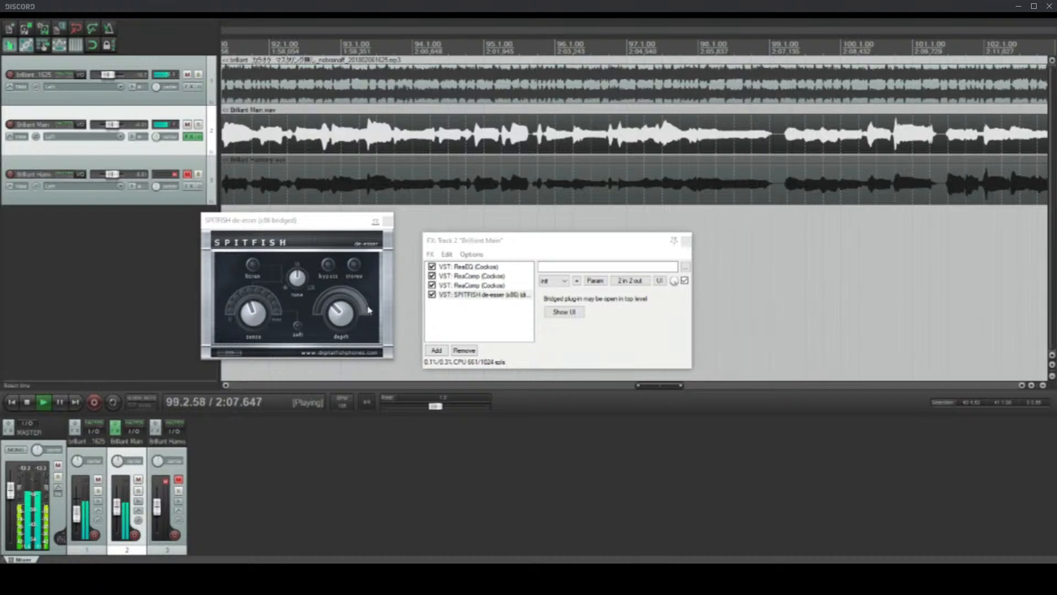
click(337, 309)
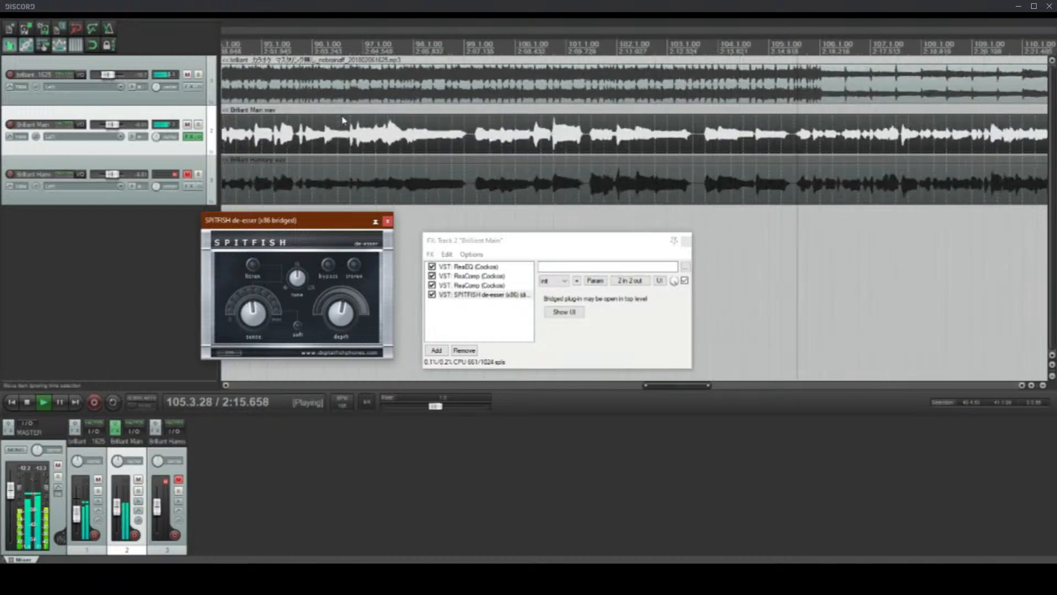
Step: Raise the second ReaComp's wet output level to +4.3 dB
click(487, 286)
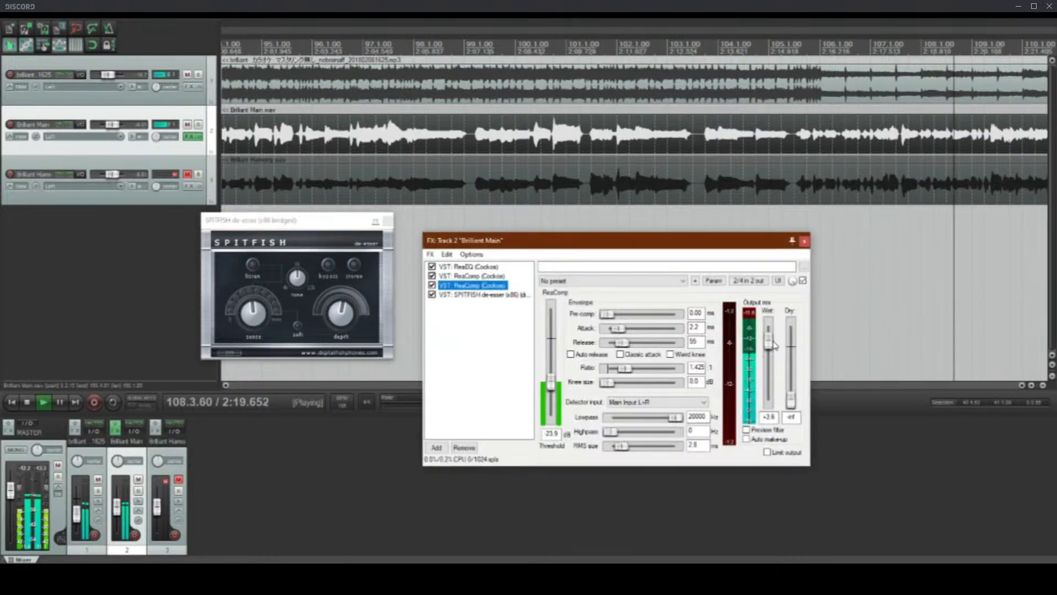
drag(768, 343, 767, 339)
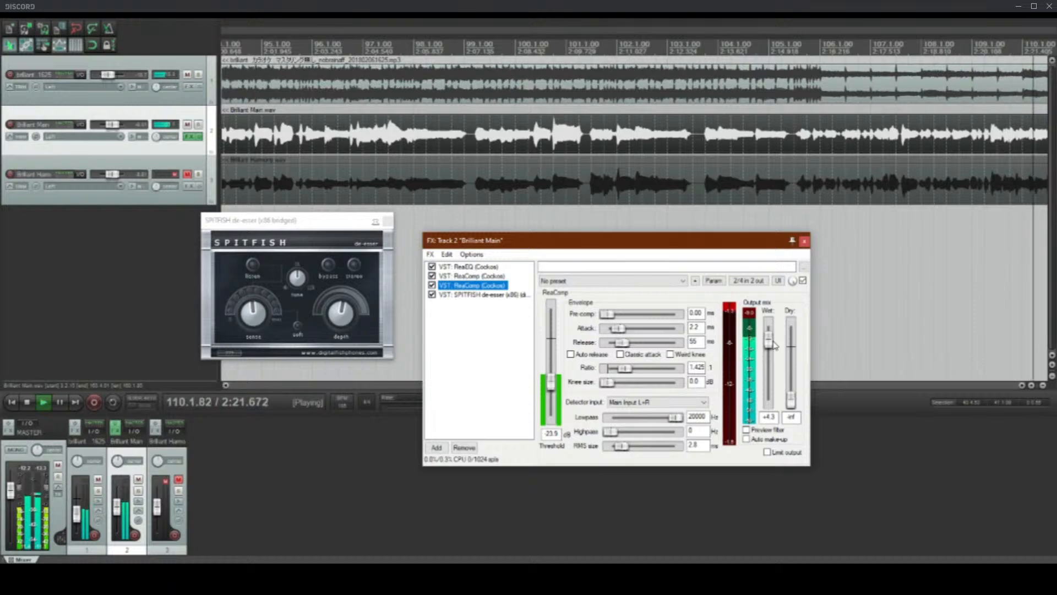
scroll(407, 243, down, 3)
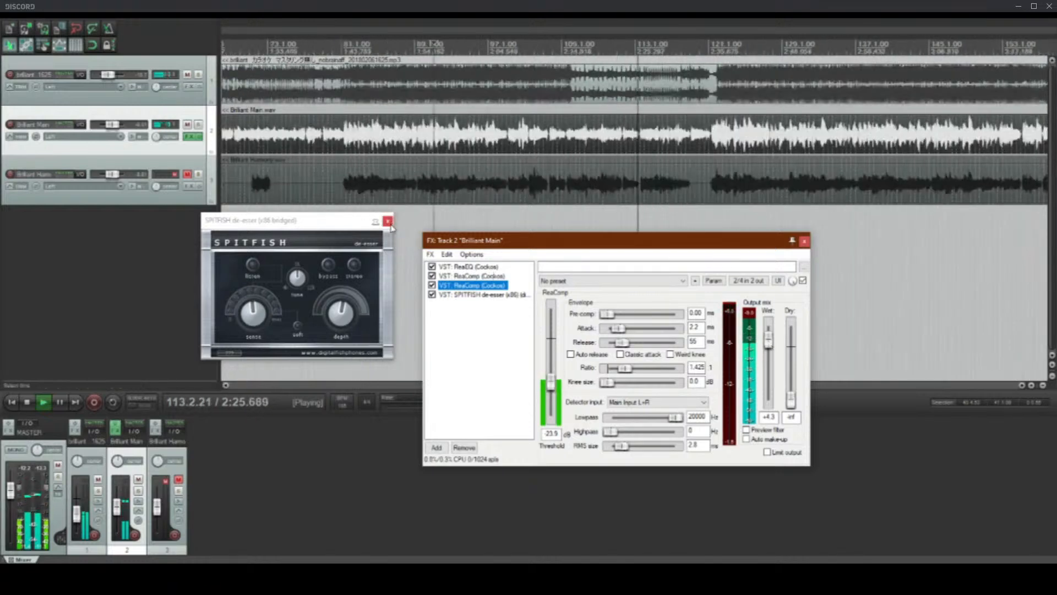
scroll(583, 177, down, 2)
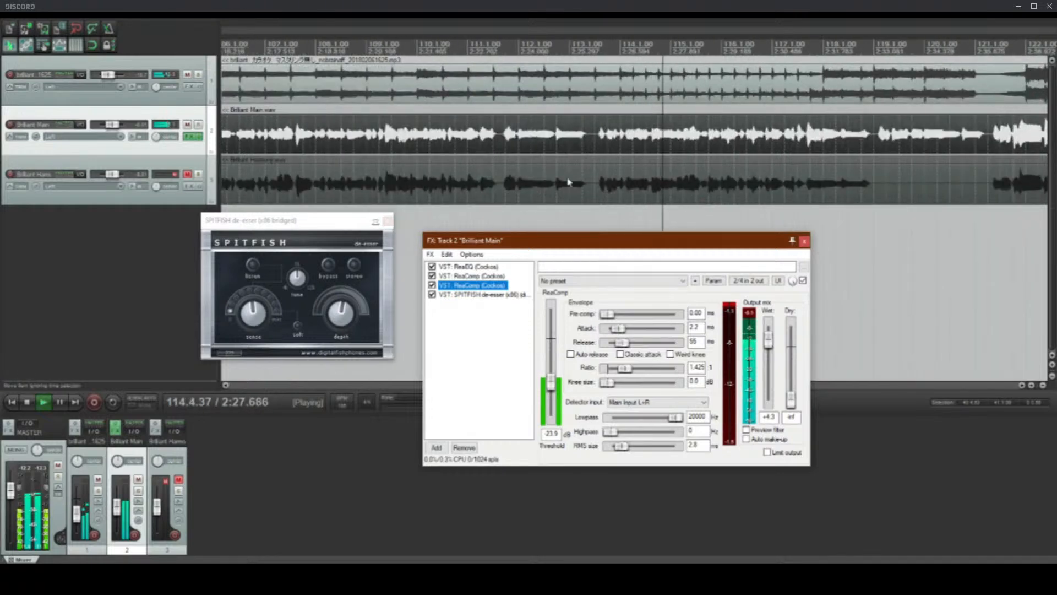
scroll(570, 186, up, 3)
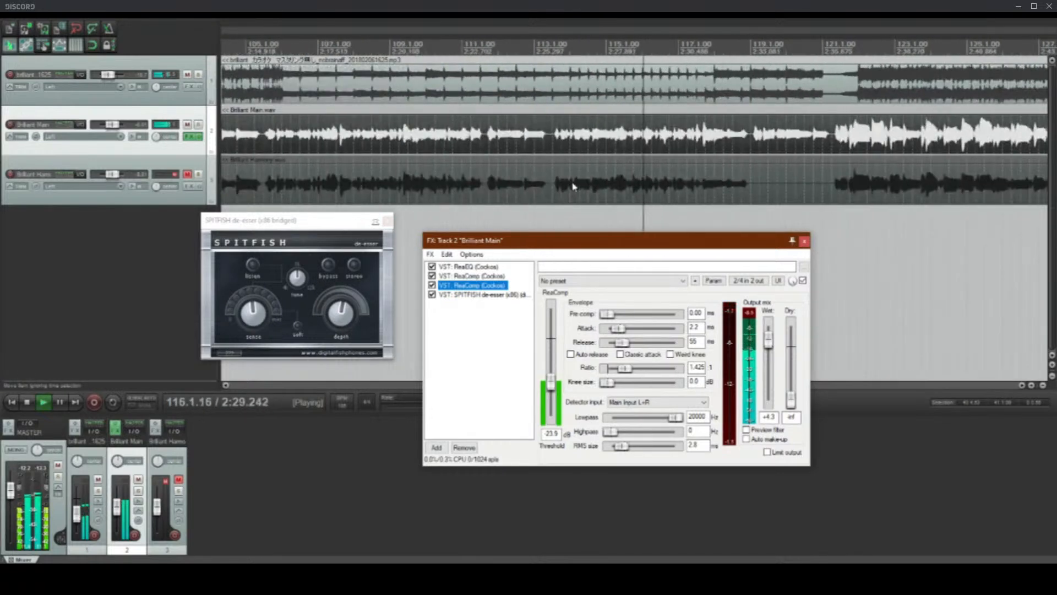
scroll(573, 186, down, 10)
drag(230, 186, 377, 191)
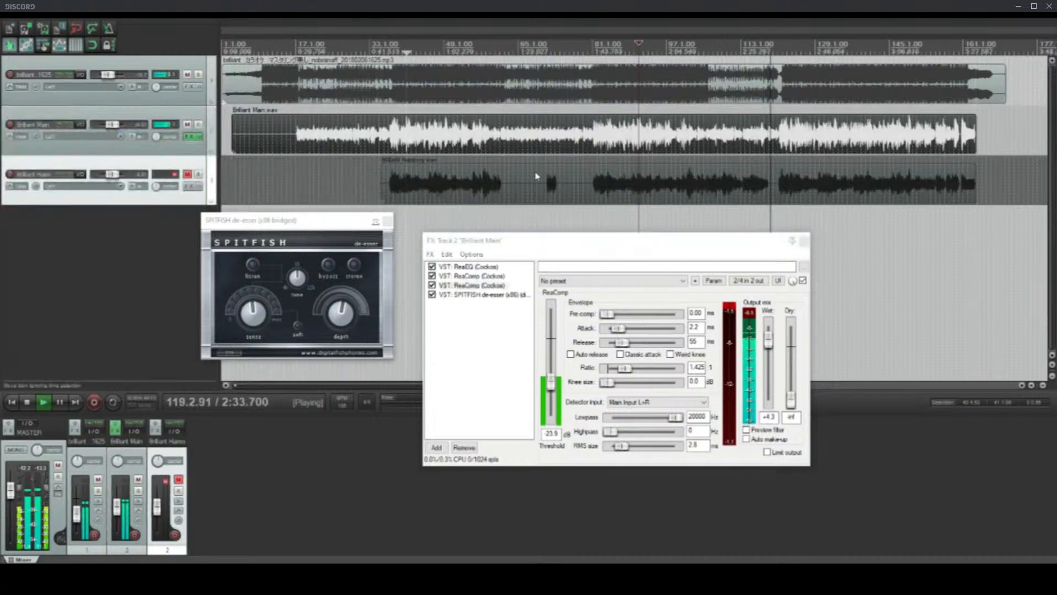
scroll(545, 170, up, 2)
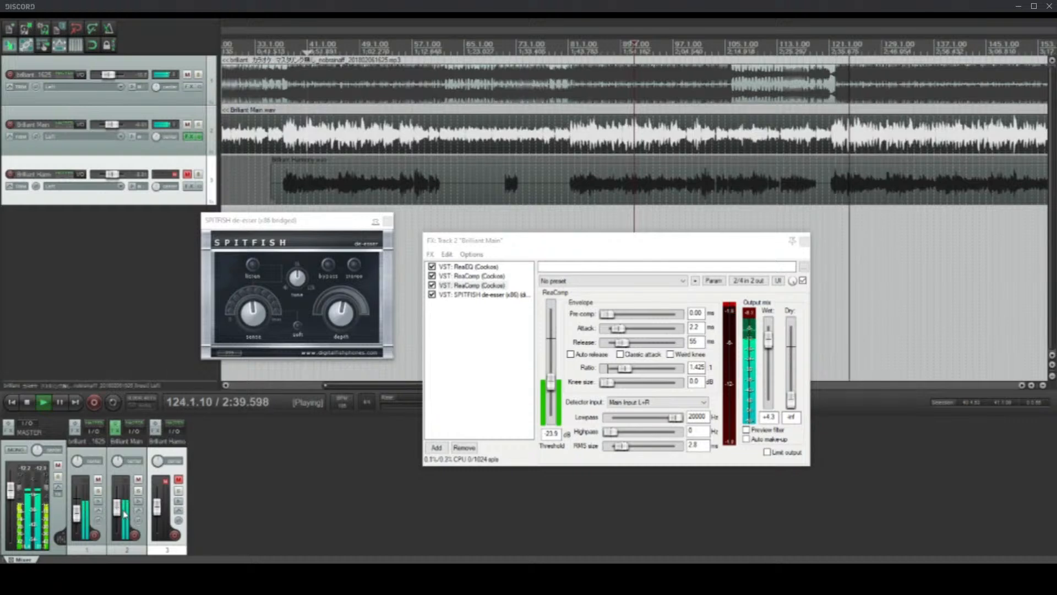
Step: Add a seventh band to the main vocal's ReaEQ at 3252.9 Hz with 1.8 dB gain and 0.80 oct bandwidth
click(470, 267)
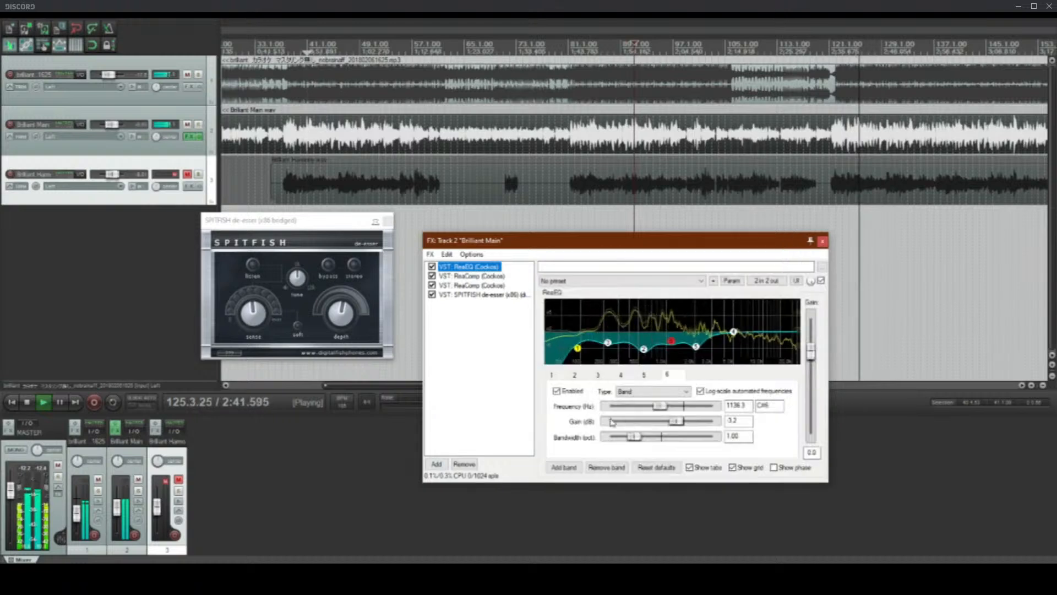
click(564, 468)
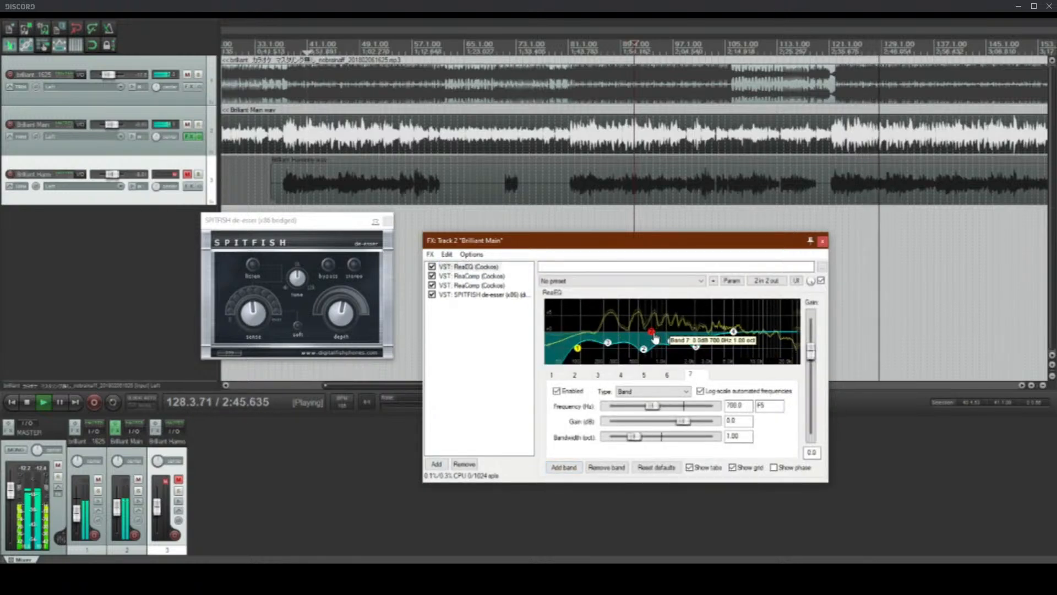
drag(656, 338, 721, 333)
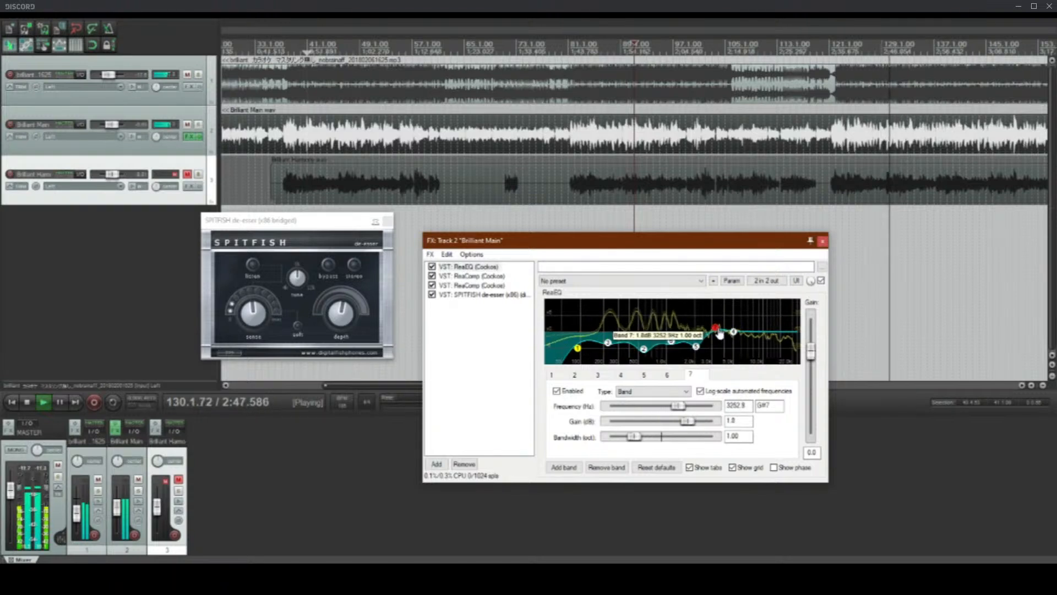
scroll(720, 333, down, 2)
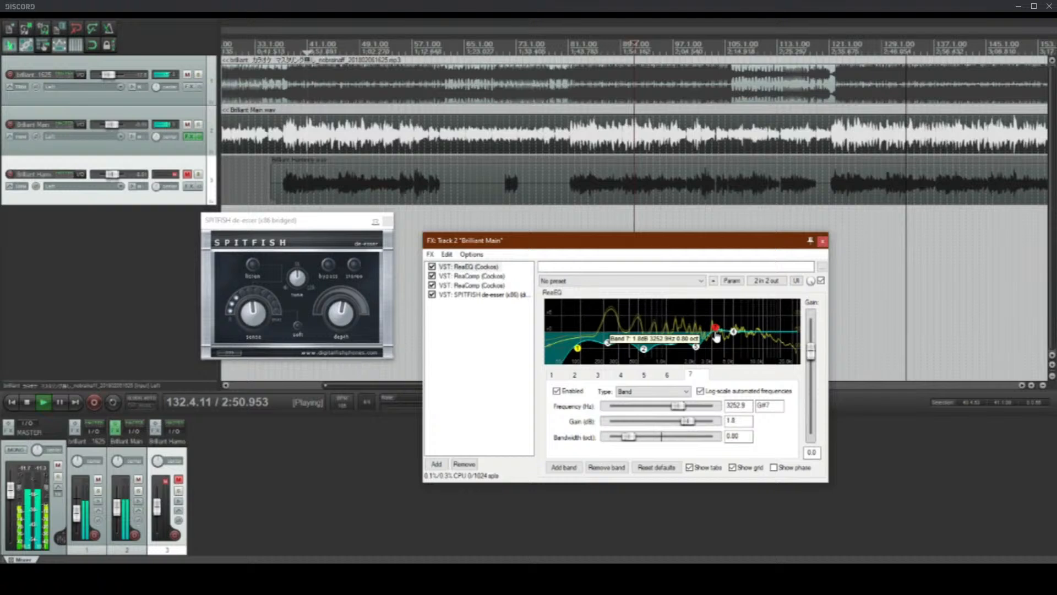
Step: Adjust ReaEQ band 2 to 575.4 Hz at -7.8 dB, and band 7 to 3754.7 Hz at -3.2 dB with 0.60 oct bandwidth
drag(716, 335, 643, 353)
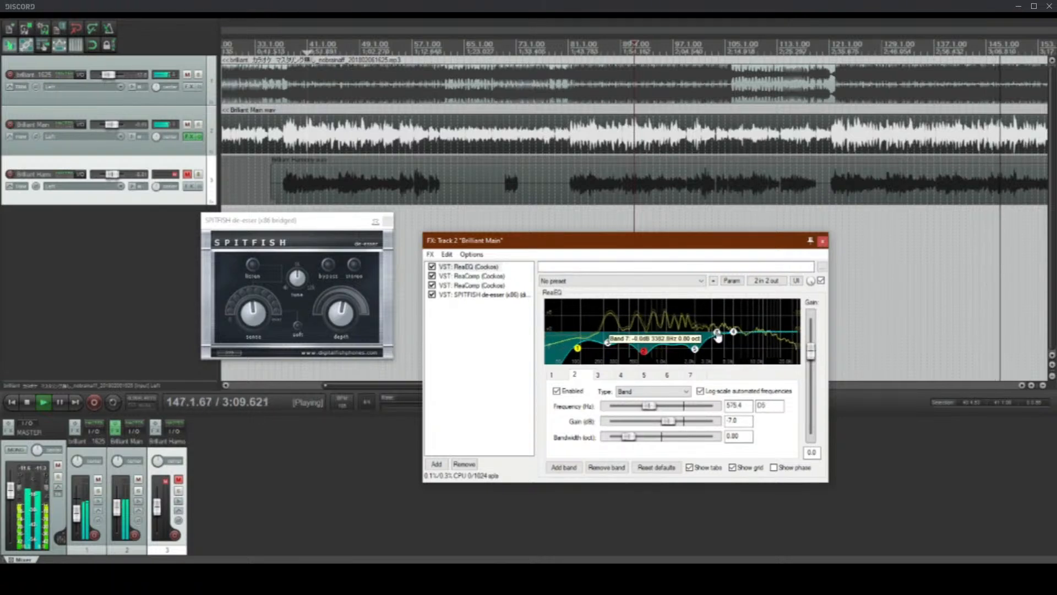
drag(718, 337, 722, 347)
scroll(721, 218, down, 3)
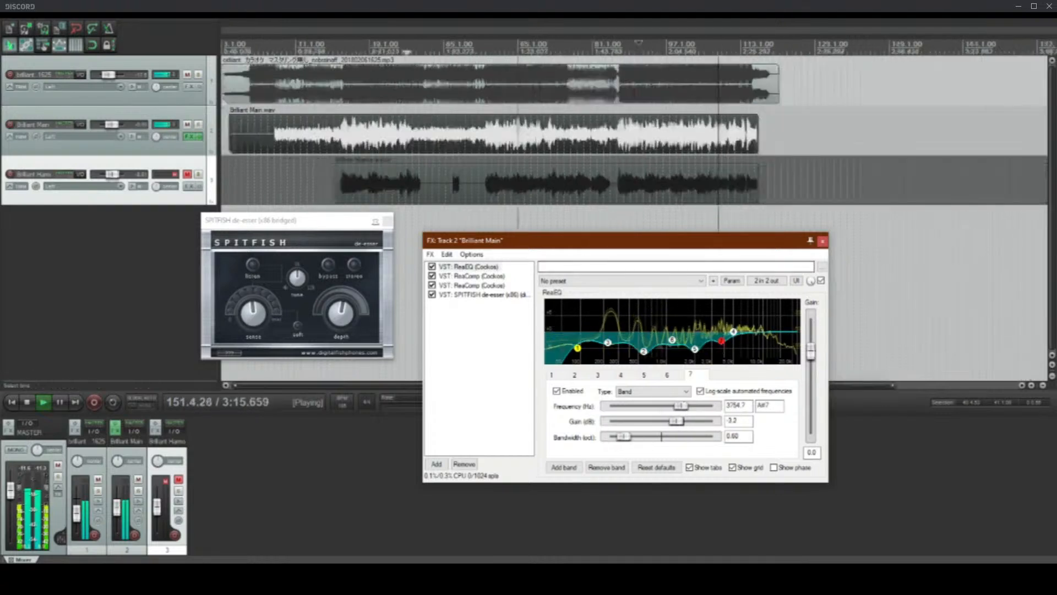
Step: Play from just before measure 121 and set ReaEQ band 7 to 3472.5 Hz at -3.6 dB
click(616, 146)
scroll(616, 146, up, 8)
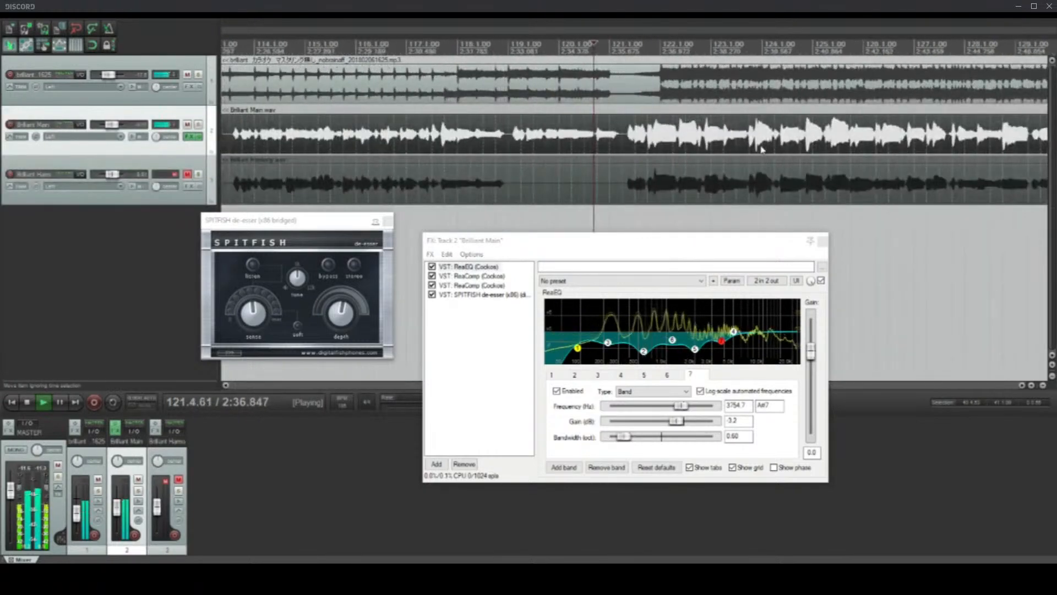
drag(721, 342, 720, 348)
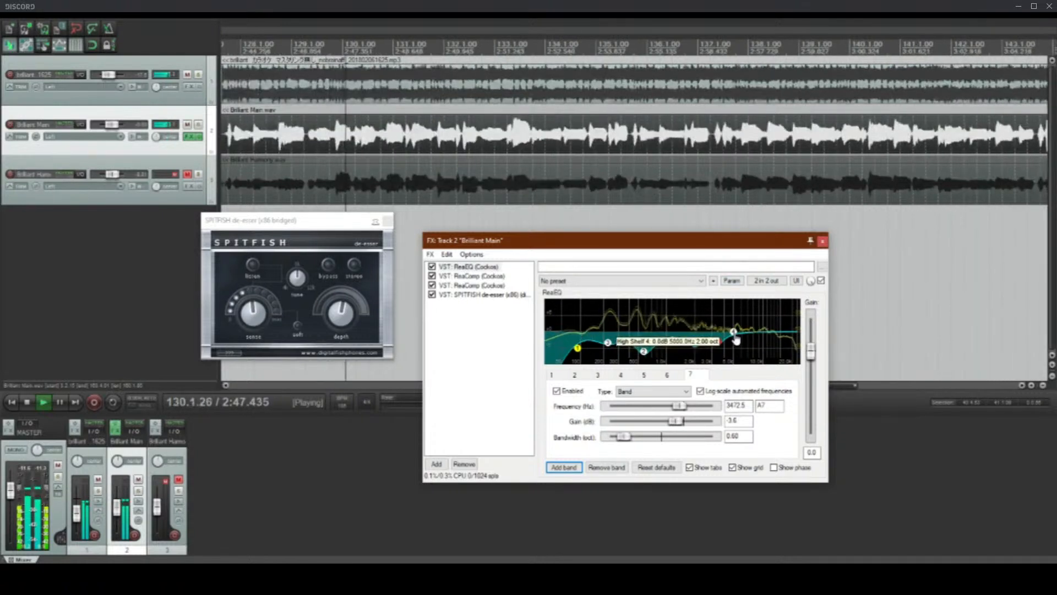
Step: Move ReaEQ band 4 to 10331.3 Hz at -1.2 dB and try the Low Shelf and High Pass types on it
drag(733, 331, 768, 341)
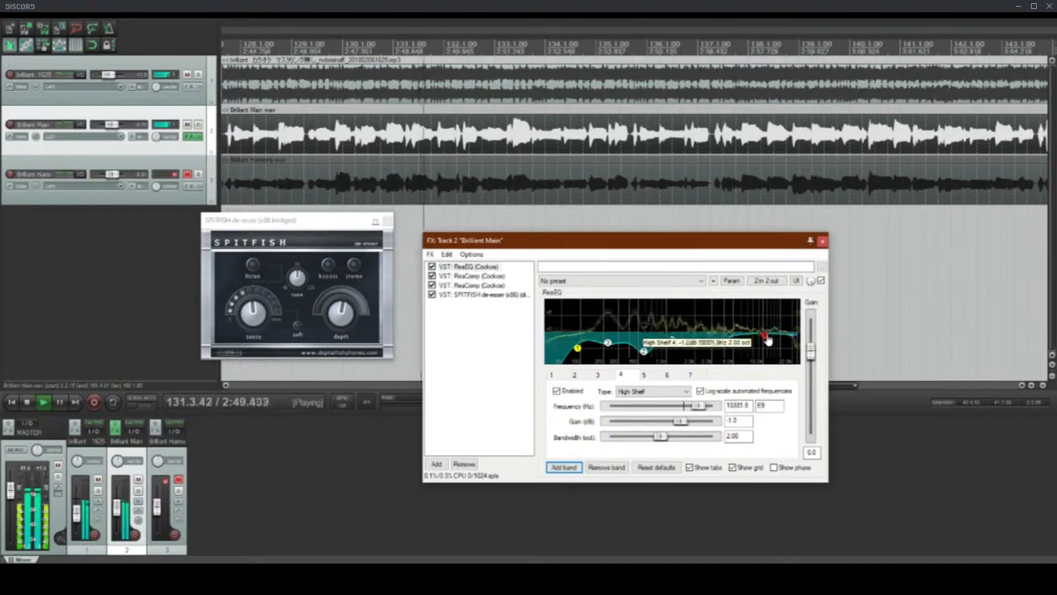
click(649, 392)
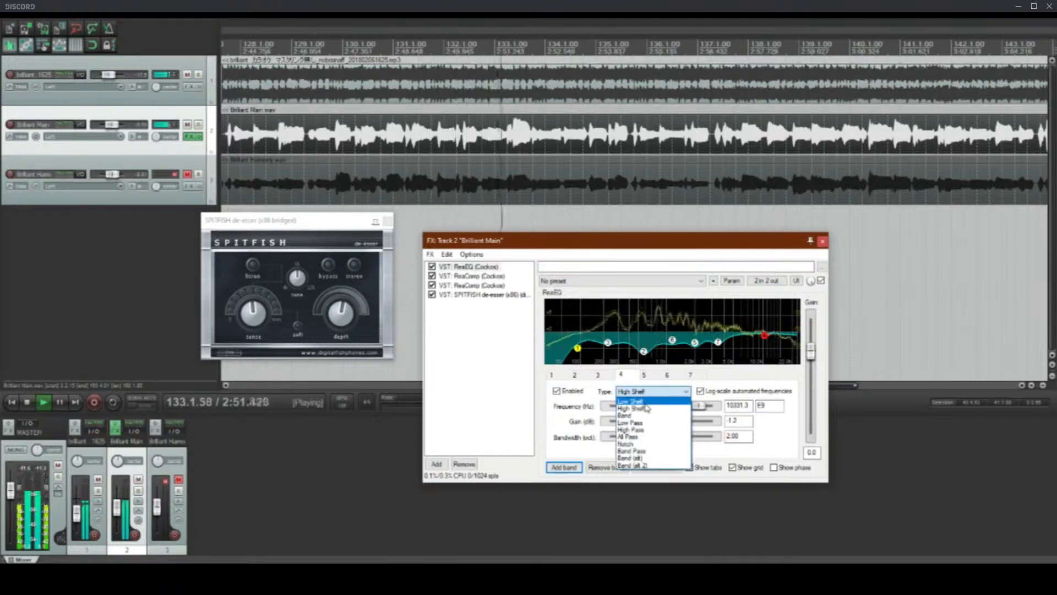
click(649, 401)
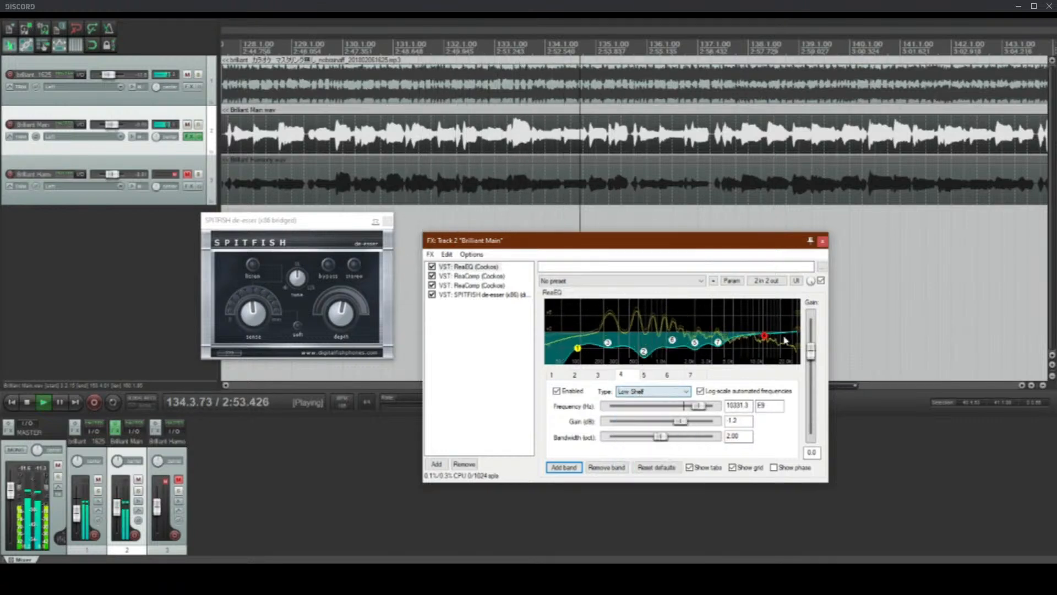
click(648, 395)
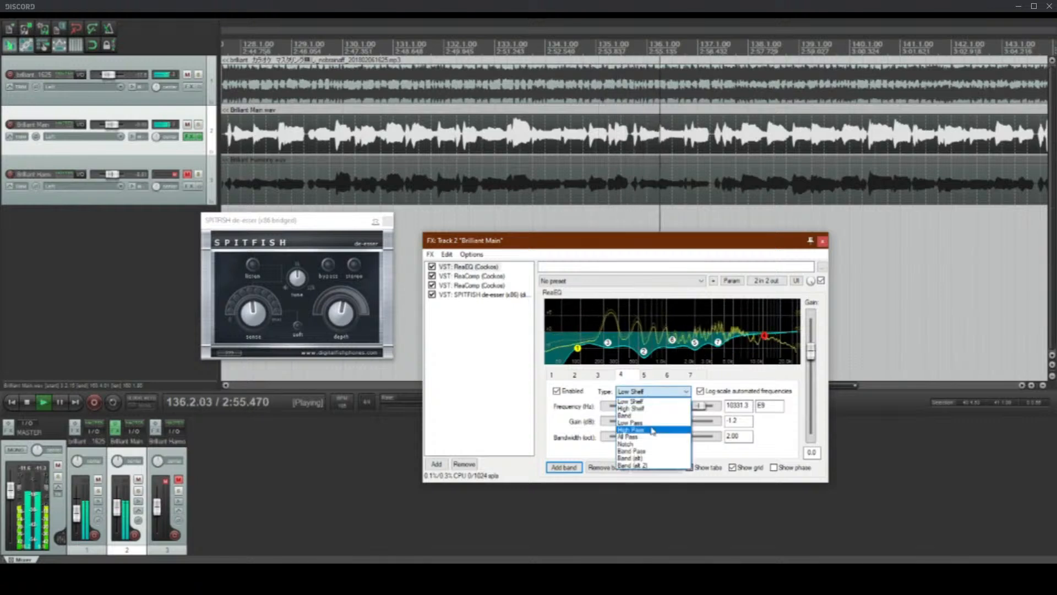
click(652, 426)
Step: Change ReaEQ band 4 to Low Pass with its cutoff at about 19 kHz
click(652, 391)
click(651, 421)
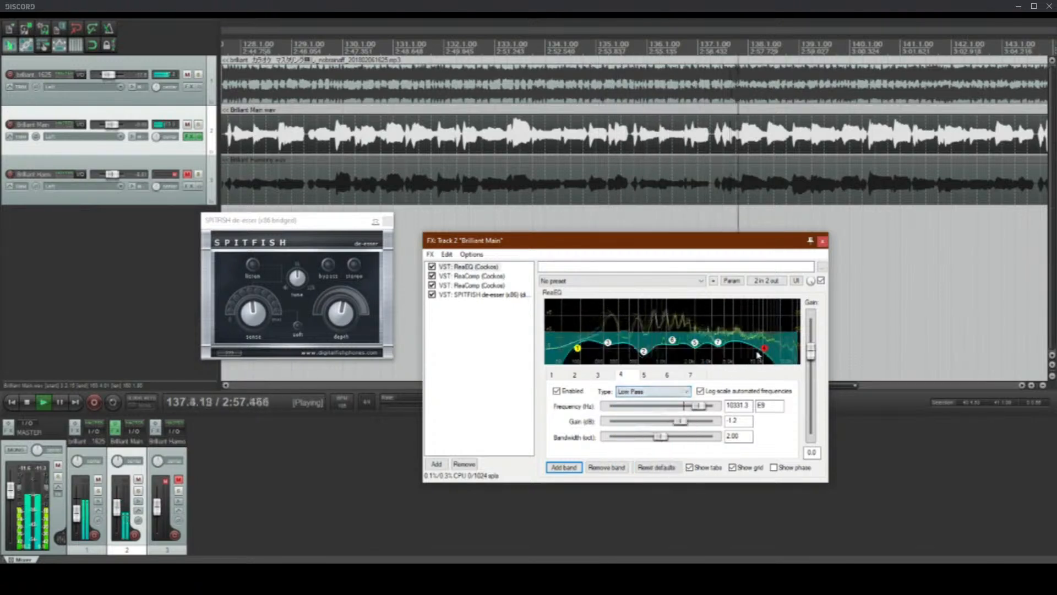
drag(763, 352, 788, 347)
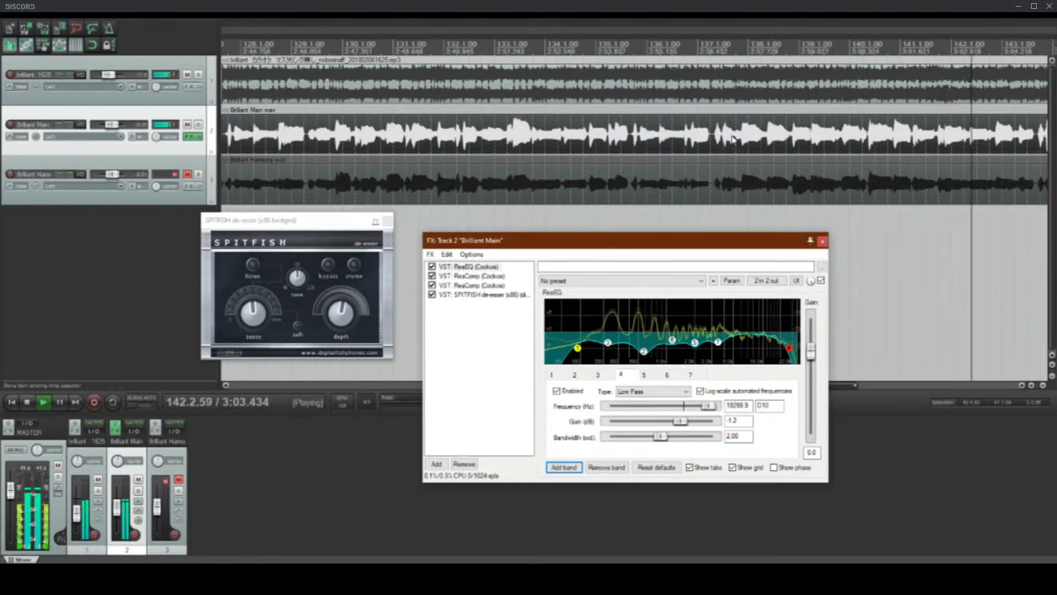
scroll(735, 133, down, 3)
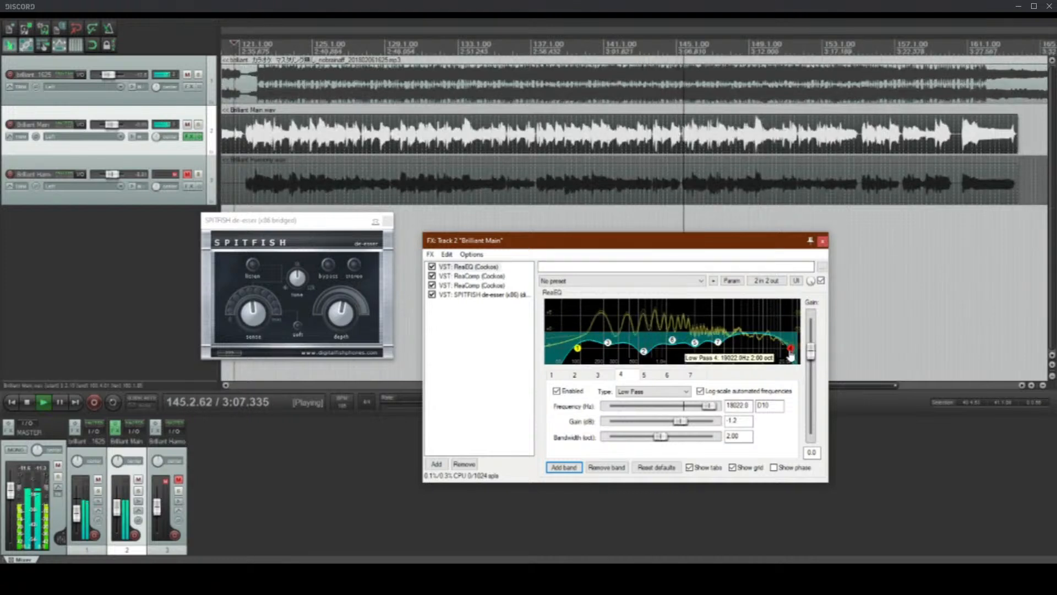
Step: Fine-tune ReaEQ band 4's low-pass cutoff to about 19.5 kHz and close the floating SPITFISH de-esser window
drag(790, 356, 790, 355)
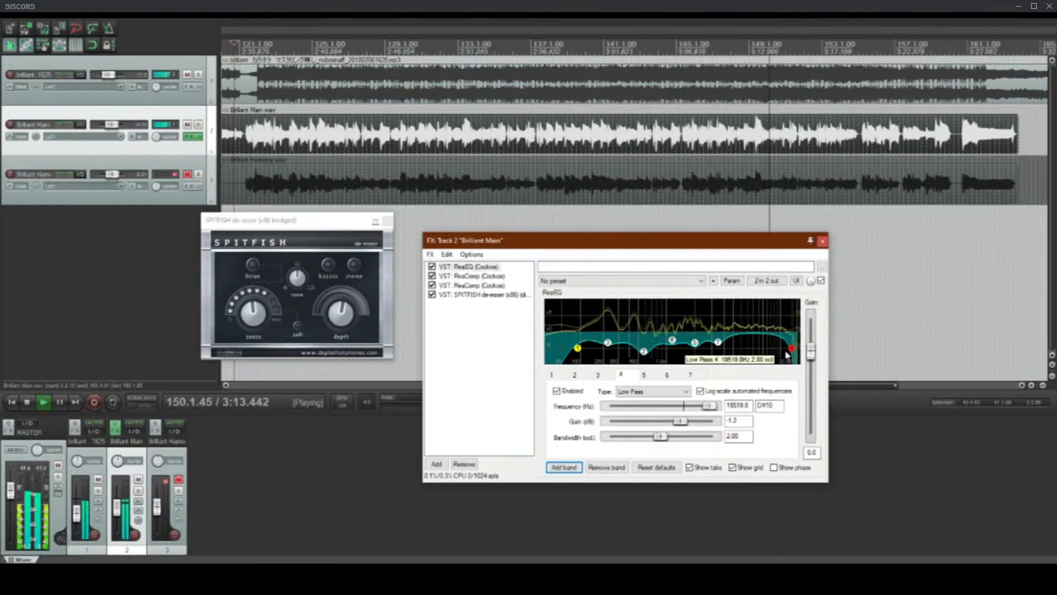
scroll(531, 136, down, 2)
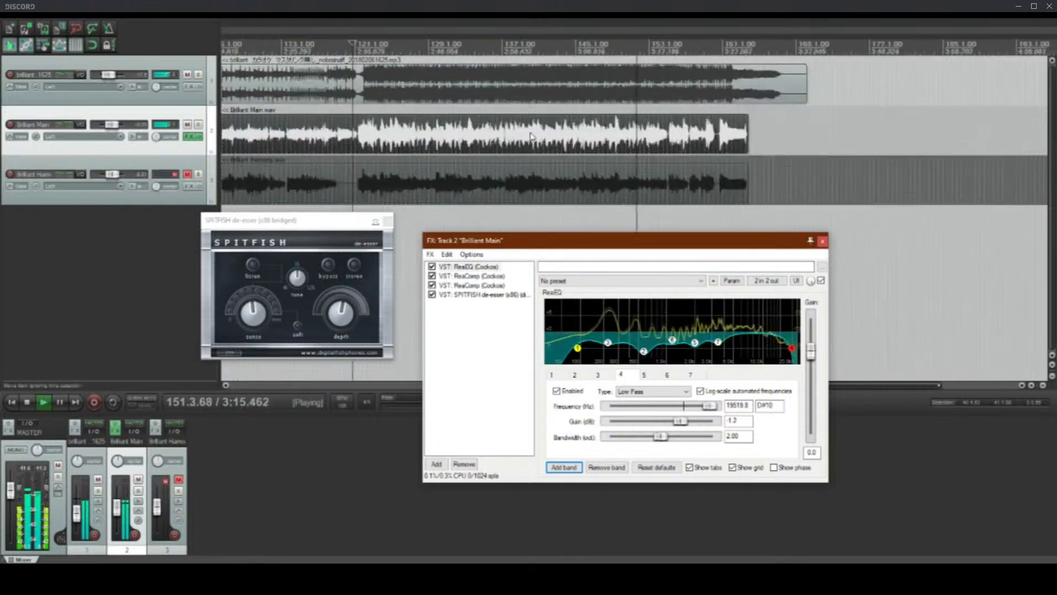
click(340, 307)
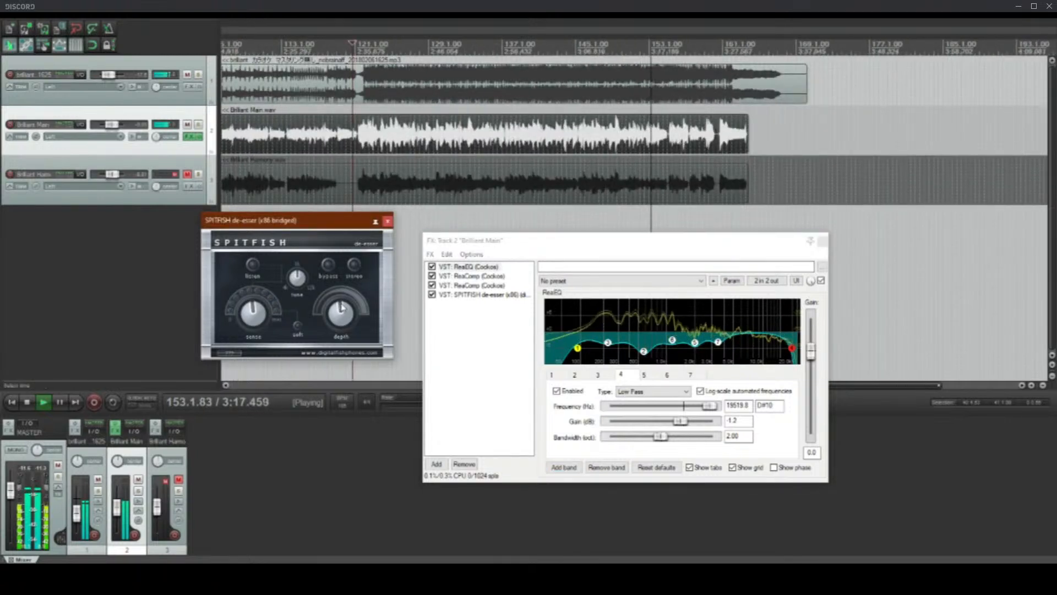
click(465, 336)
click(388, 221)
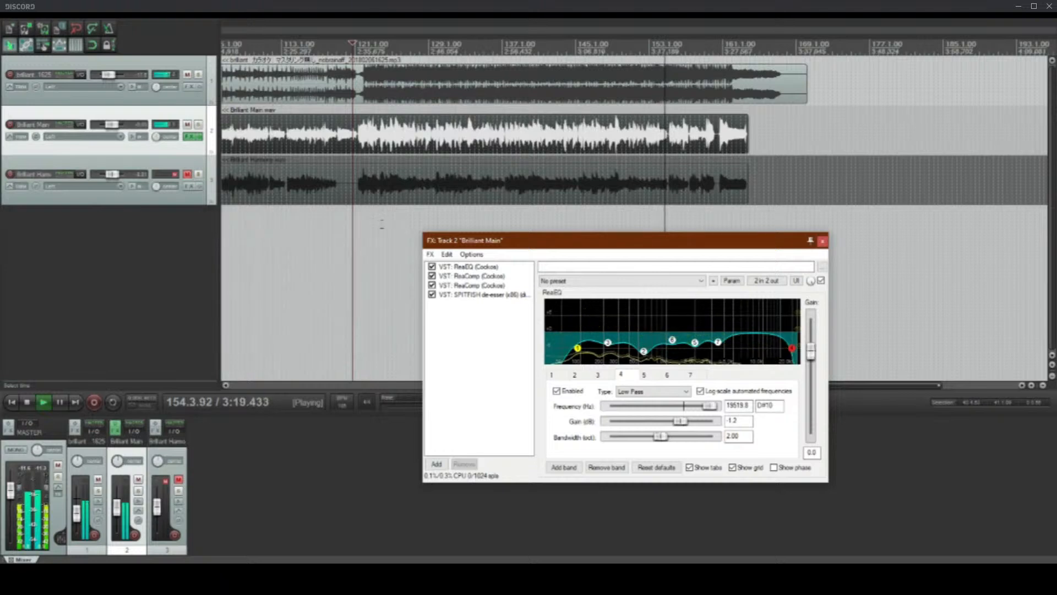
Step: Lower ReaEQ band 6 on the main vocal to -5.0 dB at 1136.2 Hz
scroll(451, 178, down, 3)
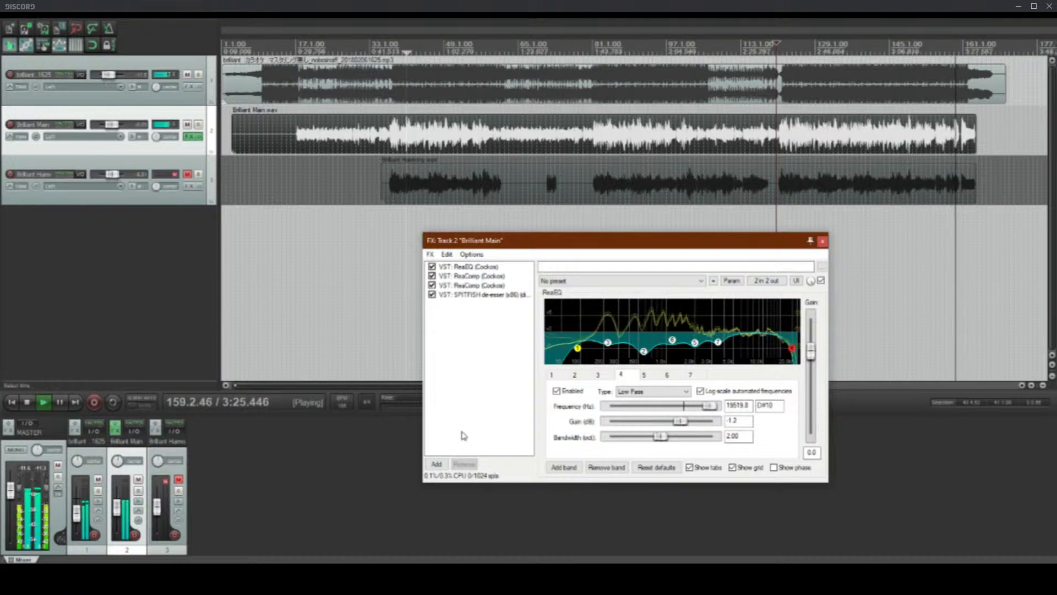
click(644, 356)
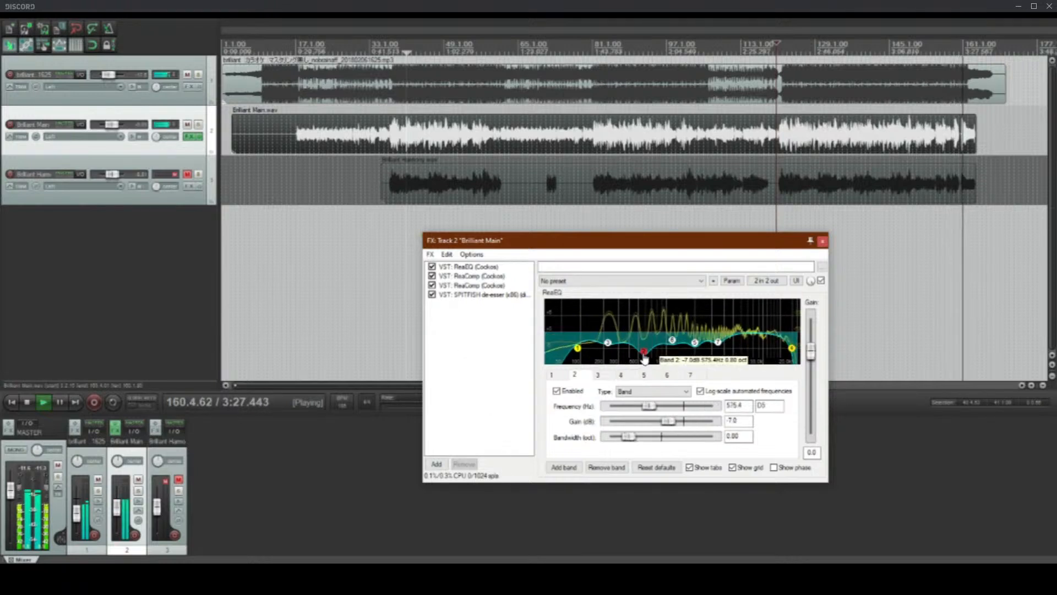
drag(673, 343, 670, 350)
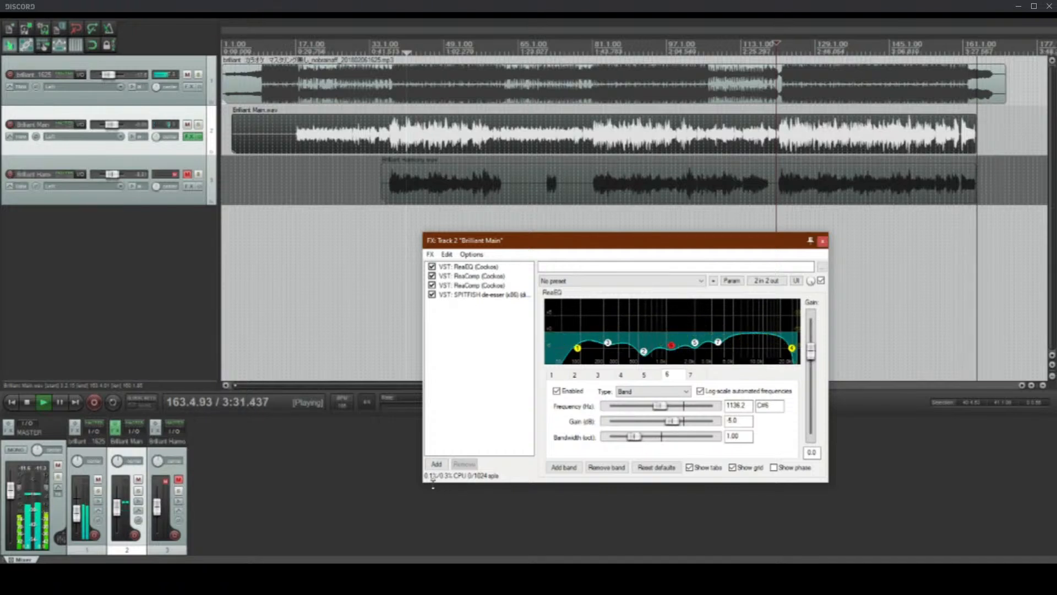
Step: Stop playback and add the ReaVerbate reverb to the main vocal's FX chain after the de-esser
click(436, 464)
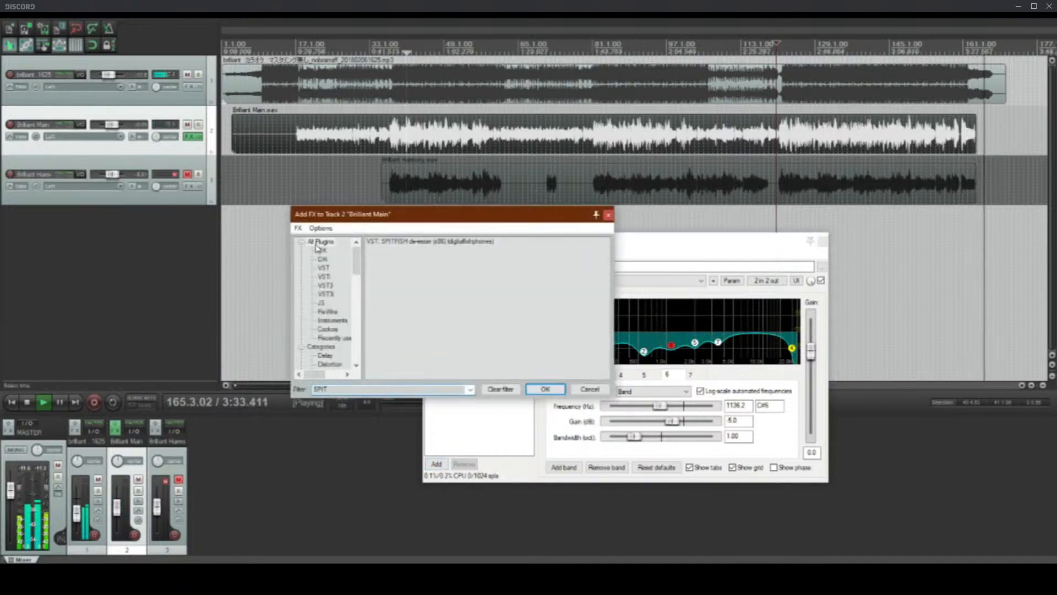
click(500, 388)
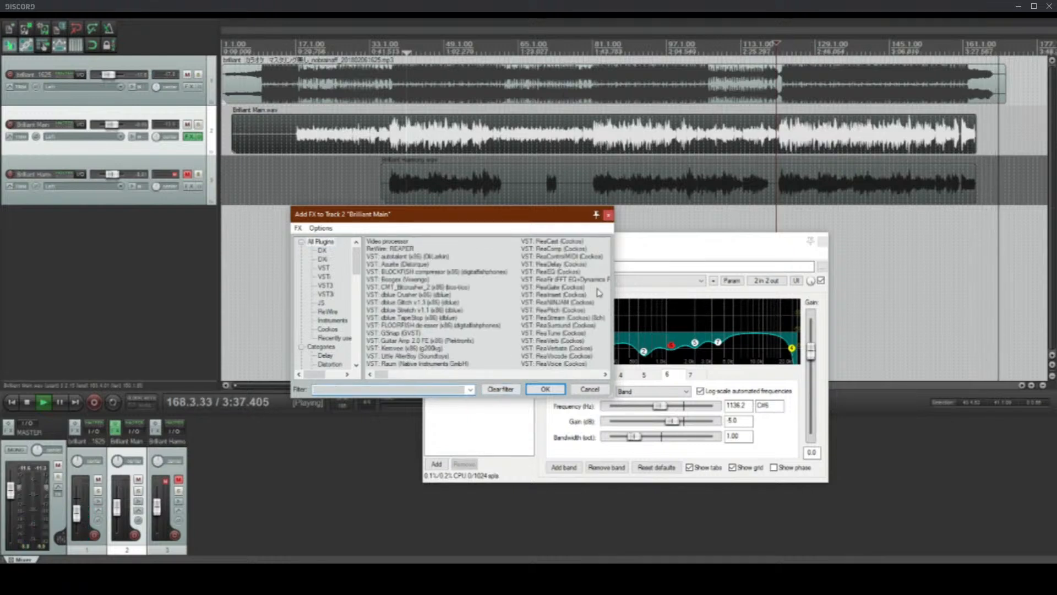
key(space)
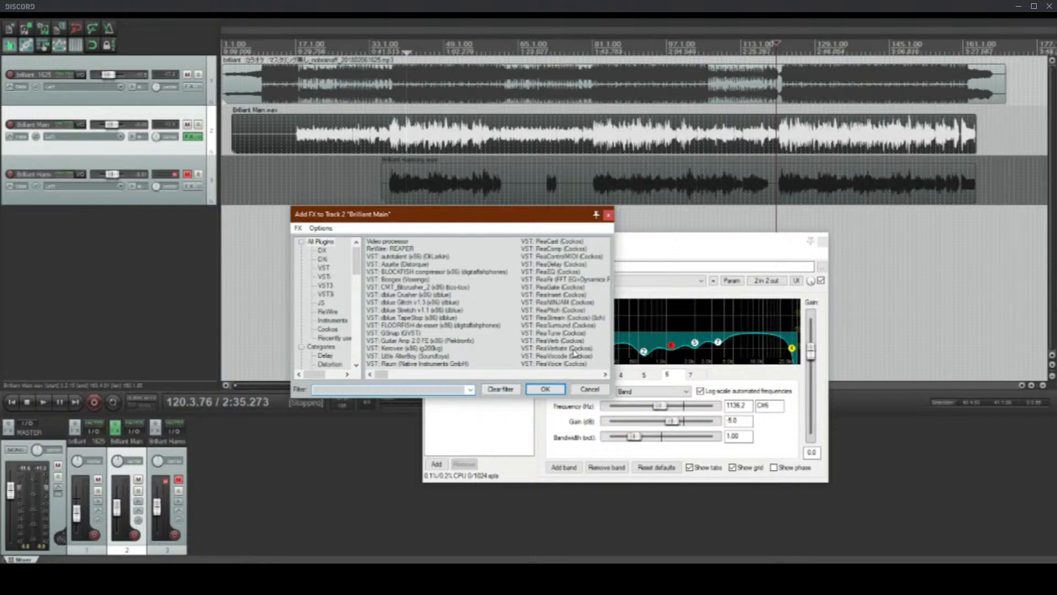
double_click(563, 349)
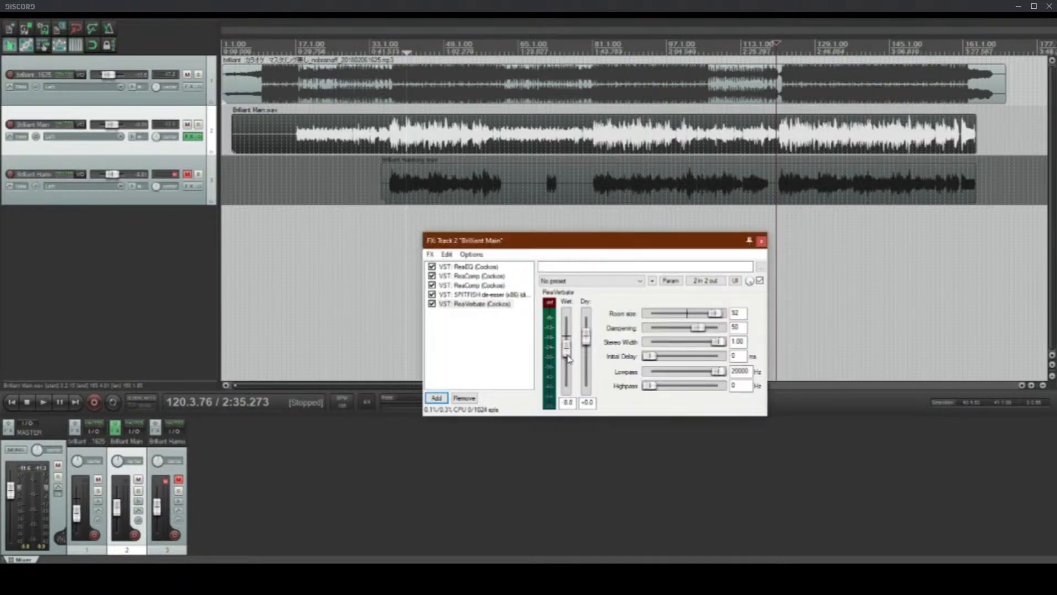
Step: Place the edit cursor at 35.3.84 on the main vocal, just before its first louder section
click(374, 134)
scroll(411, 141, up, 3)
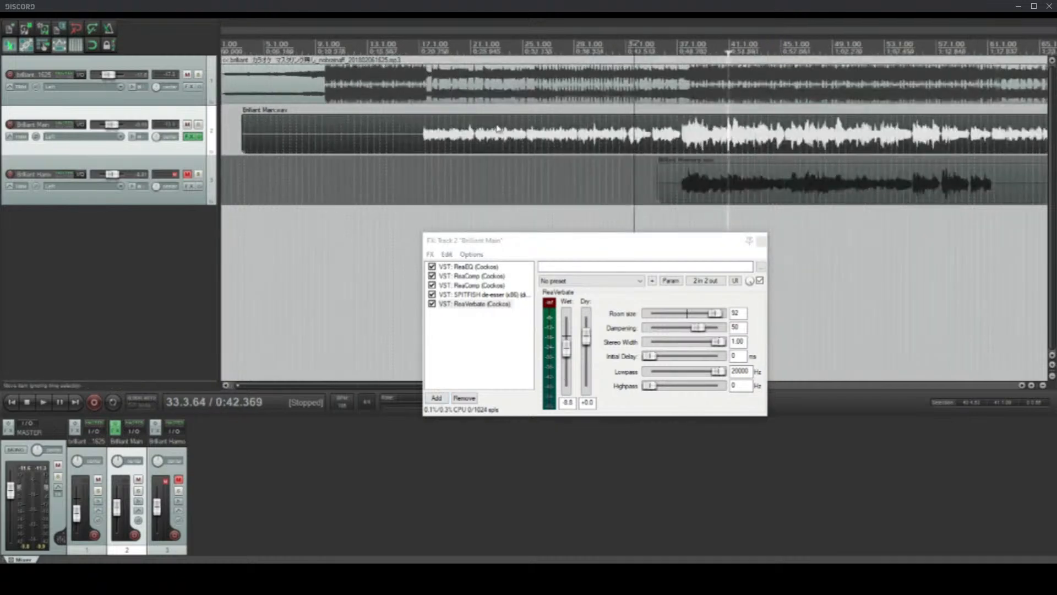
click(661, 141)
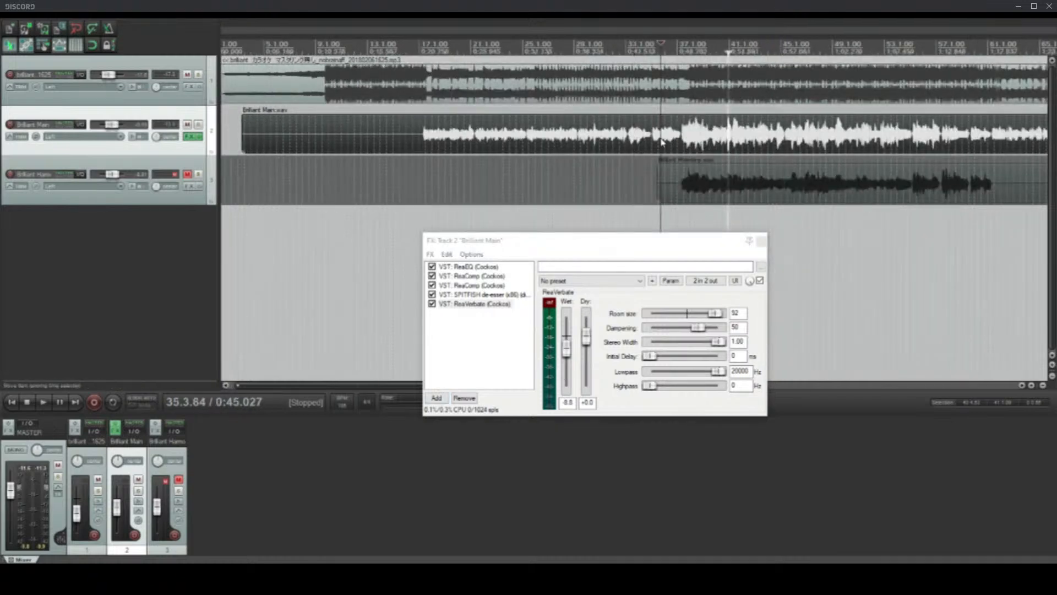
scroll(728, 166, up, 2)
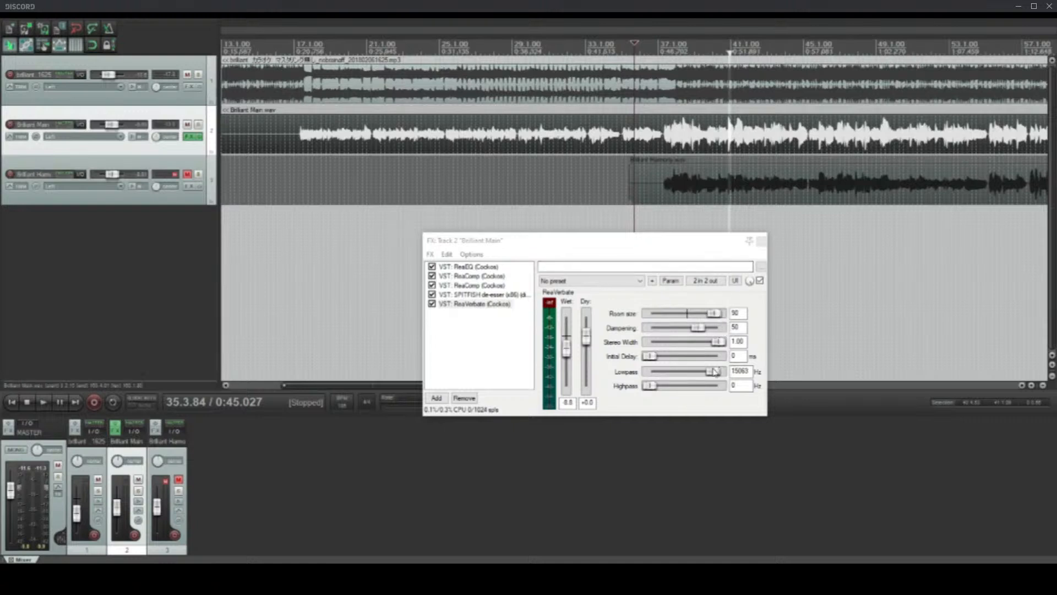
Step: Set ReaVerbate's lowpass to 5390 Hz, highpass to 195 Hz and room size to 88, and place the edit cursor just before the vocal begins
mouse_move(714, 372)
mouse_down()
mouse_move(702, 395)
mouse_move(696, 374)
mouse_up()
click(700, 388)
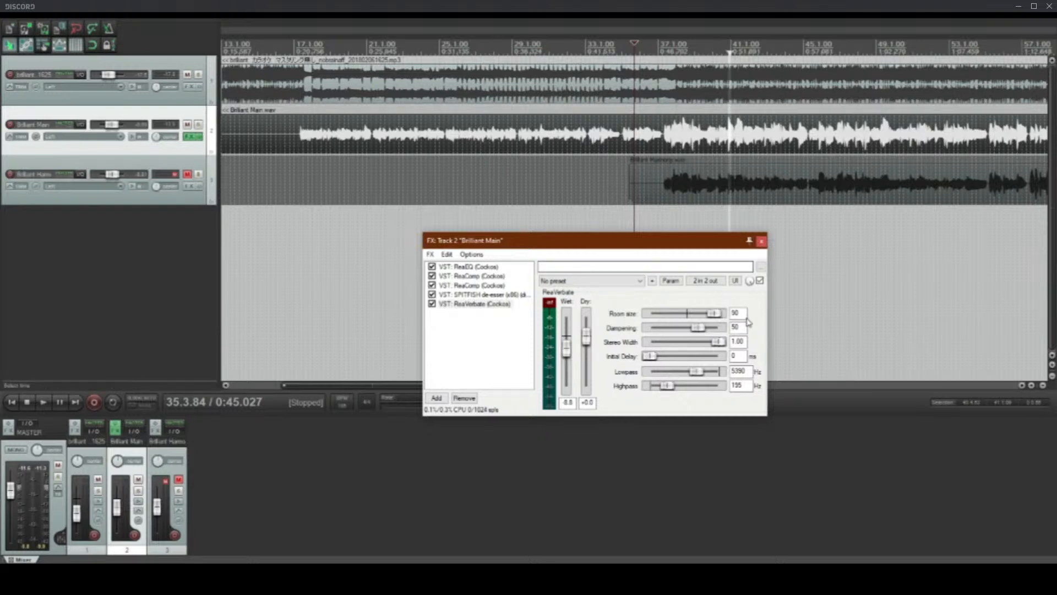
drag(713, 313, 705, 306)
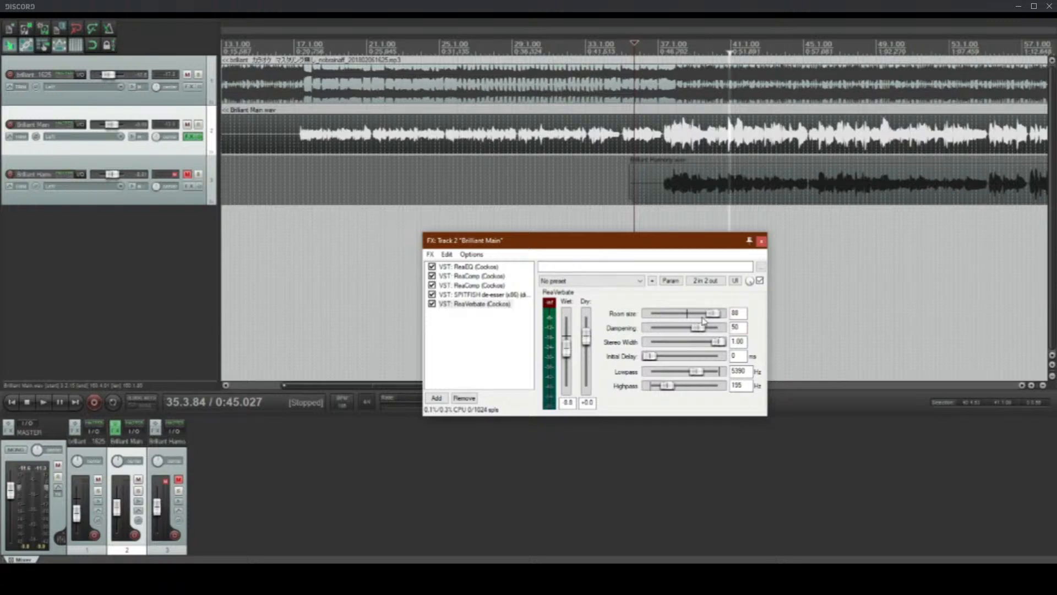
drag(696, 371, 689, 380)
click(302, 133)
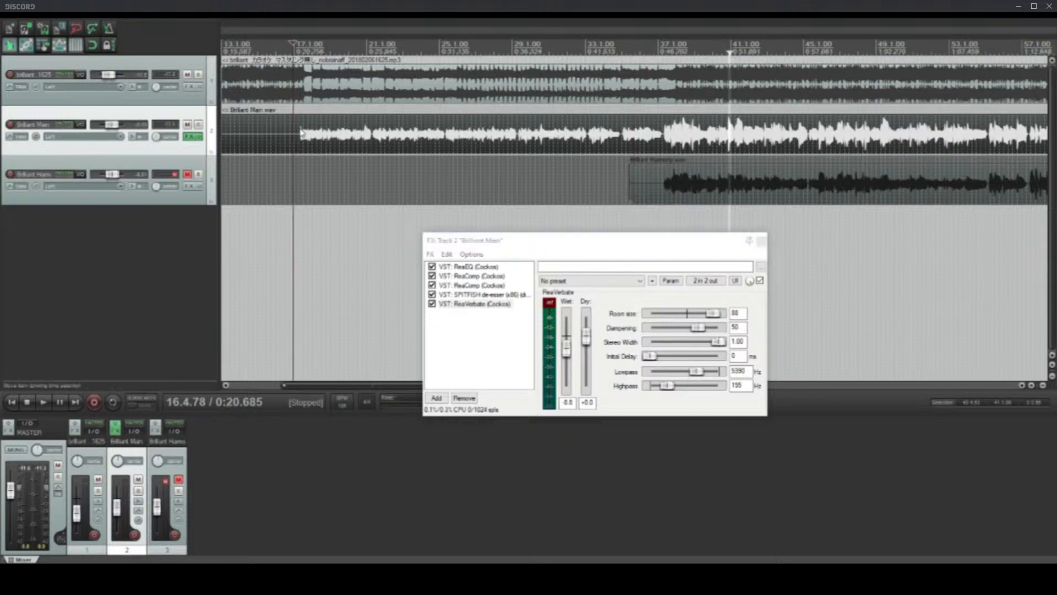
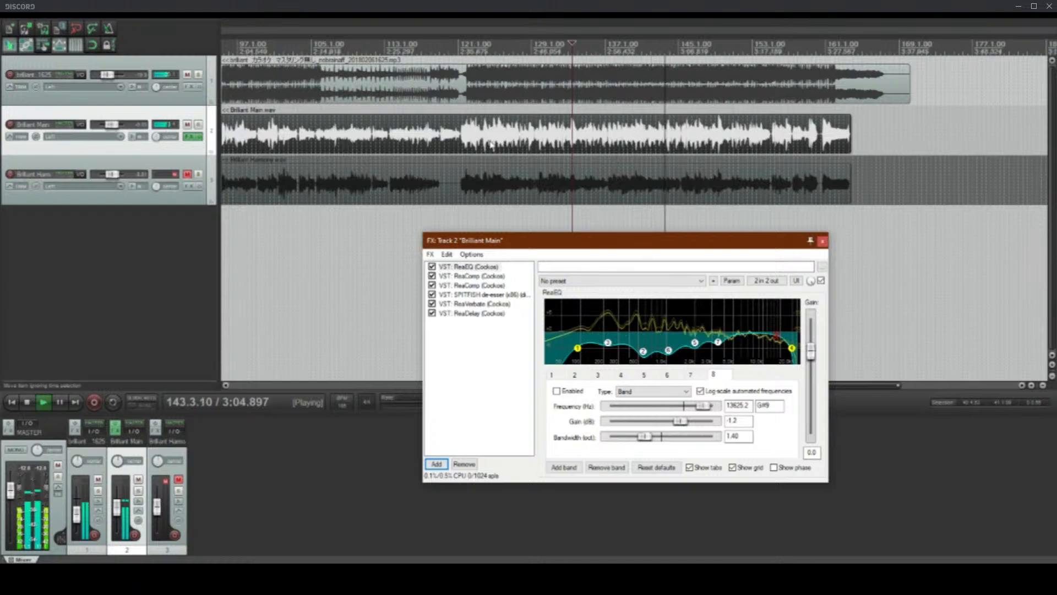
Step: Stop playback, unmute the harmony track and place the edit cursor near the start of its singing, at 37.3.52
click(490, 144)
key(space)
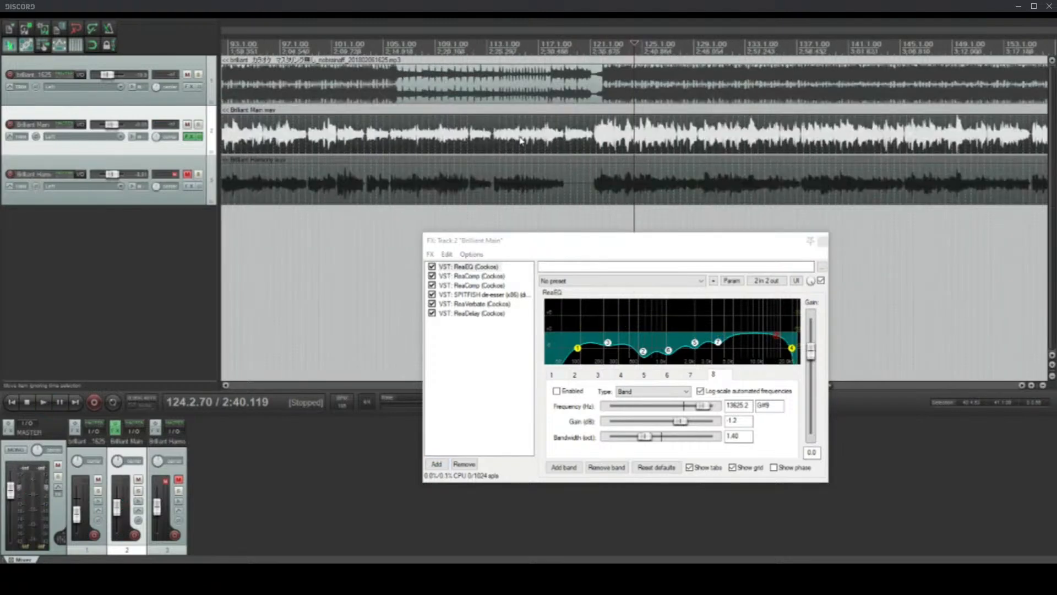
click(520, 137)
scroll(520, 137, down, 3)
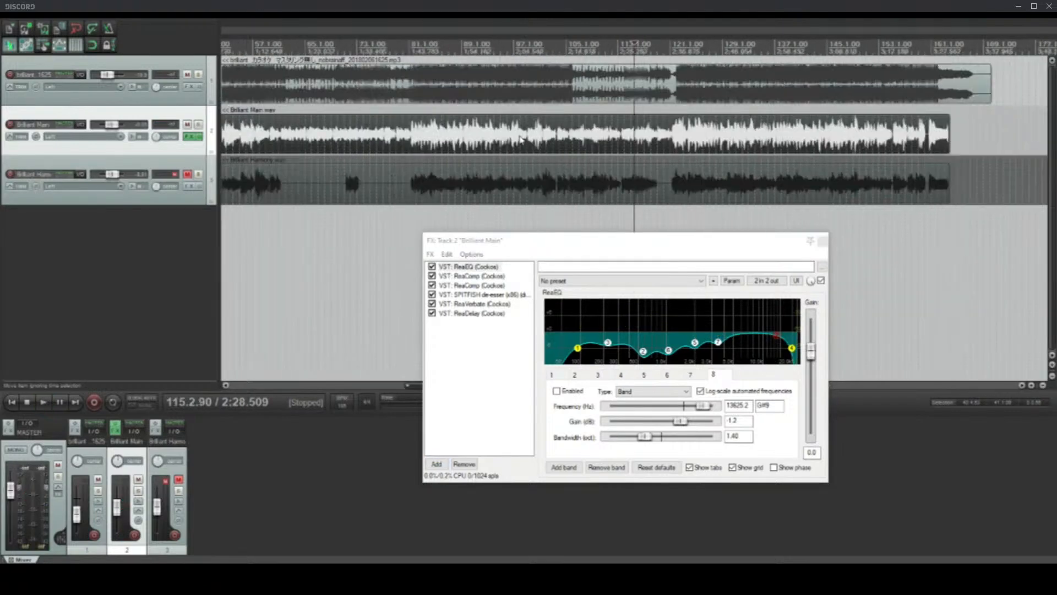
click(846, 149)
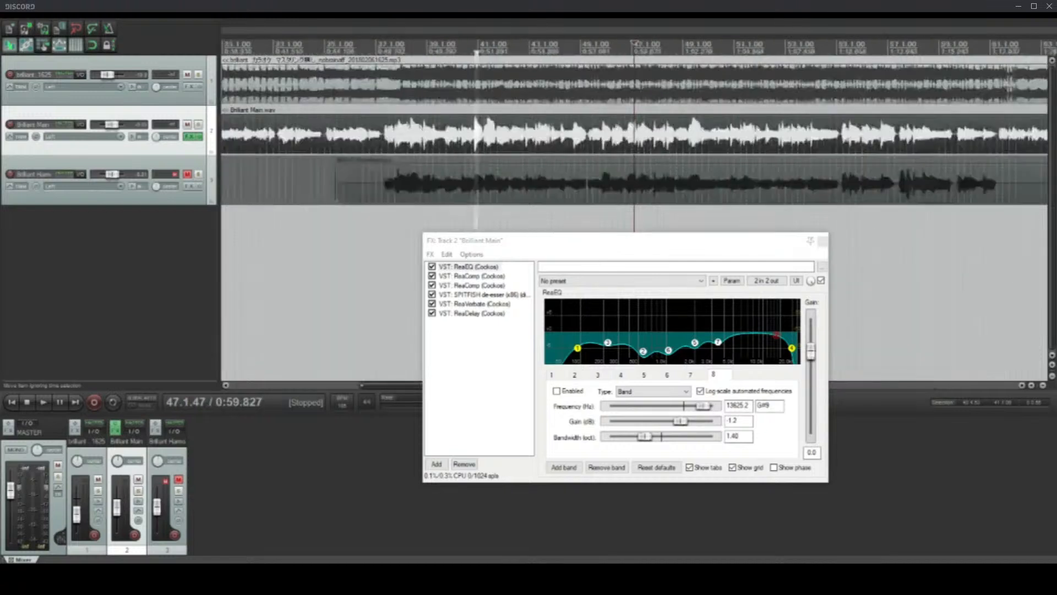
click(392, 190)
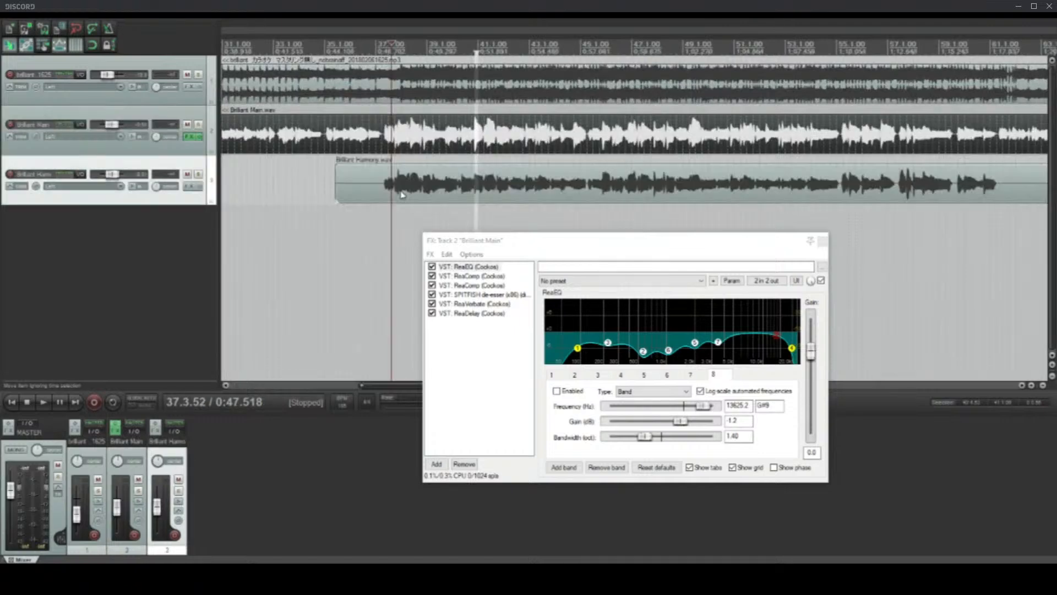
Step: Copy all effects from the main vocal's FX chain and select the harmony vocal item
key(ctrl+a)
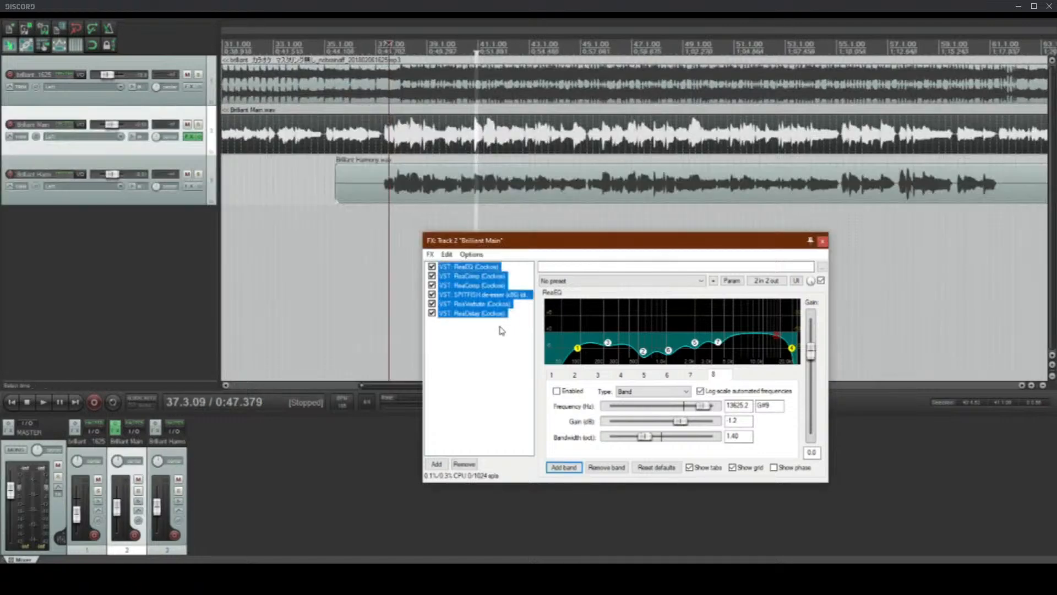
double_click(378, 171)
key(Escape)
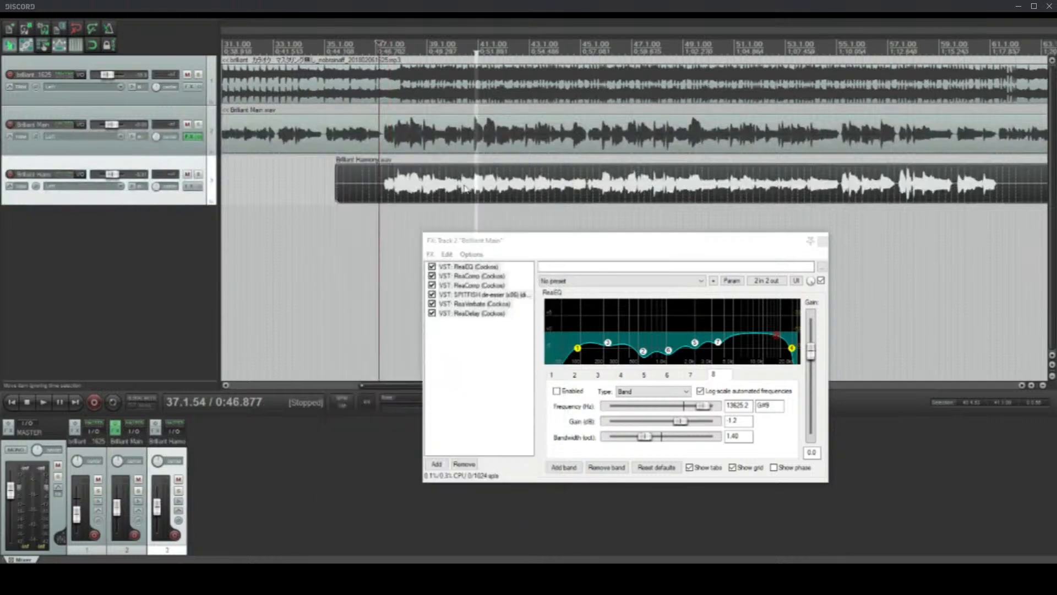
click(190, 187)
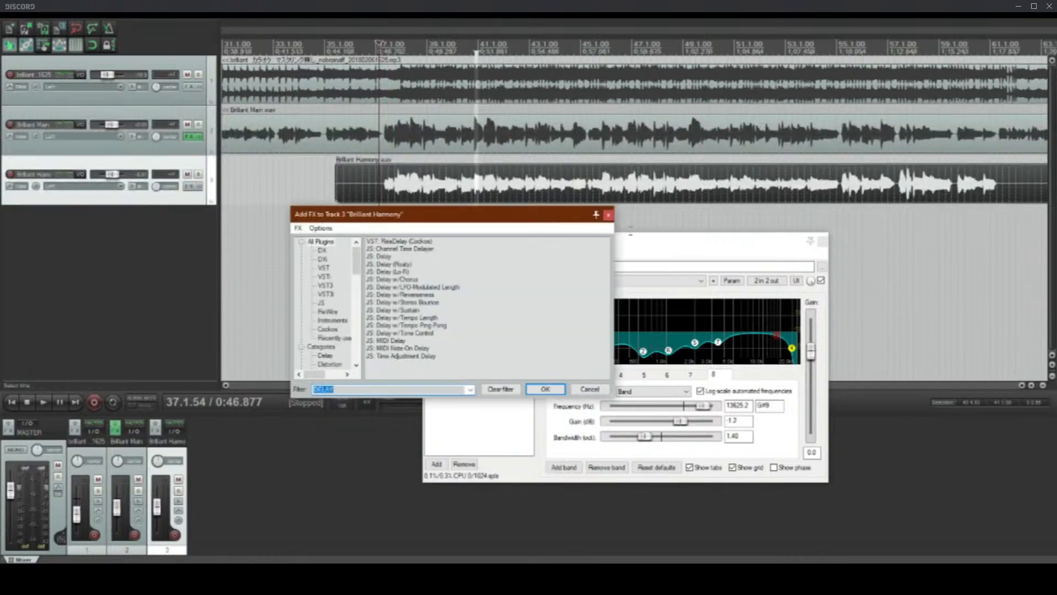
double_click(381, 256)
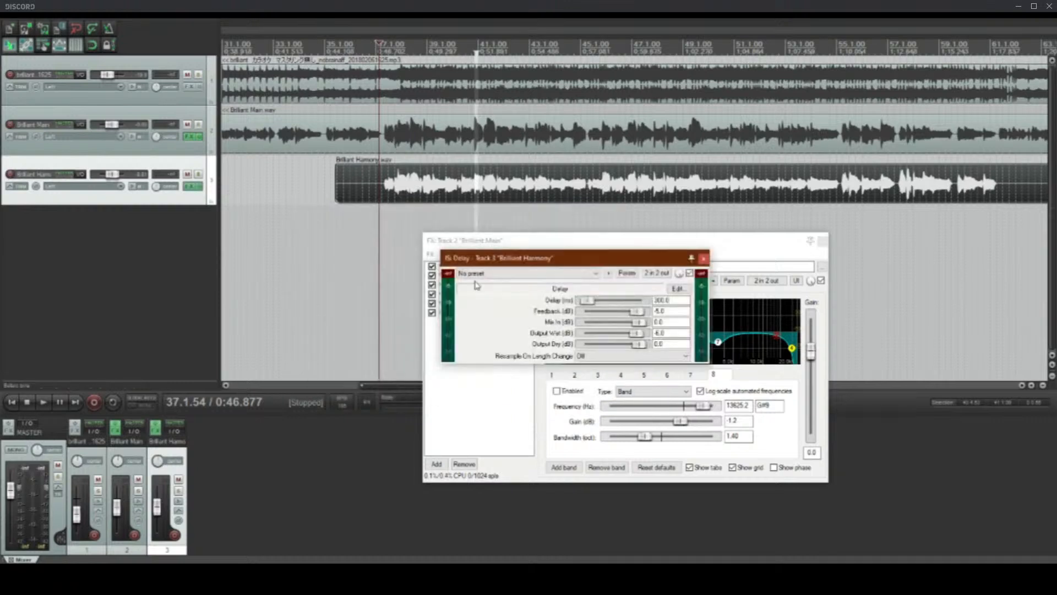
click(704, 258)
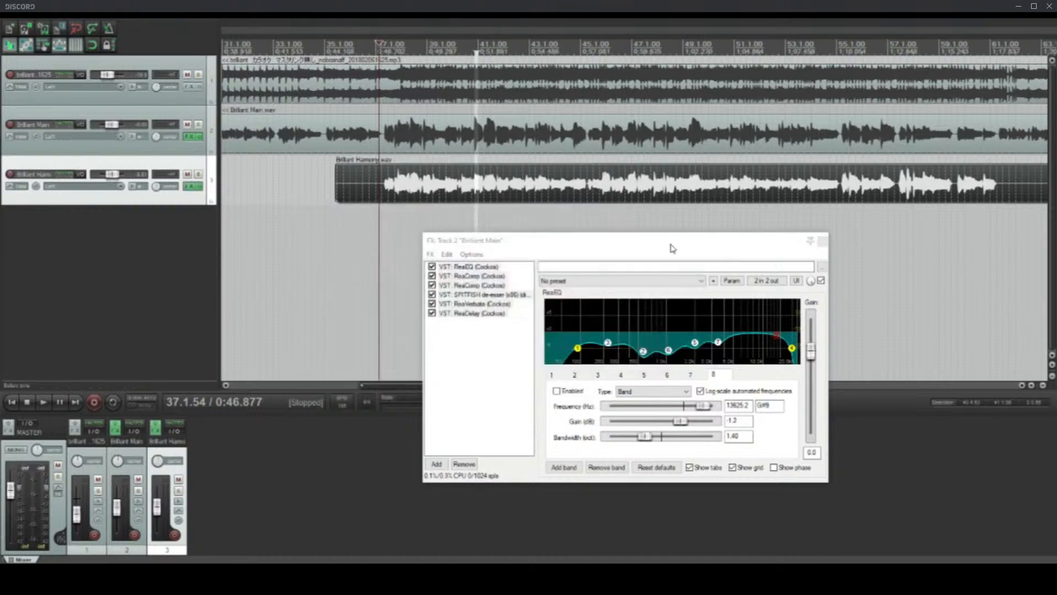
Step: Paste the copied effects into the harmony track's empty FX chain and bypass its ReaDelay
click(188, 188)
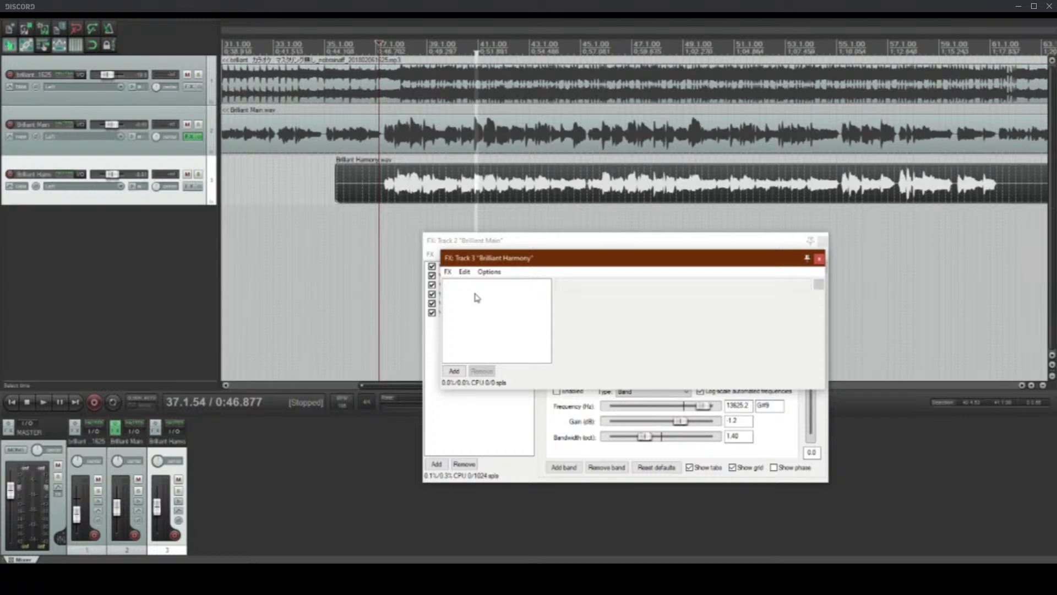
key(ctrl+v)
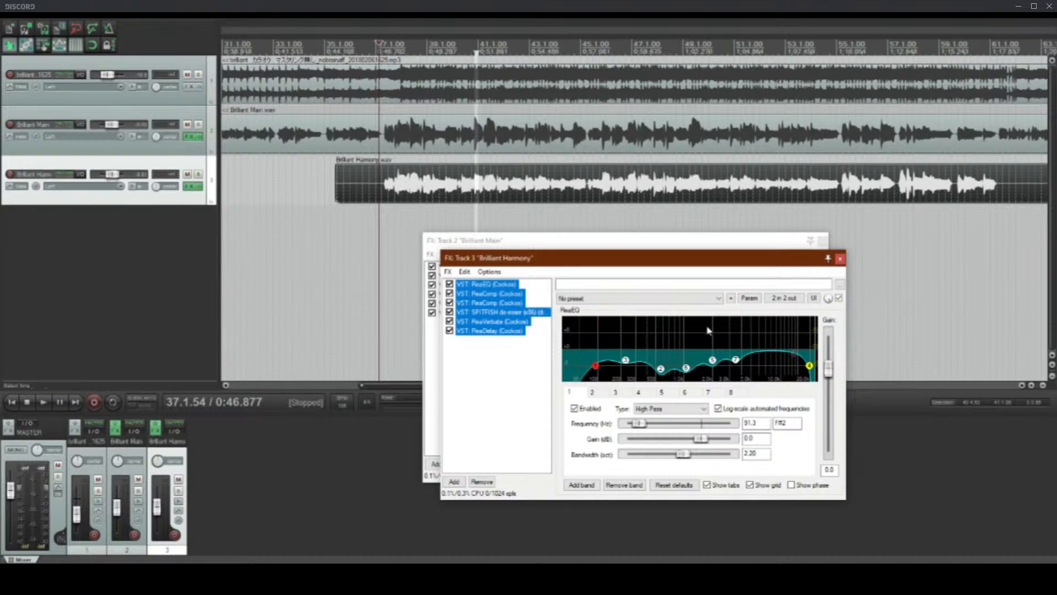
click(381, 187)
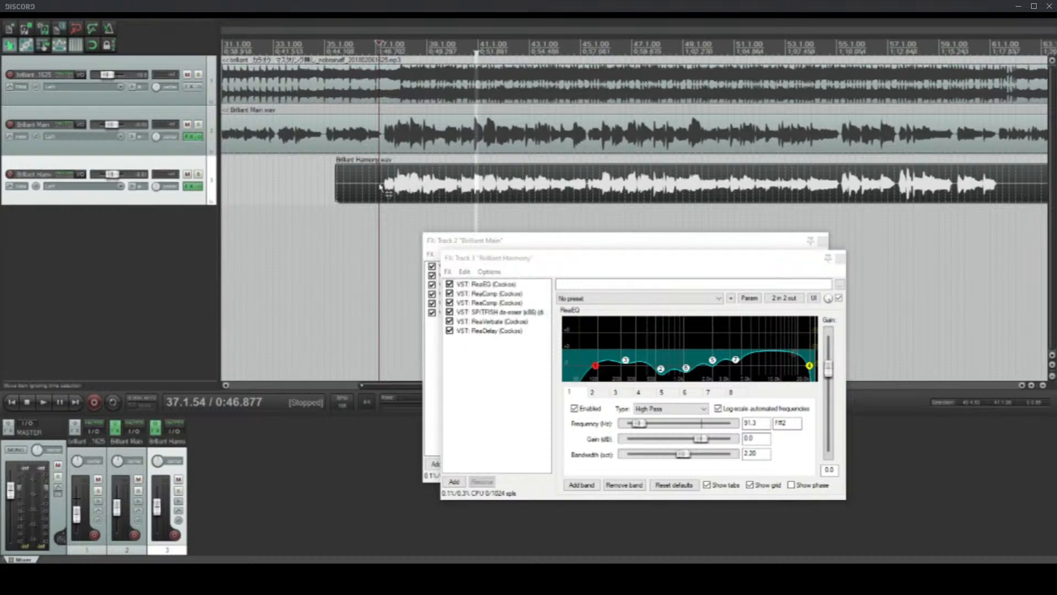
click(381, 187)
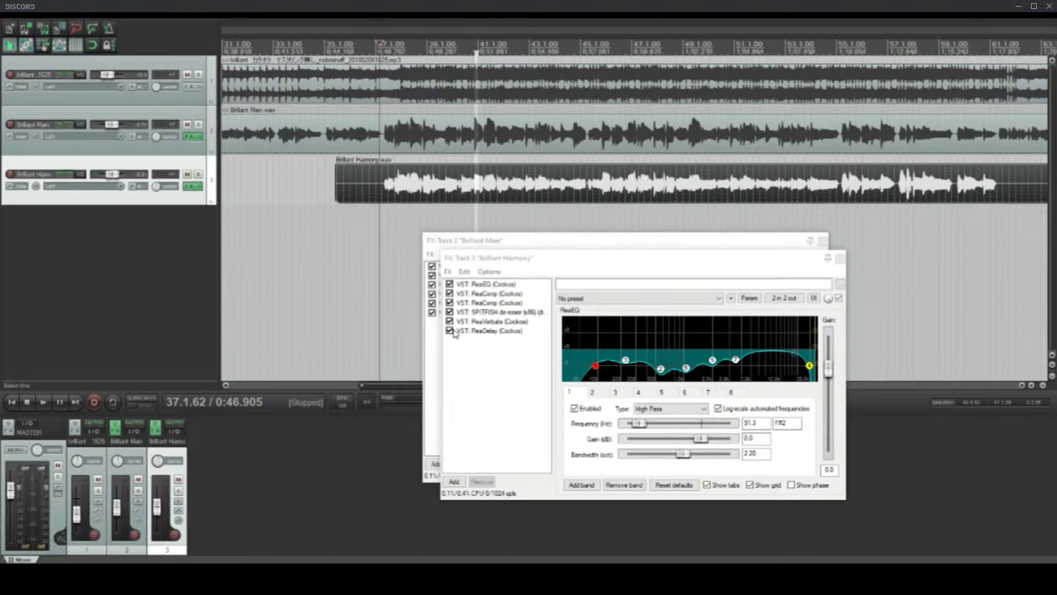
click(450, 331)
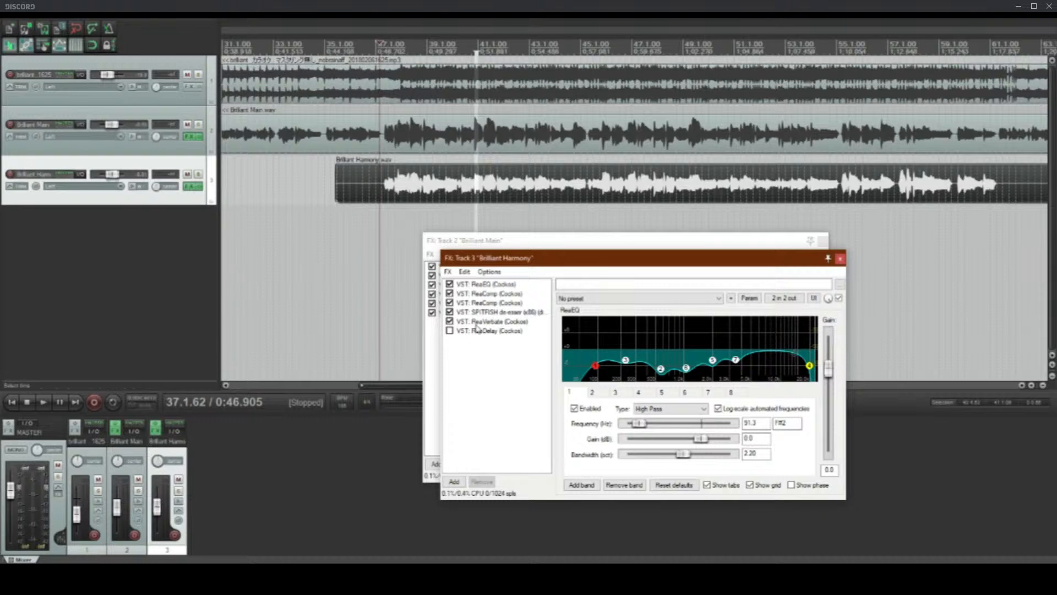
Step: Place the edit cursor just before the harmony singing begins and lower the harmony track's volume
click(367, 185)
drag(109, 175, 105, 176)
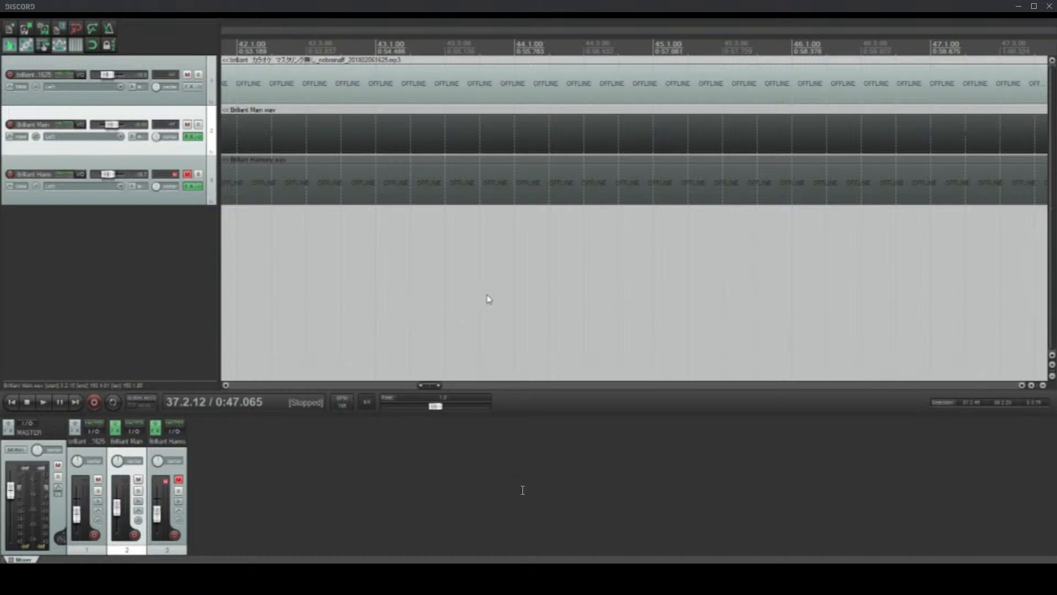
Step: Place the edit cursor at 37.2.97 on the main vocal and bring the harmony track's FX chain window to the front
click(444, 297)
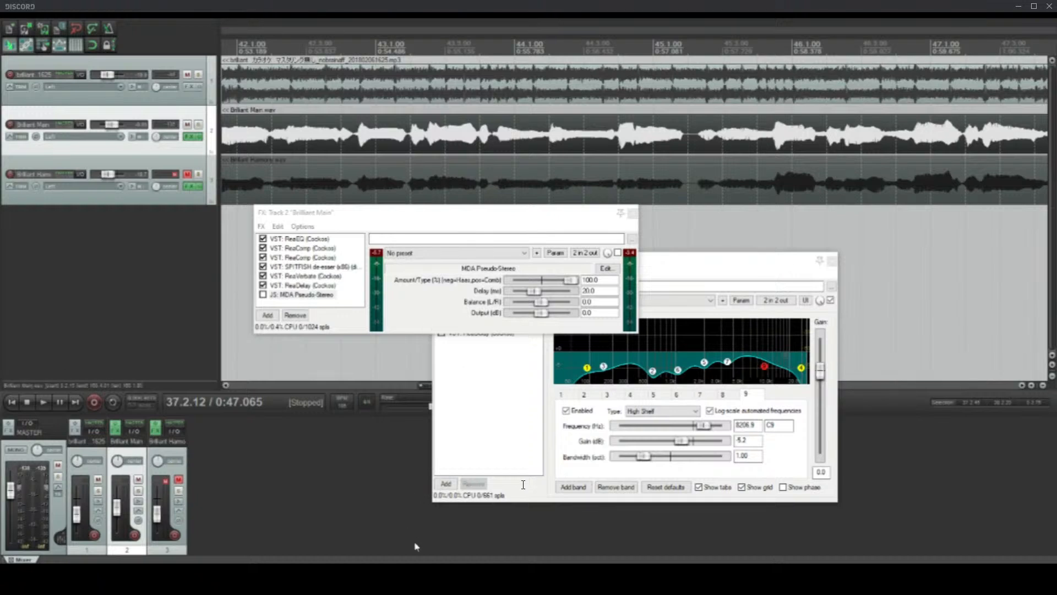
scroll(468, 179, down, 4)
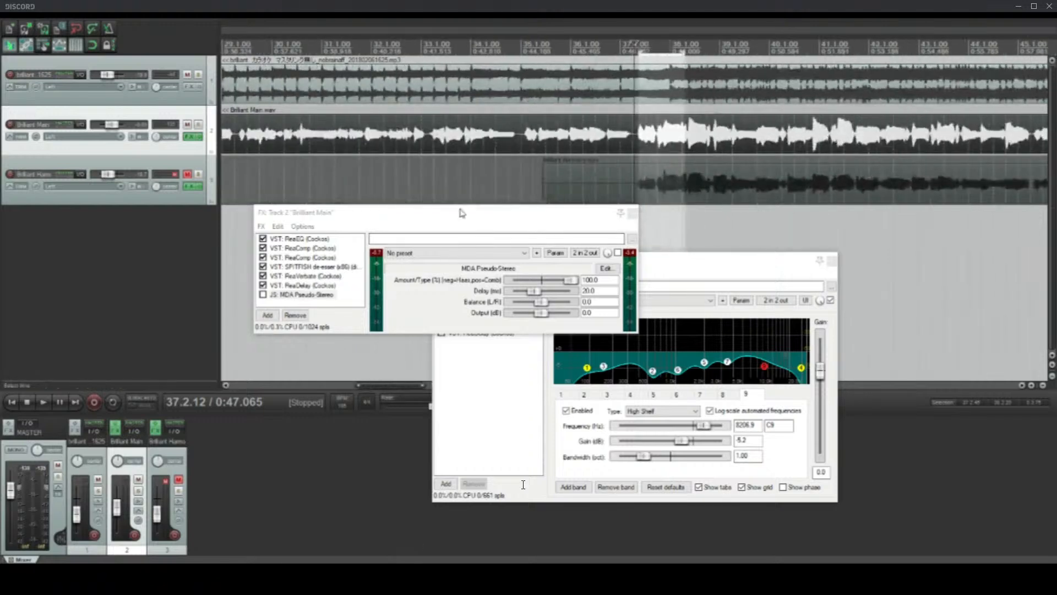
scroll(554, 200, down, 3)
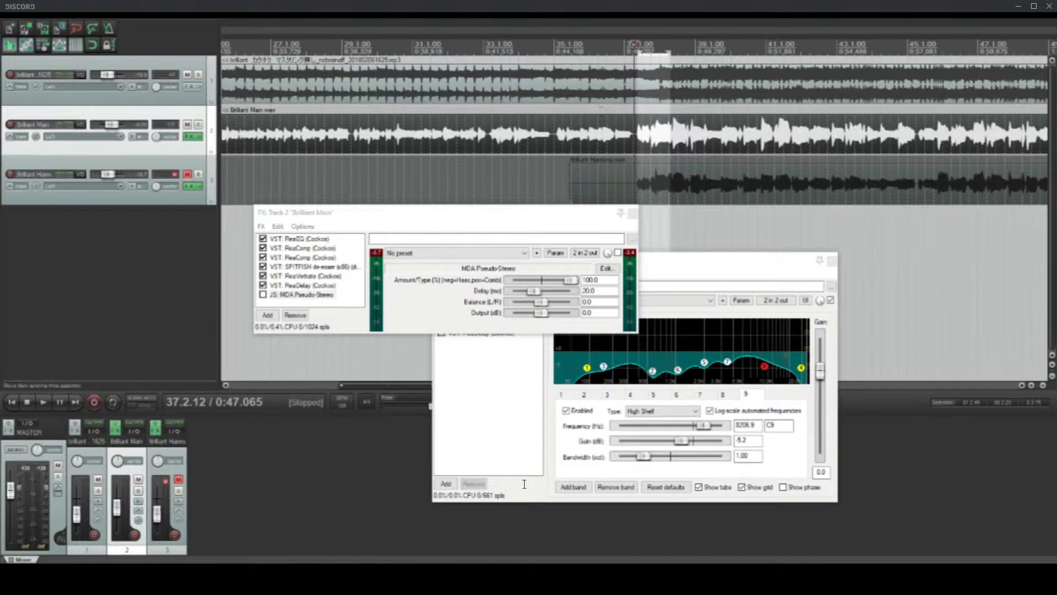
click(642, 147)
scroll(642, 148, up, 3)
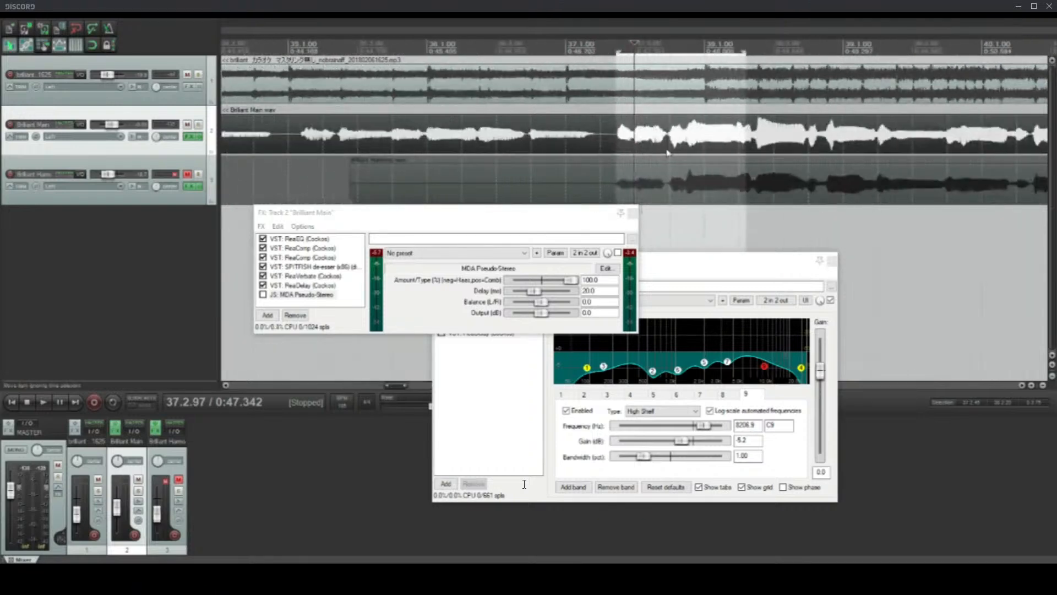
scroll(712, 151, down, 3)
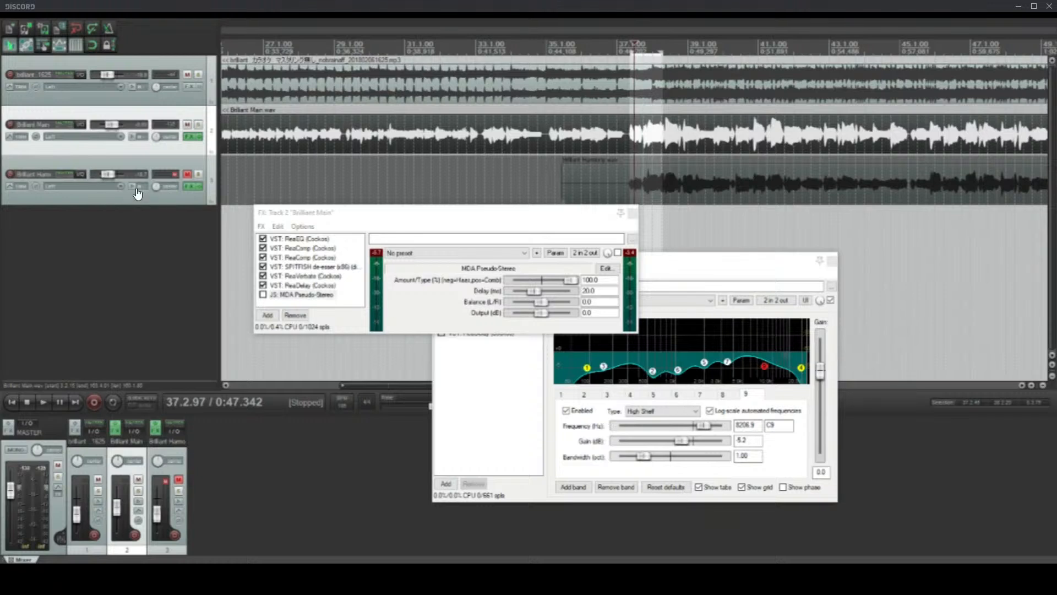
click(698, 281)
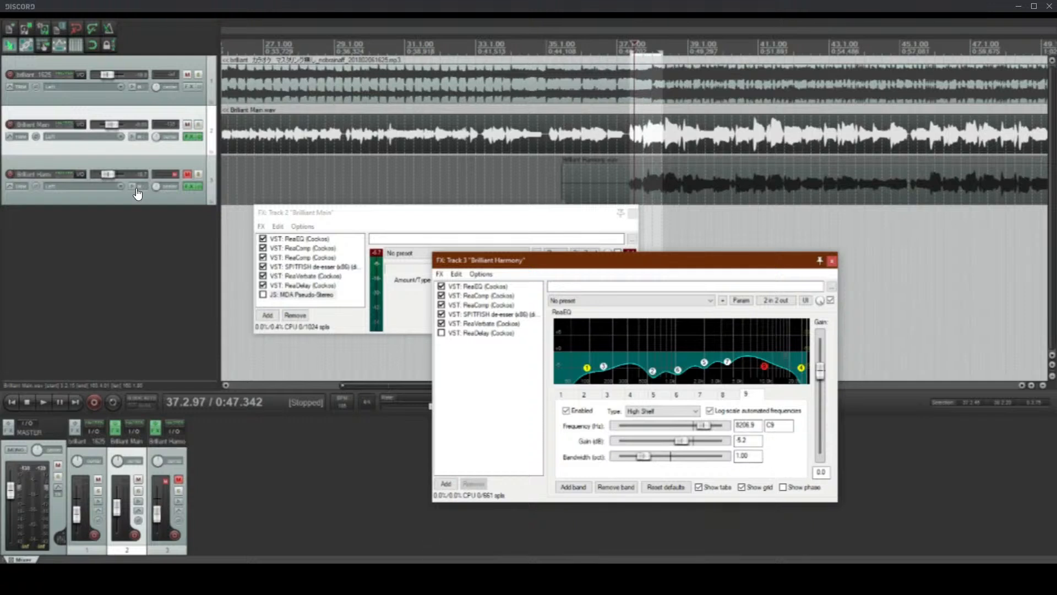
key(alt+Tab)
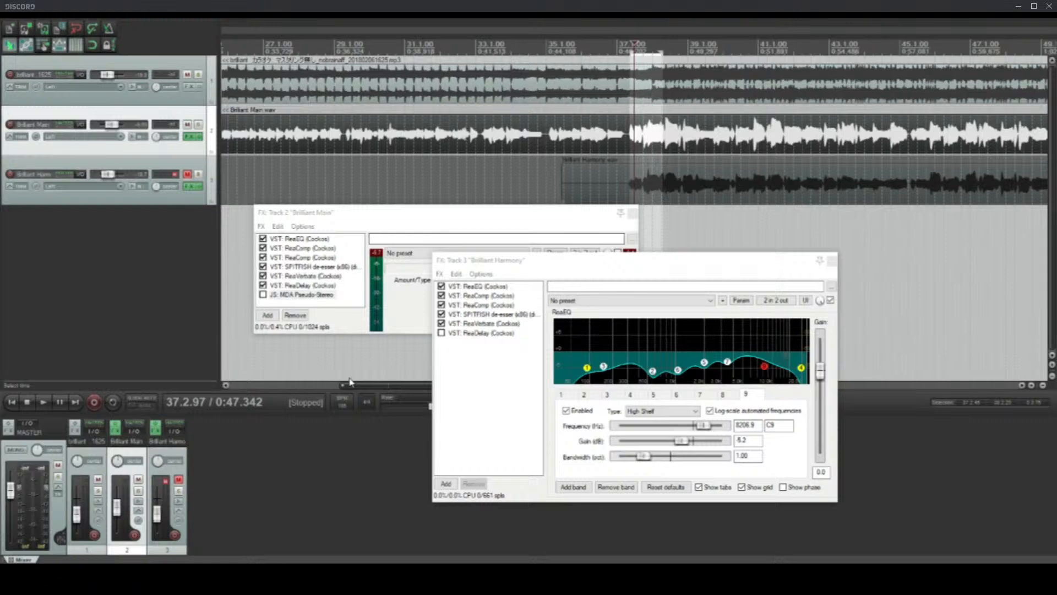
Step: Open the first project in the list of recent projects
click(3, 19)
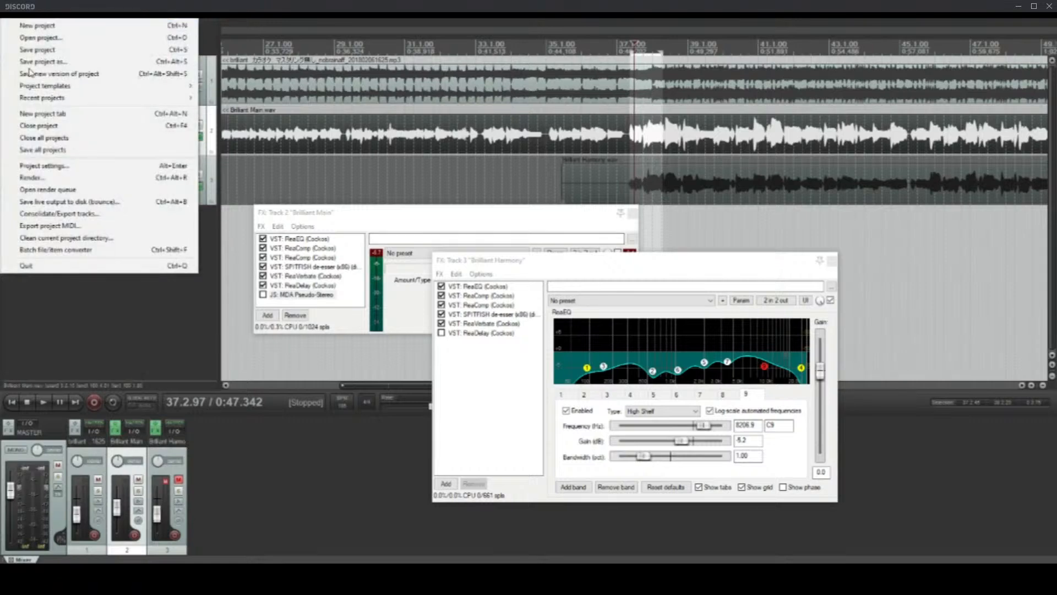
mouse_move(43, 98)
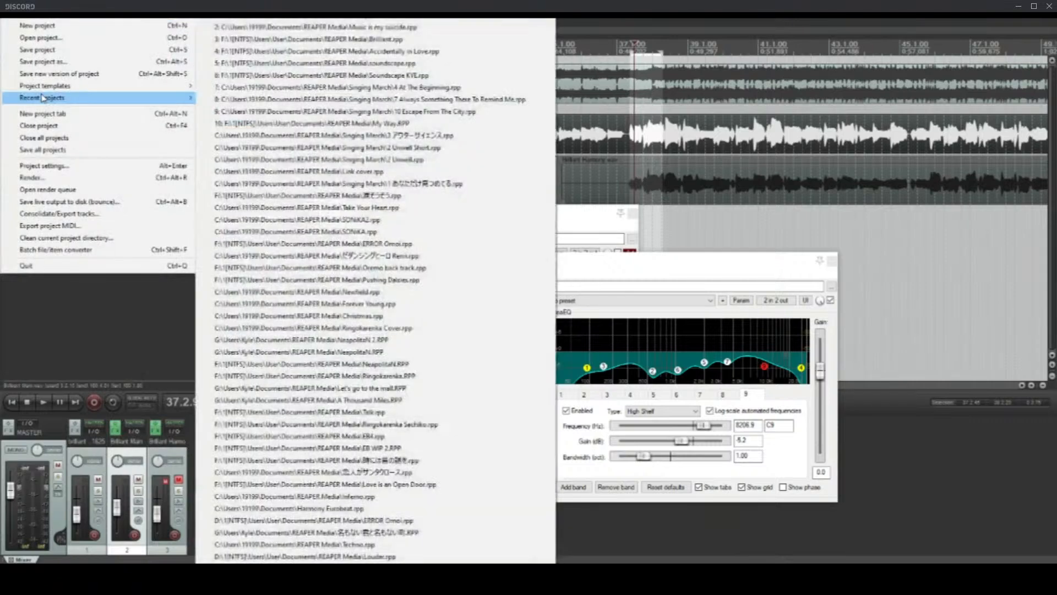
click(380, 18)
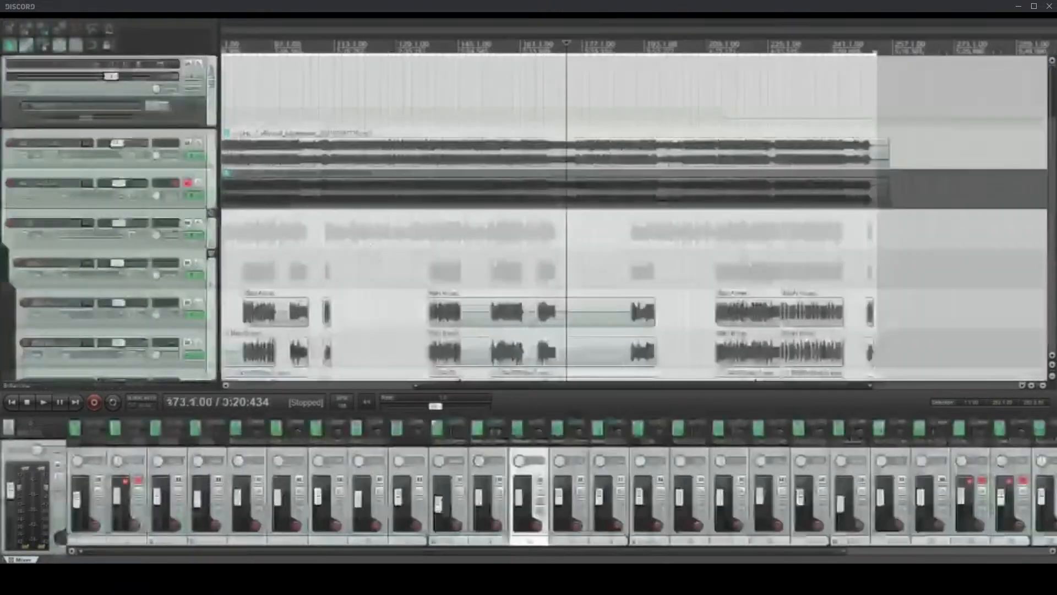
Step: Examine how the Main A to D chorus vocals are layered inside the Unison folder, around bars 72 to 93
scroll(158, 221, down, 3)
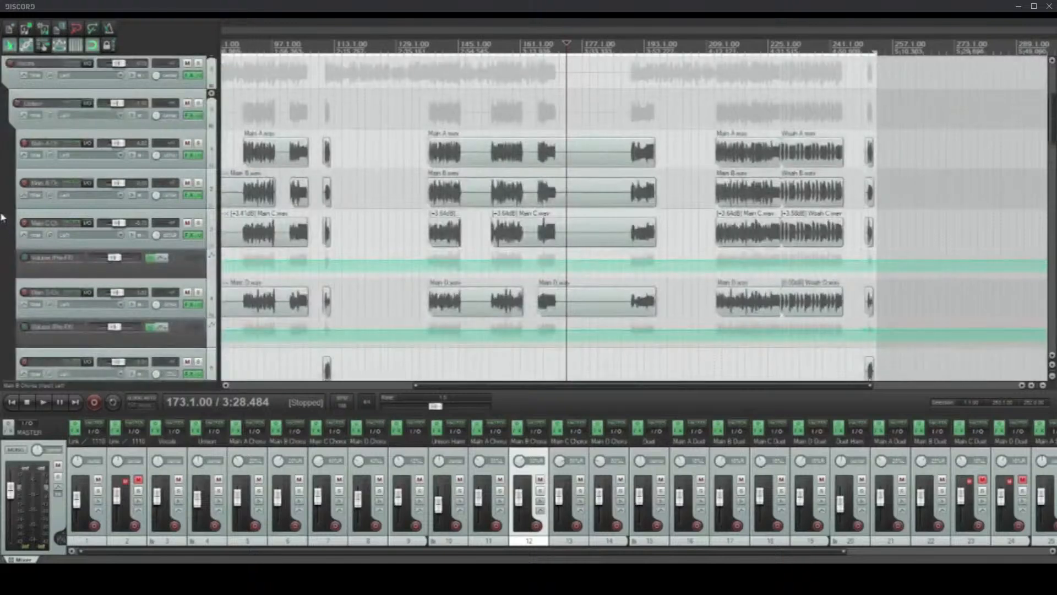
scroll(282, 277, up, 1)
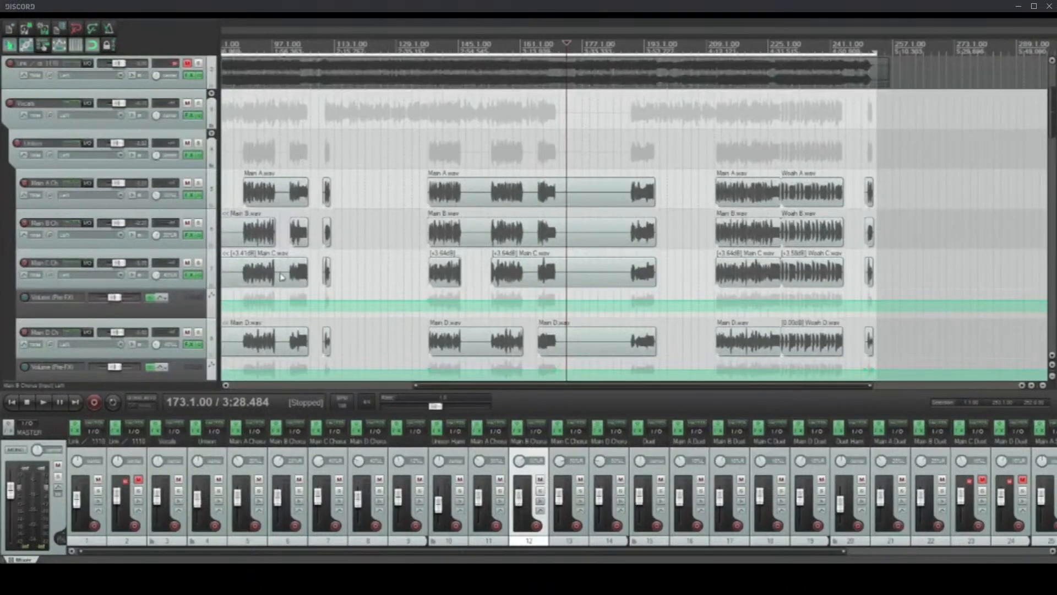
click(257, 192)
scroll(257, 192, up, 4)
scroll(355, 219, down, 1)
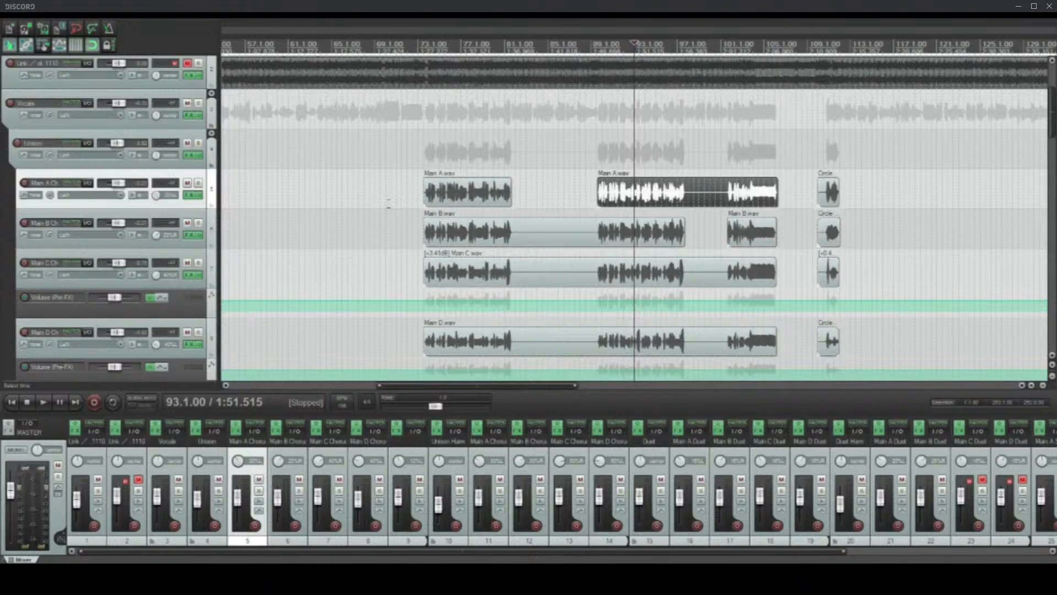
click(407, 203)
scroll(3, 275, up, 2)
Step: Look through the remaining vocal tracks, from the unison harmonies and duets down to the rap track with its bypass envelopes
scroll(3, 277, down, 9)
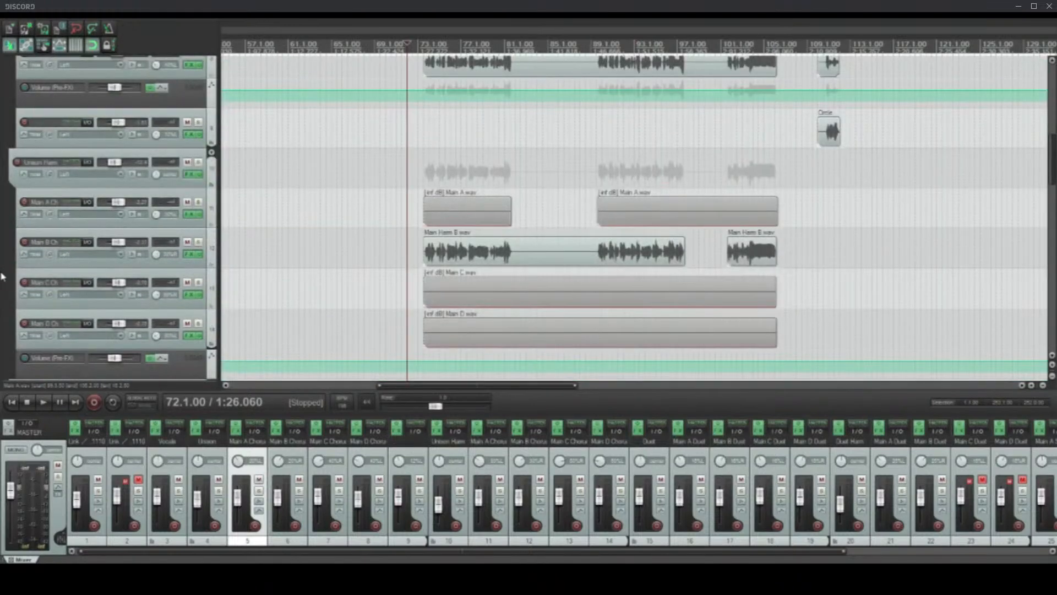
scroll(3, 277, down, 8)
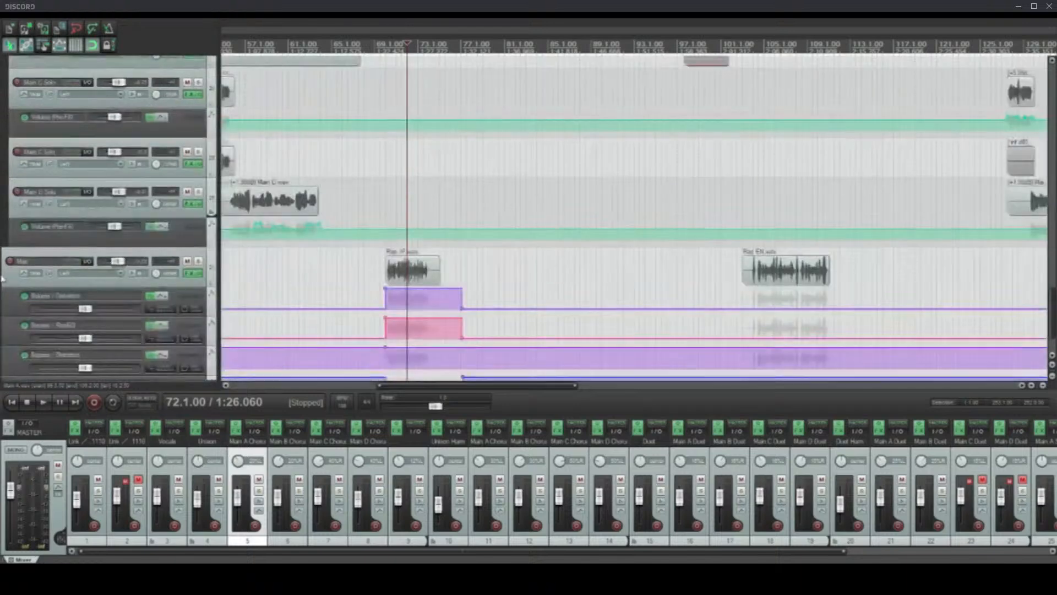
scroll(3, 279, up, 5)
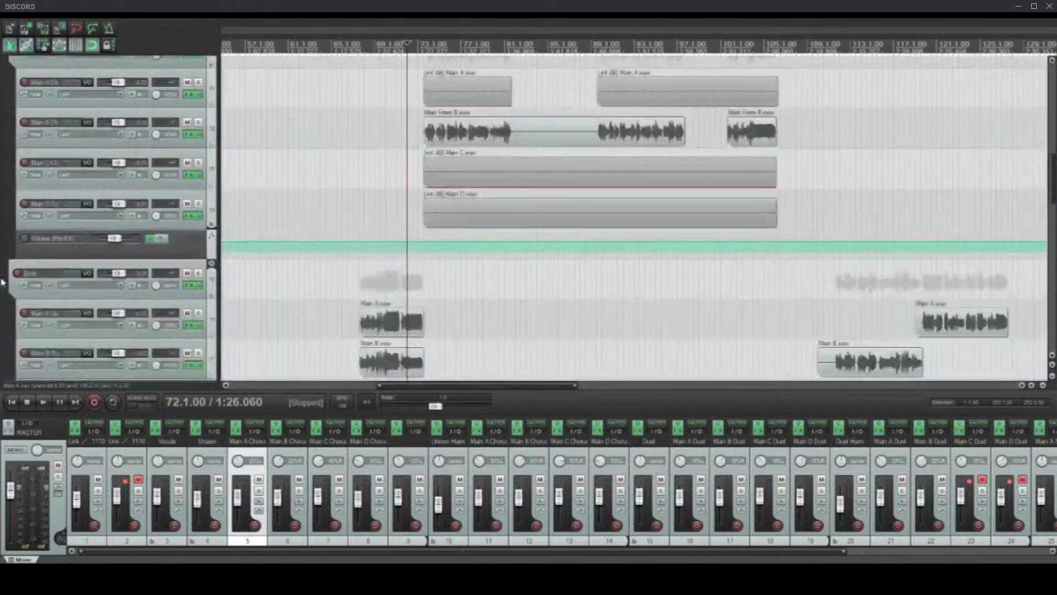
scroll(3, 281, up, 6)
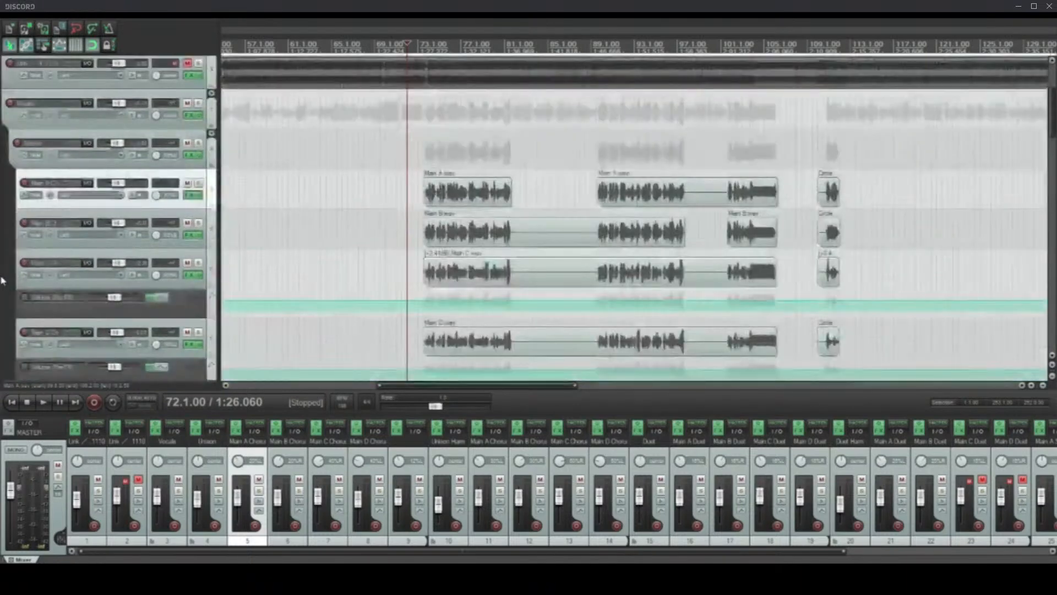
Step: Review the whole song's arrangement of backing and grouped vocals, placing the edit cursor at 9.1.00 on the Unison folder track
scroll(378, 198, down, 5)
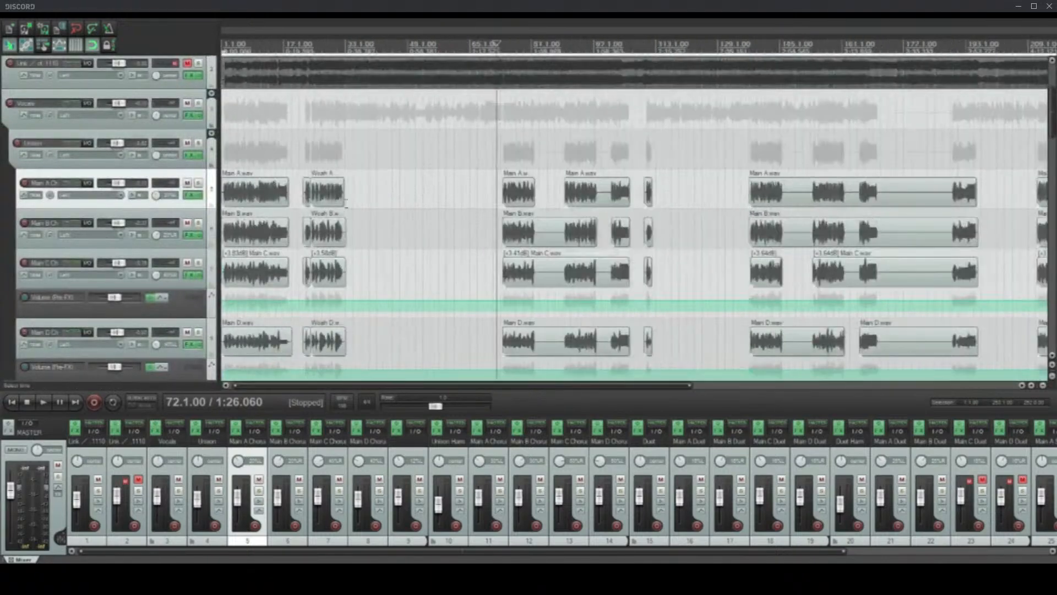
scroll(416, 215, up, 1)
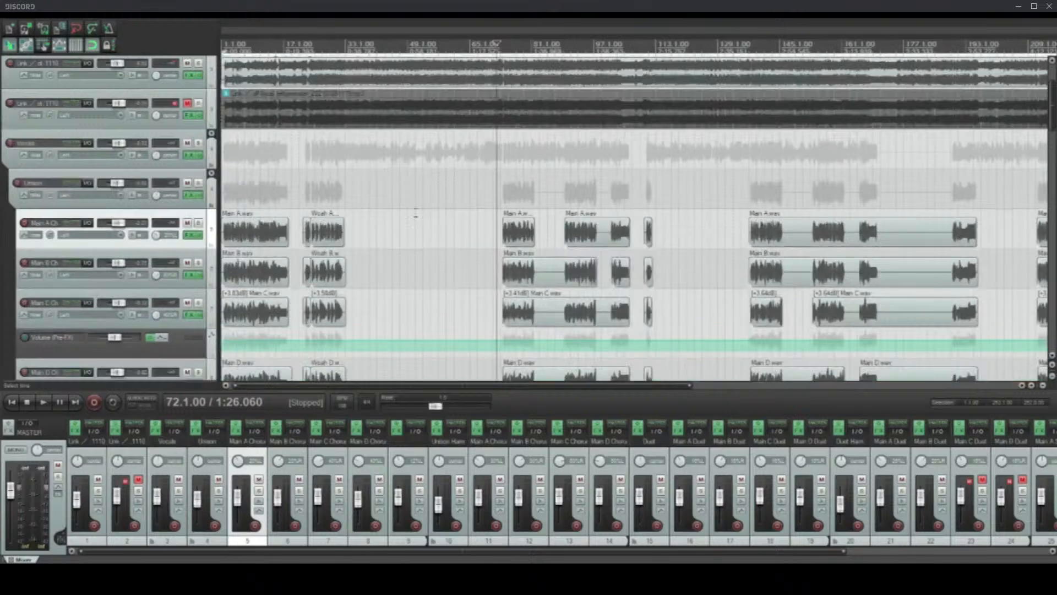
scroll(238, 194, down, 3)
click(238, 194)
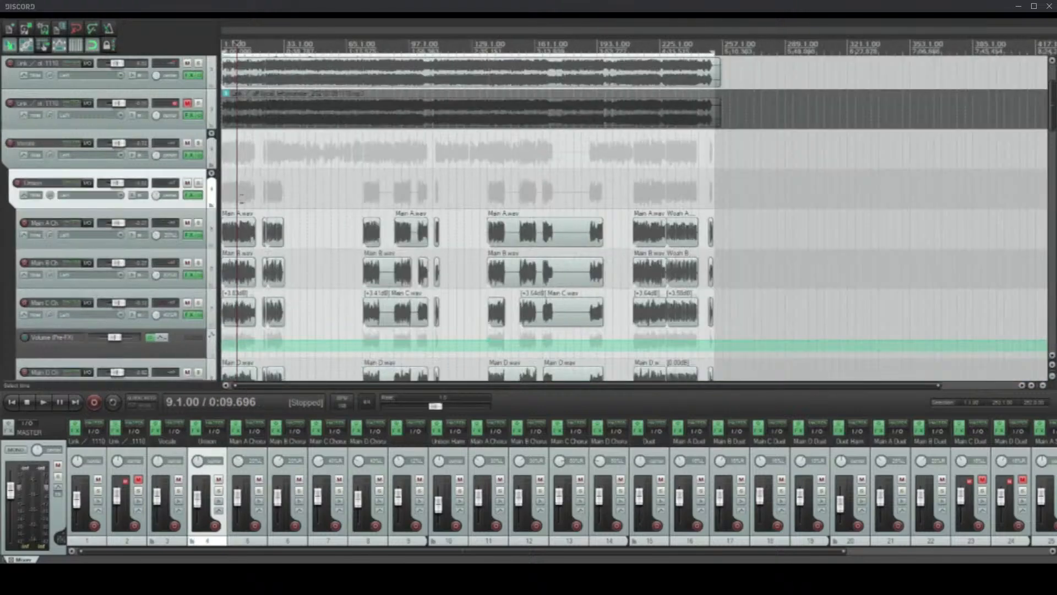
Step: Review the ReaEQ and ReaComp settings in the Unison folder's FX chain and close it
scroll(240, 194, up, 6)
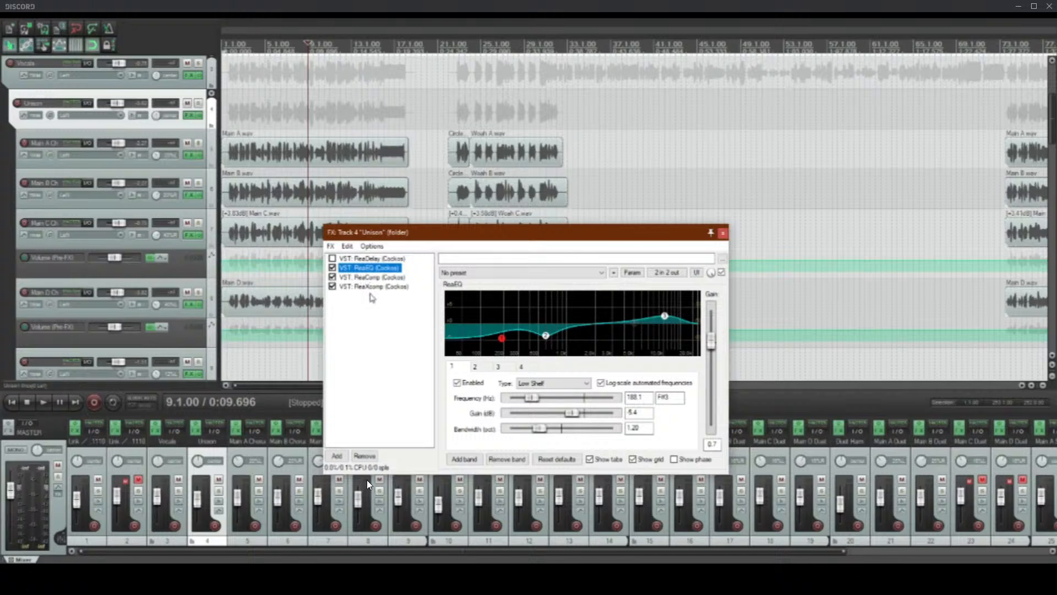
click(373, 277)
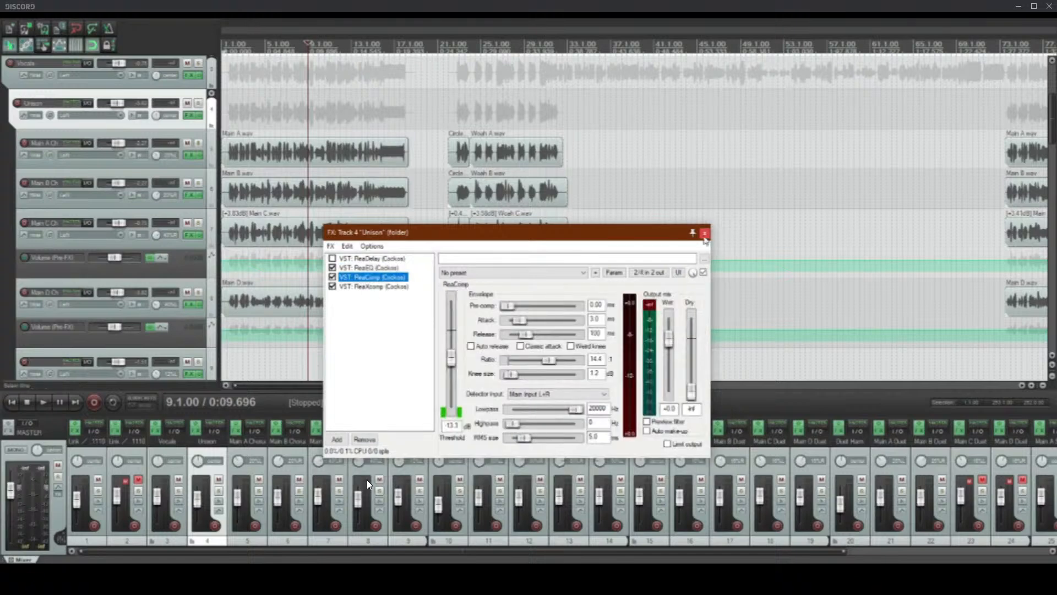
click(705, 234)
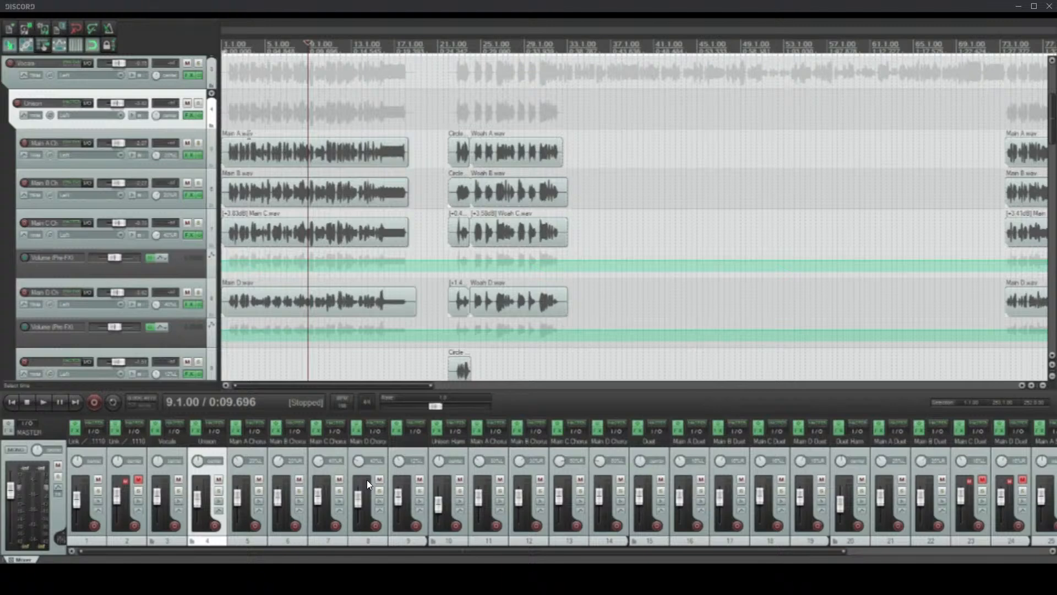
Step: Open the FX chains of the Main A, Main B, Main C and Main D Chorus tracks in the Unison folder
scroll(330, 172, up, 5)
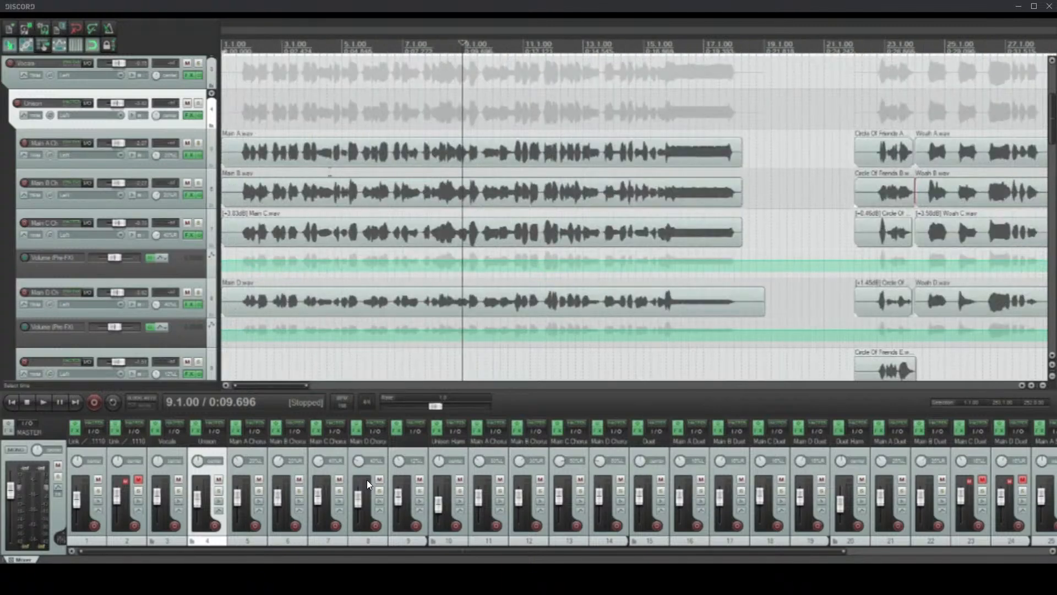
scroll(330, 172, up, 2)
click(253, 152)
click(190, 155)
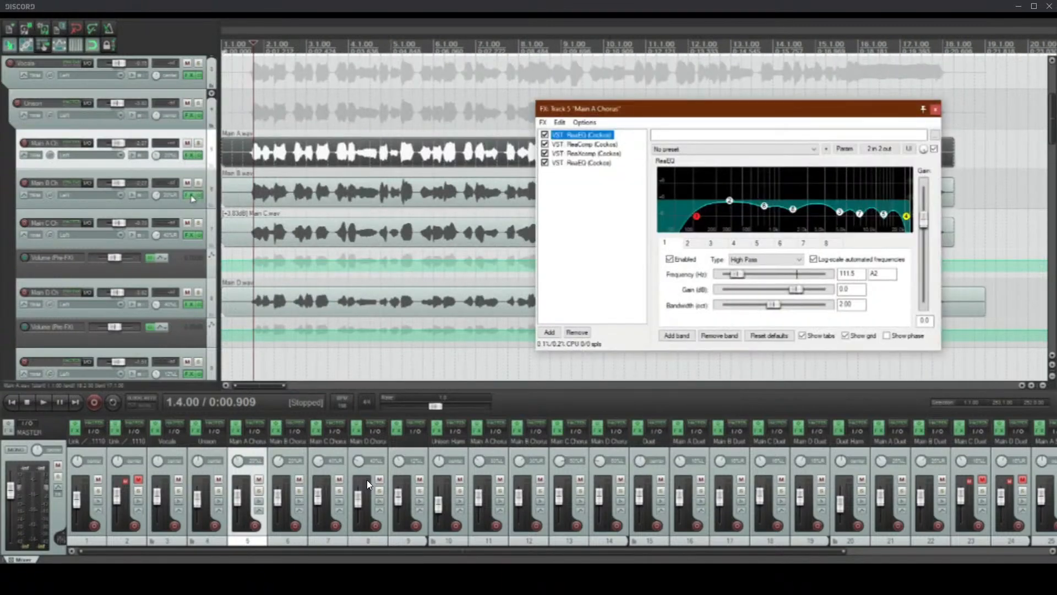
click(191, 195)
click(191, 234)
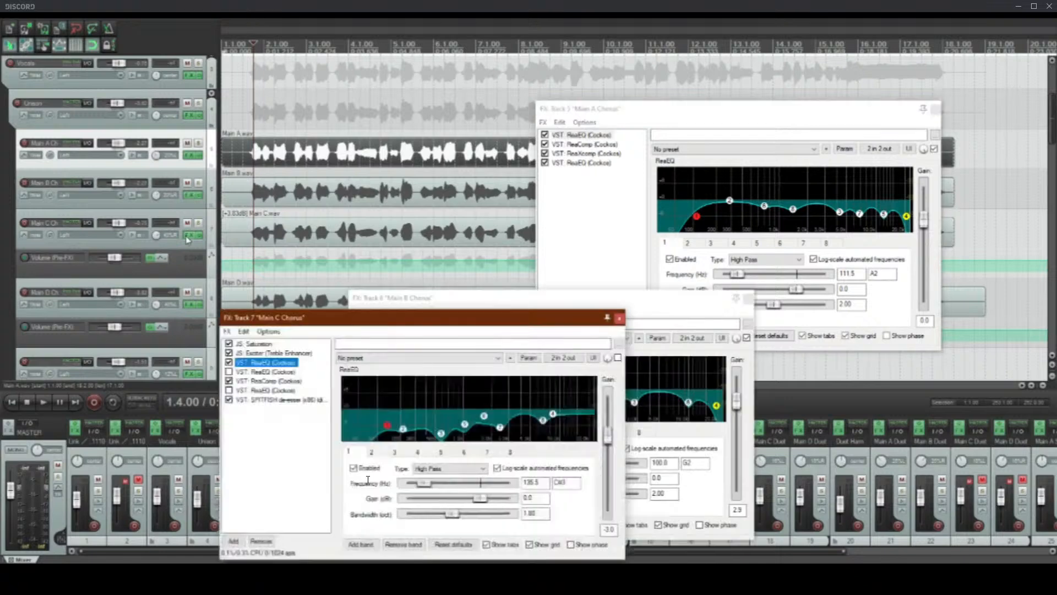
click(188, 304)
Step: Spread out the four chorus FX windows to compare their ReaEQ curves side by side, and close them all
drag(744, 183, 434, 85)
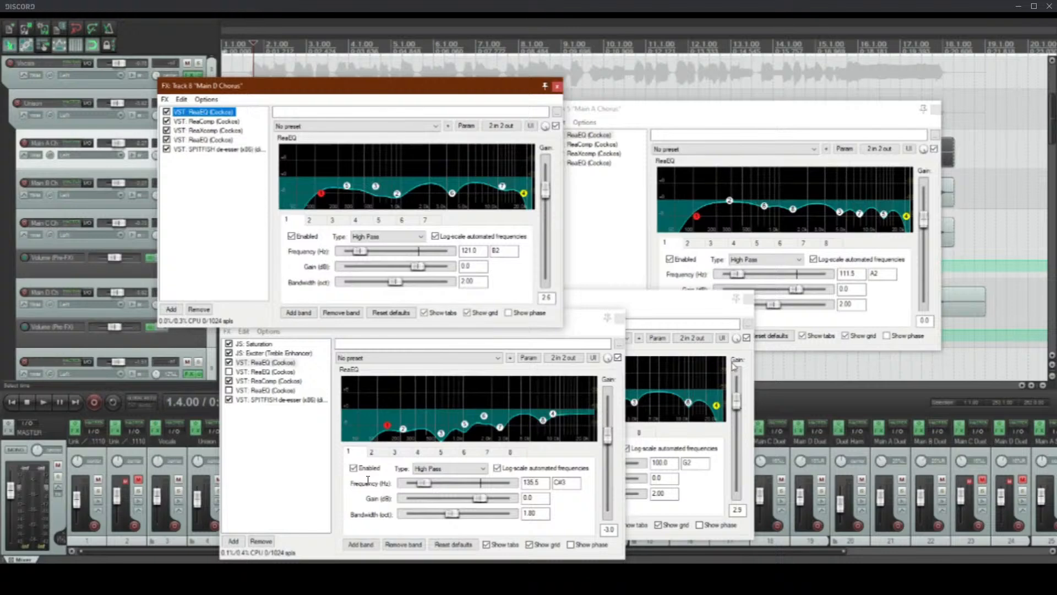
drag(677, 301, 941, 338)
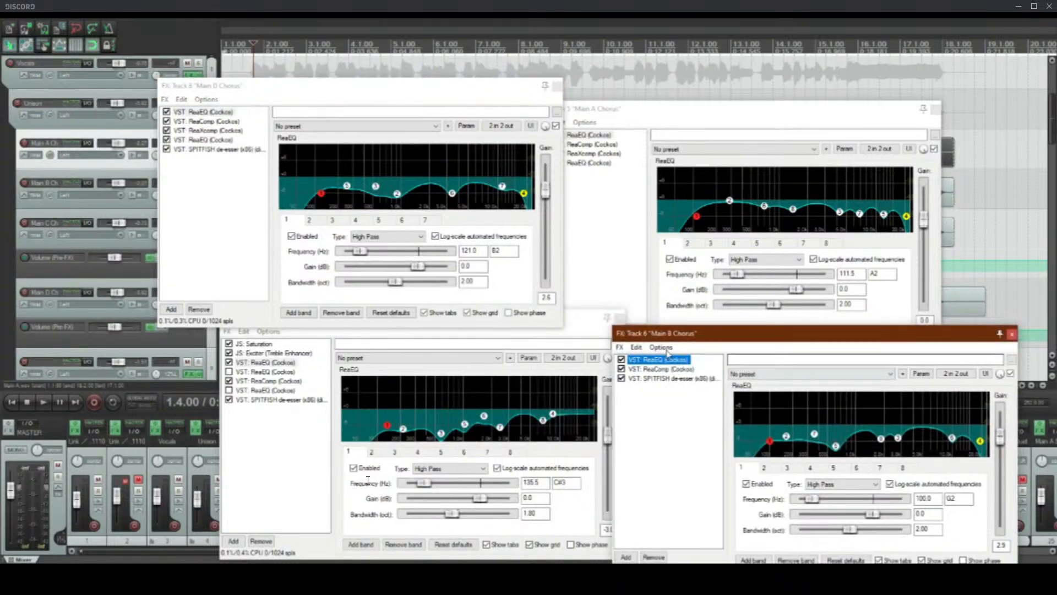
click(620, 317)
click(1014, 334)
click(935, 109)
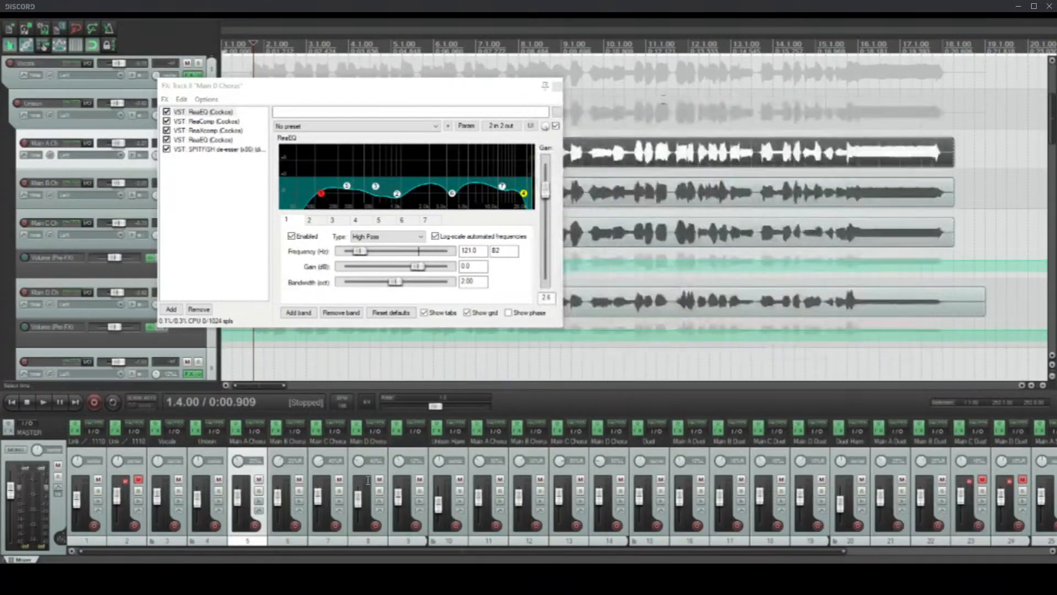
click(557, 85)
Step: Select the first off-vocal backing track, view its list of available envelopes and close the list
scroll(3, 225, up, 4)
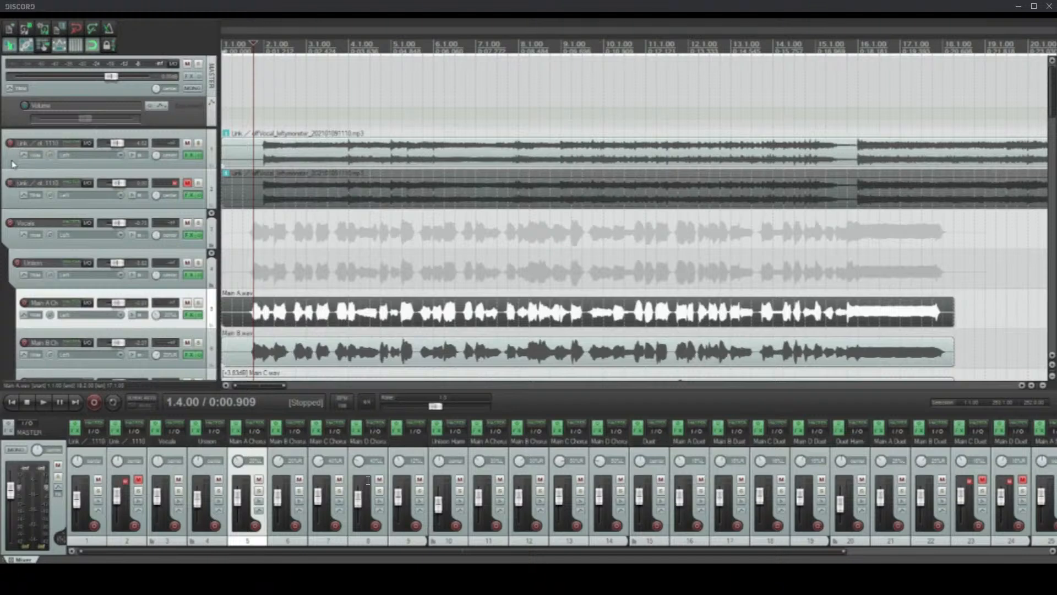
click(13, 164)
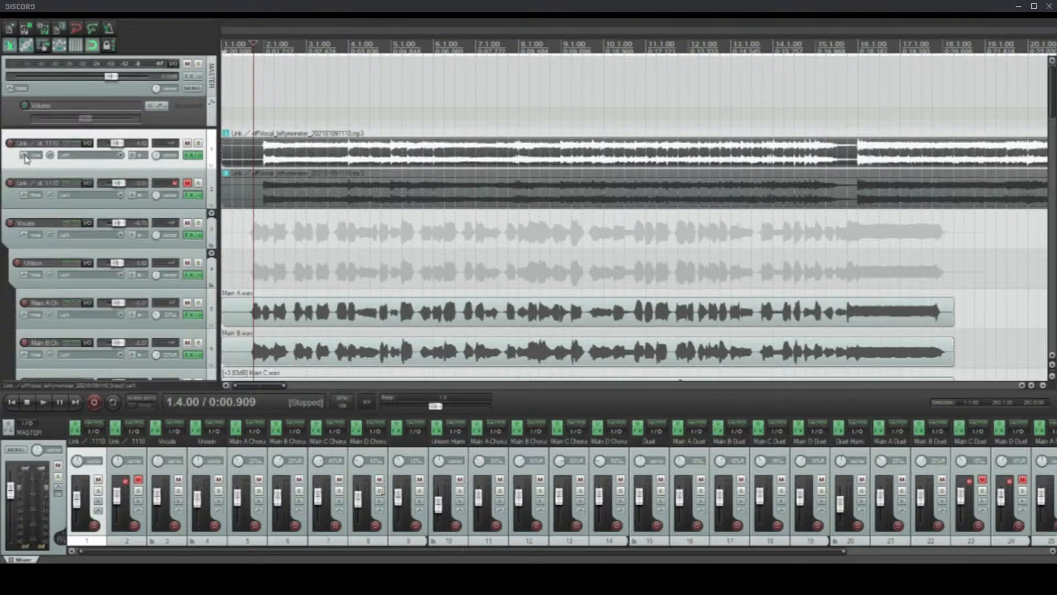
click(22, 156)
drag(296, 136, 286, 44)
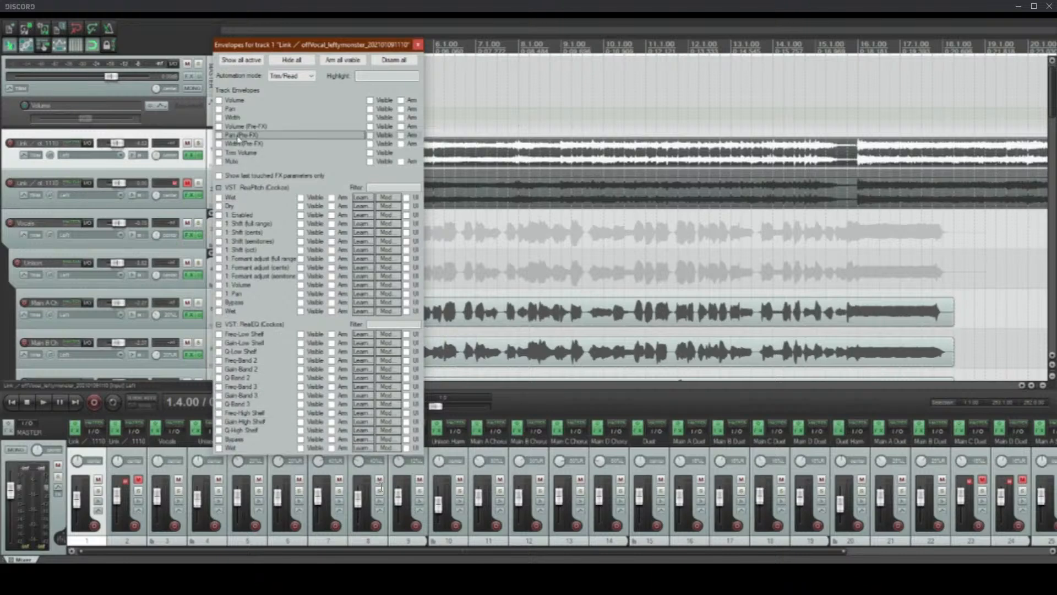
click(418, 44)
Step: Select the Main A to Main D Chorus tracks inside the Unison folder together
scroll(3, 199, down, 4)
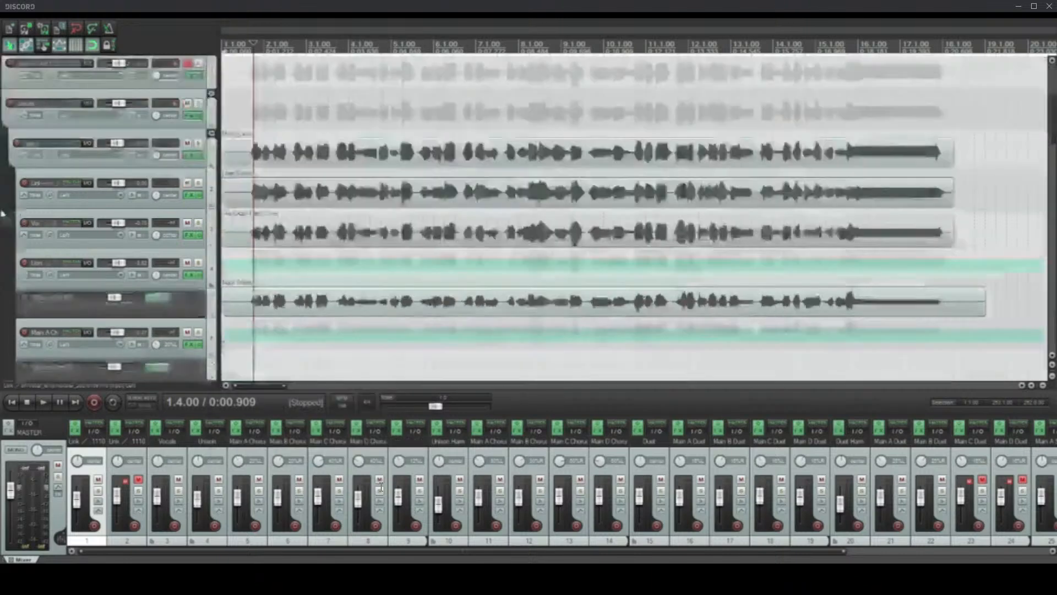
scroll(3, 200, down, 3)
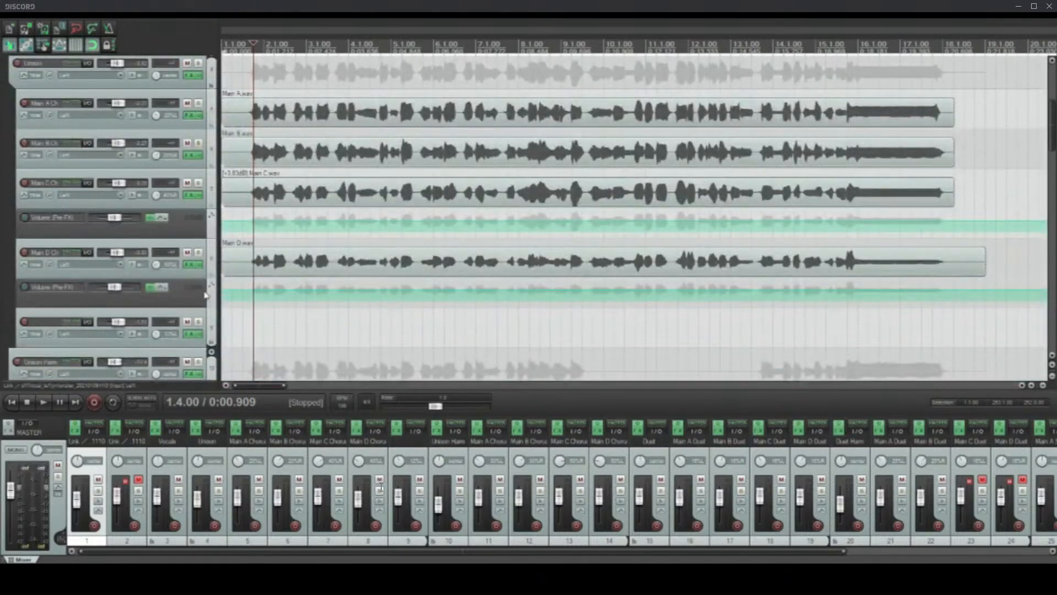
click(205, 106)
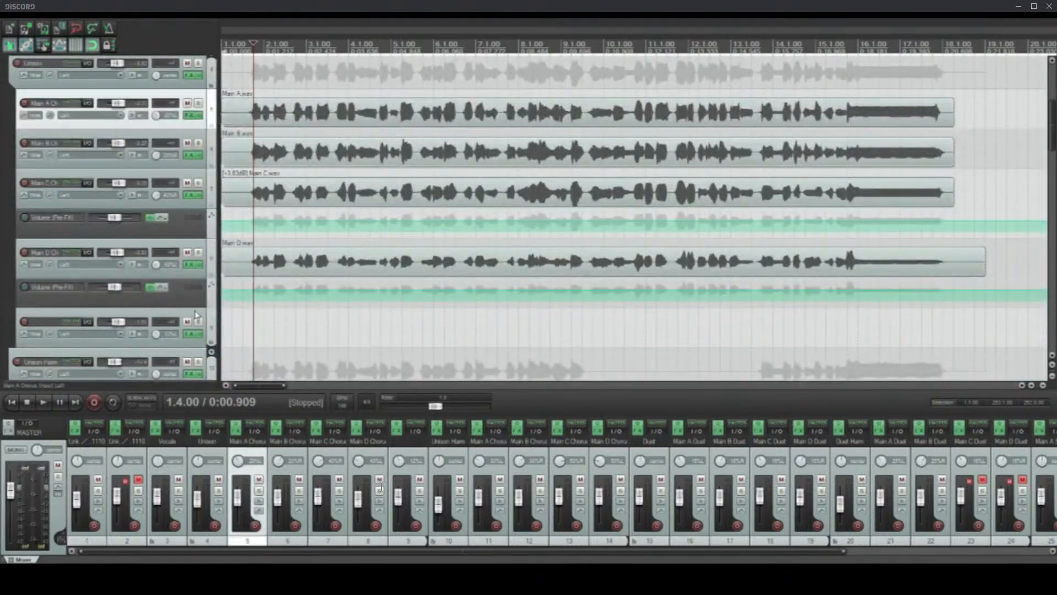
shift+click(214, 260)
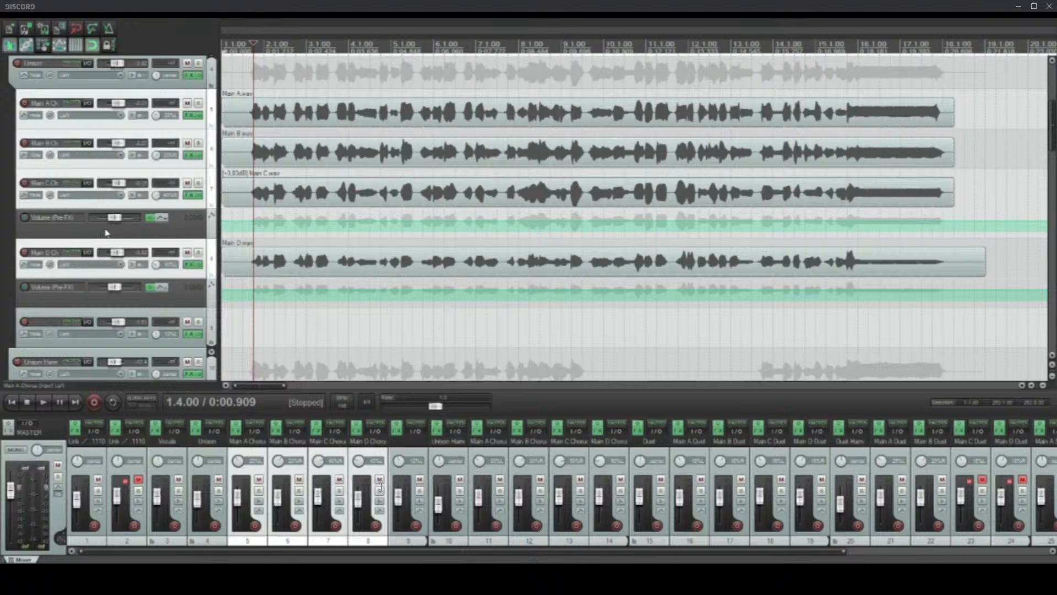
Step: Select the Unison folder track and review the FX chain of the Main A Chorus track inside it
scroll(3, 264, up, 1)
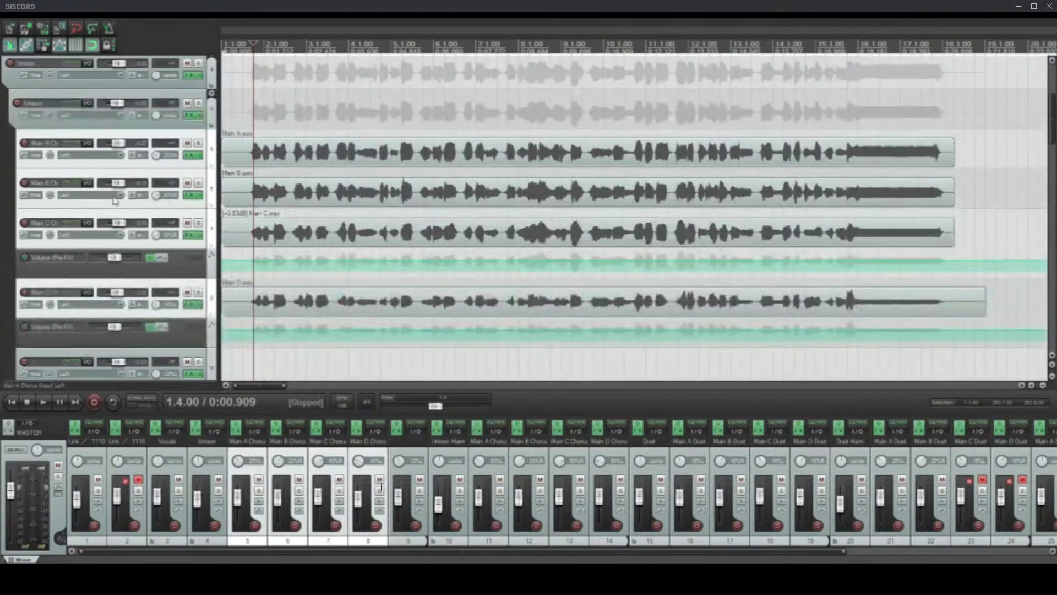
click(214, 115)
click(190, 155)
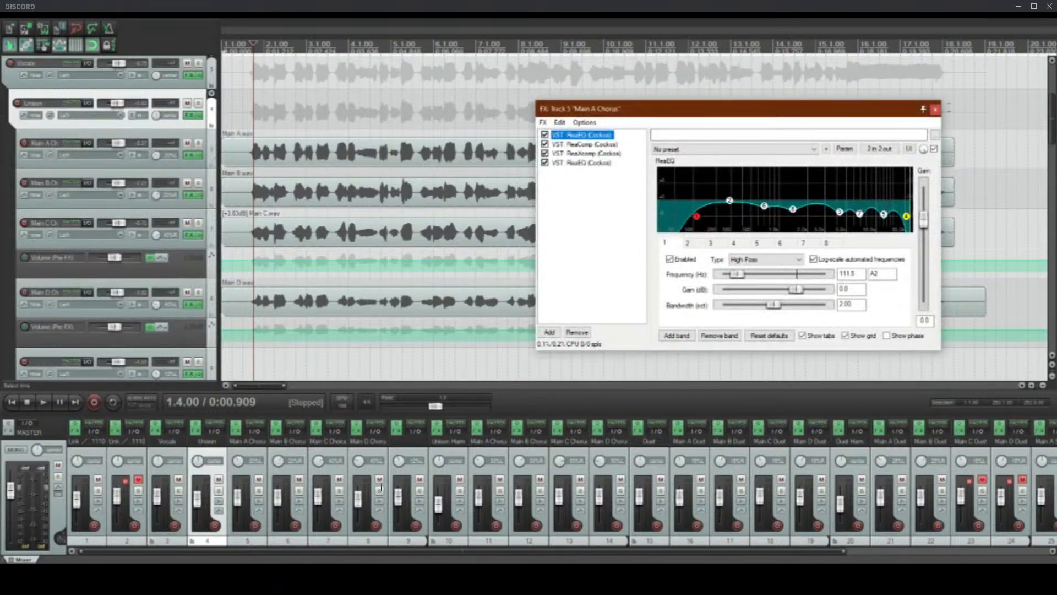
click(936, 110)
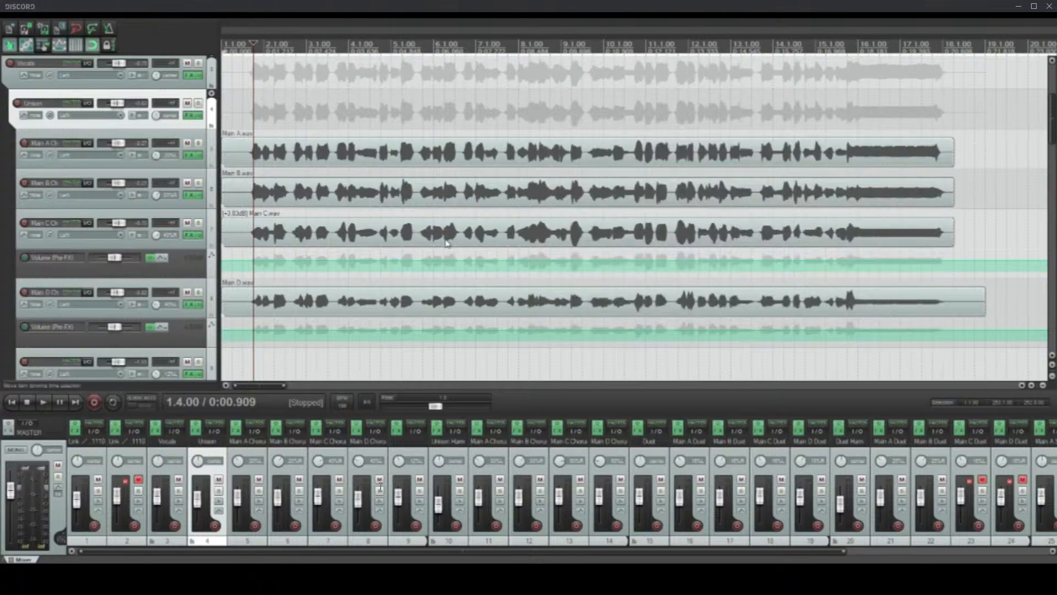
Step: Look through the track groups below Unison, from the unison harmonies to the Duet and Duet Harm folders
scroll(460, 276, down, 3)
scroll(3, 288, down, 3)
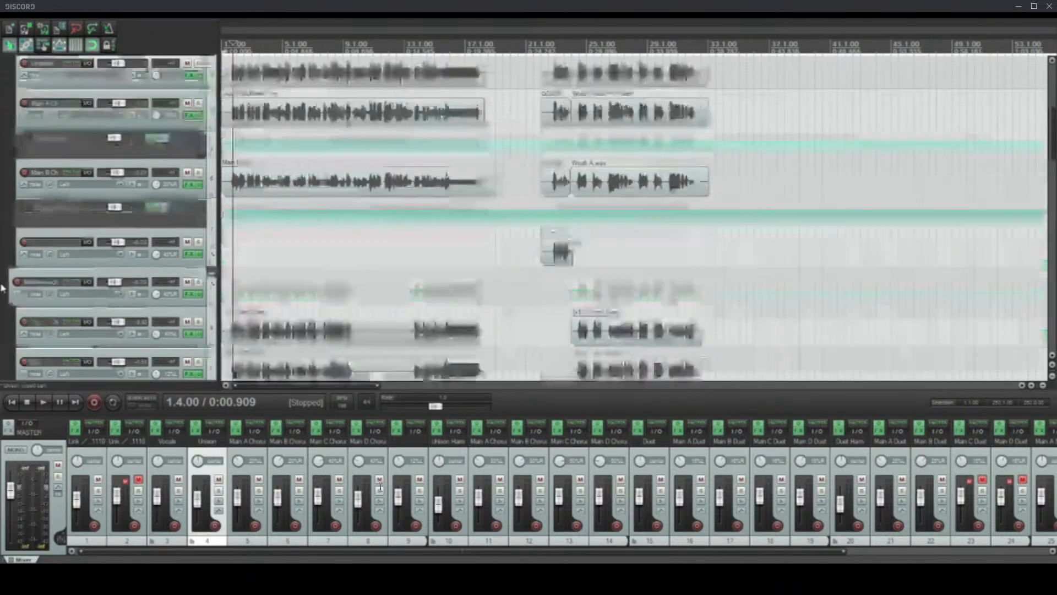
scroll(3, 288, down, 5)
scroll(3, 286, up, 4)
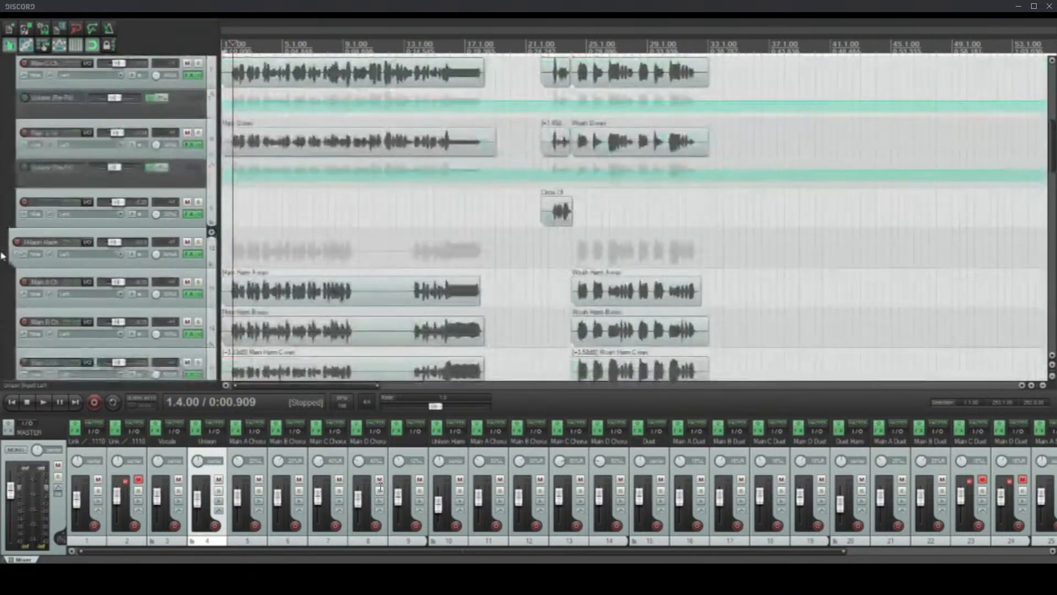
scroll(3, 259, down, 6)
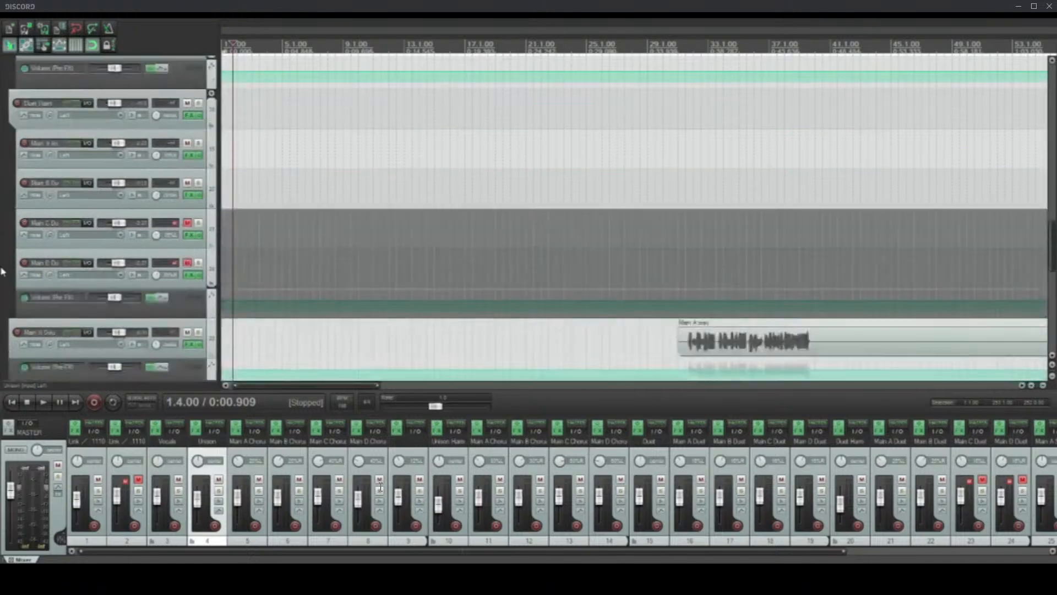
scroll(2, 270, up, 5)
scroll(353, 253, down, 4)
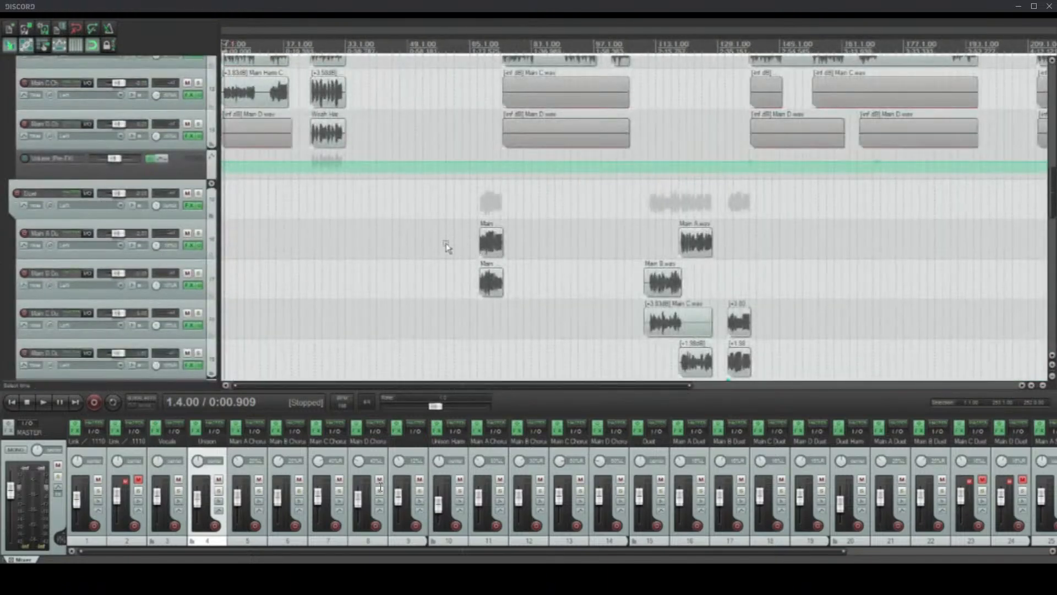
Step: Examine the first Main A and Main B clips in the Duet folder, placing the edit cursor at 91.1.00 on the Main B Duet track
drag(446, 244, 555, 300)
click(474, 245)
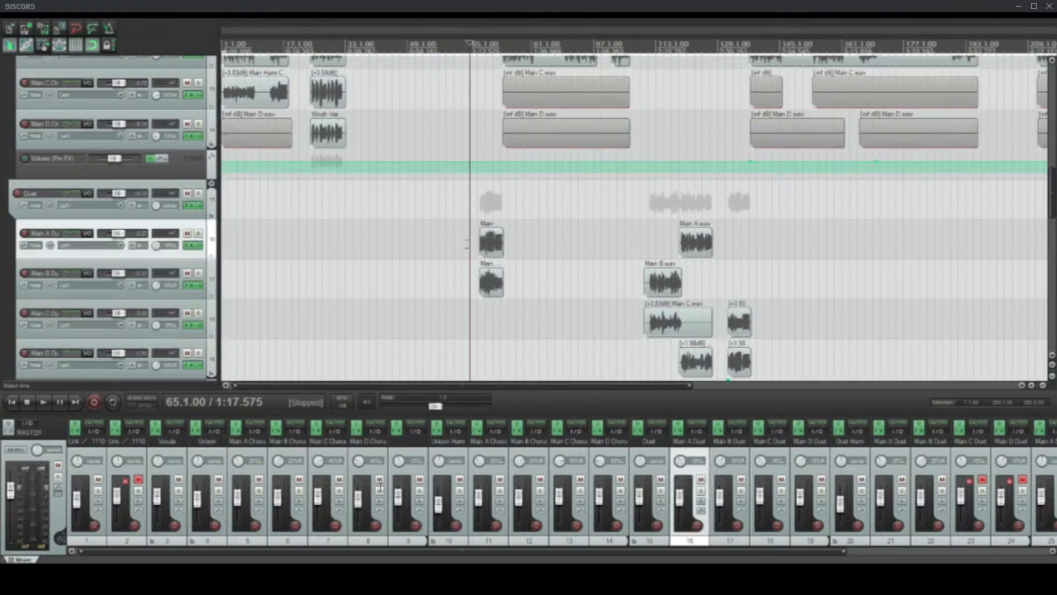
drag(462, 239, 567, 283)
click(439, 237)
click(571, 281)
Step: Select the Vocals folder track and review its FX chain of Raum and ReaDelay, closing it again
scroll(209, 118, down, 10)
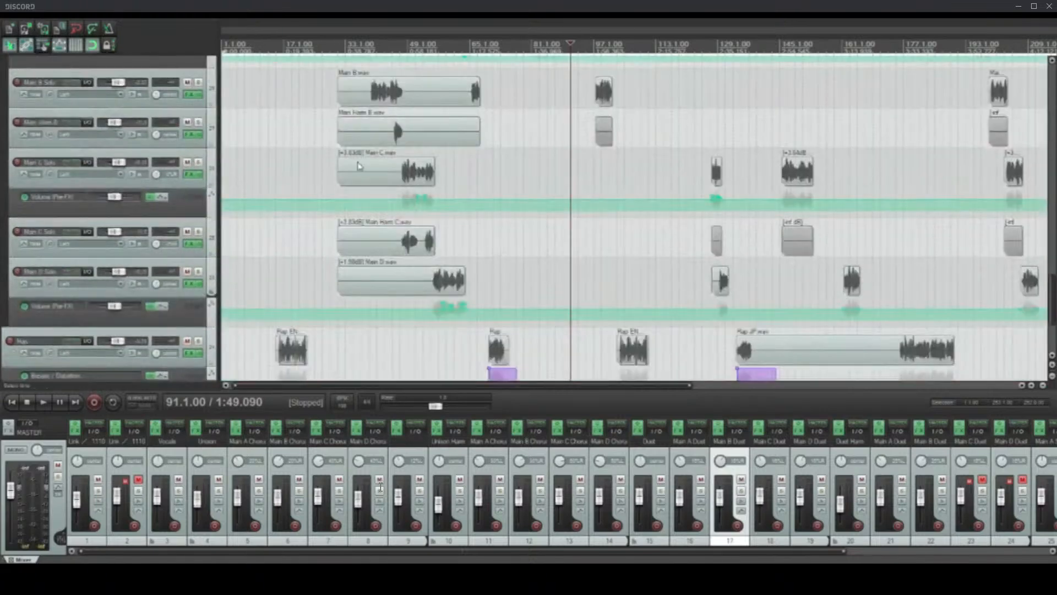
scroll(4, 259, up, 10)
scroll(3, 269, up, 10)
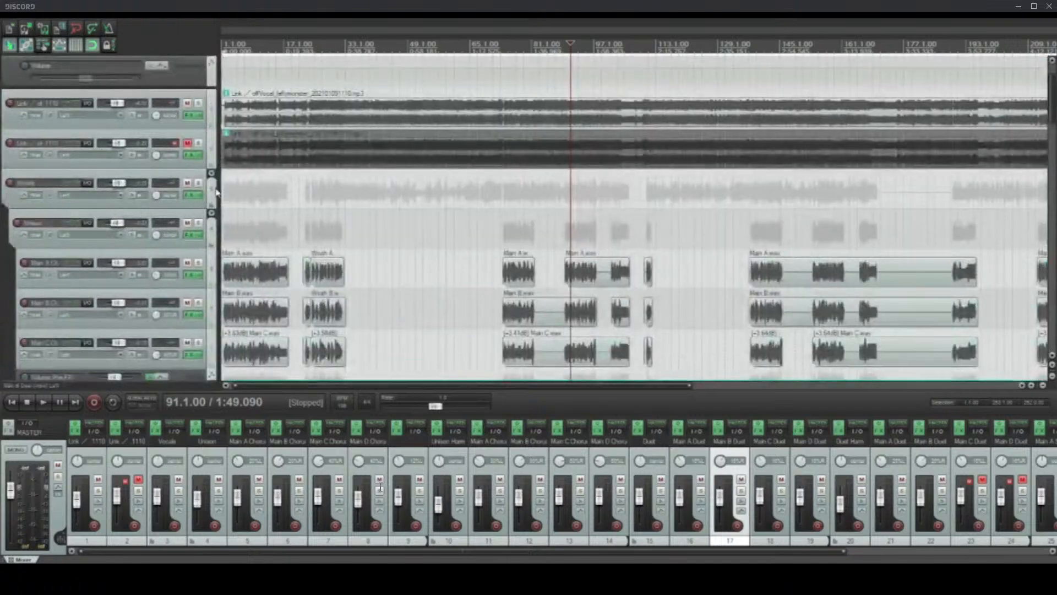
click(201, 190)
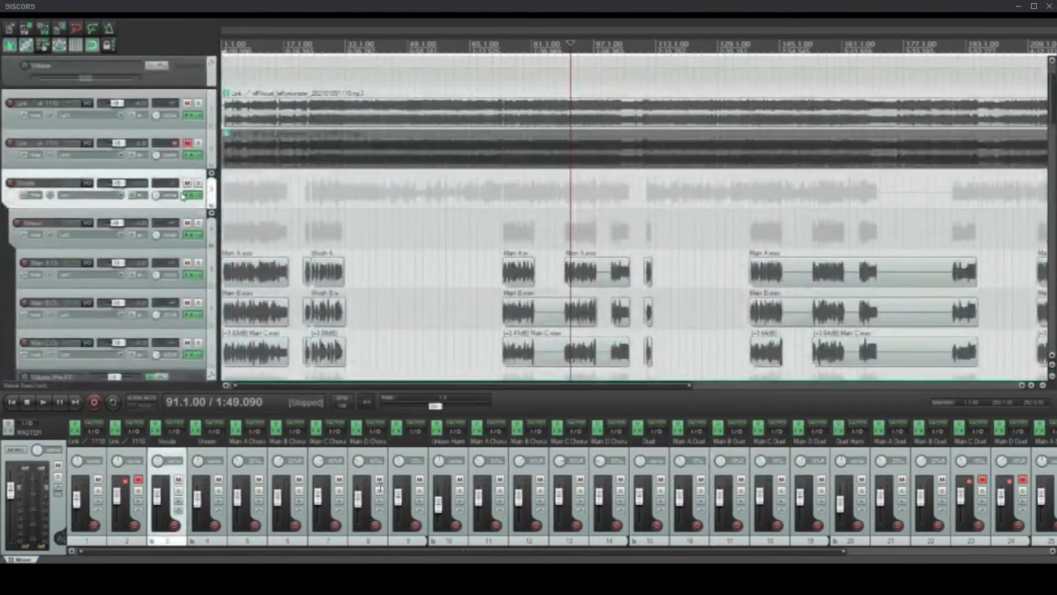
click(192, 195)
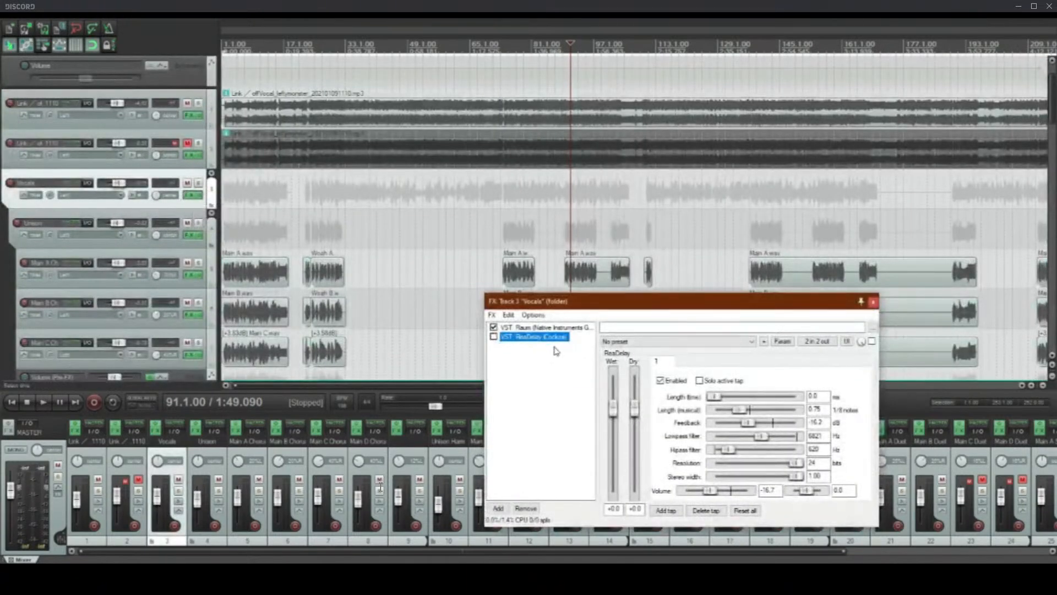
click(874, 302)
Step: Look through the grouped vocals down to the solo tracks and the Rap track with its bypass envelopes
scroll(2, 246, down, 5)
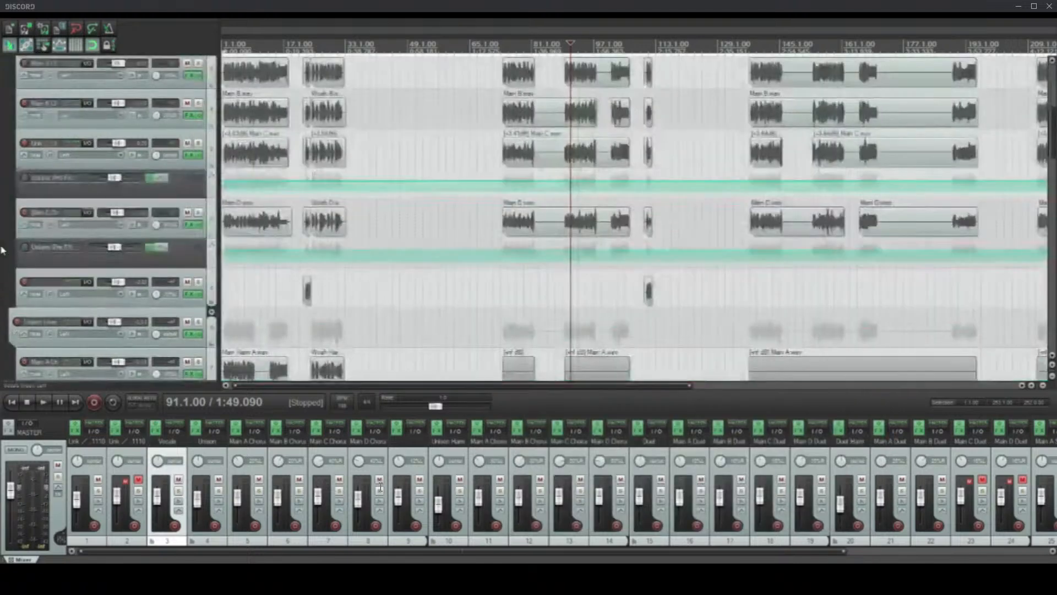
scroll(2, 246, down, 8)
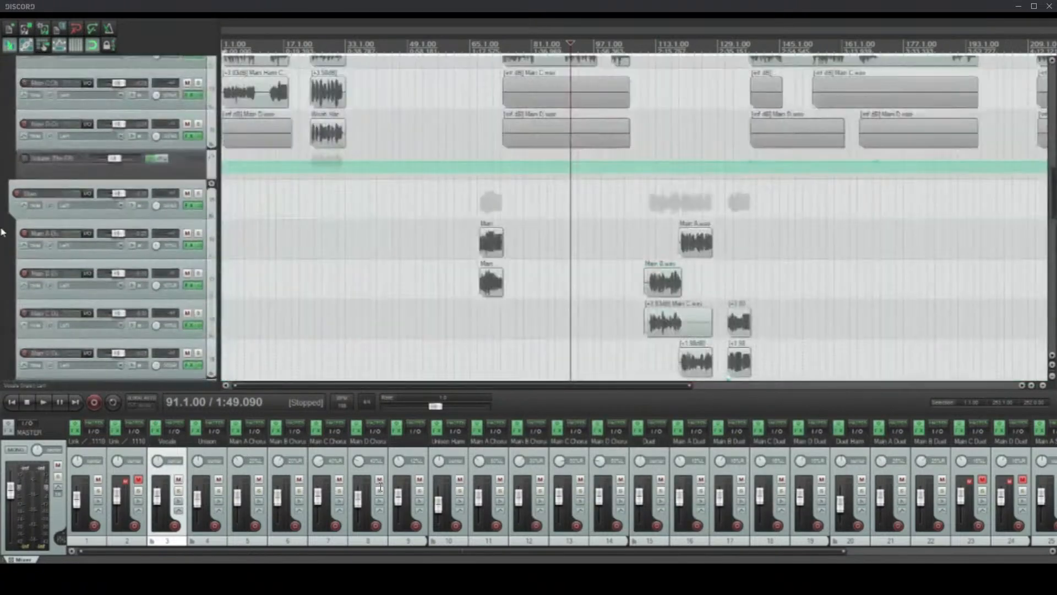
scroll(2, 231, down, 8)
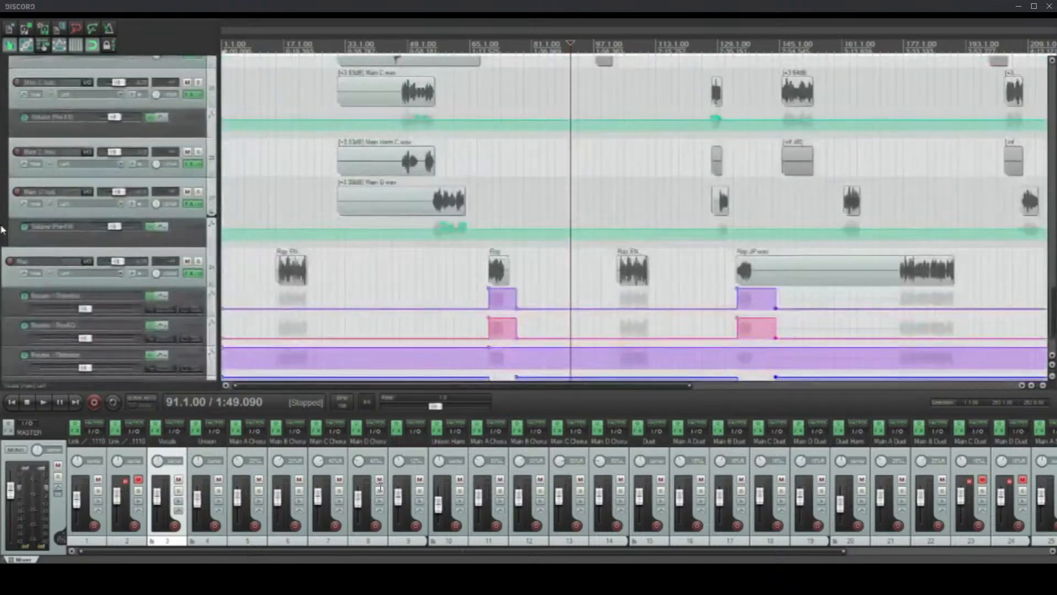
Step: Examine the Main Harm B clip in the Unison Harm folder up close, selecting it and placing the edit cursor at 137.1.00
scroll(2, 228, up, 10)
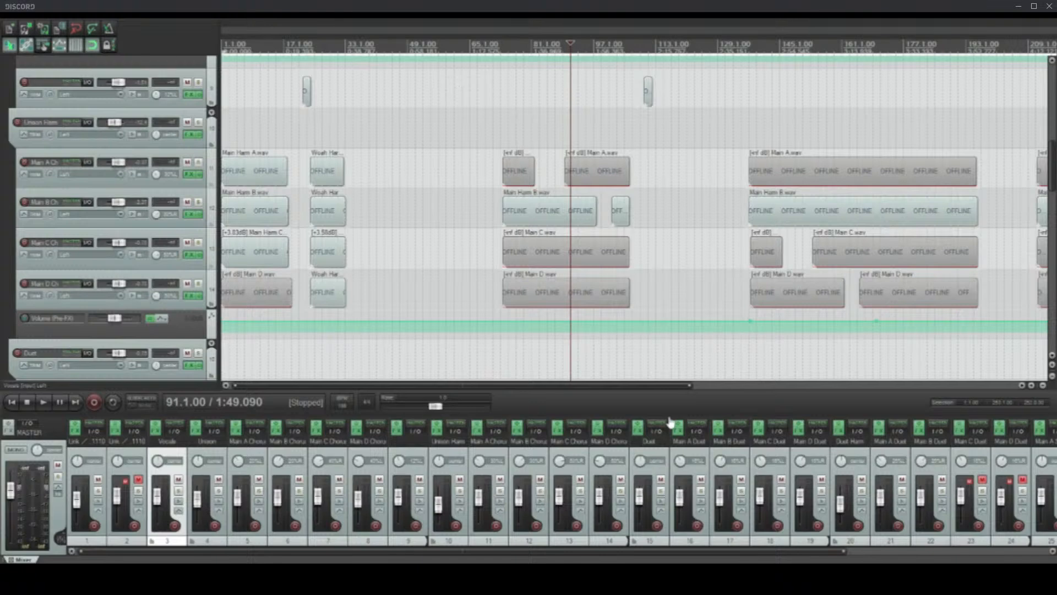
scroll(444, 264, up, 2)
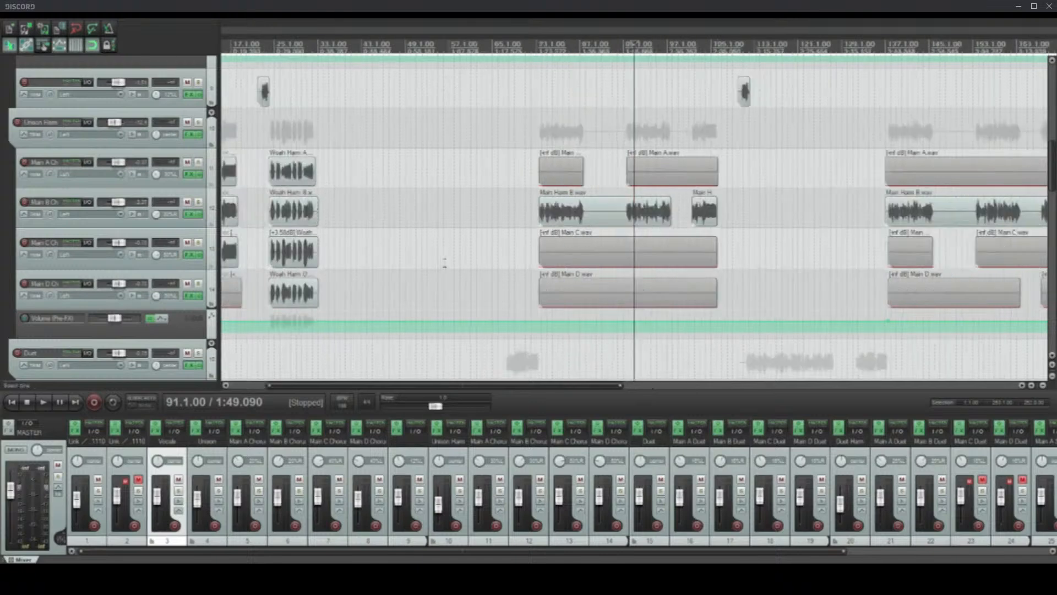
scroll(444, 265, down, 6)
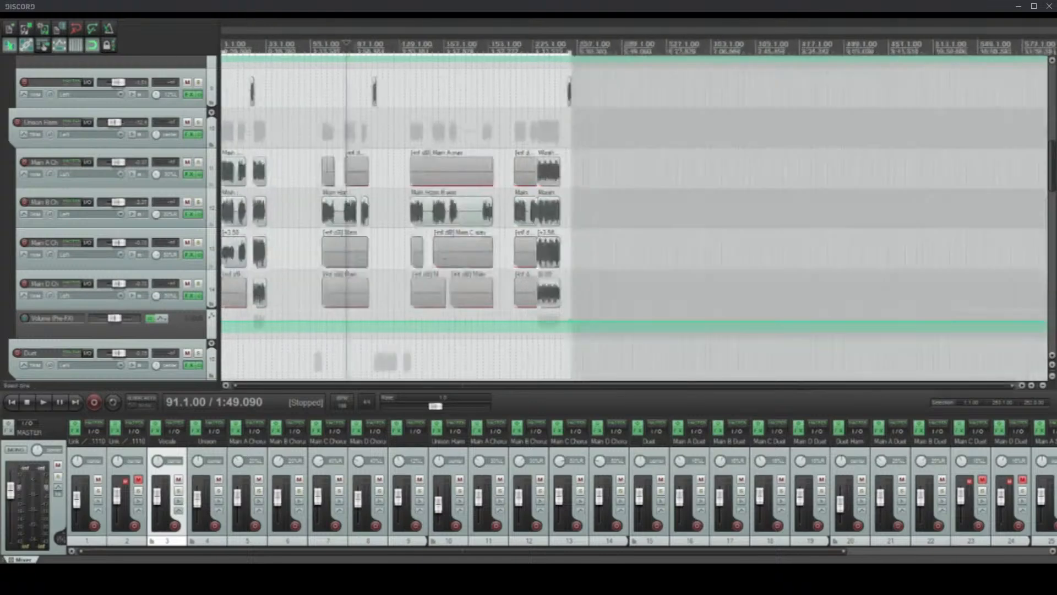
click(406, 221)
scroll(423, 234, up, 7)
click(697, 223)
scroll(698, 227, up, 4)
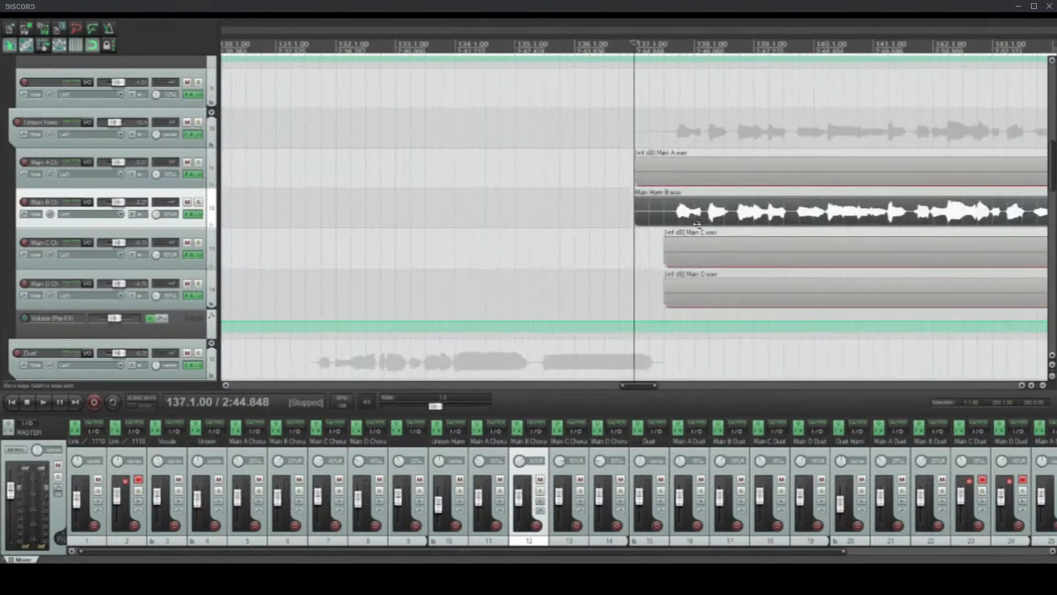
Step: Examine the Main Harm B clip against the other clips in the Unison Harm folder around bar 137
scroll(698, 232, up, 4)
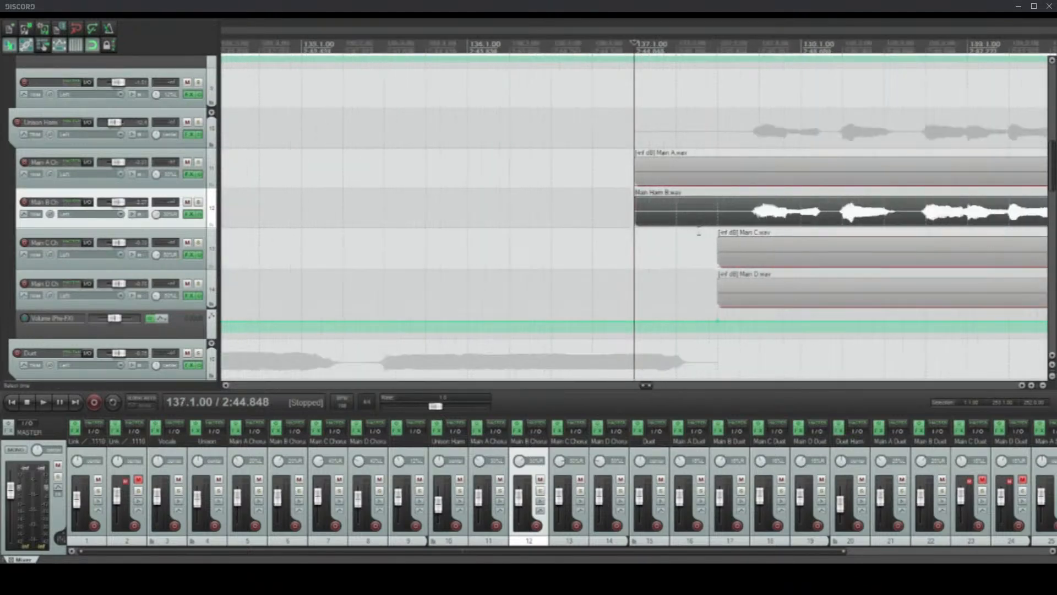
scroll(699, 232, down, 3)
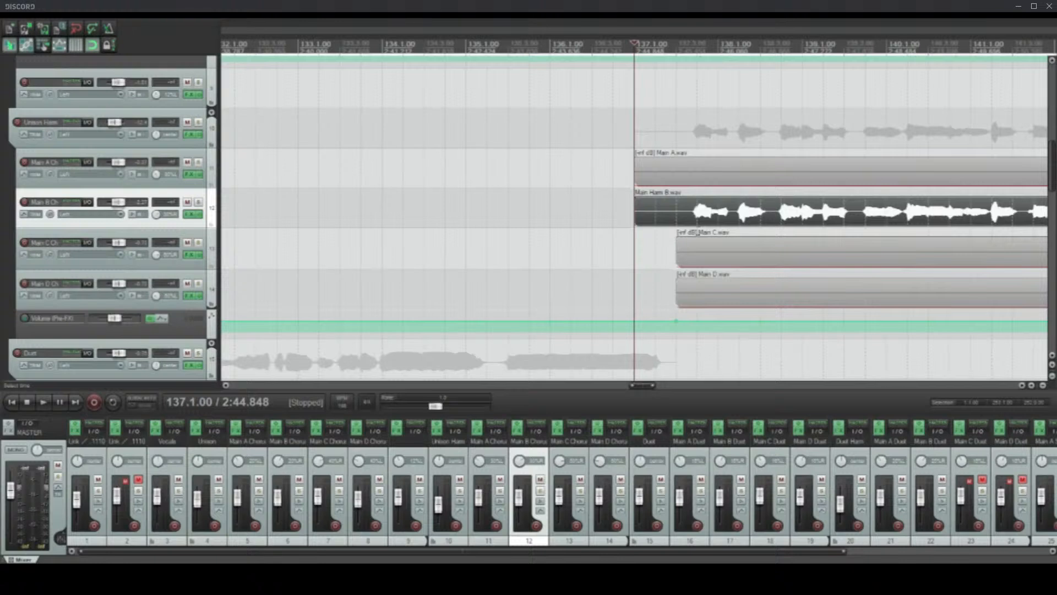
scroll(699, 232, down, 4)
scroll(698, 231, up, 5)
click(468, 563)
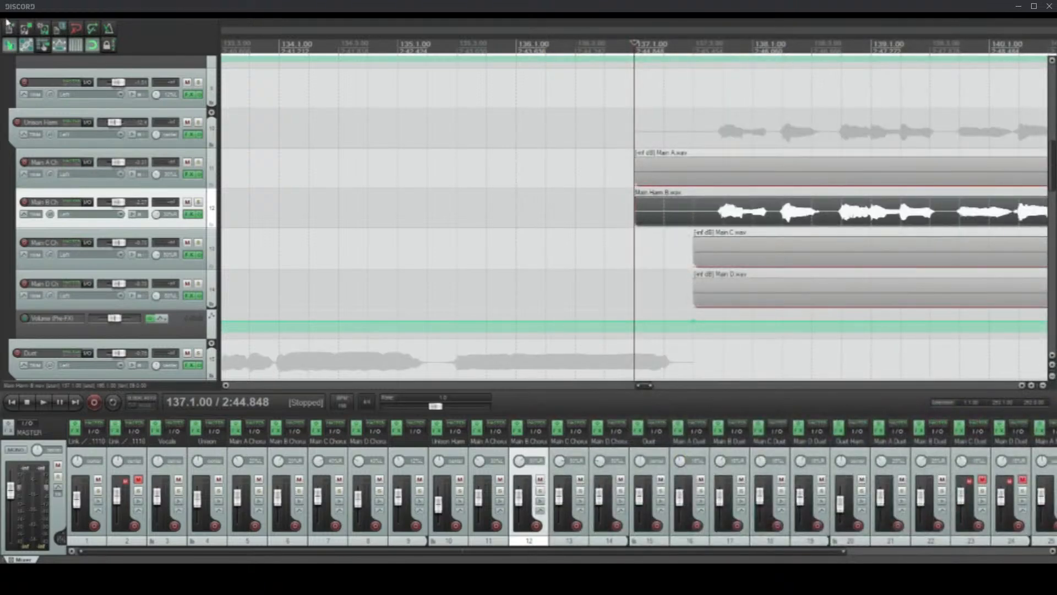
key(ctrl+z)
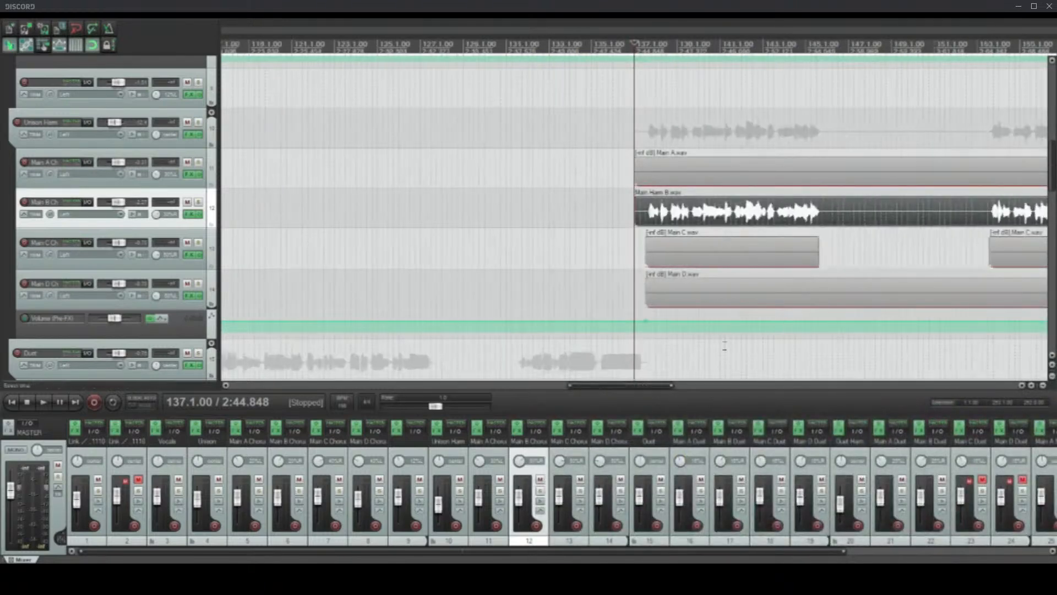
scroll(711, 337, down, 5)
scroll(708, 334, up, 3)
scroll(609, 260, down, 3)
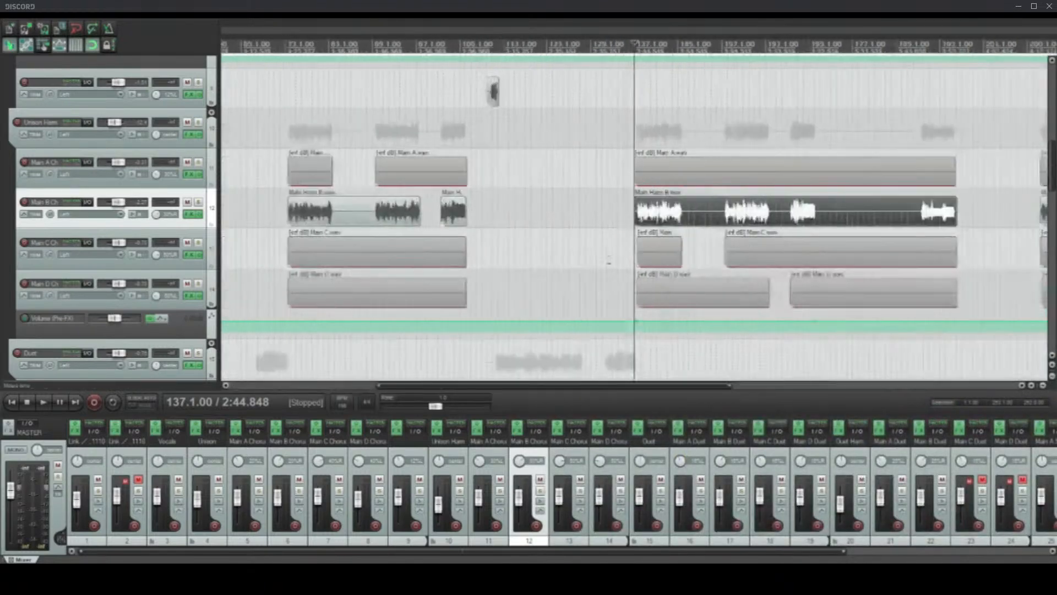
Step: Select the Main Harm B clip at the project start and examine it alongside the neighbouring harmony clips
scroll(609, 259, down, 5)
click(226, 222)
scroll(313, 240, up, 10)
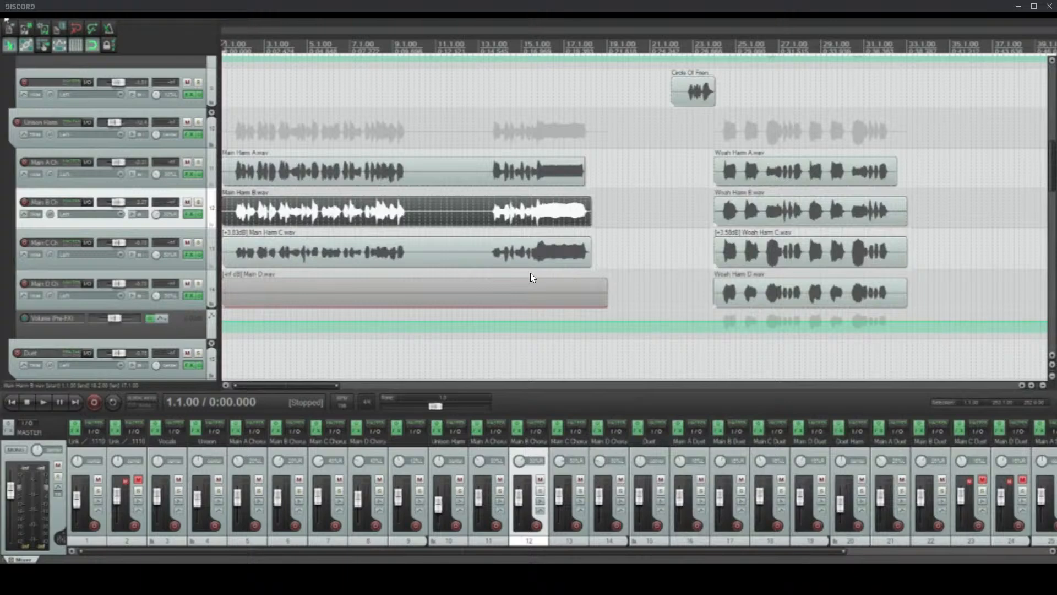
Step: Start a new empty project and import the stem audio files from File Explorer onto separate tracks
click(6, 20)
click(15, 20)
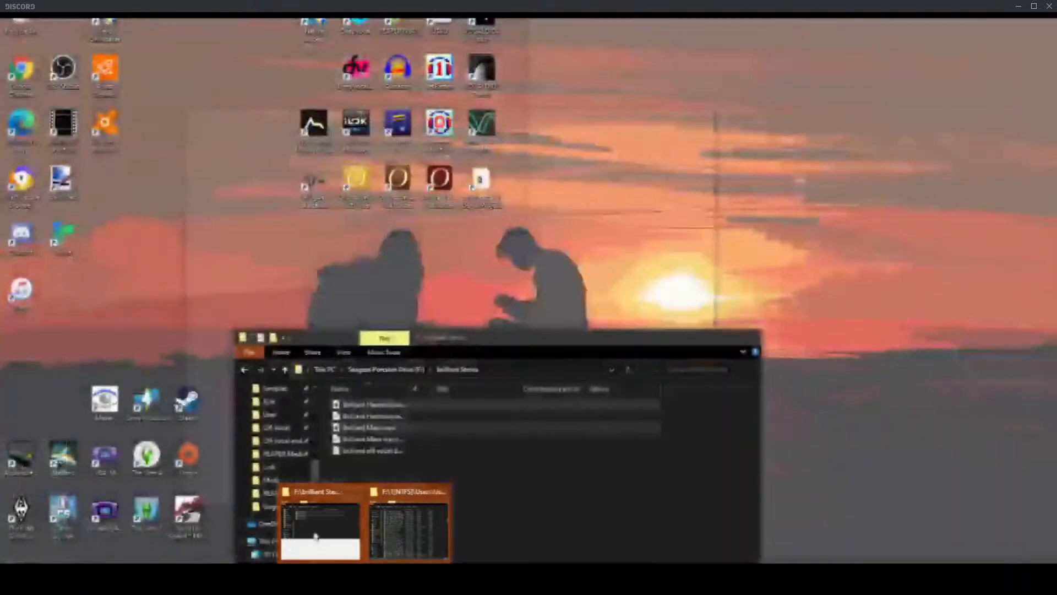
mouse_move(409, 537)
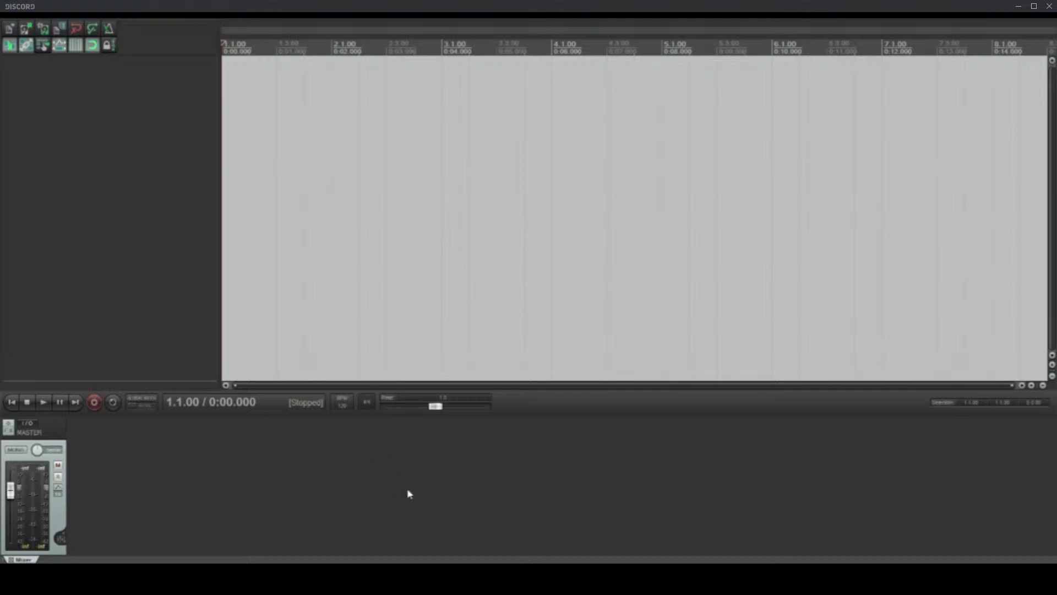
drag(495, 277, 237, 79)
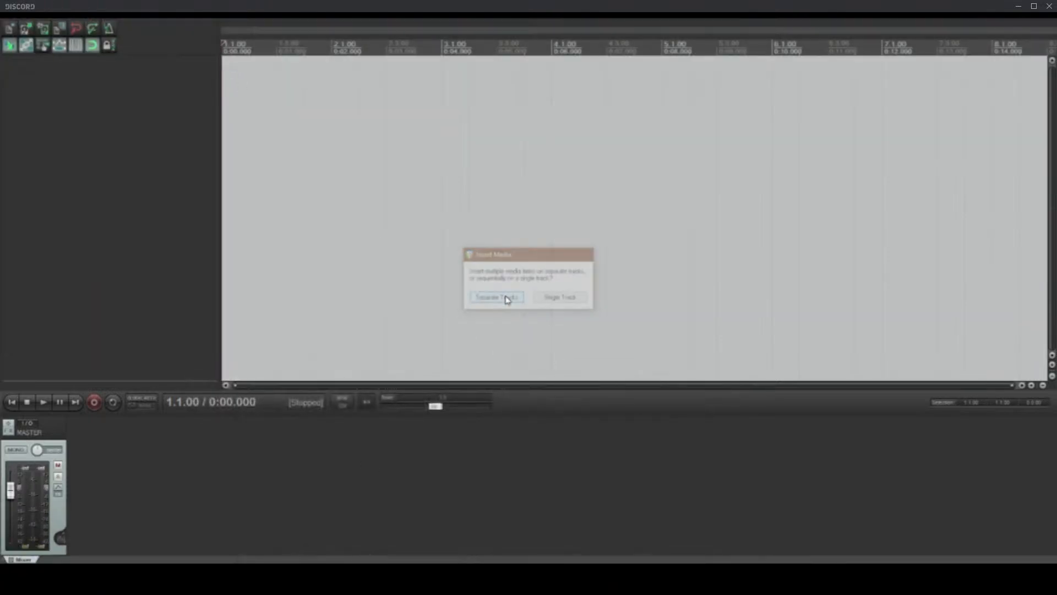
click(506, 298)
Step: Examine the imported stem tracks from Percussion to Pad and their waveforms over the full song length
scroll(407, 268, down, 5)
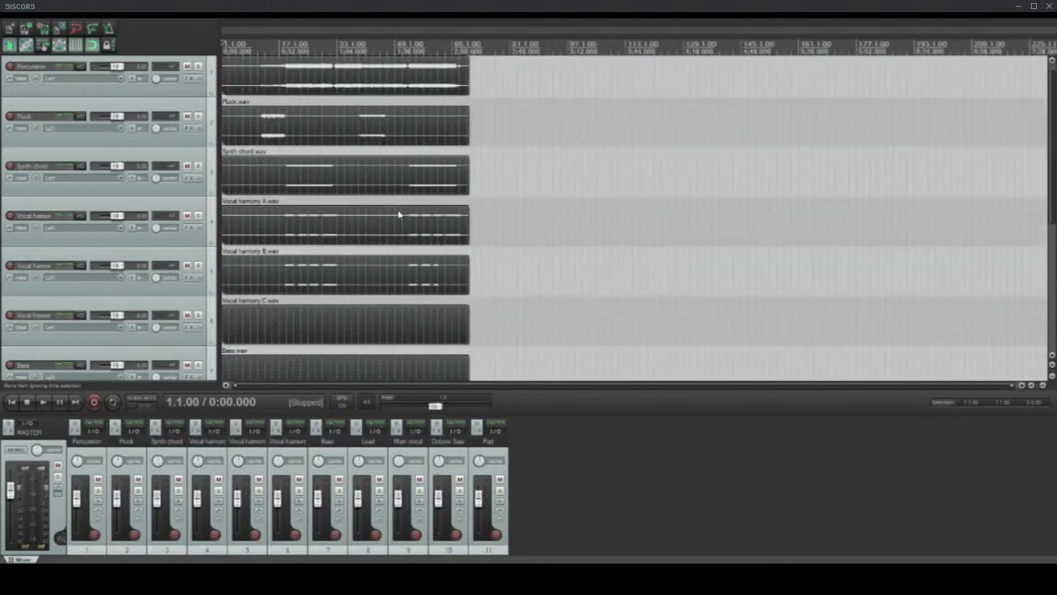
scroll(425, 226, up, 3)
scroll(421, 231, down, 3)
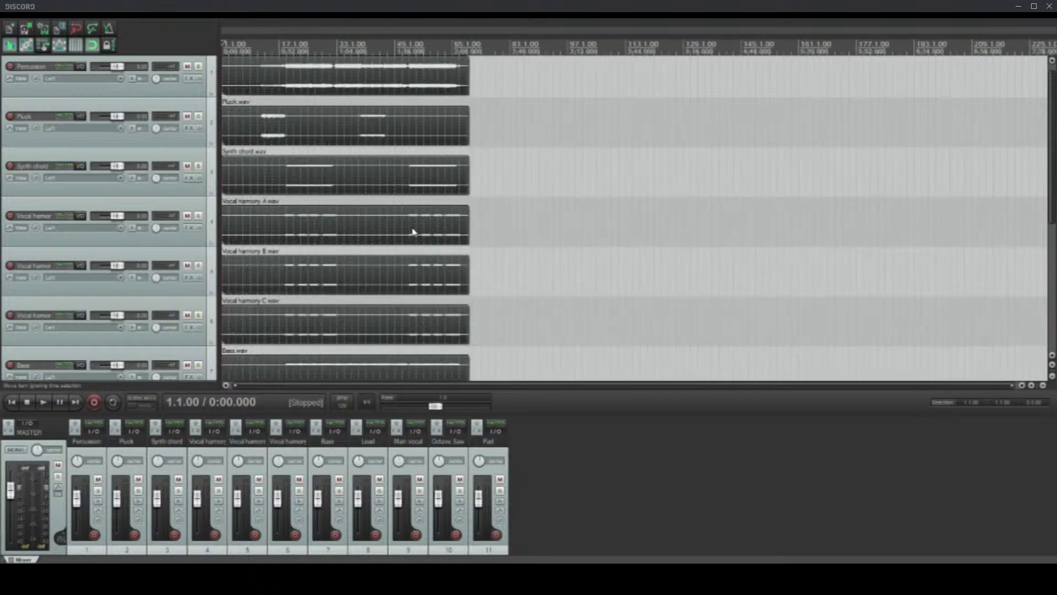
scroll(391, 220, up, 4)
scroll(391, 220, down, 6)
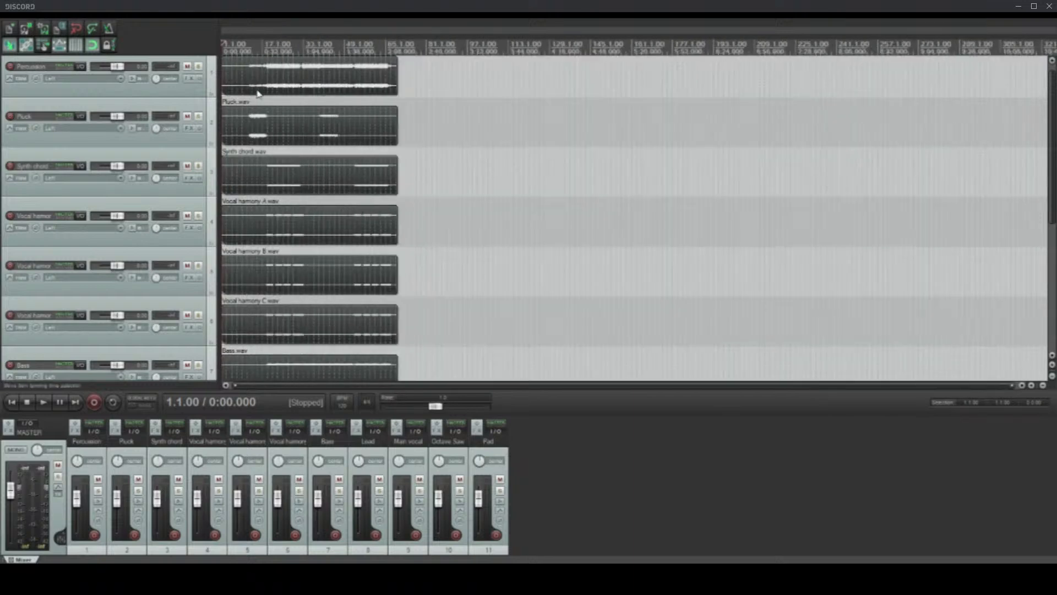
scroll(258, 93, down, 5)
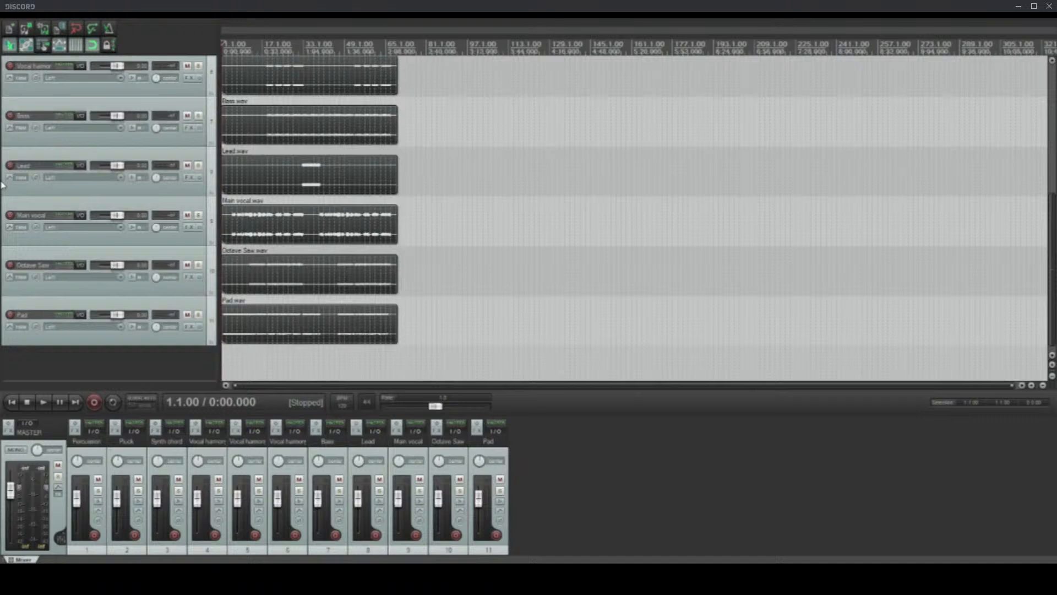
scroll(375, 168, up, 3)
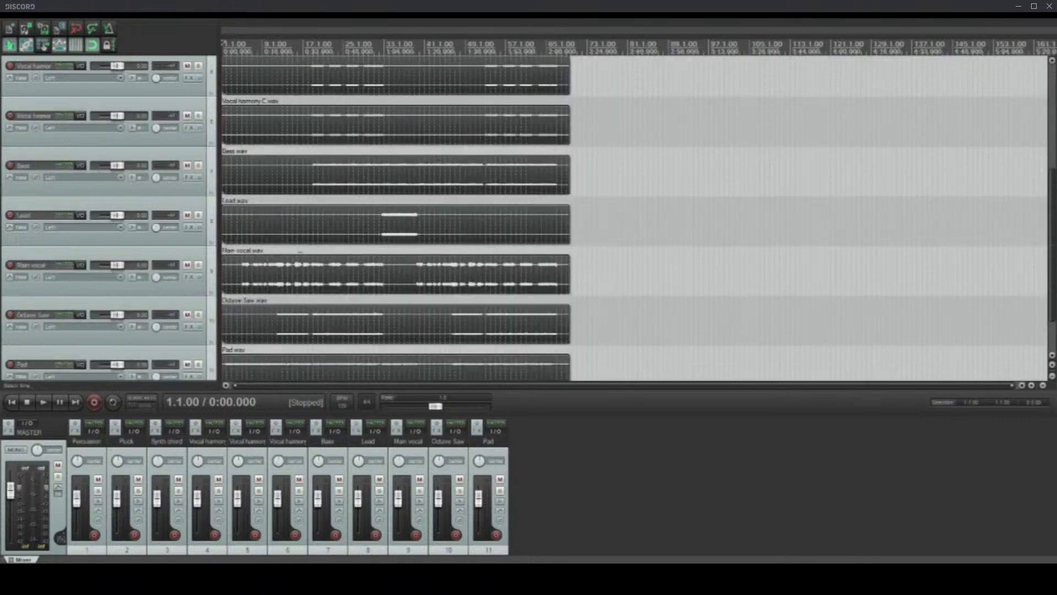
scroll(300, 251, down, 2)
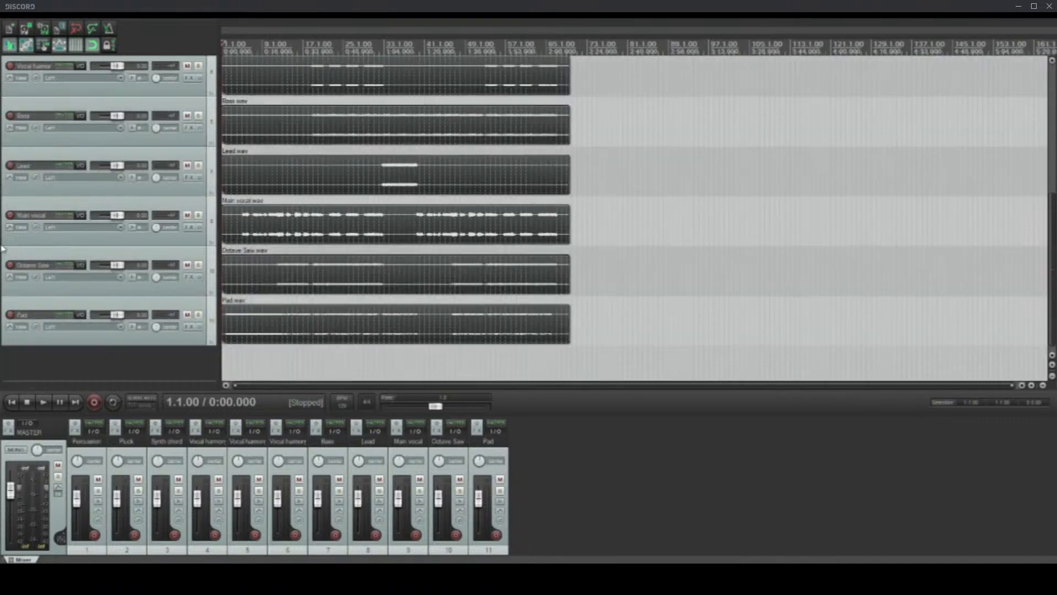
scroll(232, 240, up, 3)
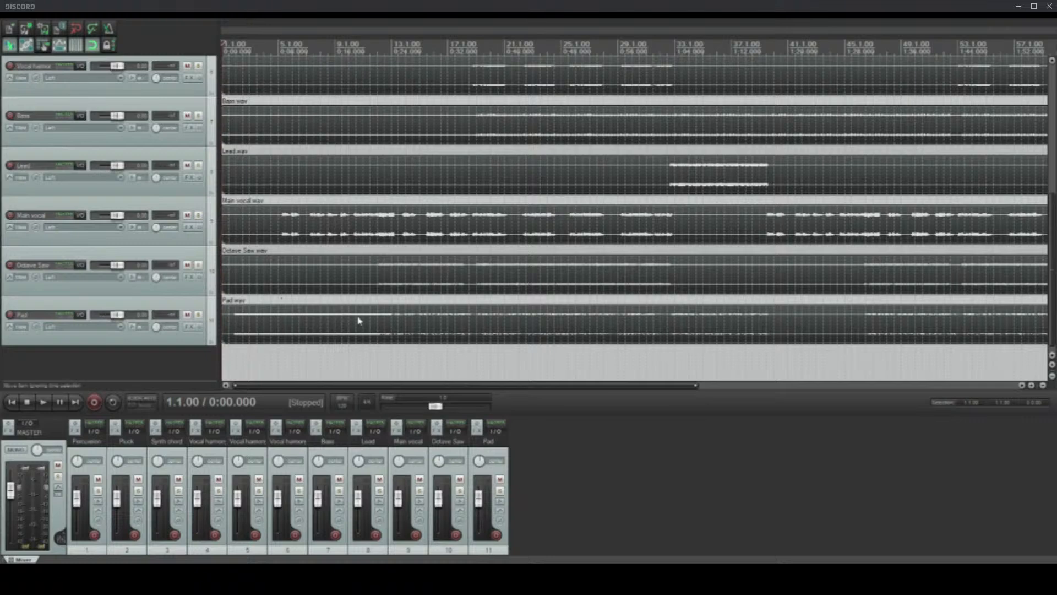
Step: Select the Main vocal clip and make a time selection from 5.1.00 to 11.1.00
click(313, 270)
click(273, 222)
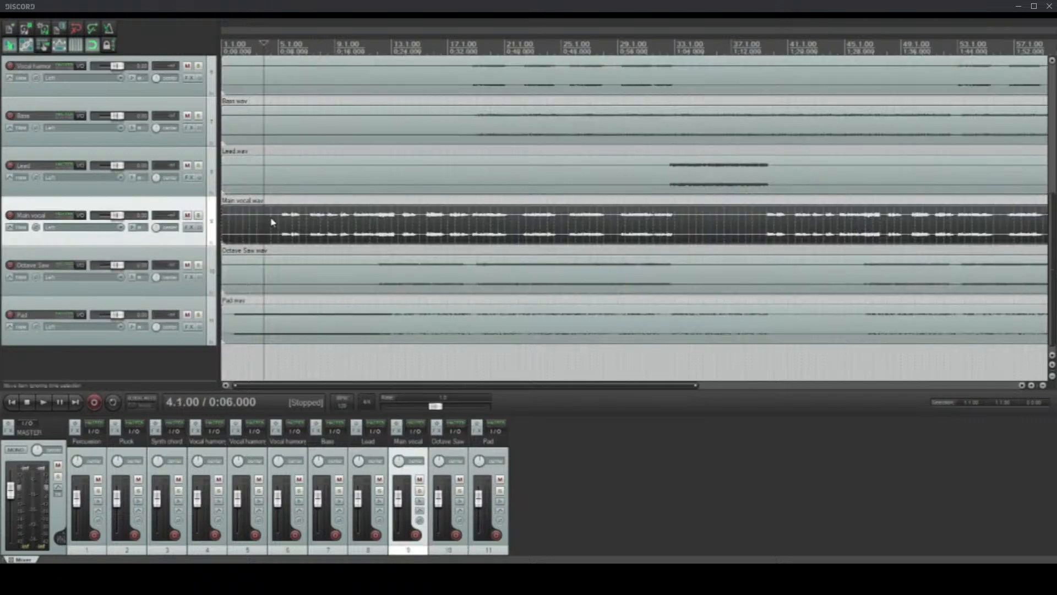
click(282, 49)
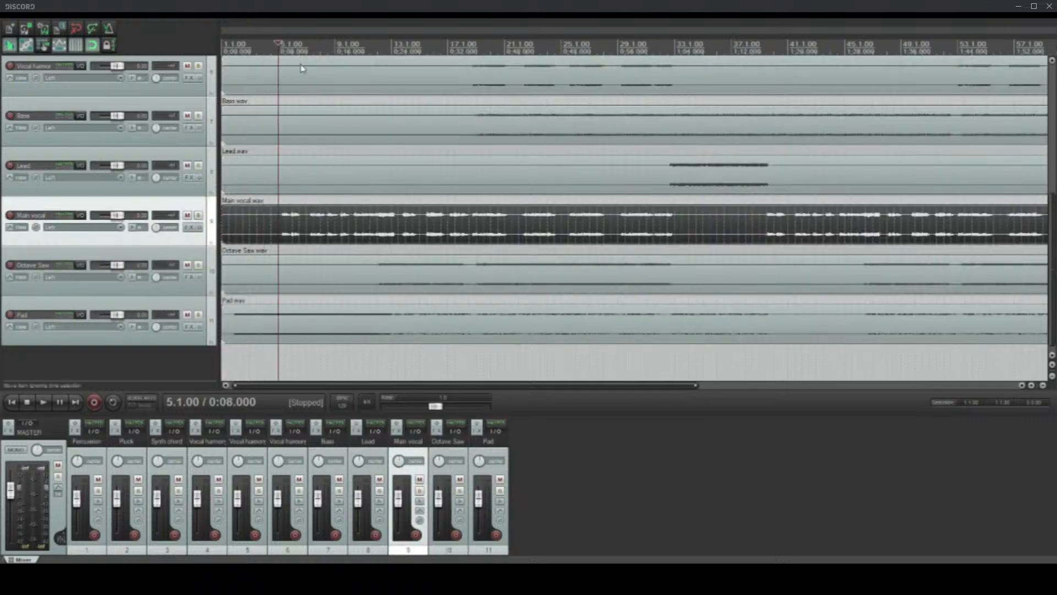
drag(278, 53, 364, 53)
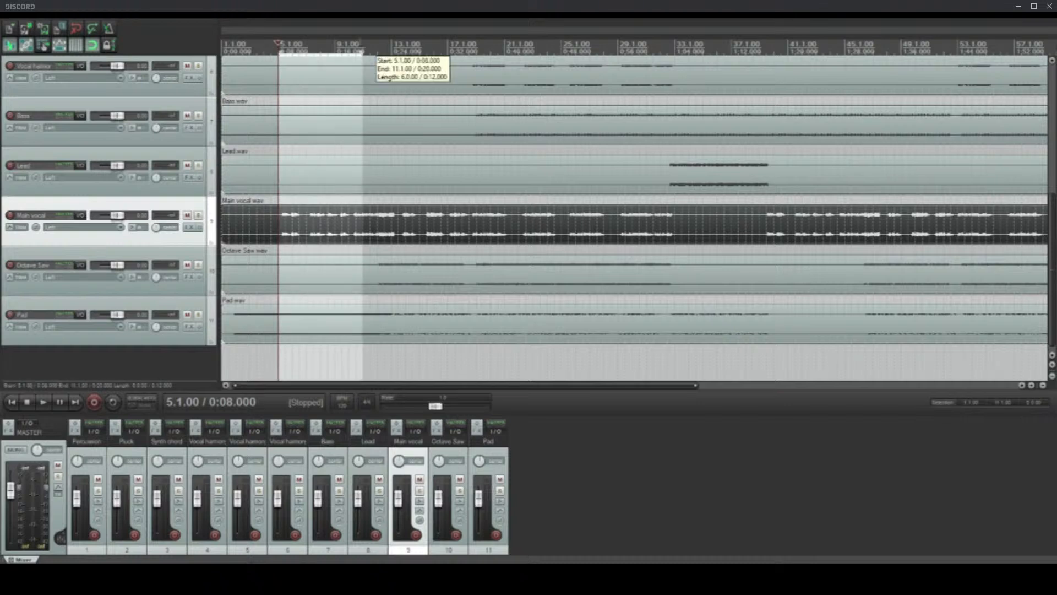
Step: Extend the time selection to the whole project and place the edit cursor at 4.1.00
double_click(268, 45)
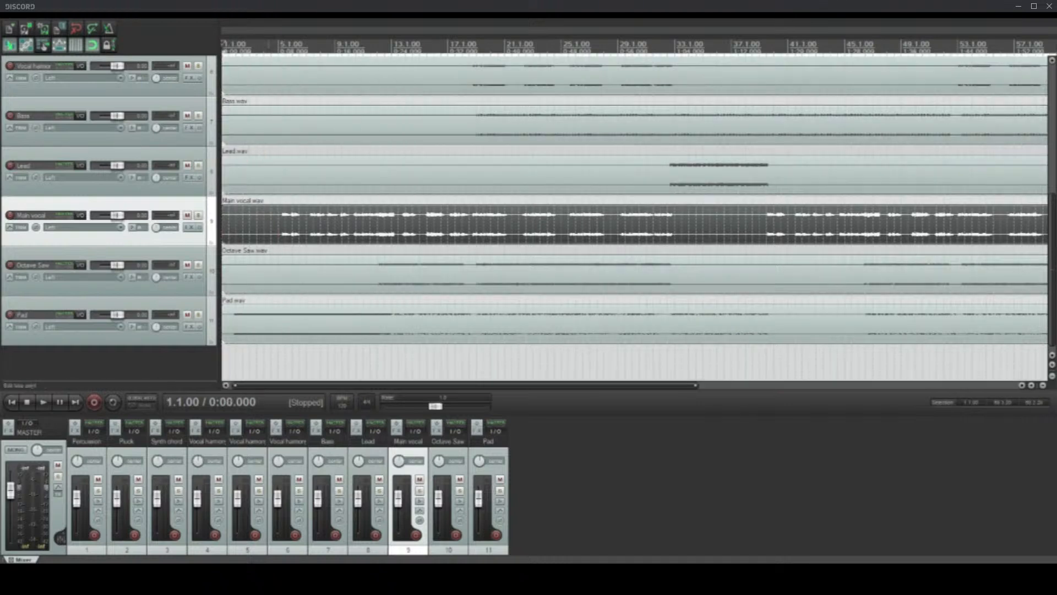
click(269, 45)
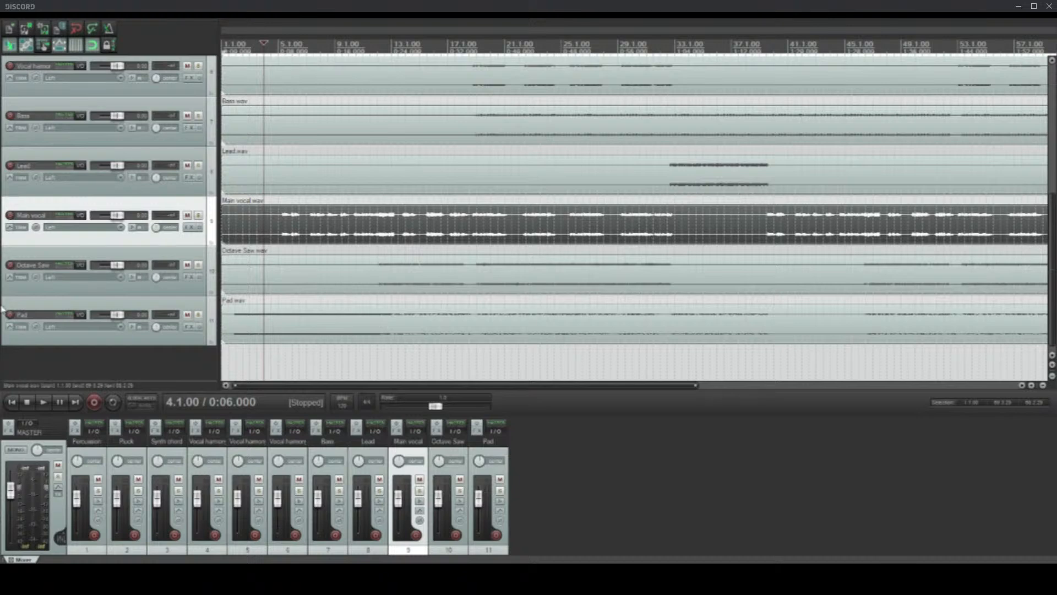
Step: Look through all the stem tracks, comparing the main vocal and Vocal harmony A, B and C with the instrument stems
scroll(2, 309, up, 2)
scroll(3, 304, up, 2)
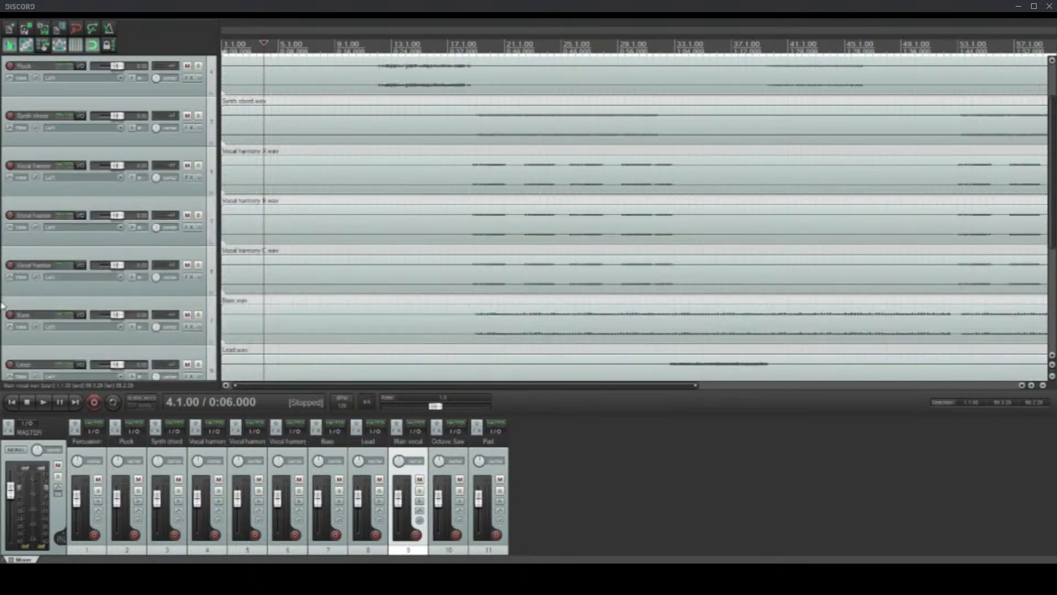
scroll(3, 298, up, 1)
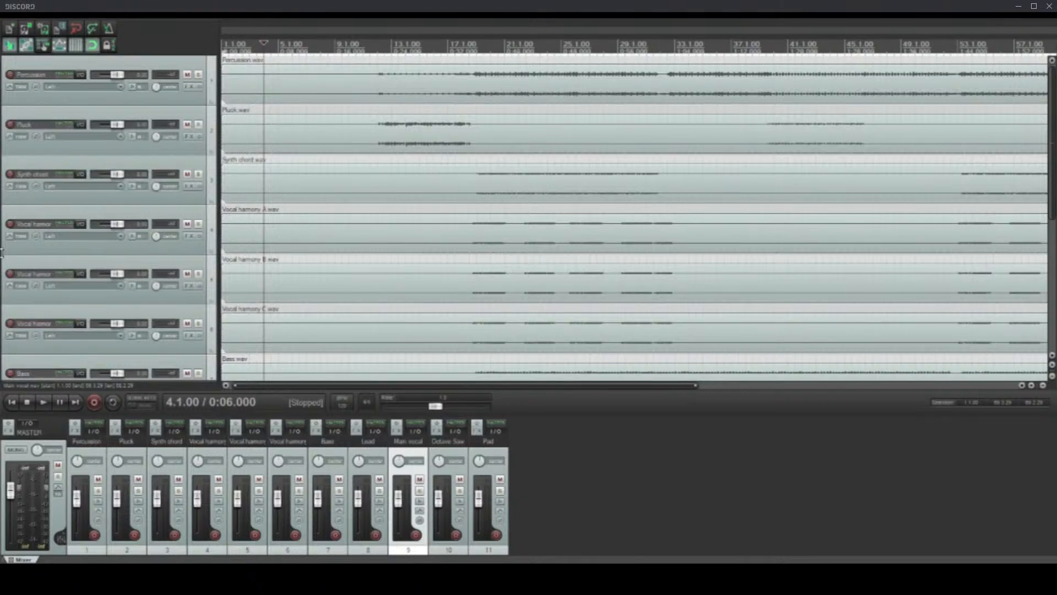
scroll(3, 247, down, 5)
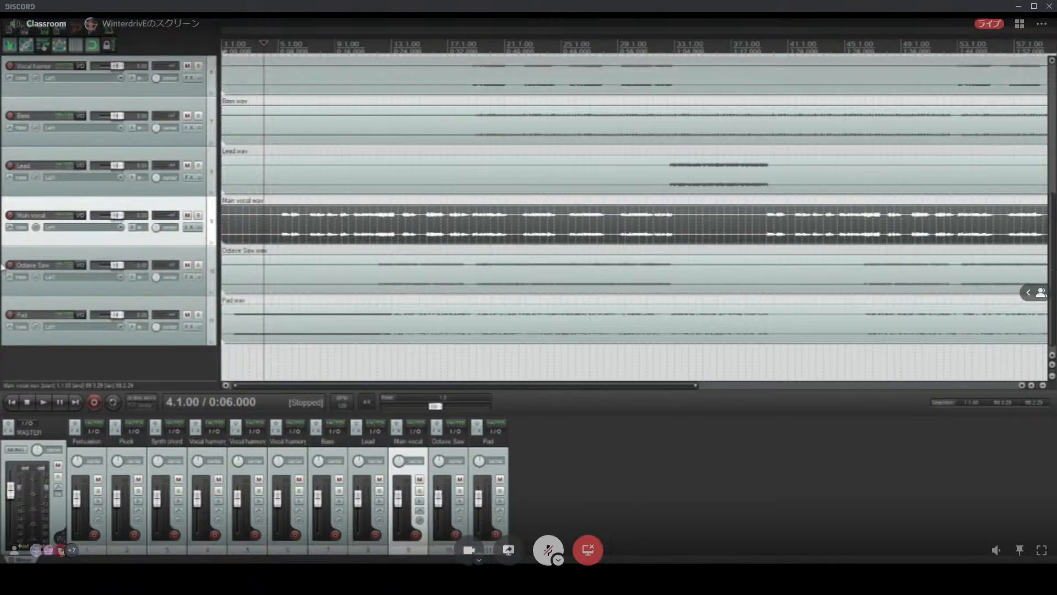
scroll(2, 253, up, 2)
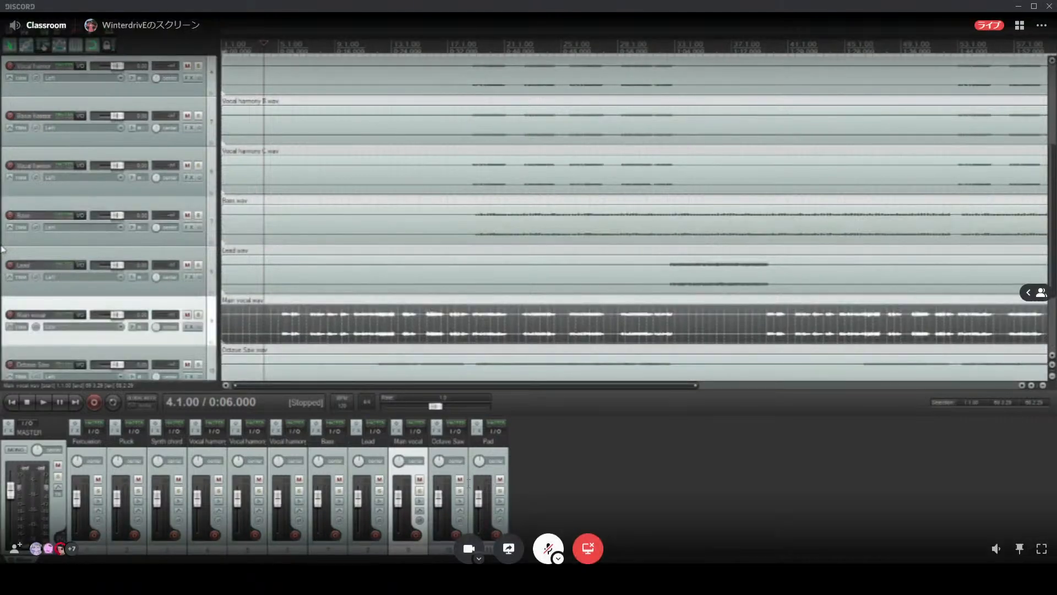
scroll(3, 248, up, 3)
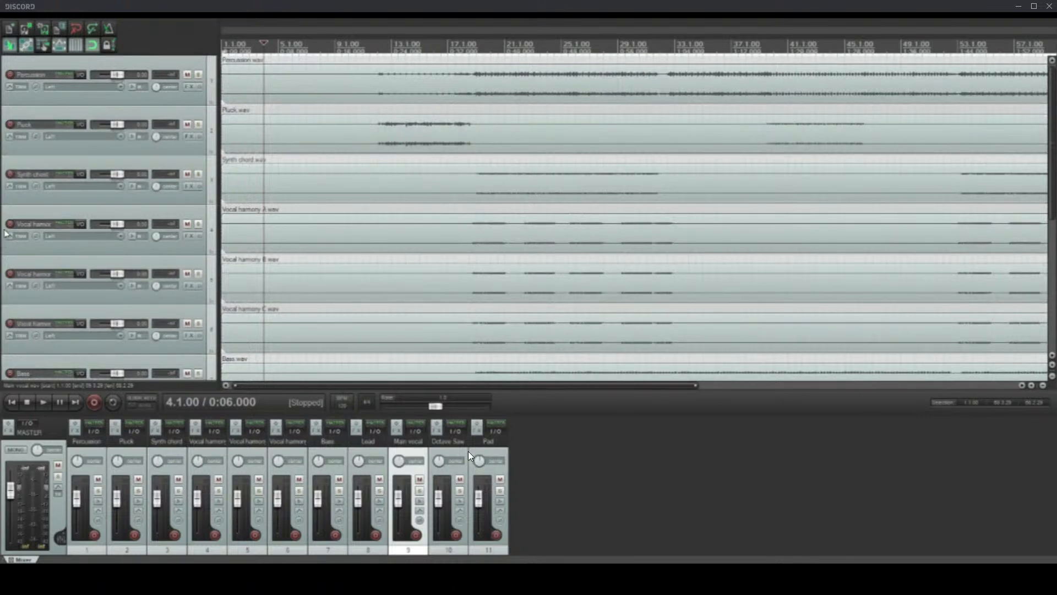
scroll(5, 237, down, 6)
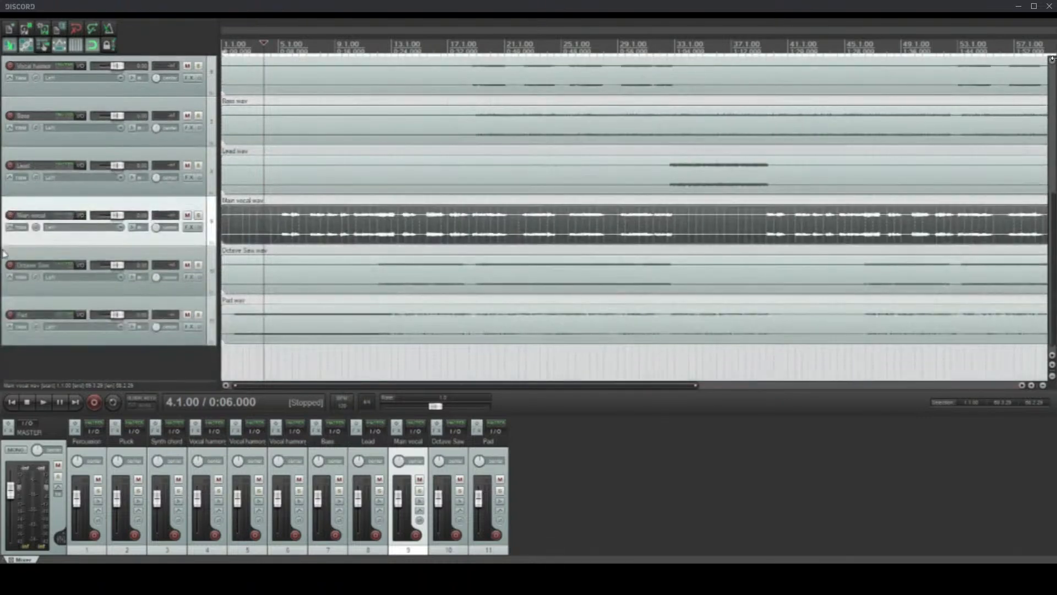
scroll(3, 253, up, 6)
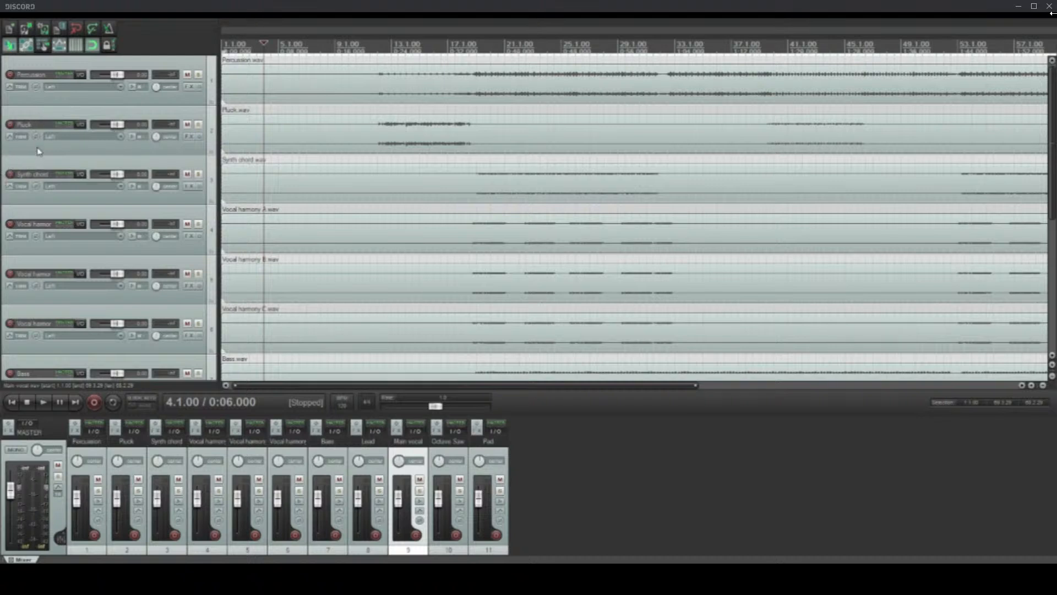
scroll(38, 151, down, 3)
scroll(38, 151, up, 3)
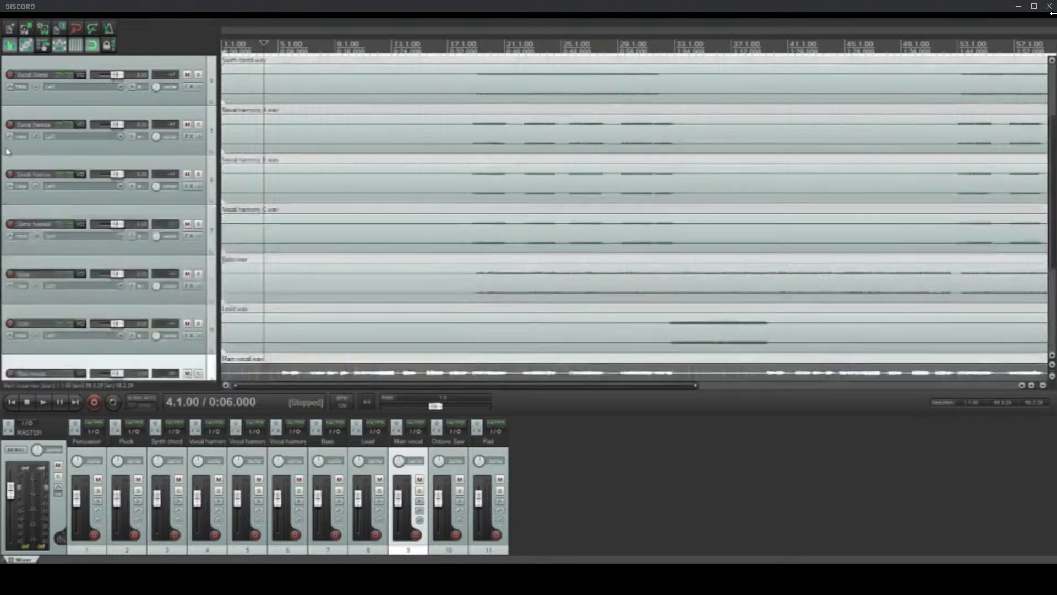
scroll(2, 146, down, 5)
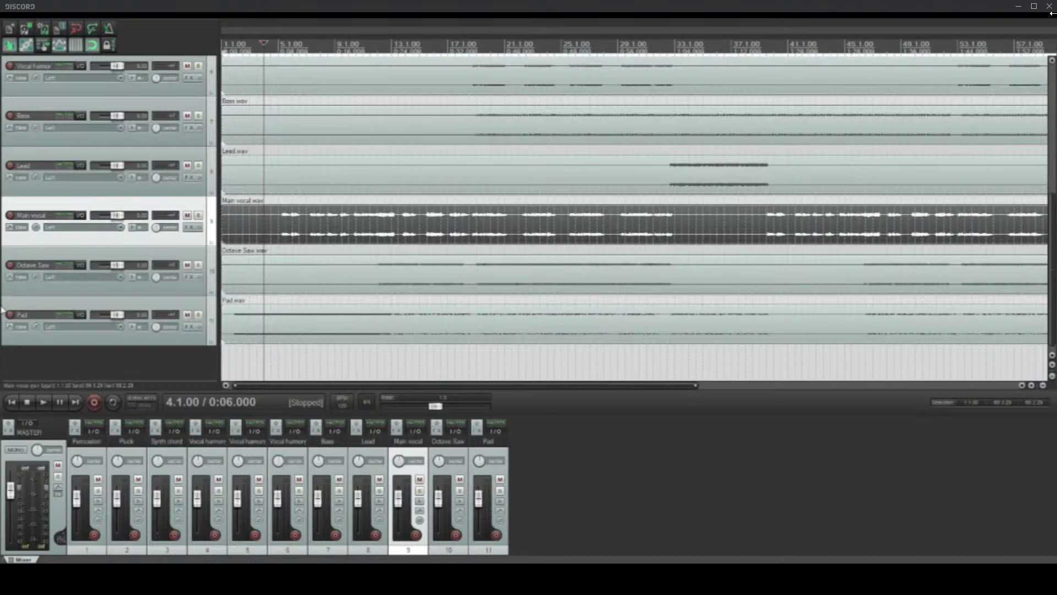
scroll(2, 309, up, 4)
scroll(3, 307, down, 4)
scroll(3, 300, up, 2)
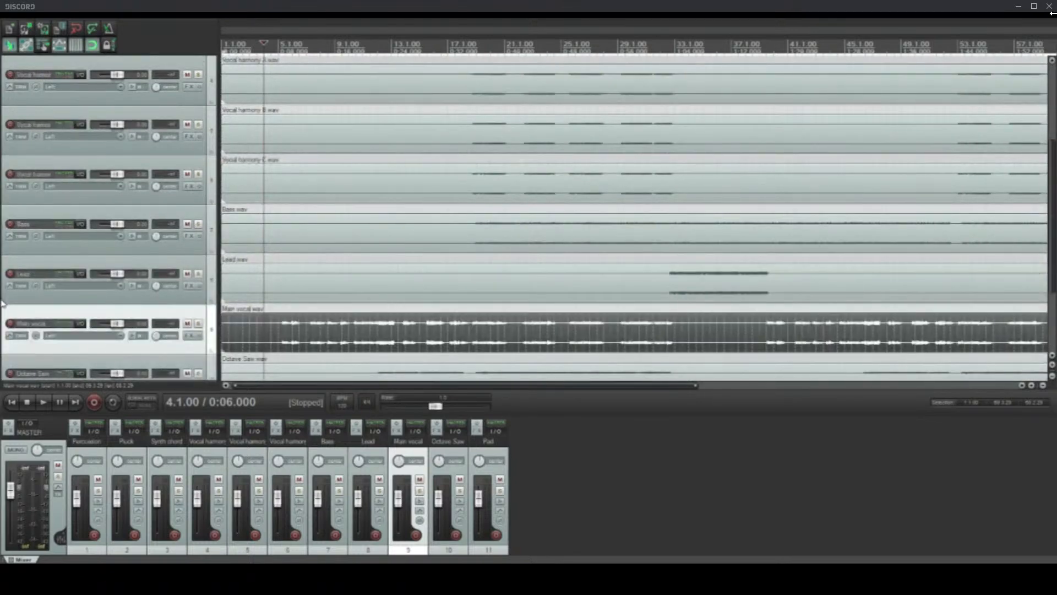
Step: Make the tracks taller and select every clip in the project, from Percussion down to Pad
scroll(2, 302, up, 4)
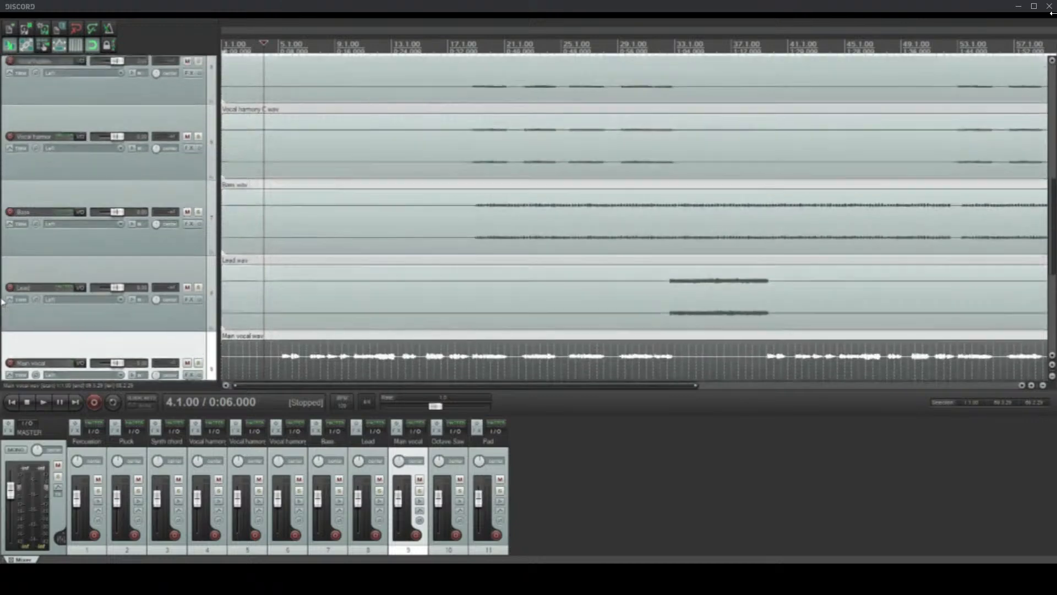
scroll(2, 302, down, 1)
scroll(2, 302, up, 4)
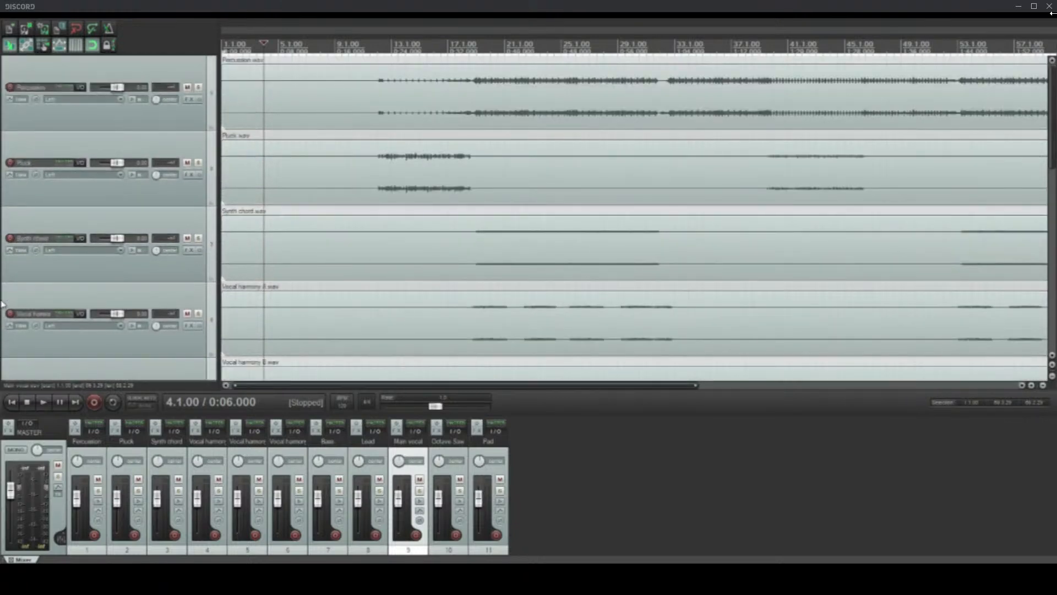
key(Escape)
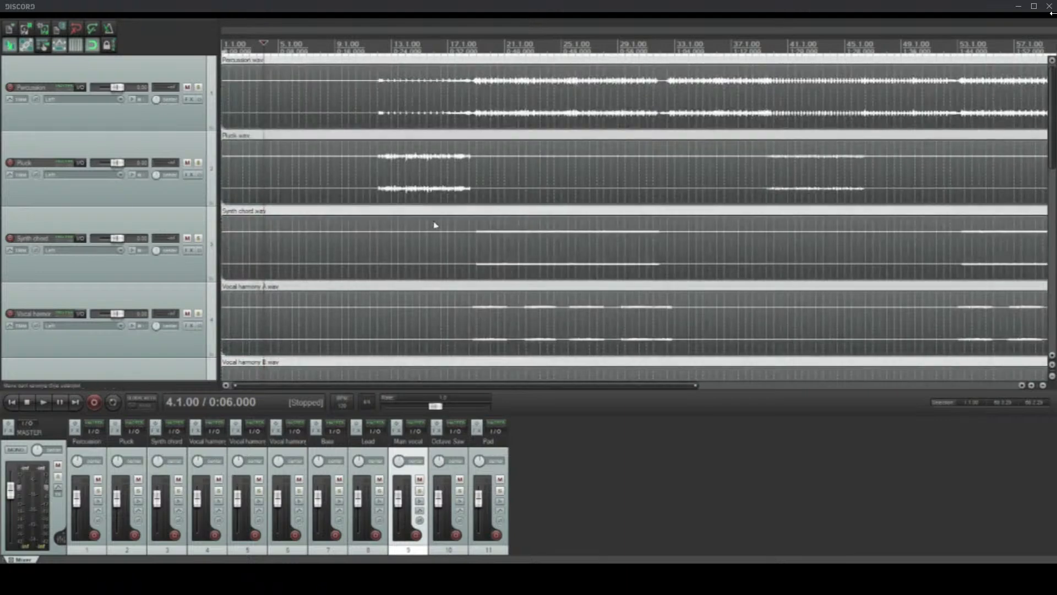
scroll(441, 286, up, 2)
scroll(470, 304, down, 2)
scroll(2, 303, down, 2)
scroll(2, 302, down, 5)
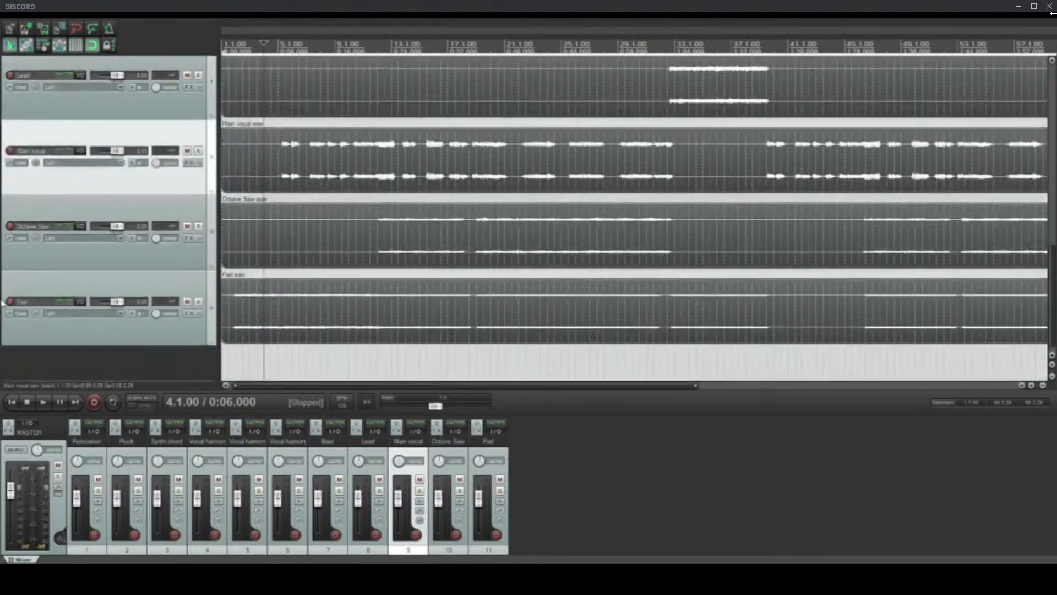
Step: Select the Pad clip, play the project from 1.3.00, and raise the master volume slightly
scroll(2, 302, up, 2)
scroll(2, 307, up, 4)
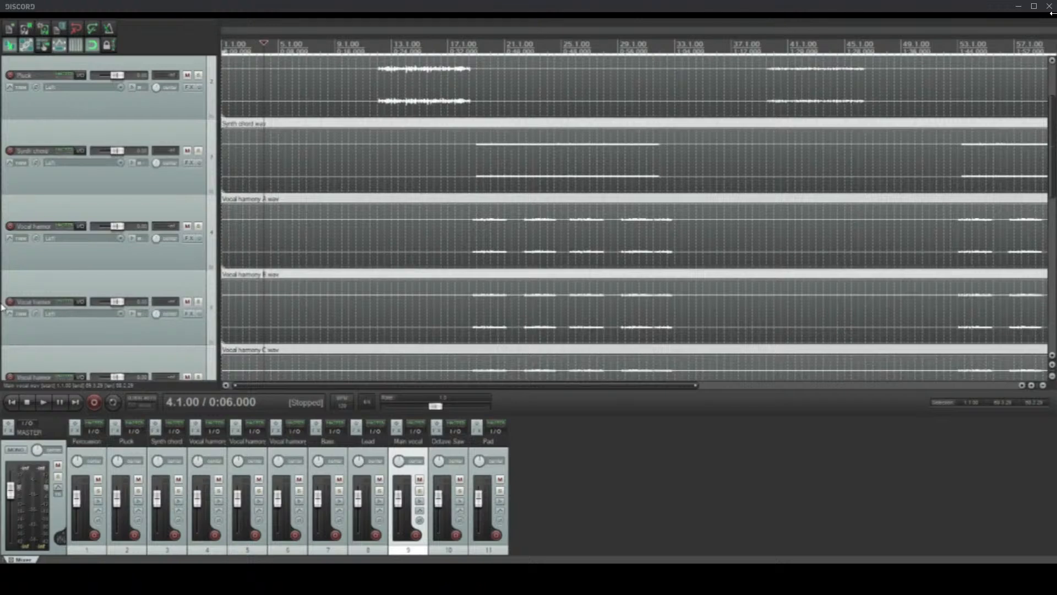
scroll(2, 306, down, 5)
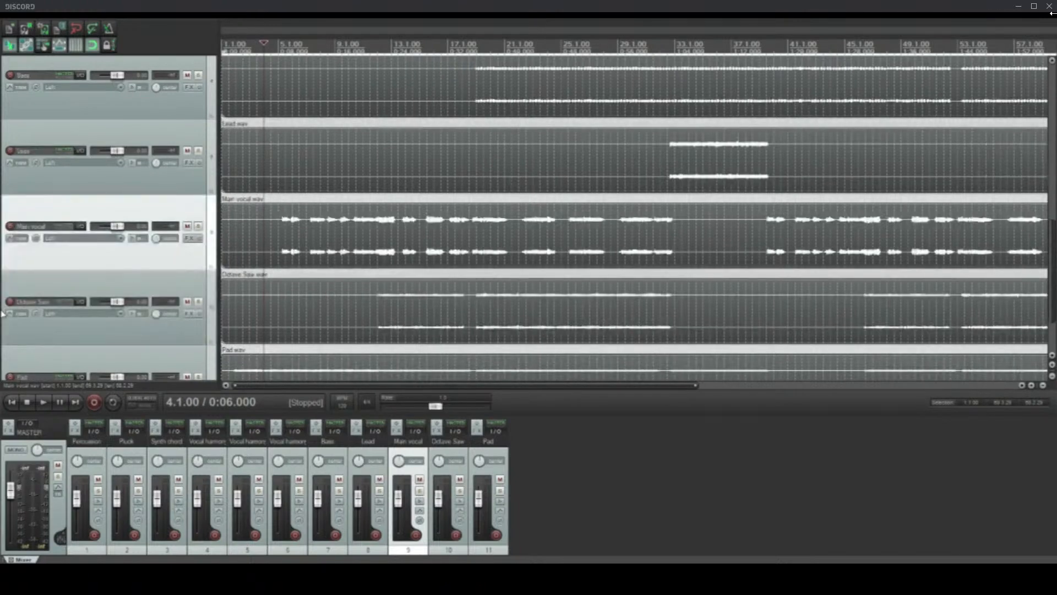
scroll(2, 314, down, 1)
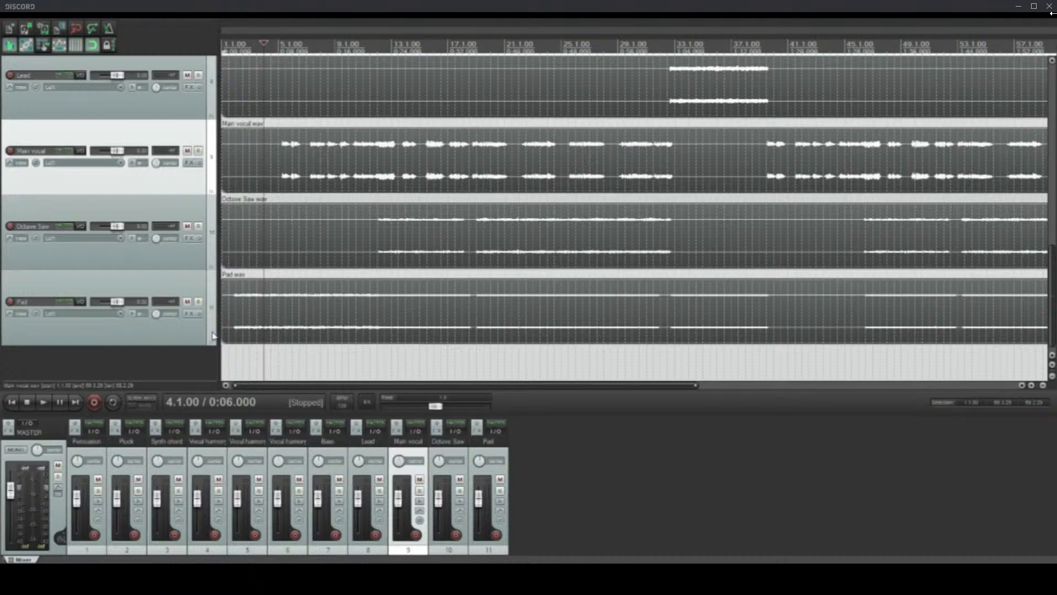
click(229, 321)
scroll(300, 339, up, 4)
scroll(306, 338, down, 4)
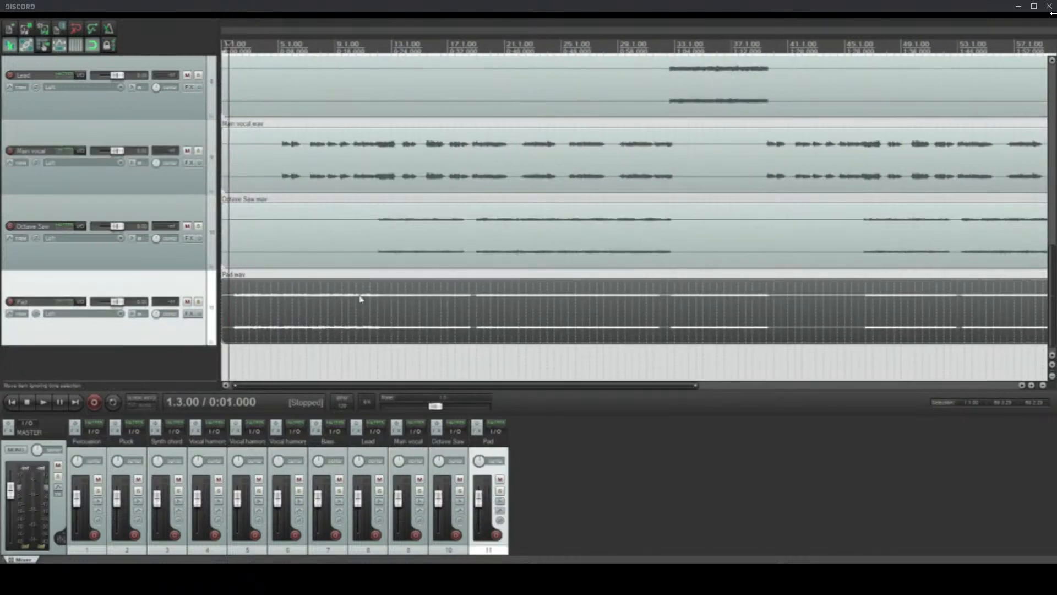
click(42, 403)
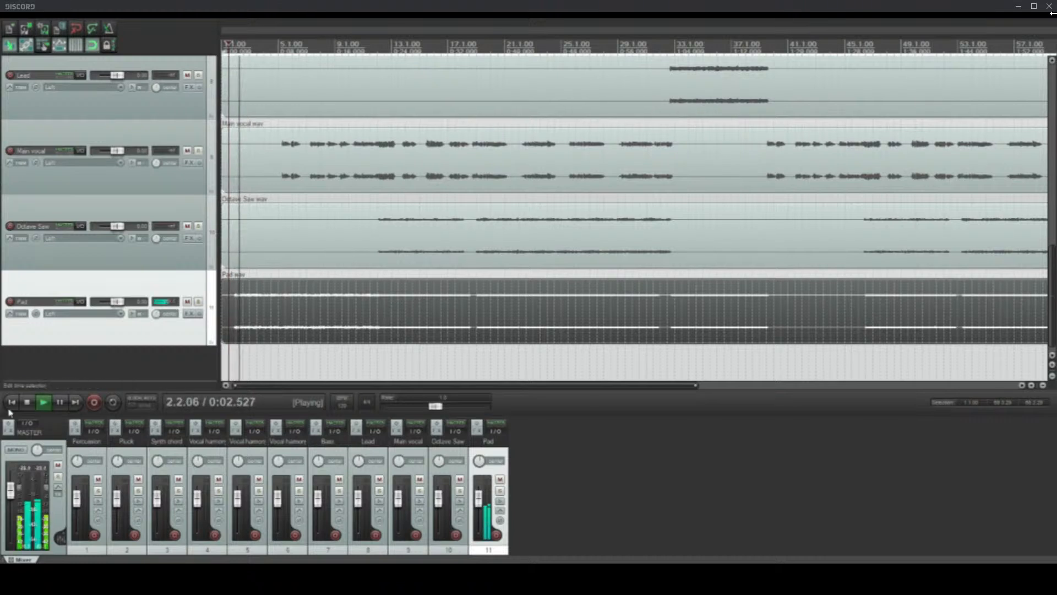
drag(9, 493, 10, 488)
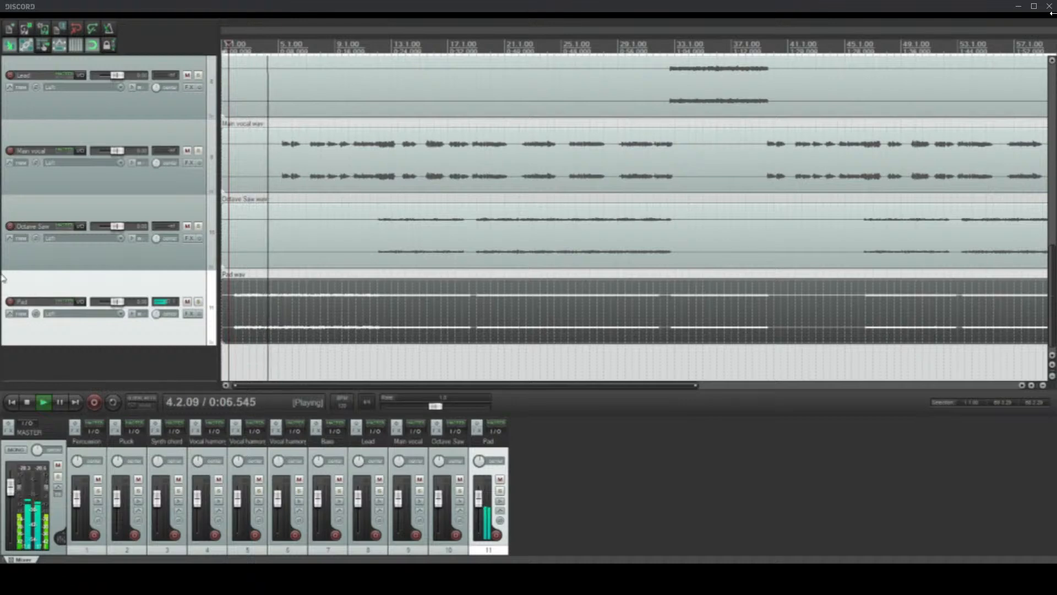
Step: Move the Main vocal track up so it sits between the Synth chord and Vocal harmony A tracks
scroll(389, 248, up, 3)
scroll(2, 230, up, 1)
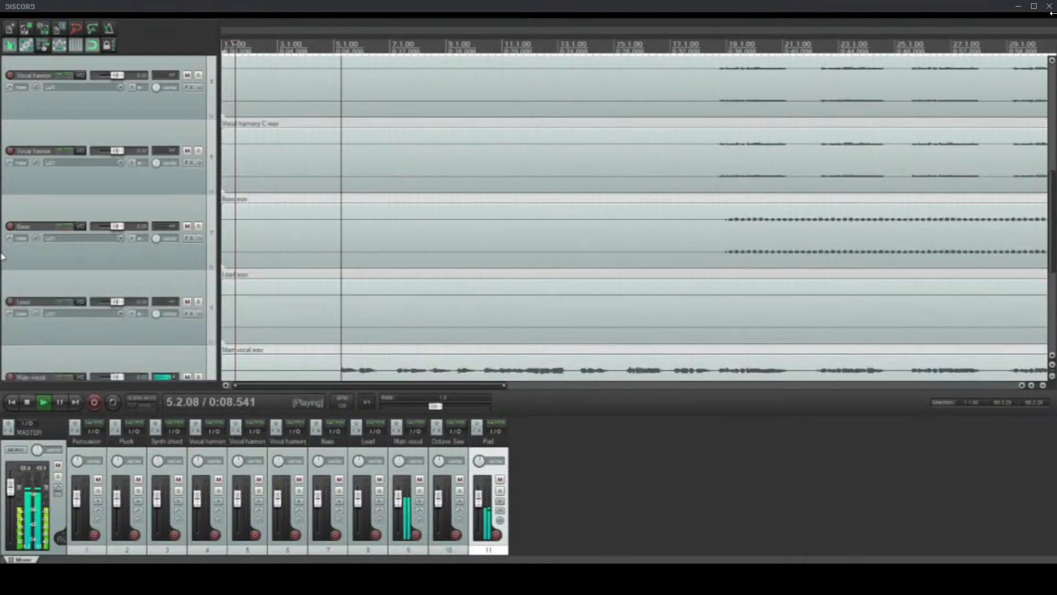
scroll(3, 253, up, 1)
scroll(2, 260, down, 1)
scroll(2, 259, down, 1)
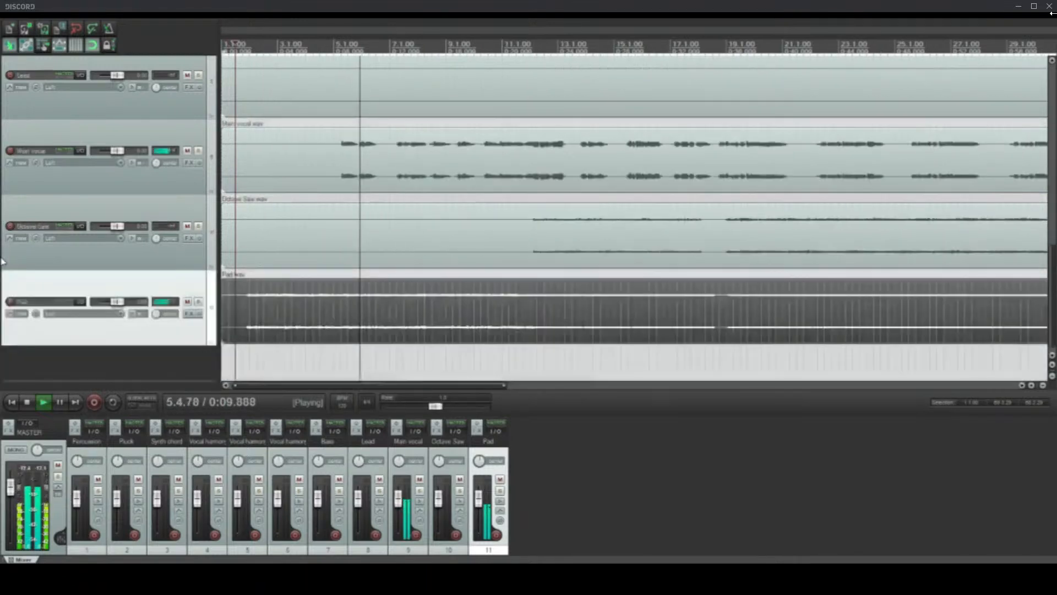
click(201, 165)
scroll(207, 183, up, 1)
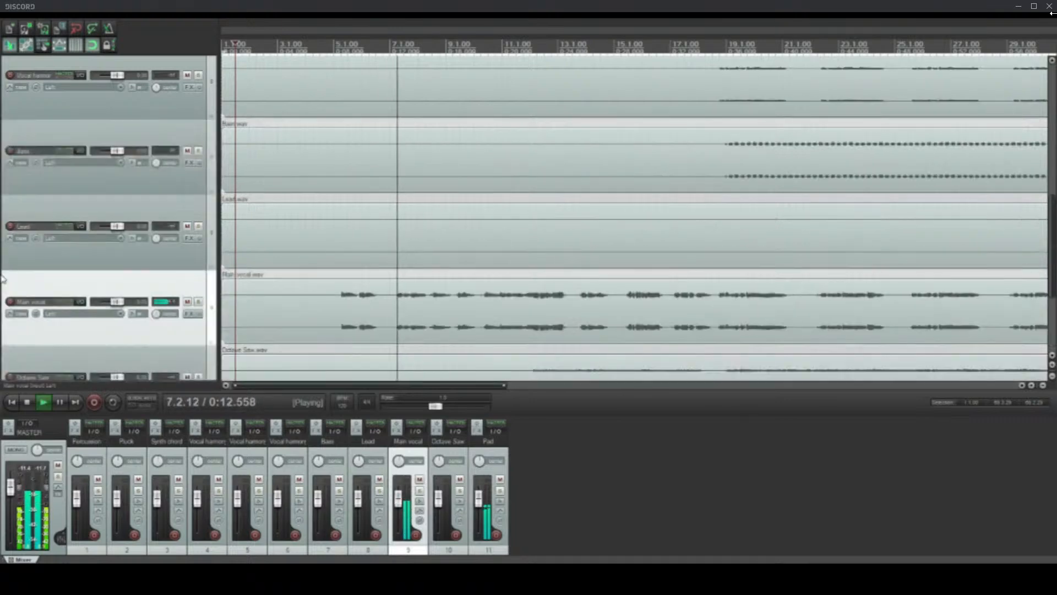
scroll(207, 183, up, 1)
drag(206, 56, 200, 205)
Step: Follow the playback through all tracks, comparing the vocal layers with the percussion, Bass, Lead, Octave Saw and Pad parts
scroll(3, 225, down, 1)
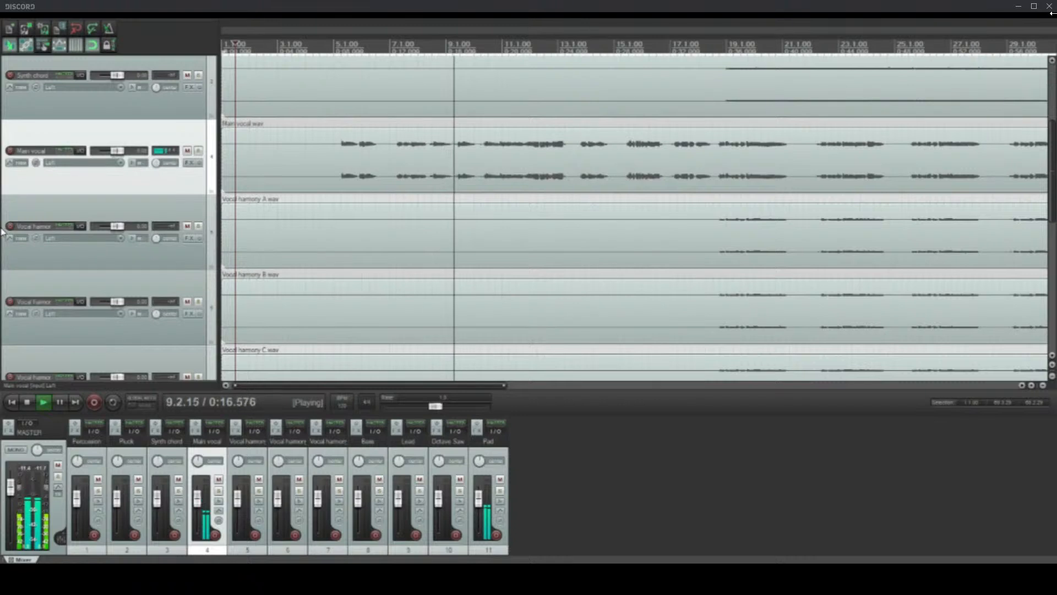
scroll(2, 237, down, 1)
scroll(1, 245, up, 1)
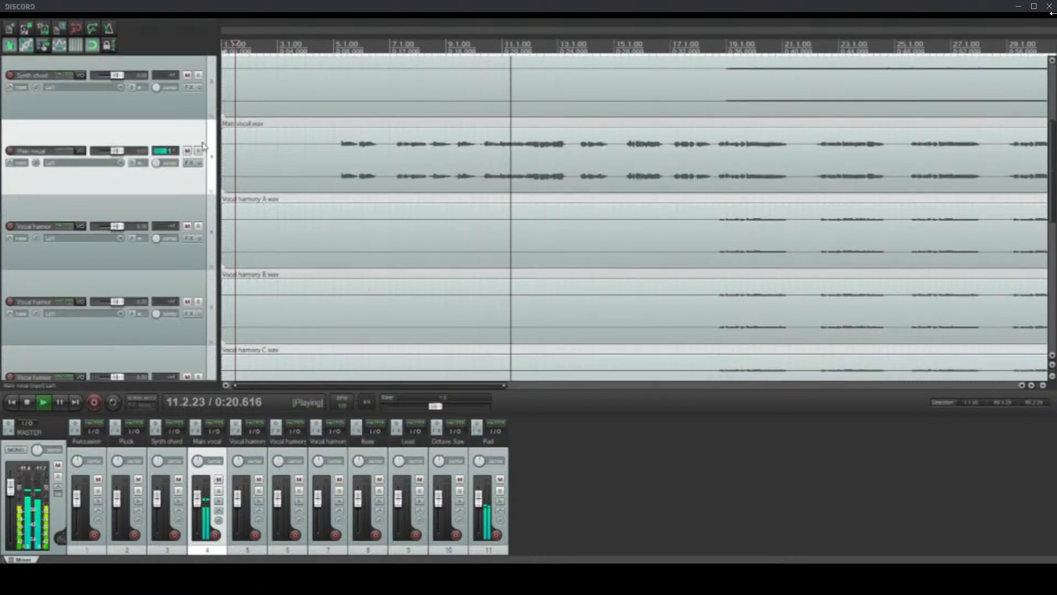
scroll(3, 231, up, 2)
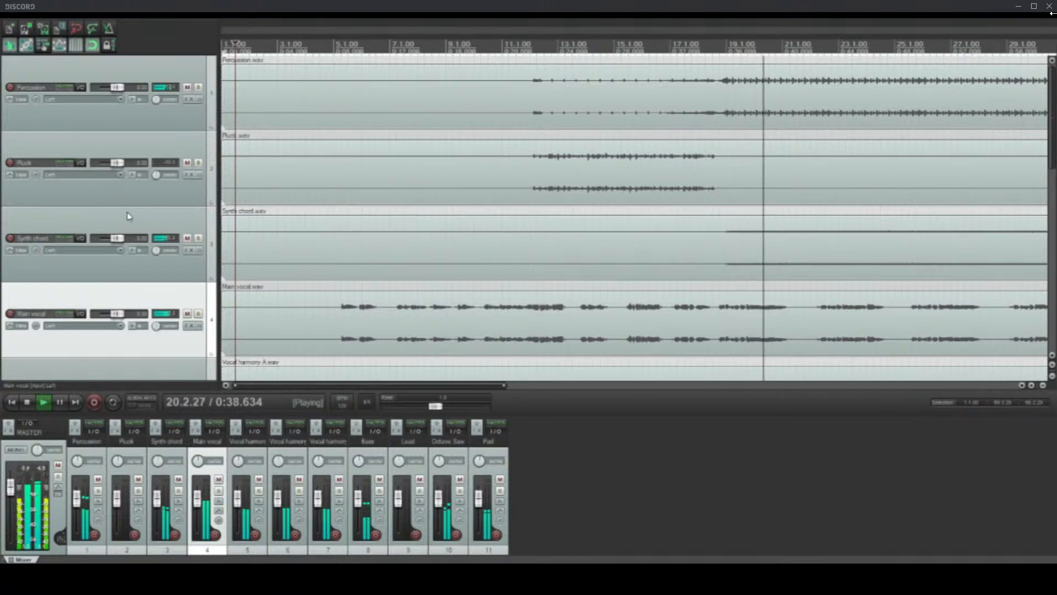
scroll(3, 218, down, 5)
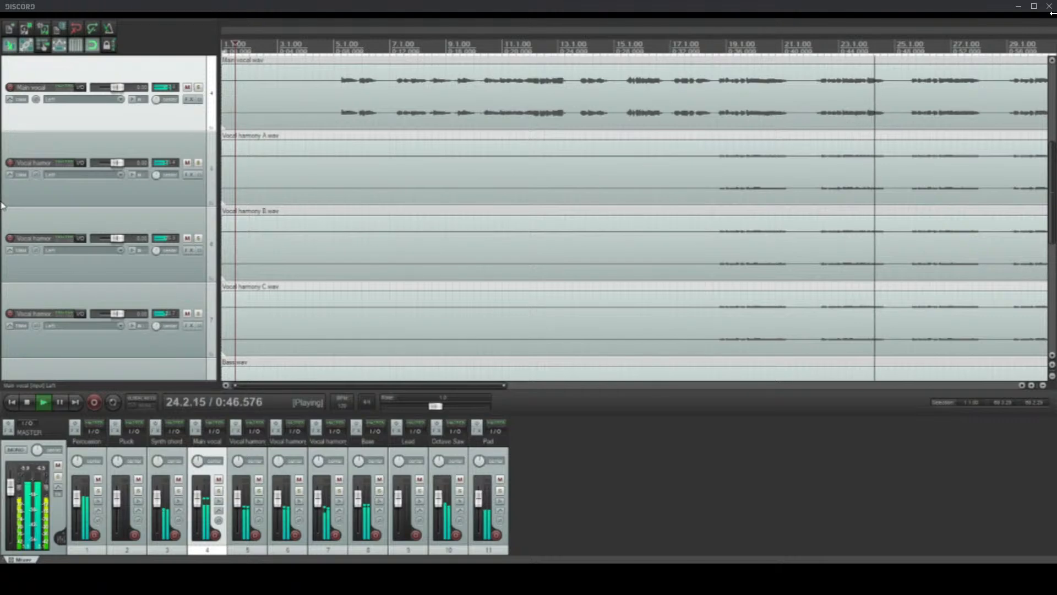
scroll(2, 206, down, 5)
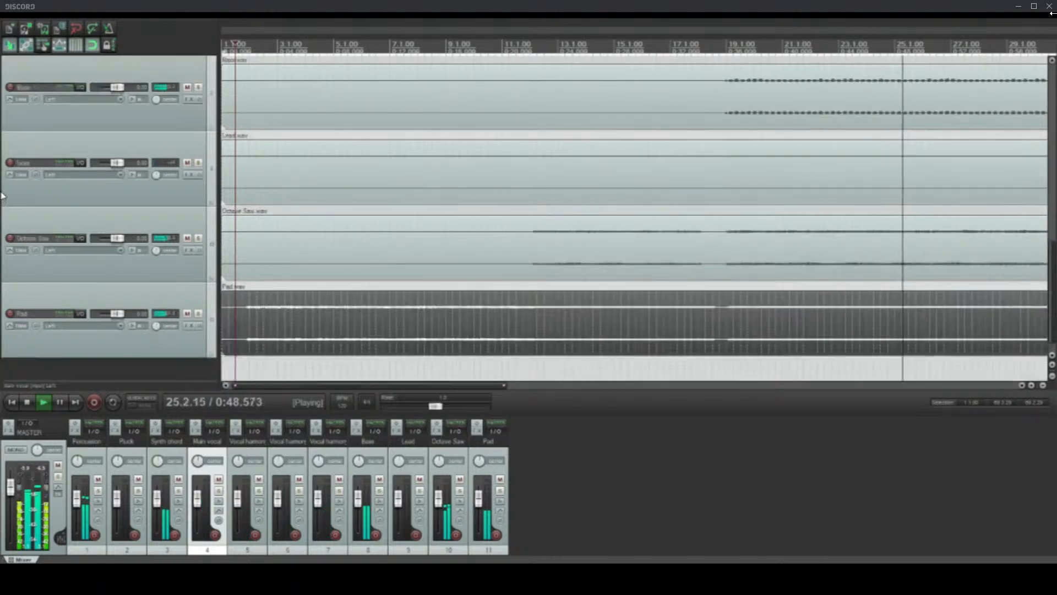
scroll(457, 233, down, 4)
scroll(456, 233, up, 3)
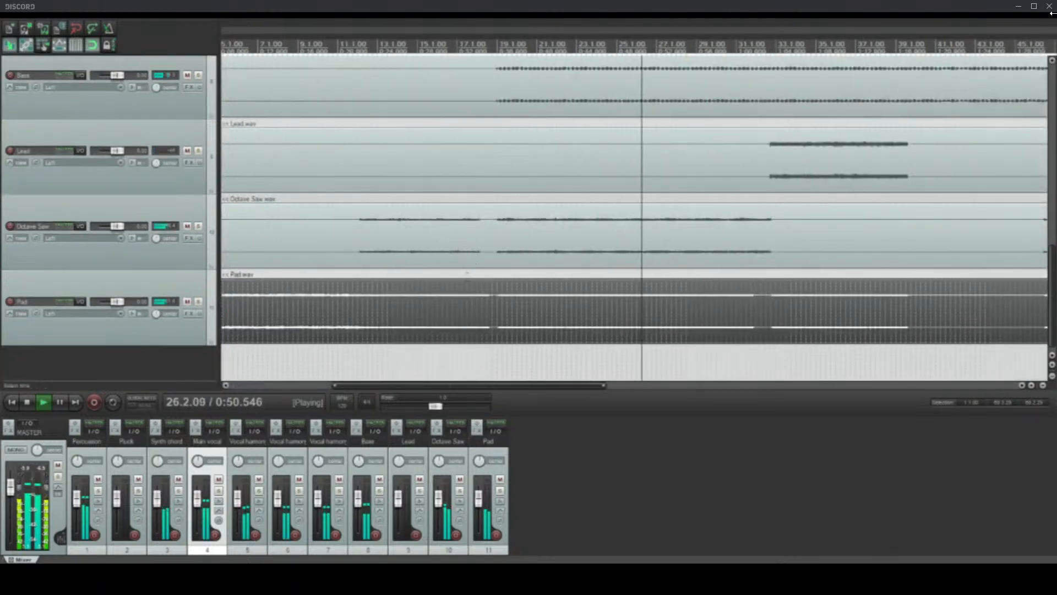
scroll(456, 233, up, 2)
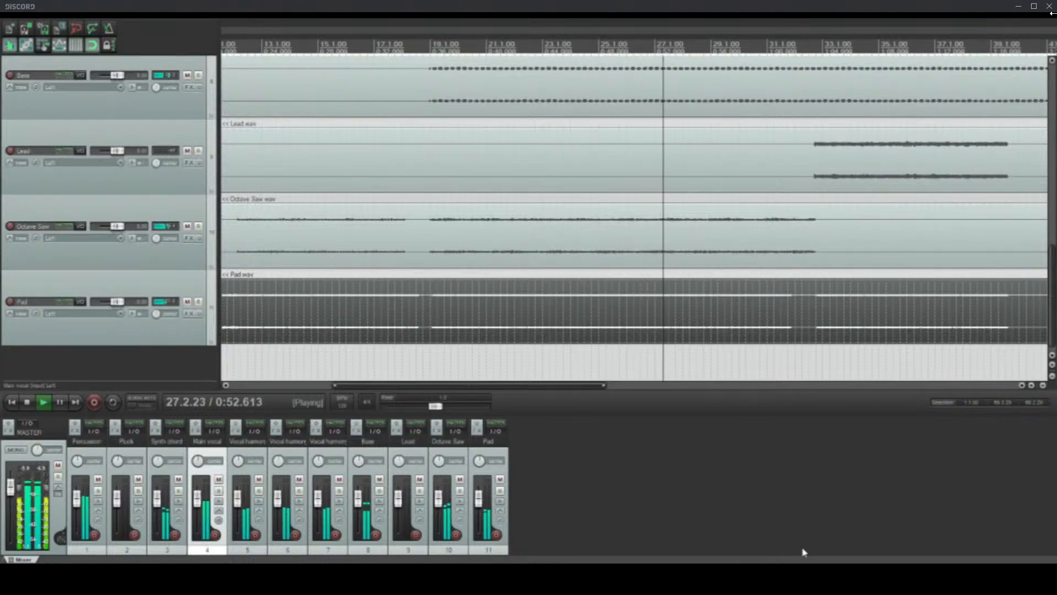
scroll(3, 248, up, 7)
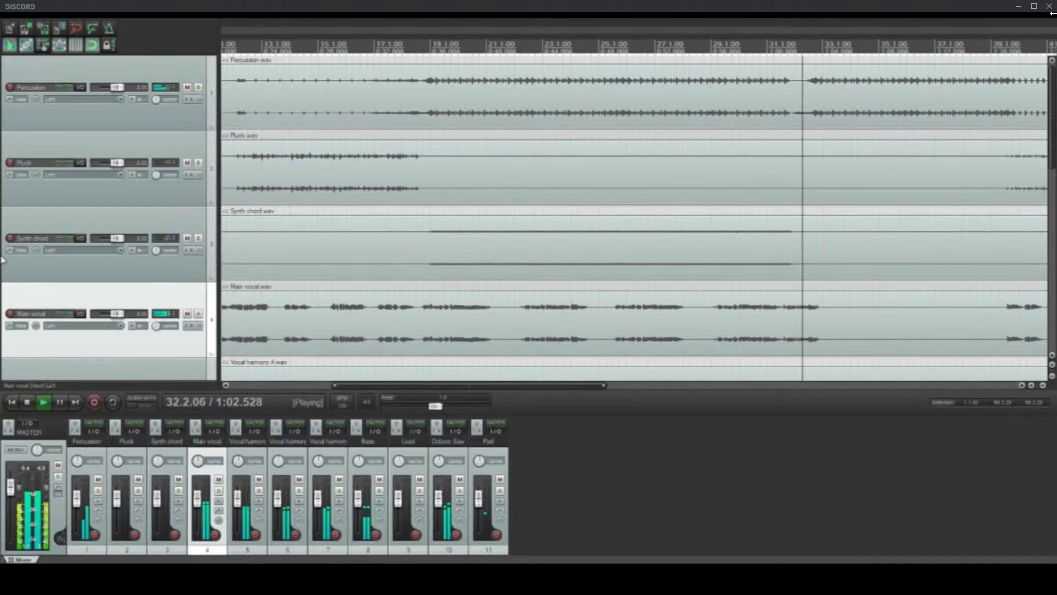
scroll(2, 260, down, 5)
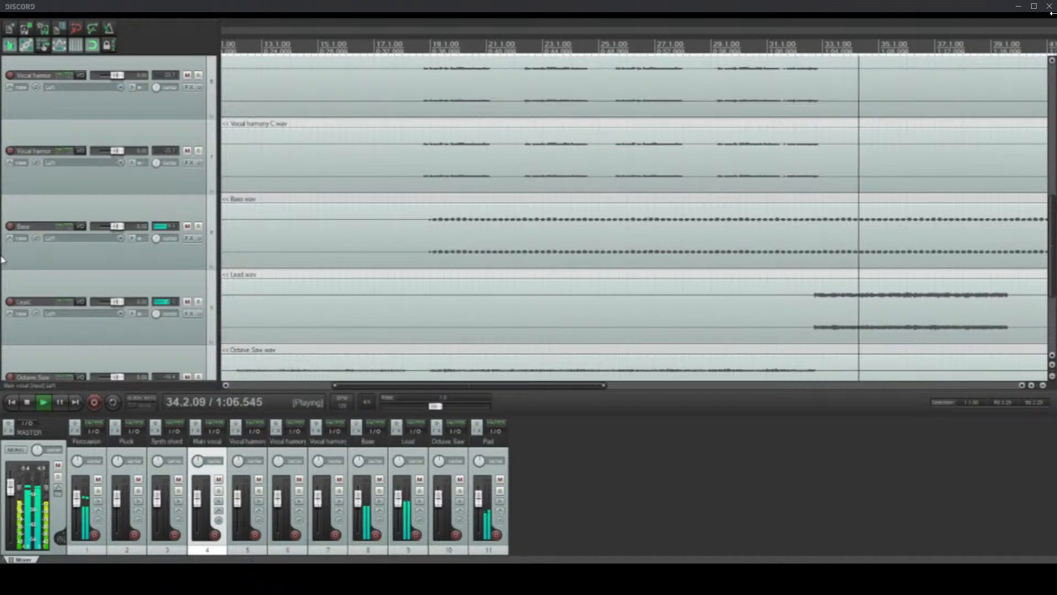
scroll(629, 188, down, 3)
scroll(629, 189, down, 2)
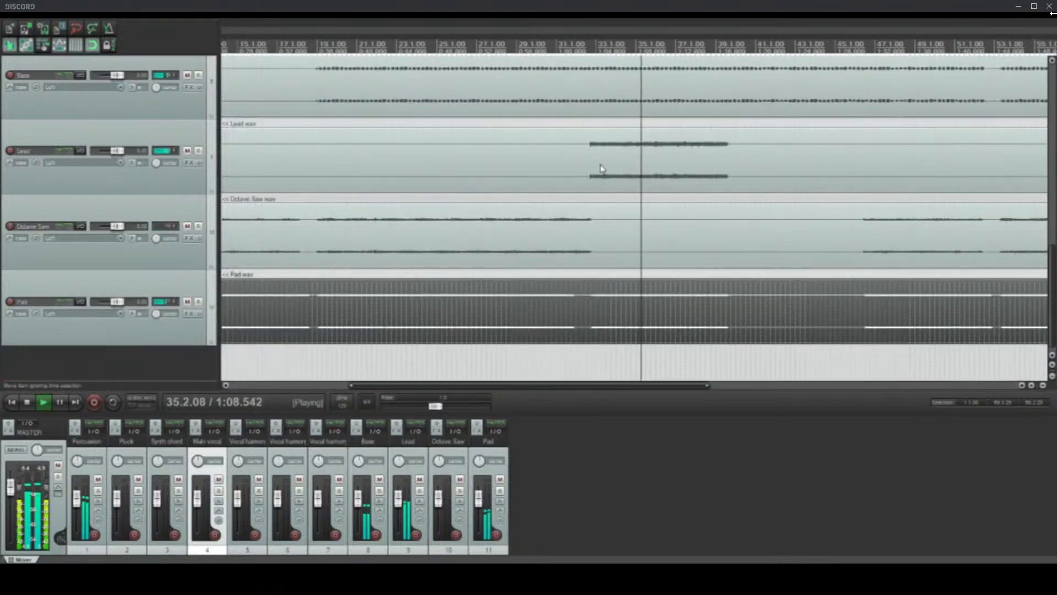
scroll(497, 187, down, 4)
scroll(8, 209, up, 3)
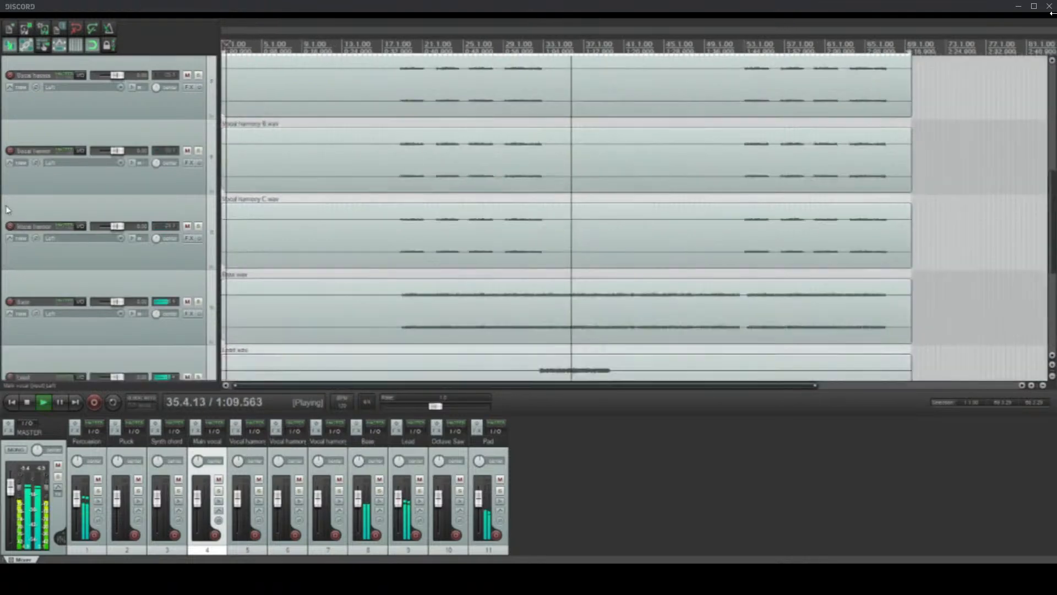
Step: Stop the playback and select the Vocal harmony C clip with the edit cursor at 17.3.00
click(387, 248)
key(space)
scroll(379, 243, up, 3)
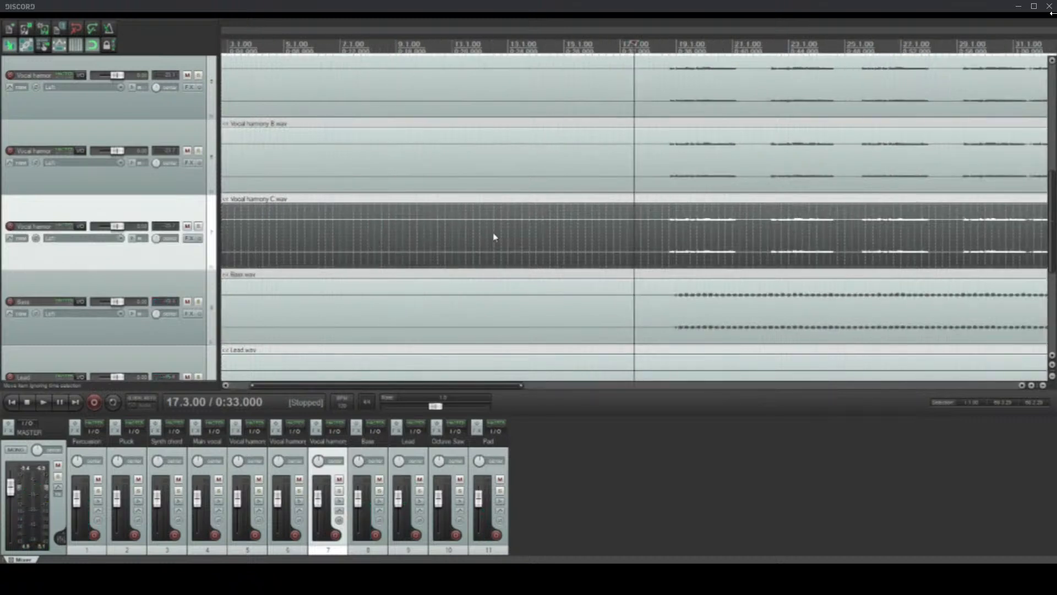
Step: Select in turn the Pluck clip at 12.1.00, the Synth chord clip at 18.1.00 and the Lead clip at 33.1.00
scroll(3, 226, up, 4)
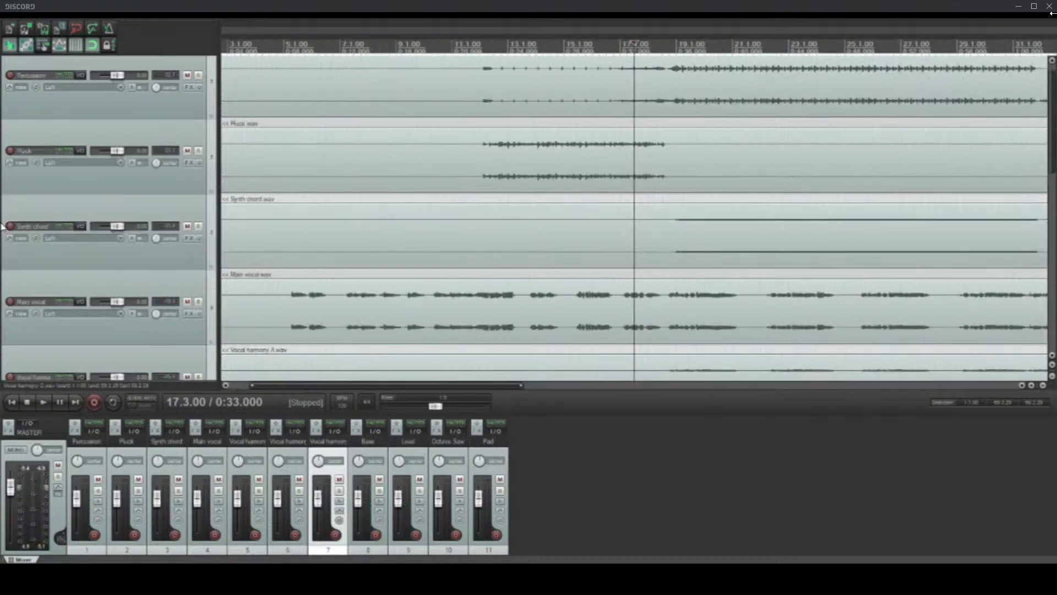
click(388, 190)
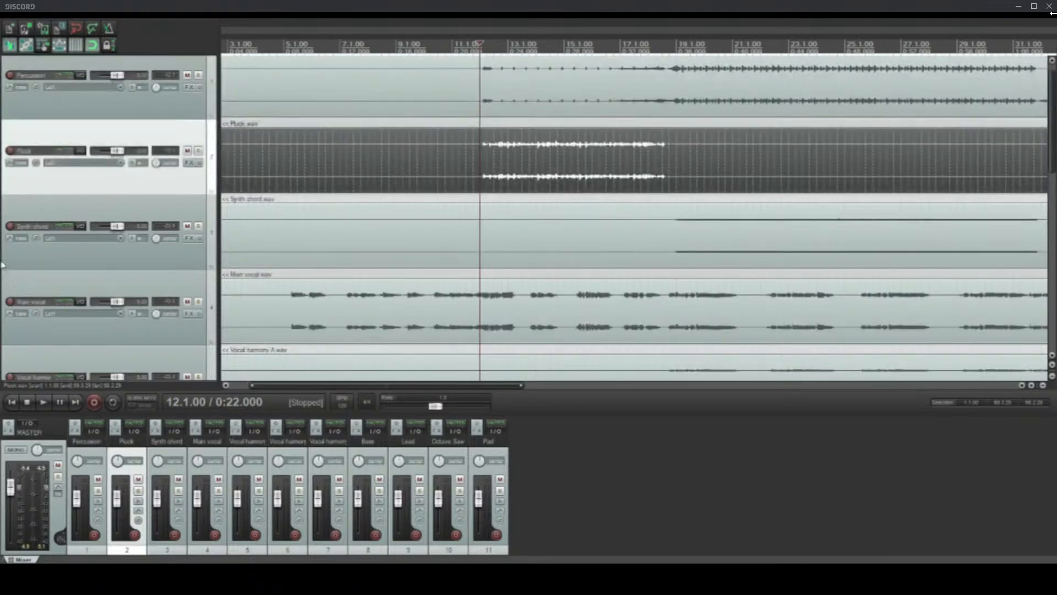
scroll(231, 200, up, 1)
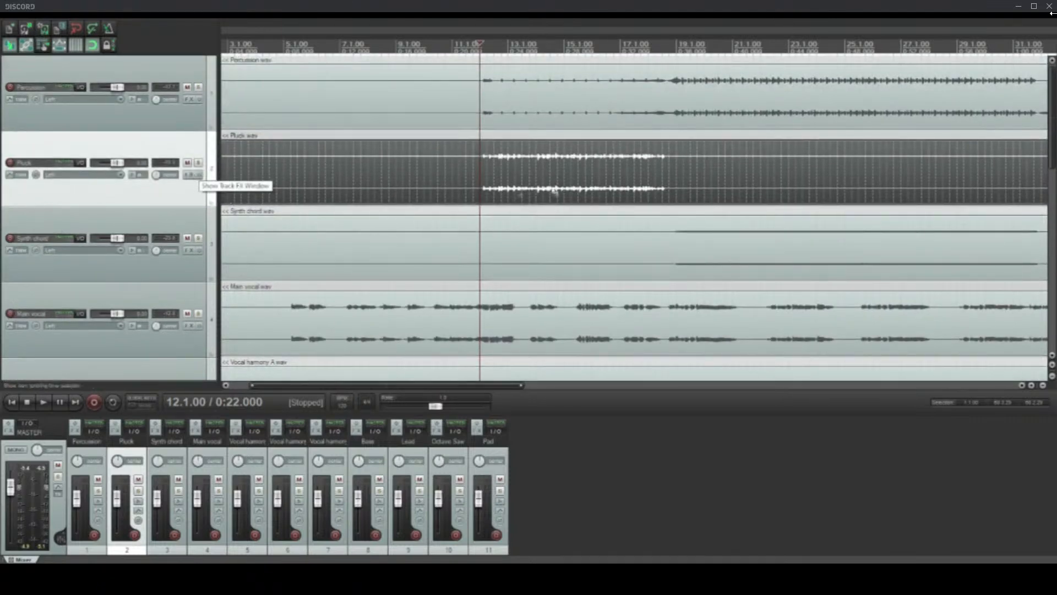
click(604, 245)
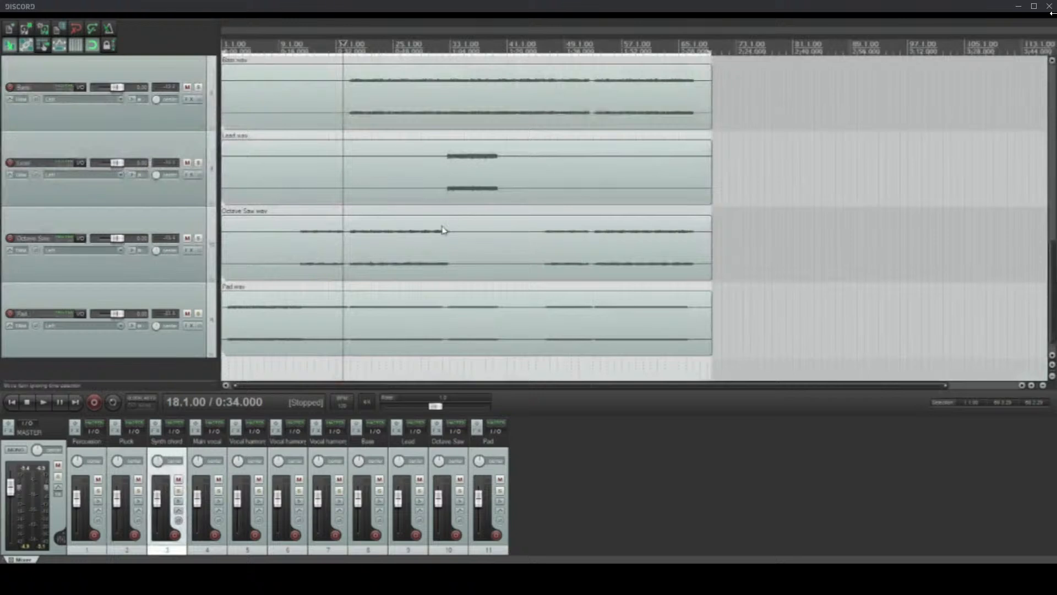
click(449, 197)
scroll(474, 207, up, 4)
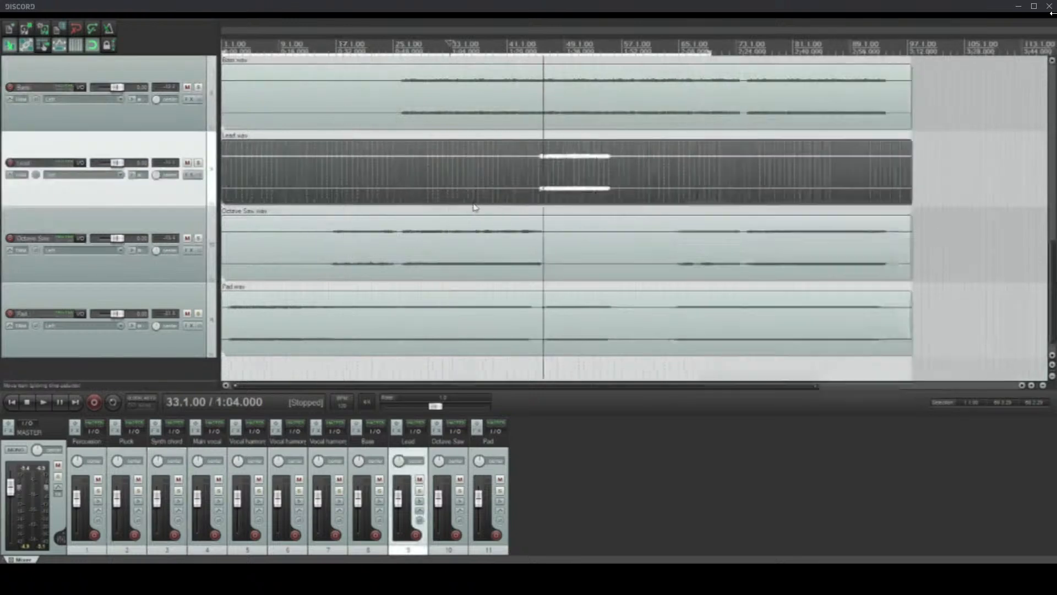
Step: Place the edit cursor at 31.3.00, just before the Lead part enters, and play from there
click(556, 189)
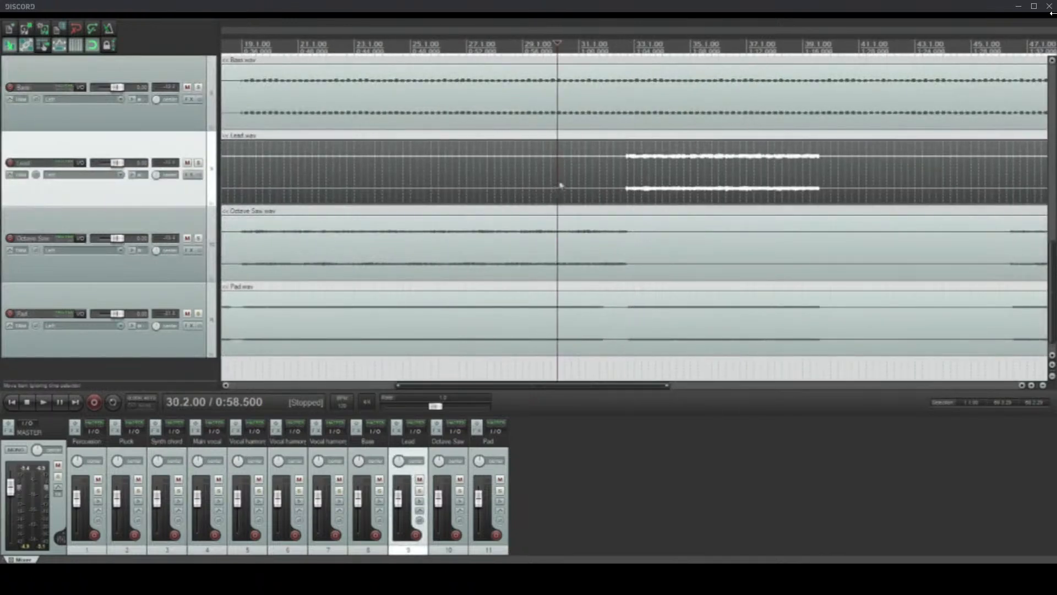
click(599, 186)
click(622, 201)
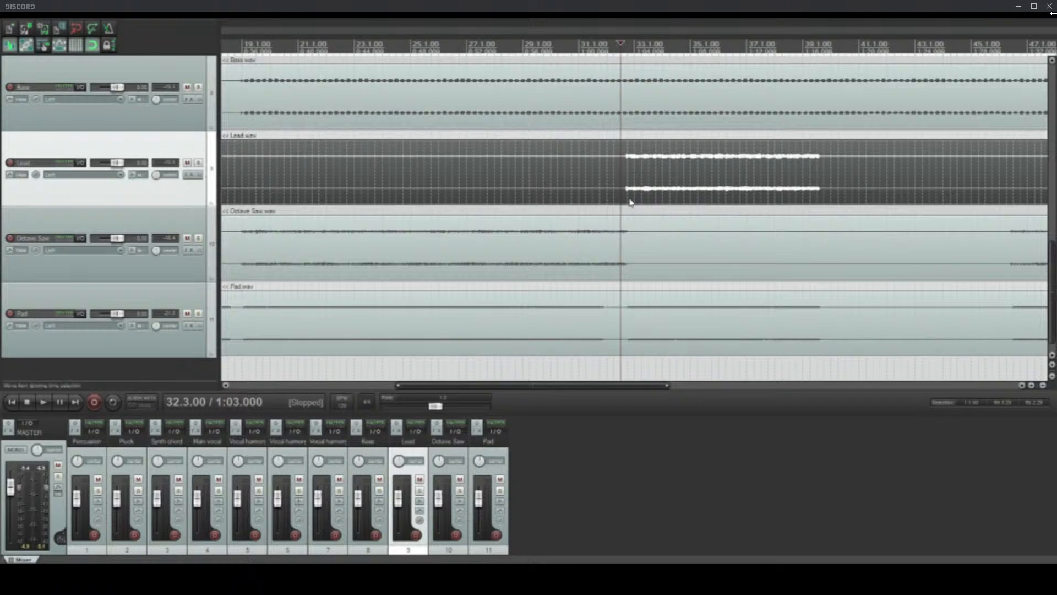
click(594, 194)
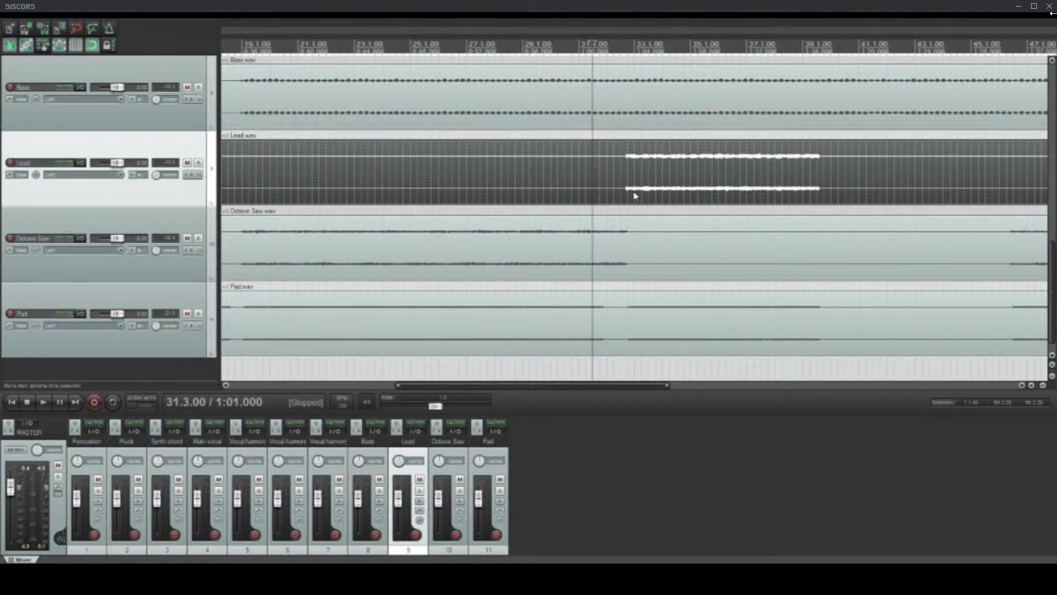
key(space)
scroll(636, 195, up, 3)
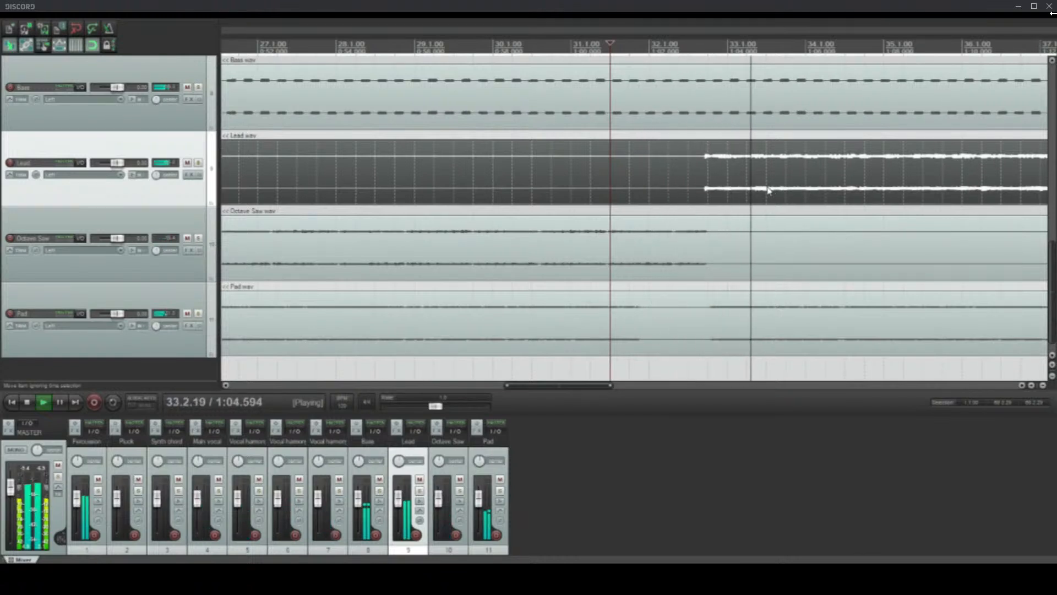
scroll(769, 190, down, 2)
Step: Add the ReaEQ effect to the Lead track and move its window below the Lead clip
click(188, 176)
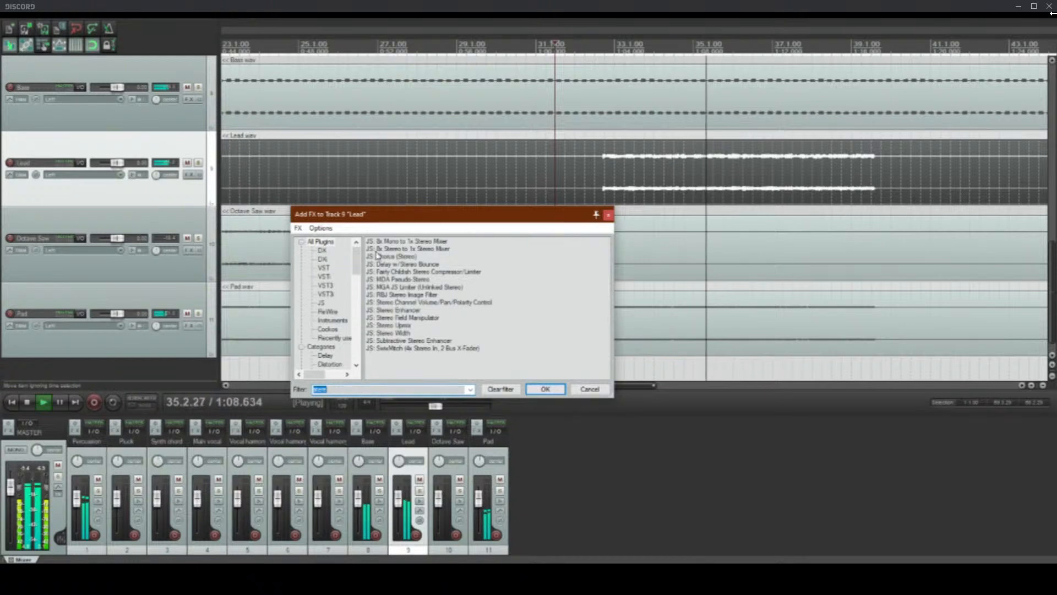
text(eq)
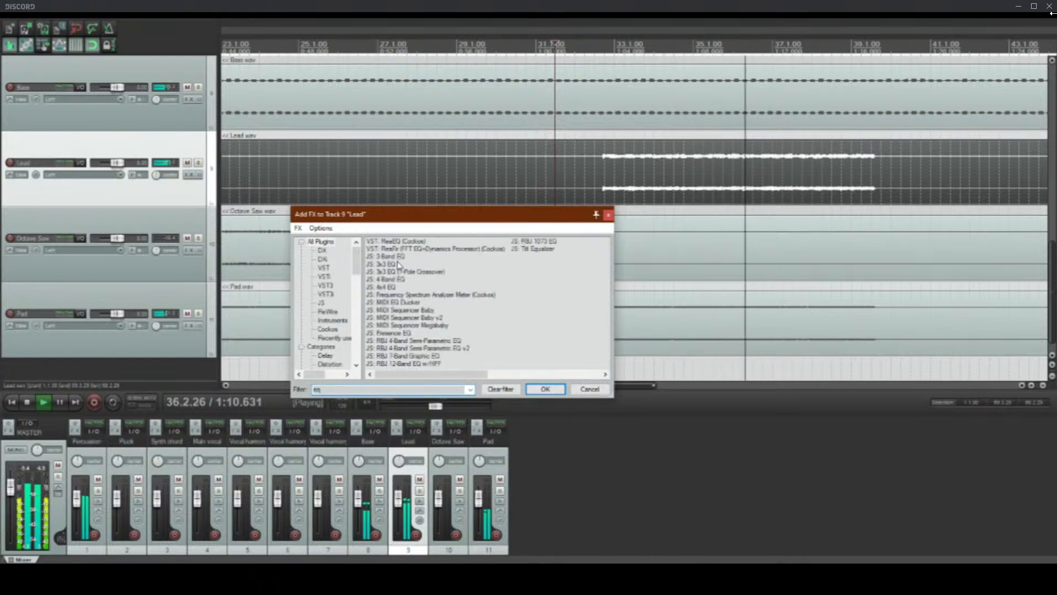
double_click(395, 241)
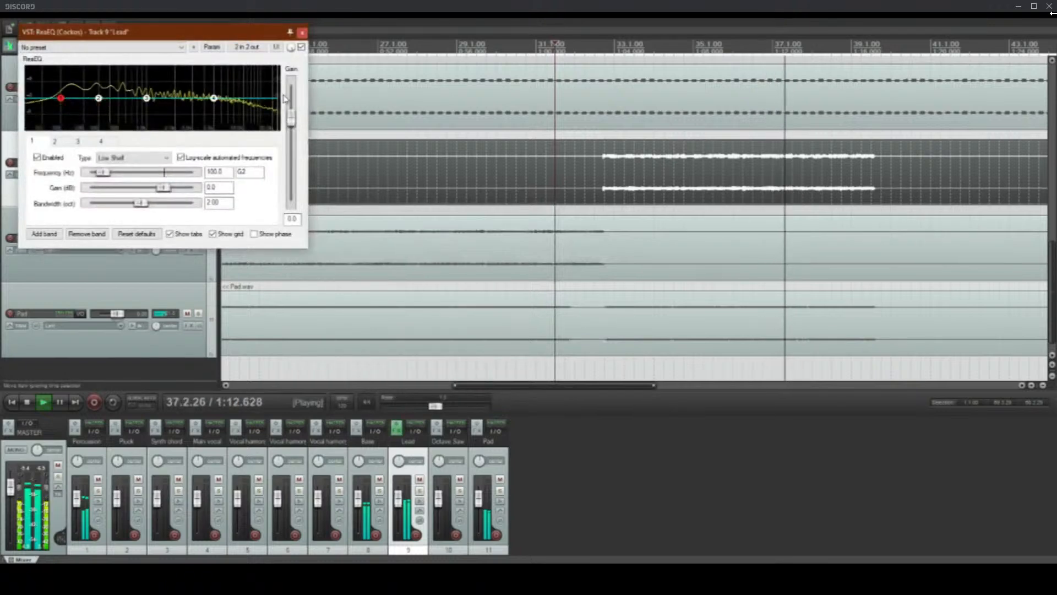
drag(164, 34, 616, 213)
Step: Stop playback with the edit cursor at 31.4.00 and set band 1 of the Lead track's ReaEQ to High Pass at 105.5 Hz
click(567, 162)
key(space)
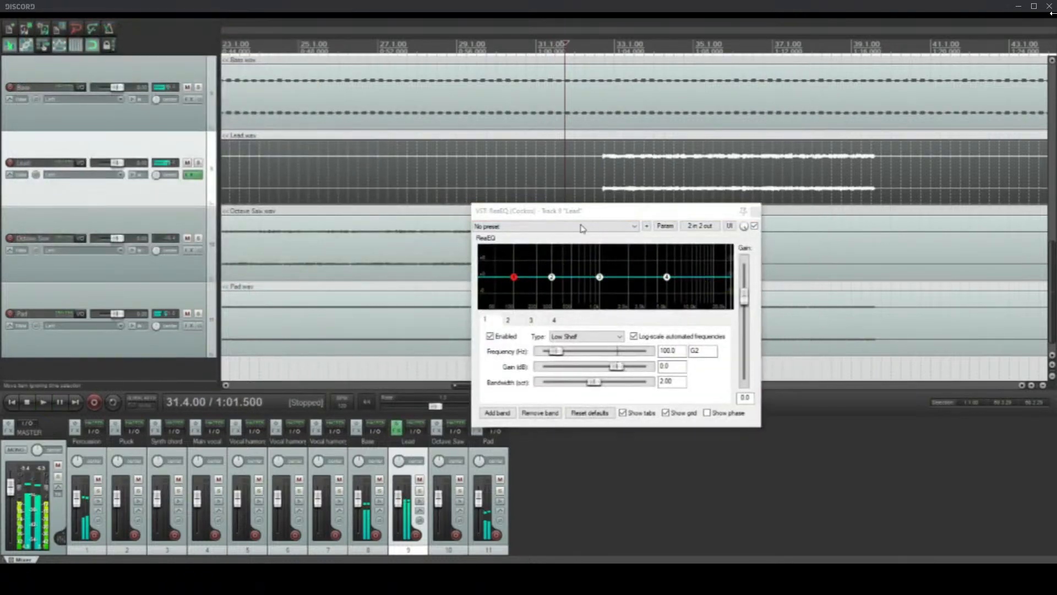
click(586, 335)
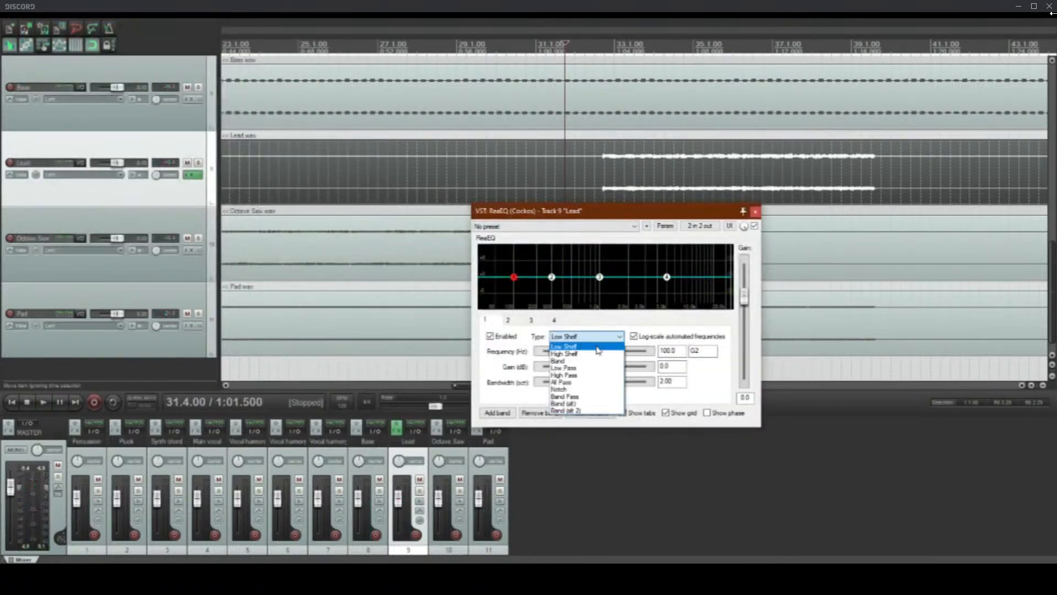
click(576, 377)
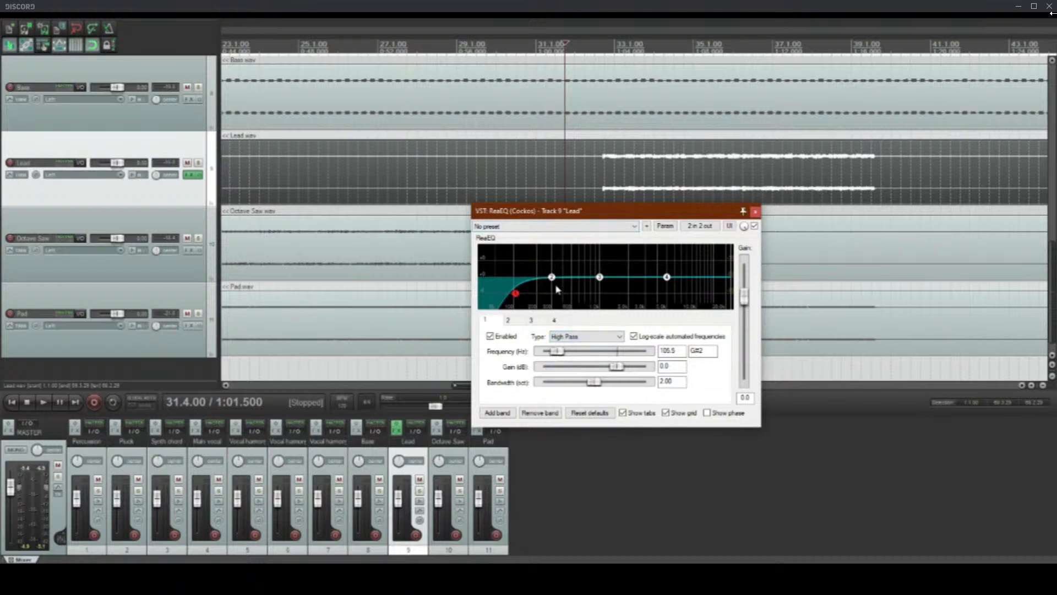
Step: While playing from 32.1.00, cut the Lead's EQ band 2 to -3.6 dB at 222.6 Hz and band 3 by about 2.6 dB near 631 Hz
mouse_move(553, 286)
mouse_down()
mouse_move(563, 283)
mouse_move(555, 292)
mouse_up()
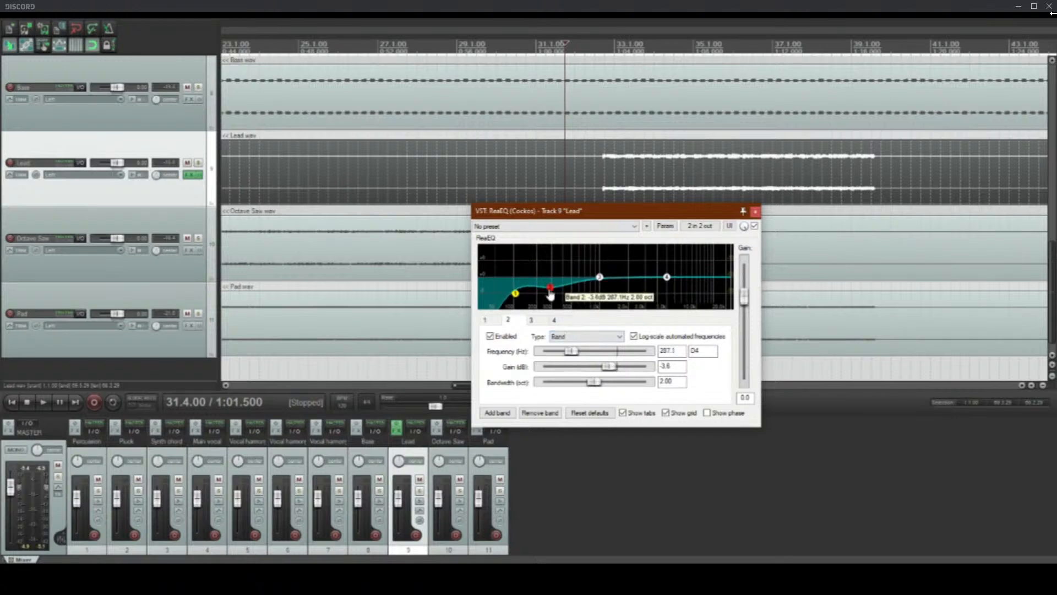
click(580, 160)
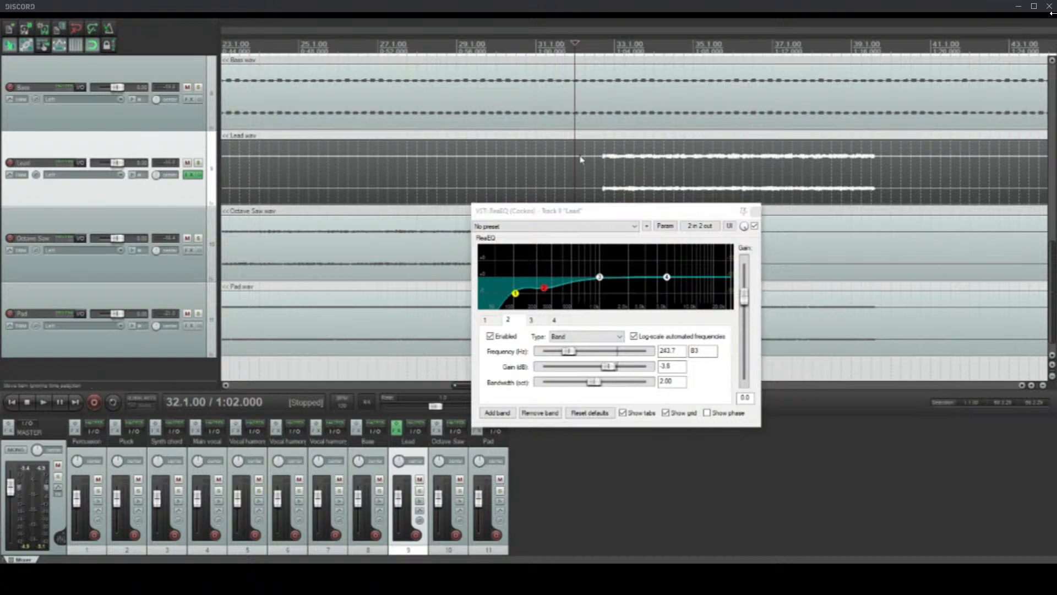
key(space)
drag(545, 288, 542, 296)
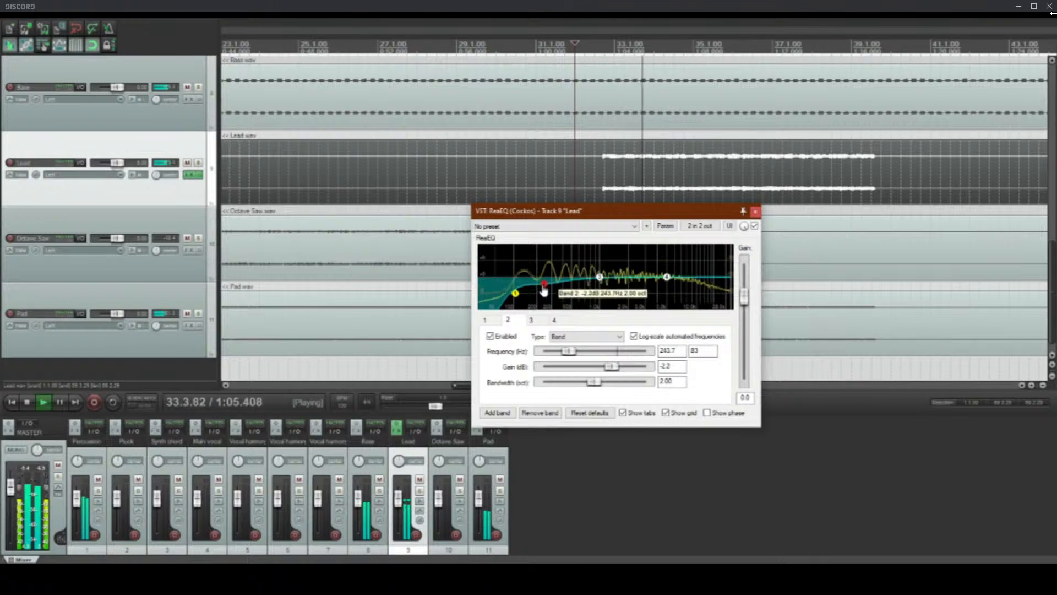
mouse_move(600, 284)
mouse_down()
mouse_move(573, 282)
mouse_move(583, 290)
mouse_up()
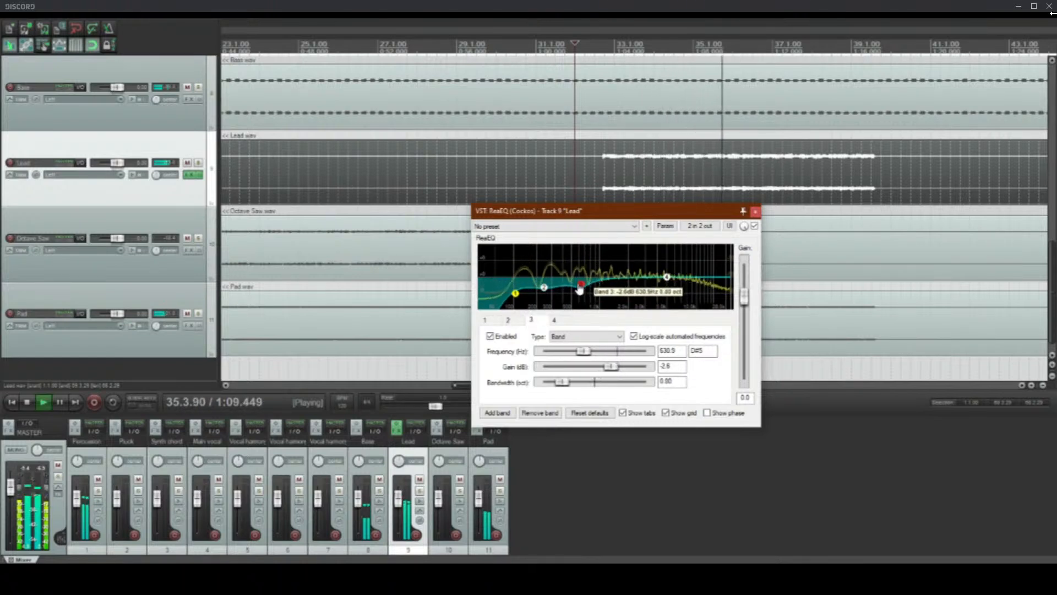
drag(579, 292, 540, 293)
Step: Select the Pluck clip, close the Lead track's equalizer and play from 11.4.00, just before the Pluck part enters
scroll(523, 171, down, 5)
scroll(3, 186, up, 4)
scroll(3, 188, up, 5)
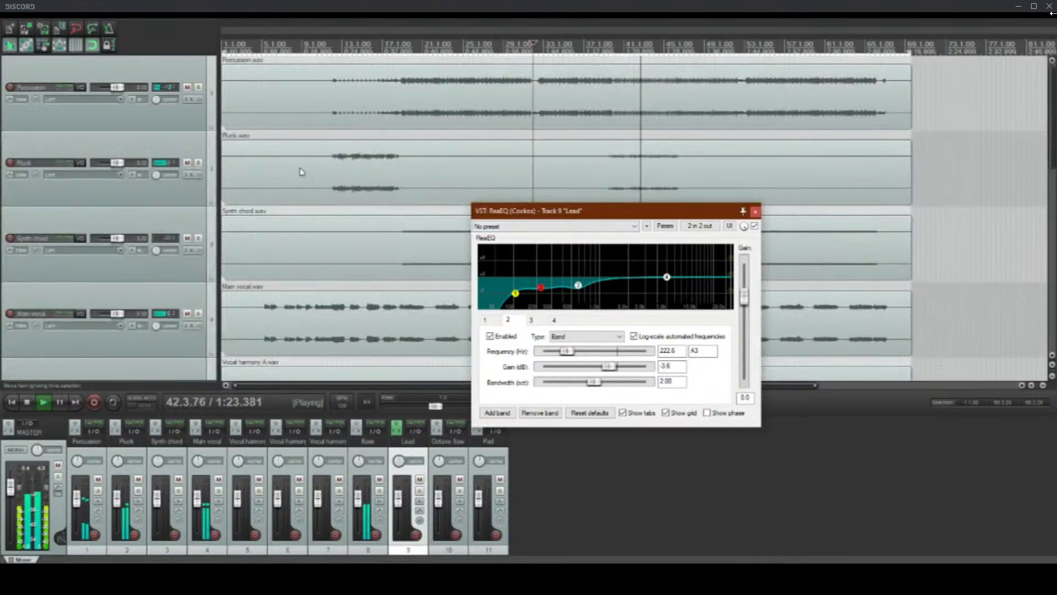
click(329, 171)
key(space)
scroll(449, 171, up, 4)
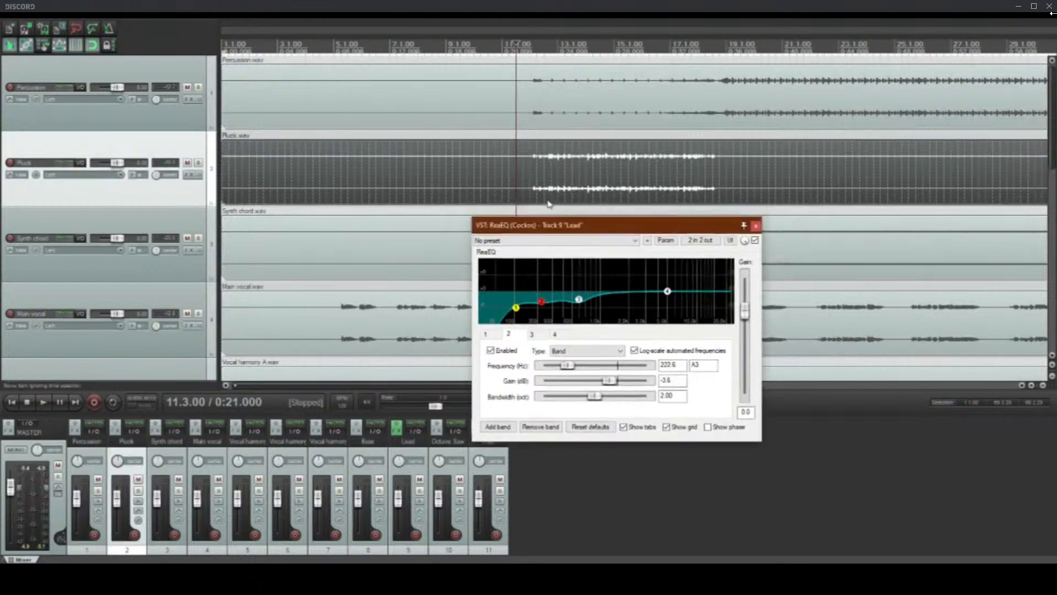
click(756, 225)
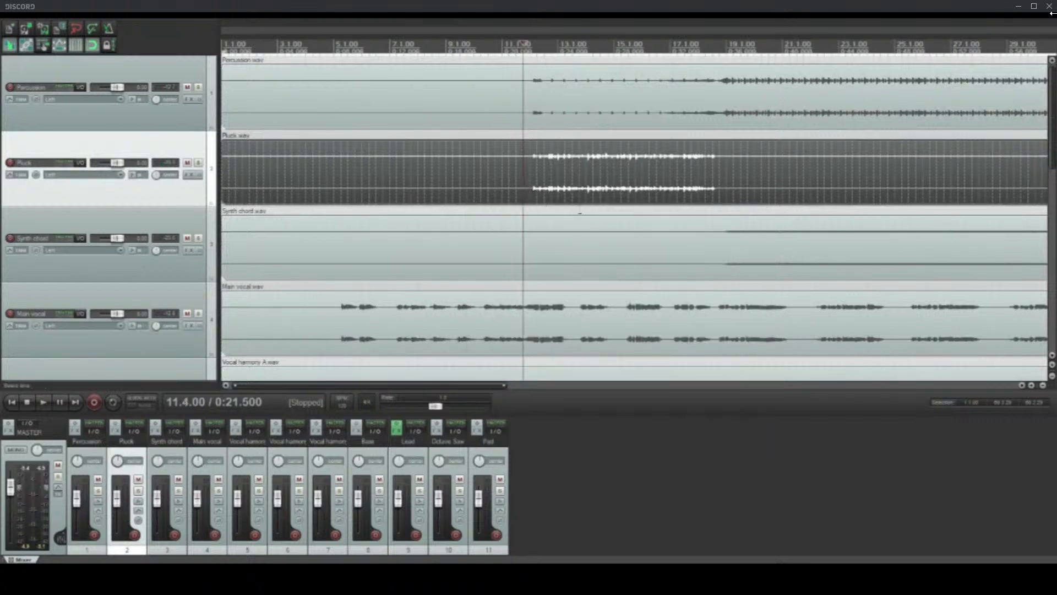
key(space)
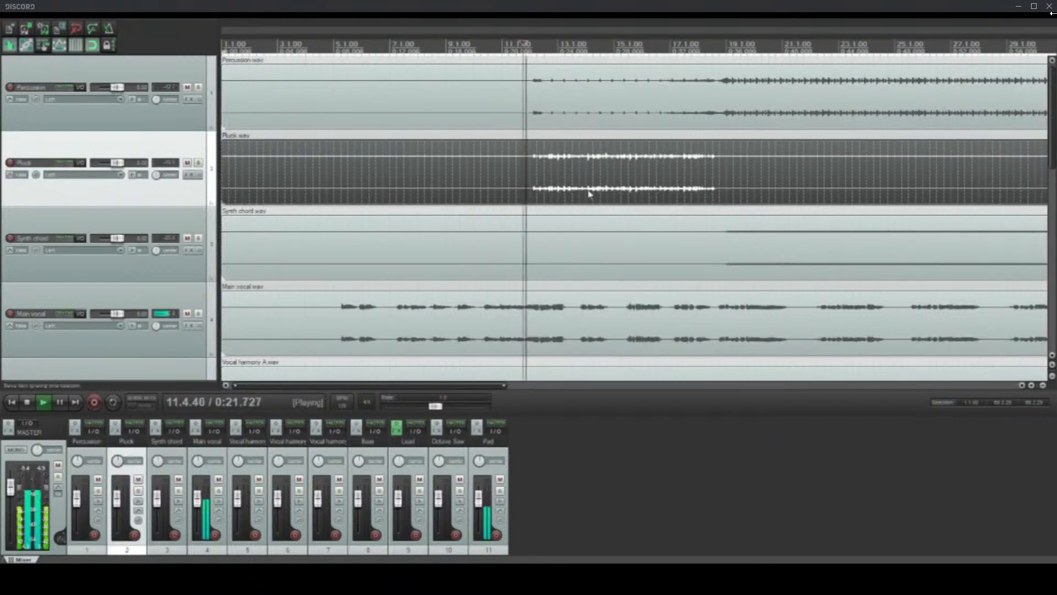
click(190, 176)
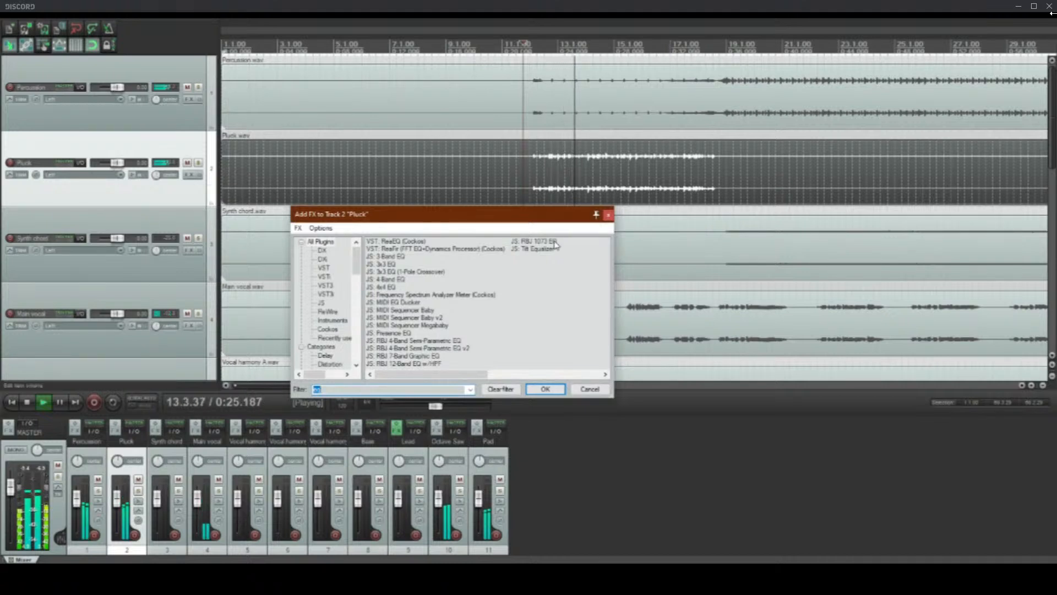
drag(547, 217, 610, 288)
scroll(3, 224, down, 8)
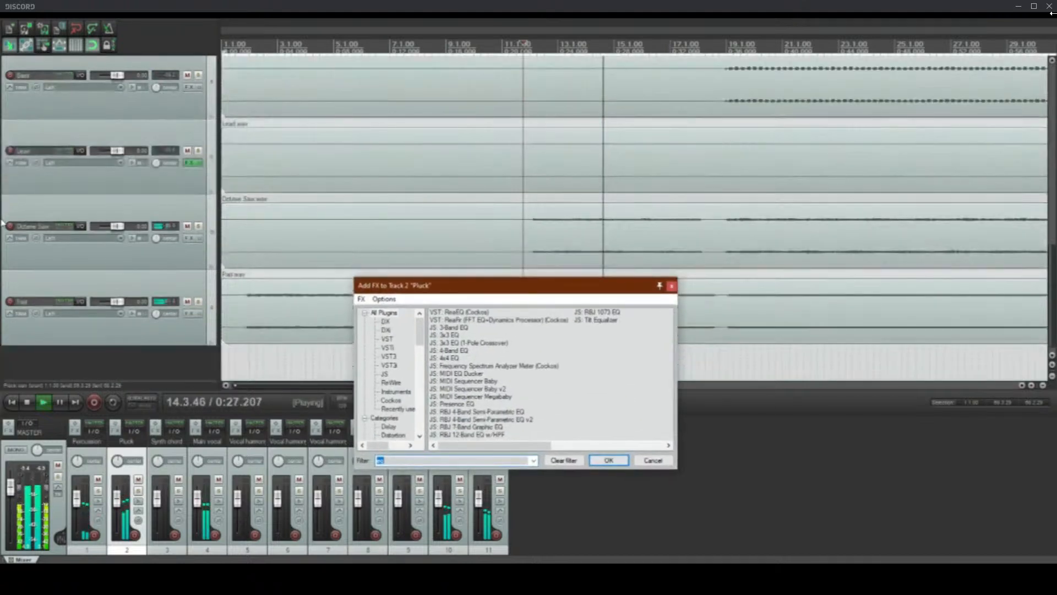
scroll(3, 226, up, 3)
scroll(3, 226, down, 3)
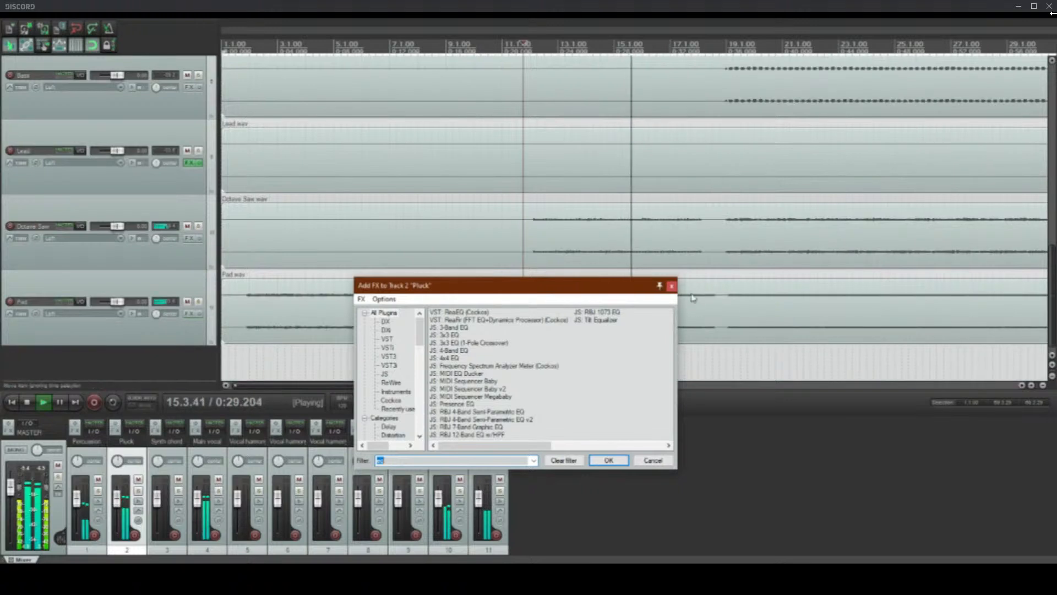
click(672, 286)
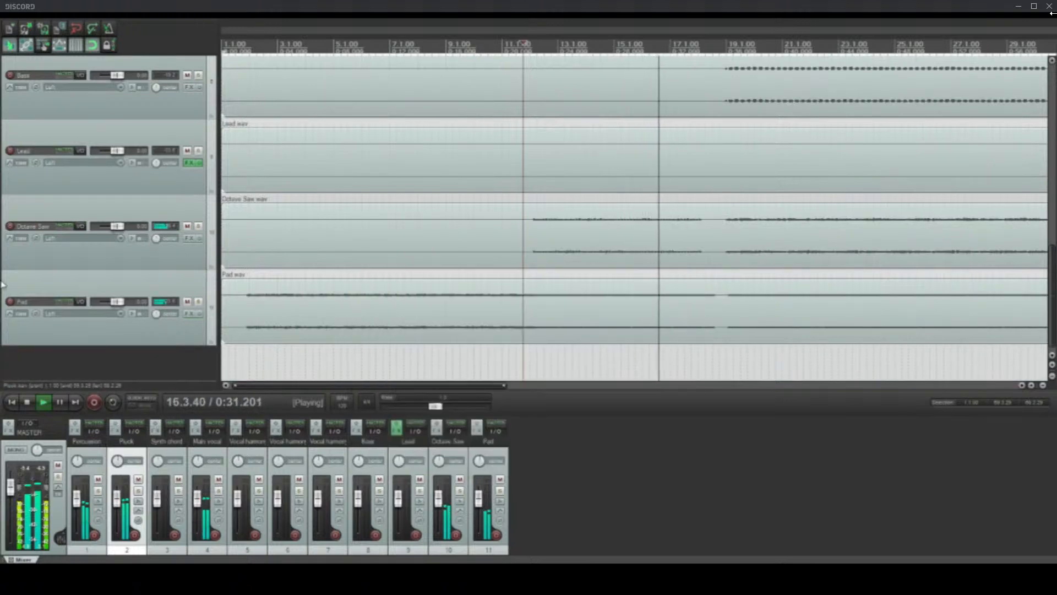
Step: Add ReaEQ to the Pluck track, set band 1 to High Pass and move it to a frequency well below 100 Hz
scroll(2, 279, up, 3)
scroll(3, 278, up, 4)
click(188, 163)
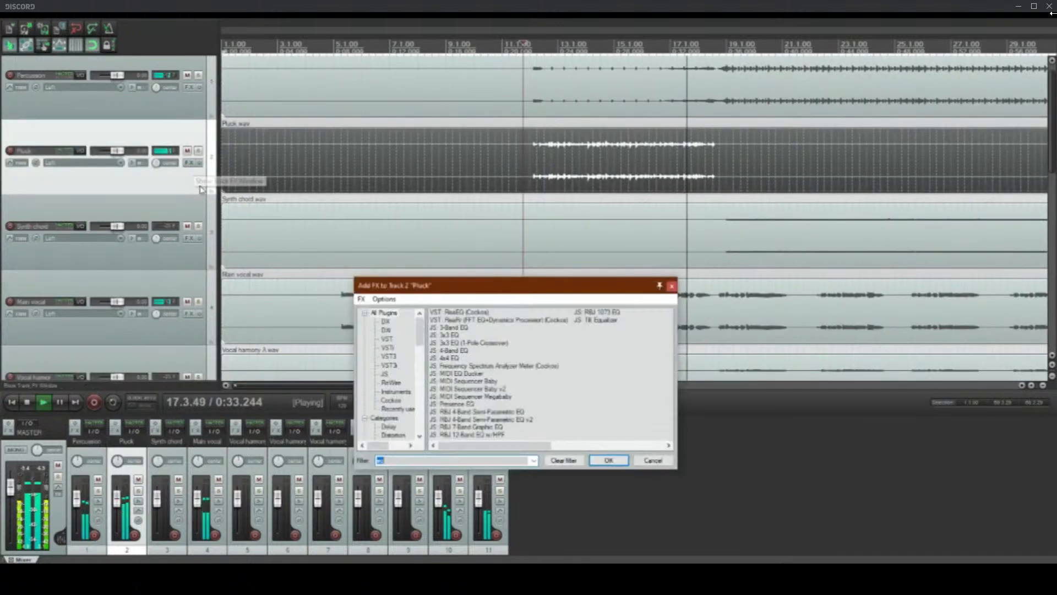
double_click(459, 312)
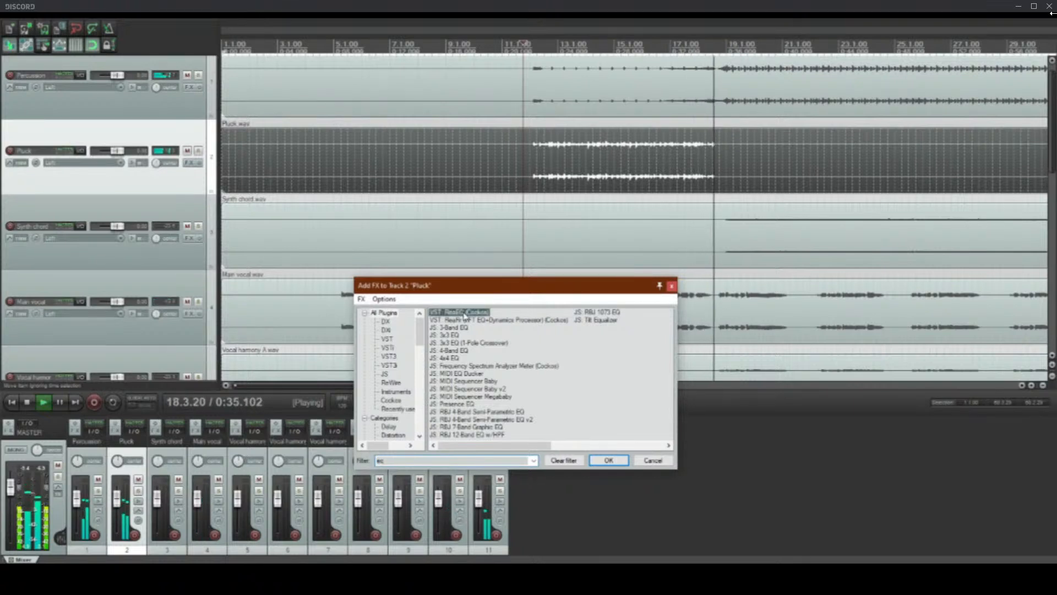
click(146, 159)
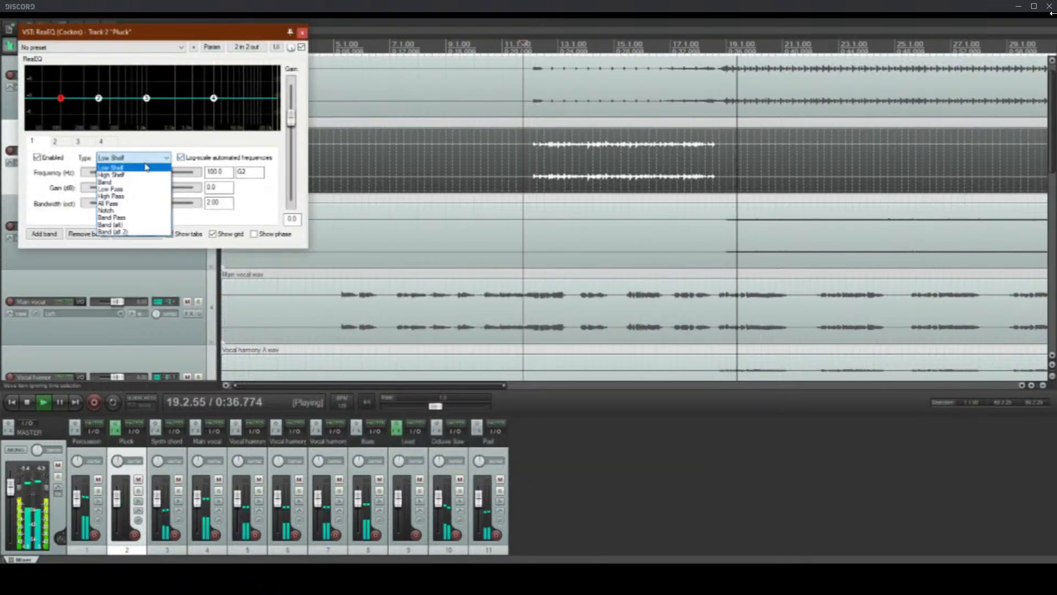
click(111, 196)
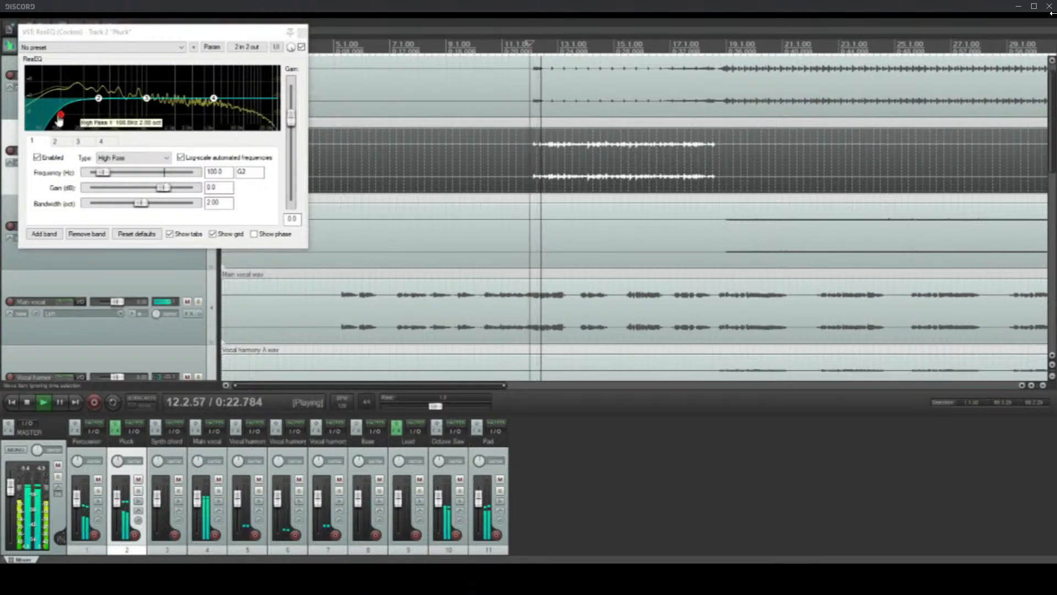
drag(60, 117, 35, 117)
Step: Cut band 2 of the Pluck track's equalizer to -2.4 dB at 108.8 Hz and close the effect window
click(100, 99)
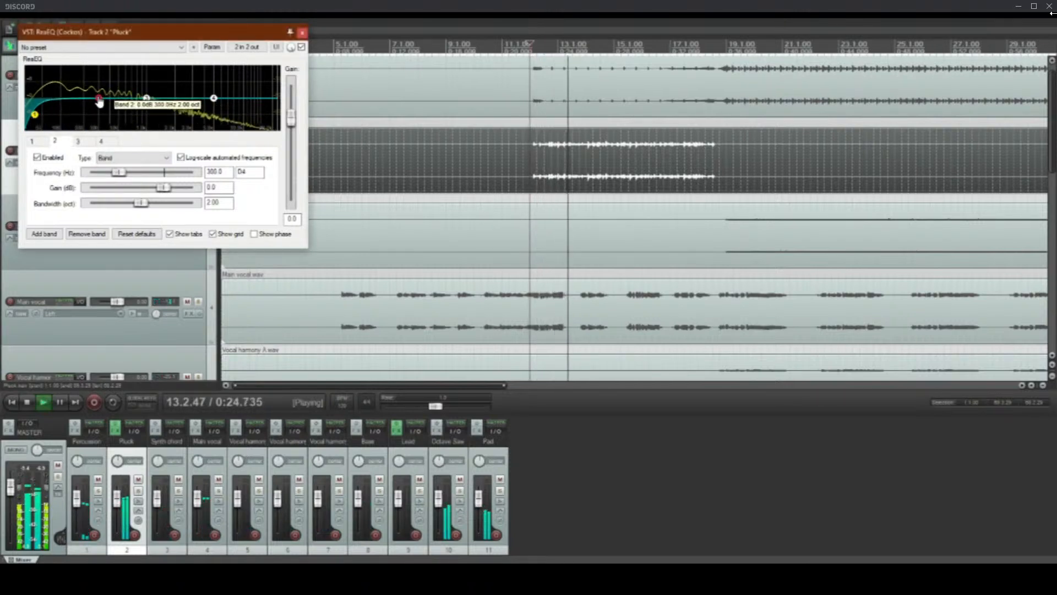
drag(99, 102, 64, 108)
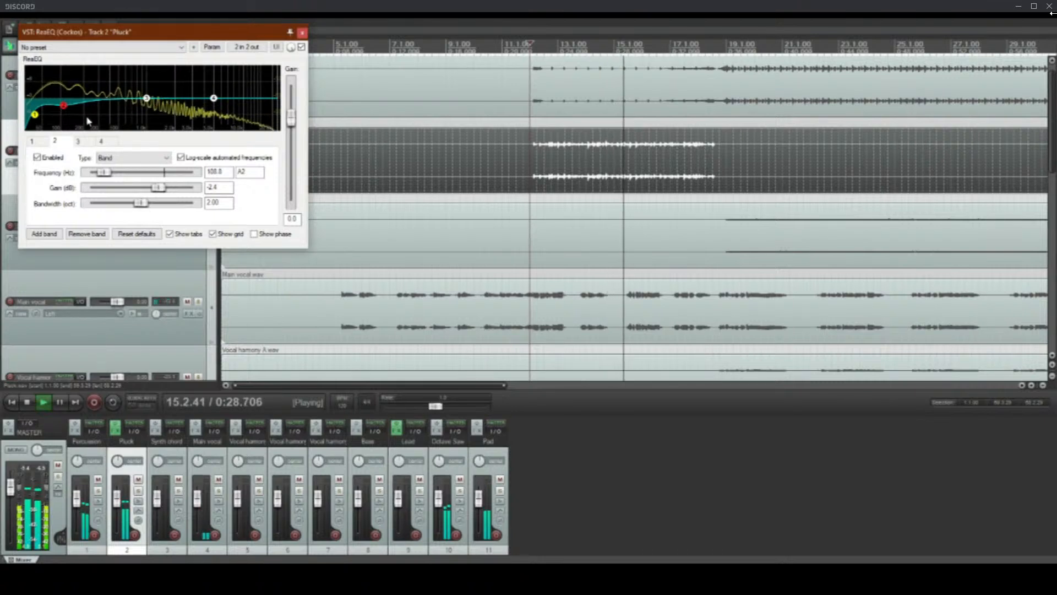
mouse_move(65, 108)
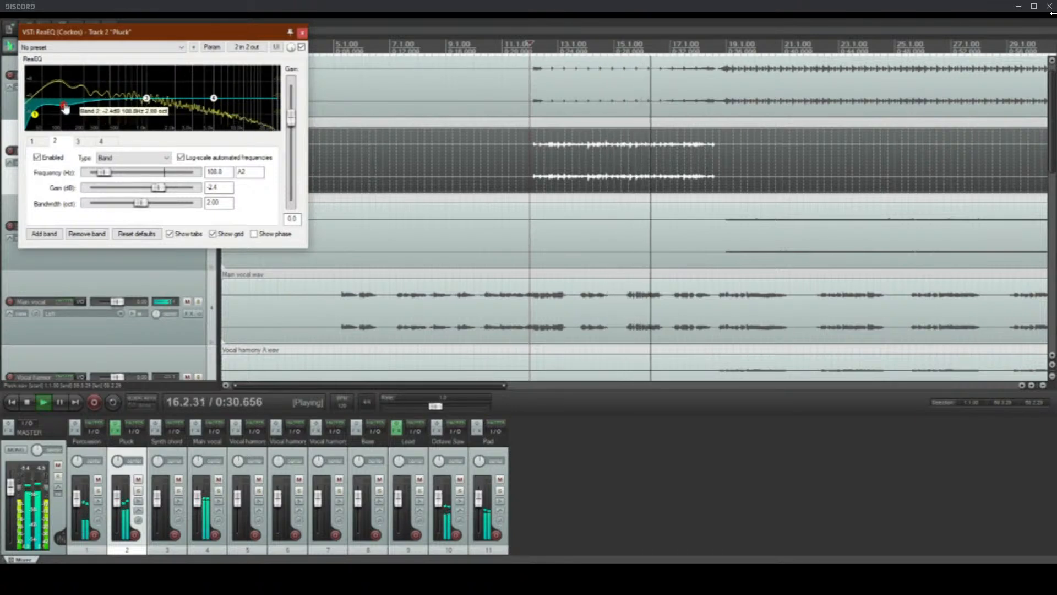
click(302, 32)
Step: Add ReaEQ to the Octave Saw track and set its band 1 to High Pass
scroll(3, 227, down, 3)
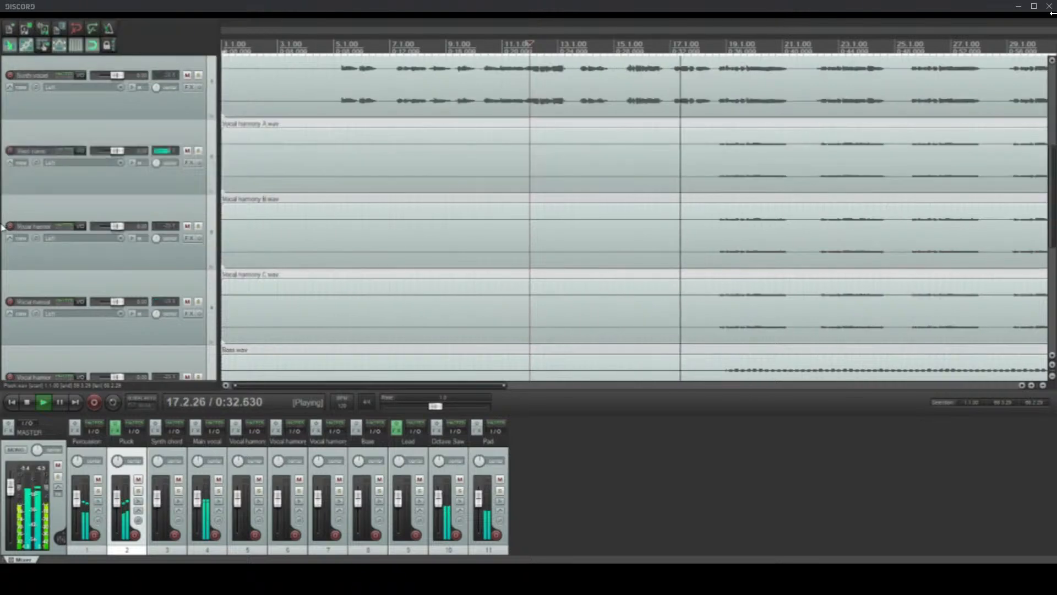
scroll(3, 227, down, 4)
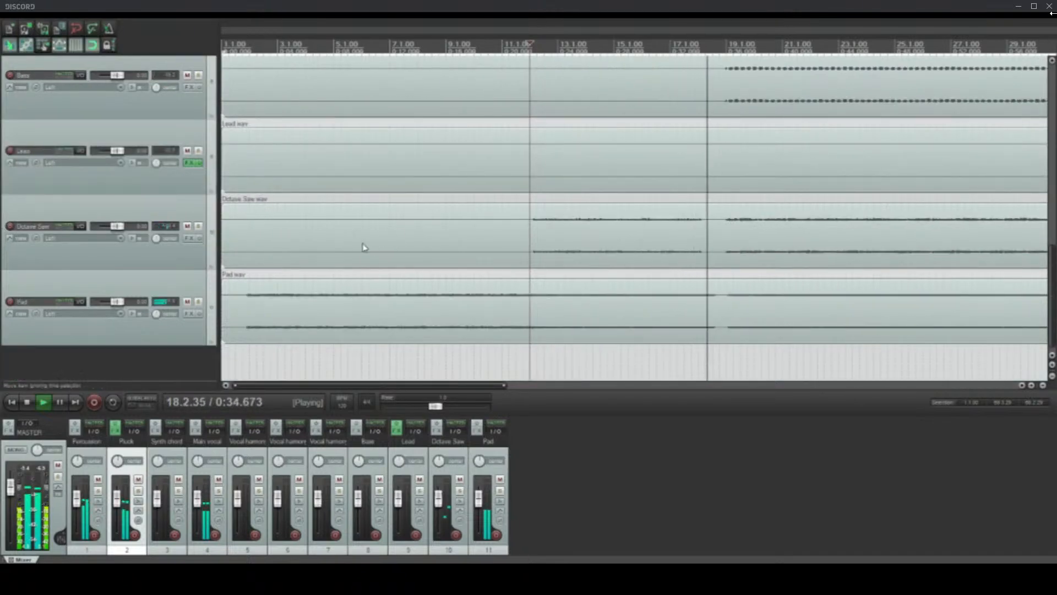
click(189, 238)
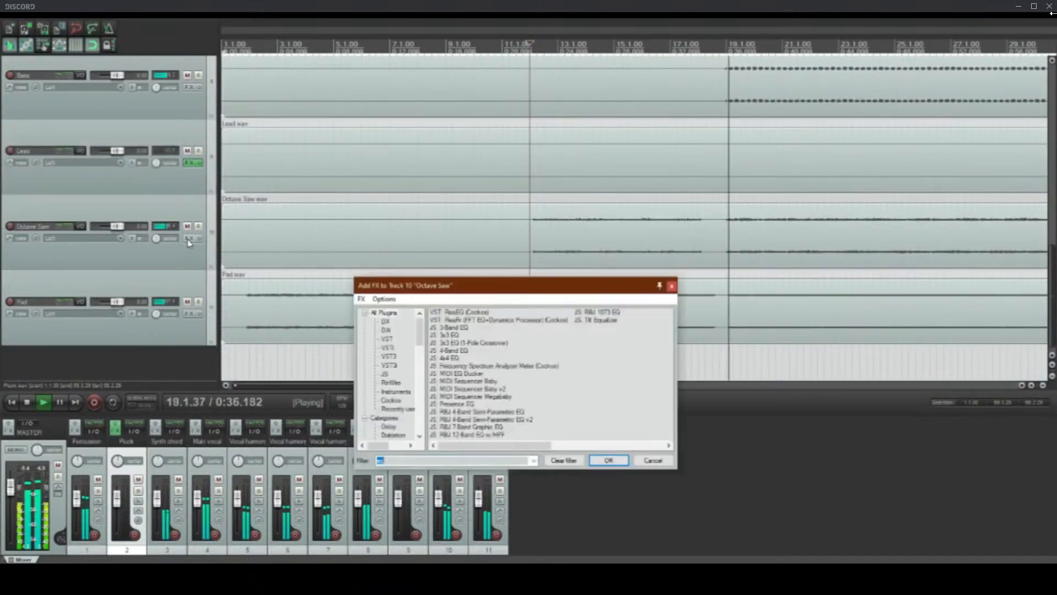
double_click(473, 312)
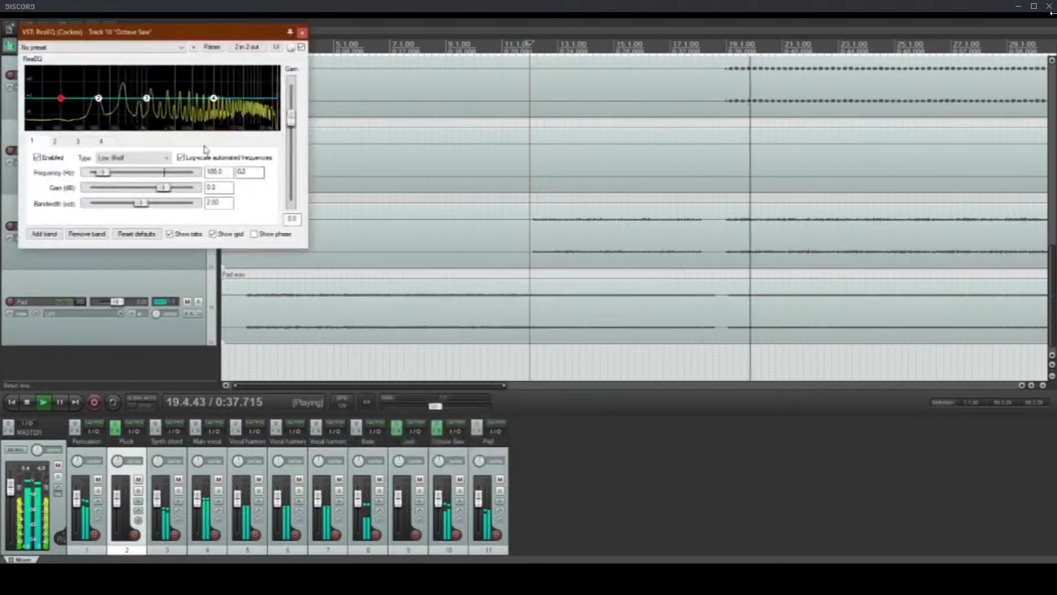
click(126, 156)
click(111, 196)
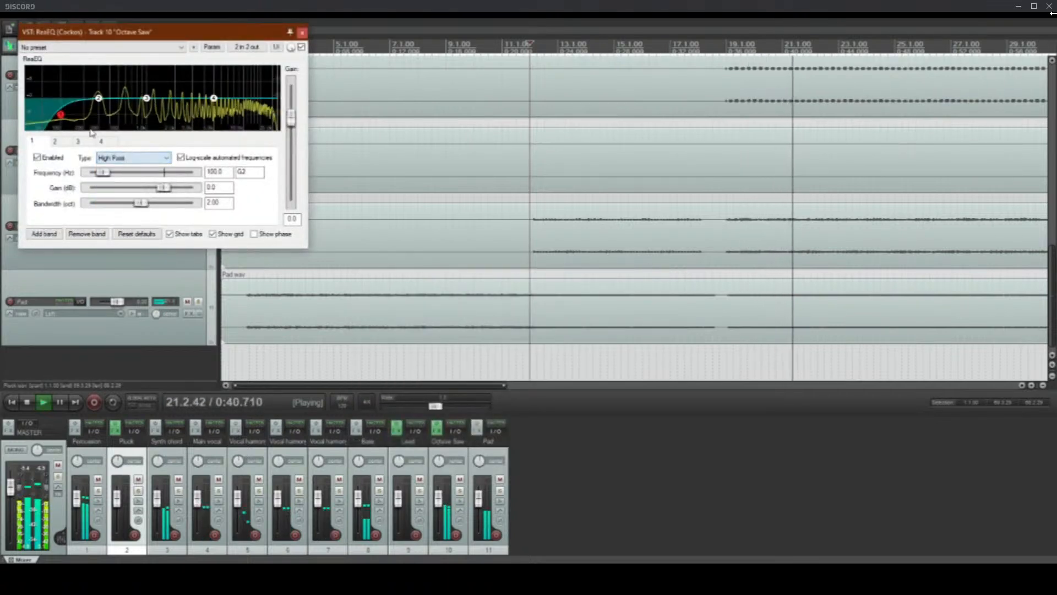
Step: Set the Octave Saw's EQ band 2 to -2.6 dB at 394.3 Hz with a 2.40 oct bandwidth, and close the effect window
drag(99, 102, 109, 109)
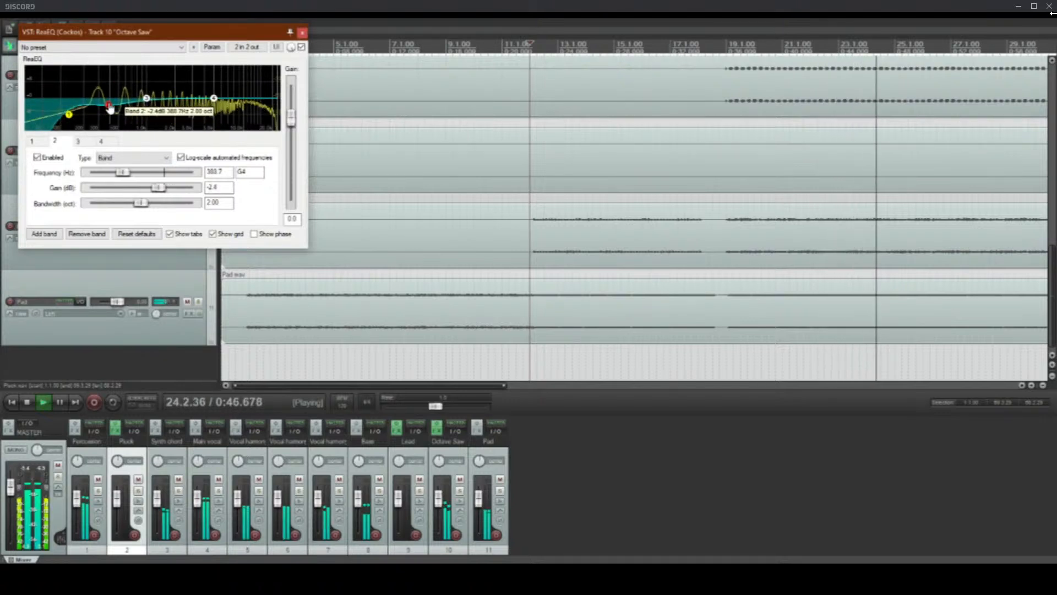
drag(110, 109, 110, 109)
scroll(110, 109, up, 2)
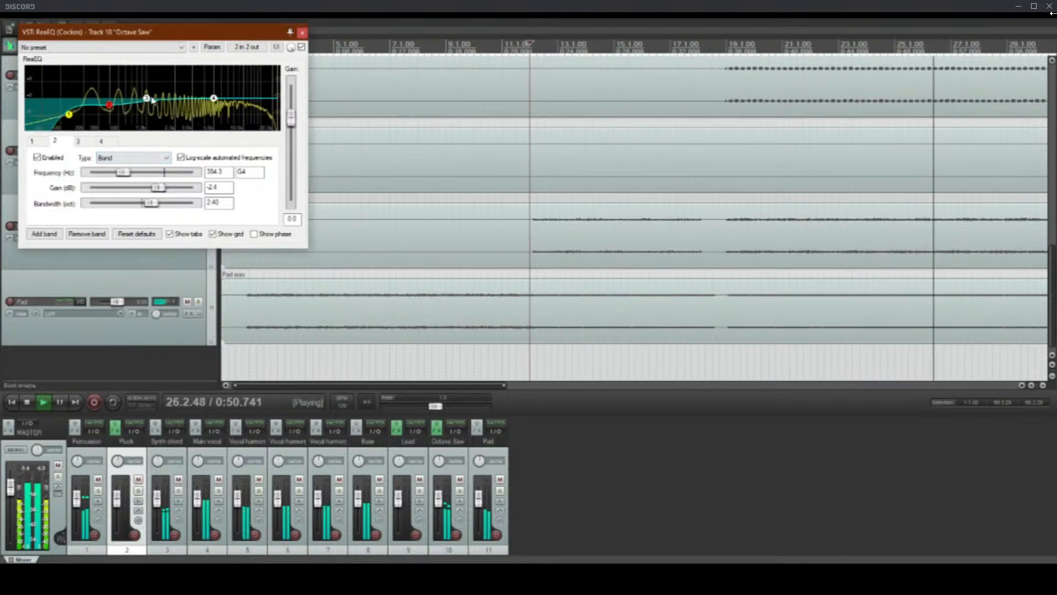
drag(108, 108, 108, 109)
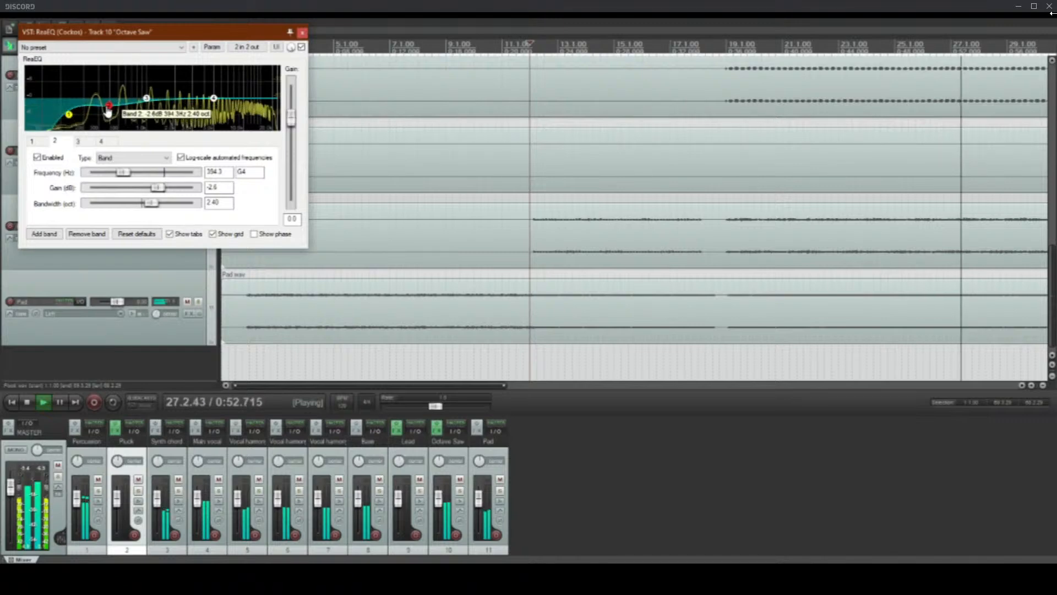
click(302, 33)
Step: Add ReaEQ to the Synth chord track and set its band 1 to High Pass
scroll(360, 198, up, 2)
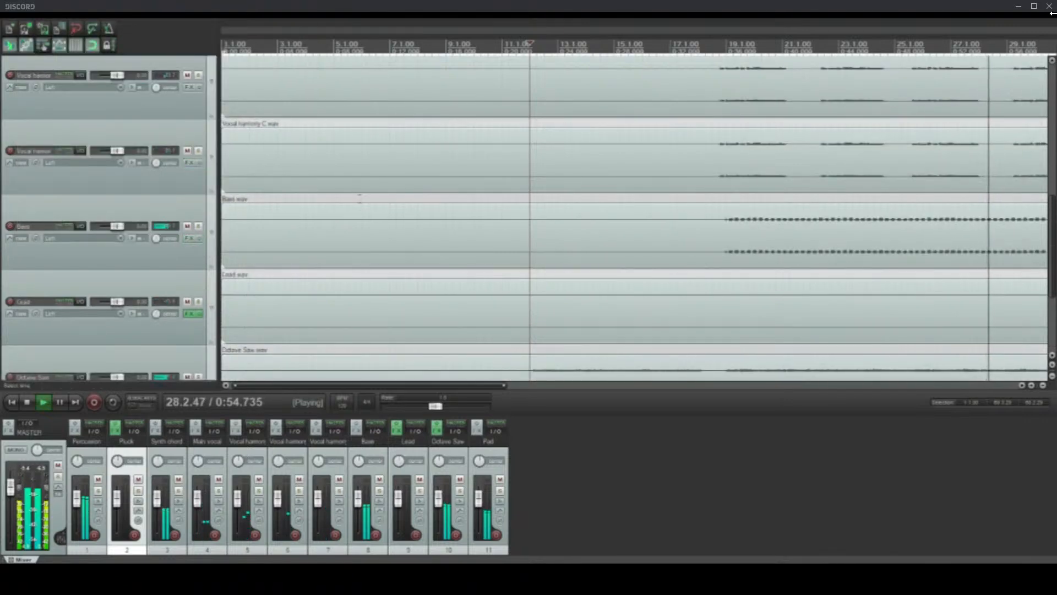
scroll(494, 244, down, 4)
scroll(9, 220, up, 3)
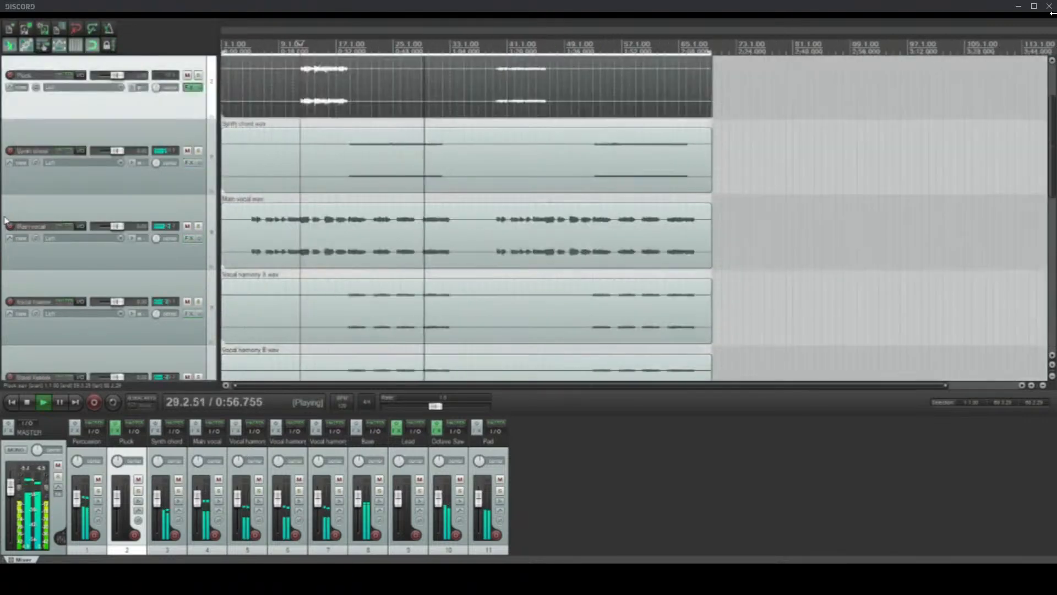
scroll(4, 220, down, 6)
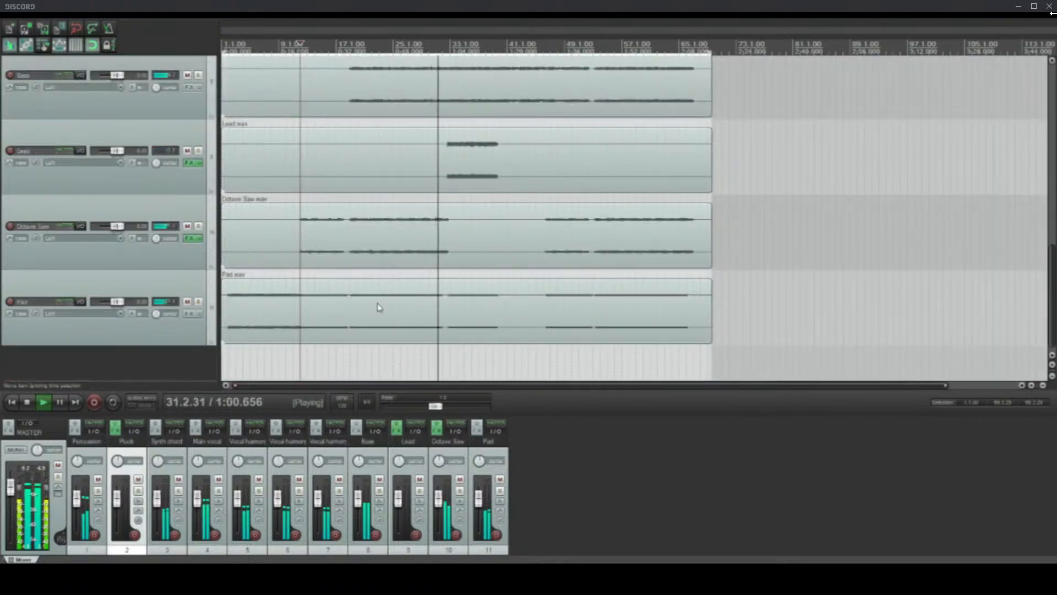
scroll(3, 240, up, 5)
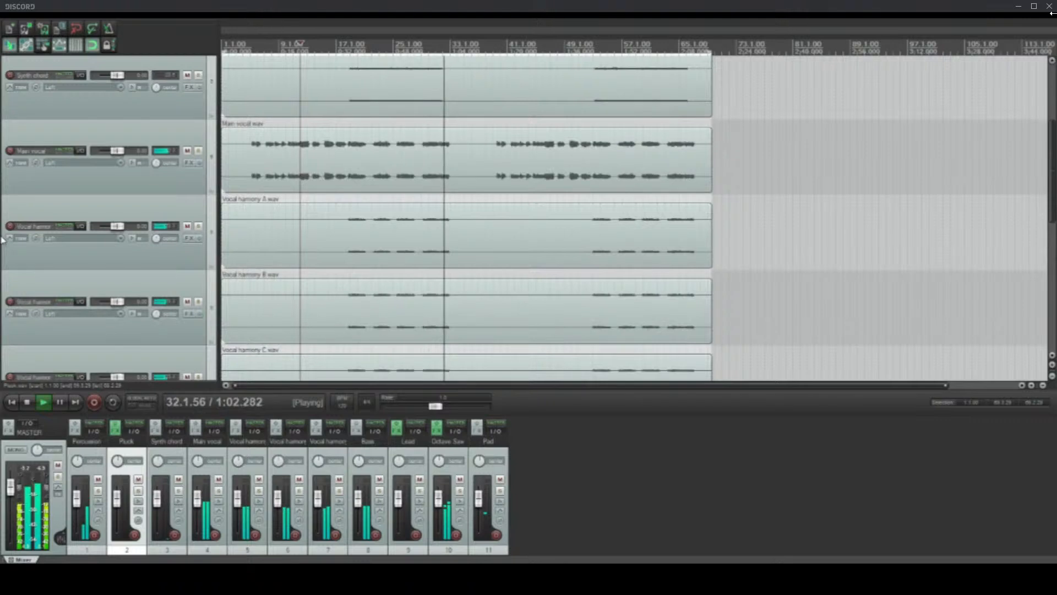
scroll(2, 240, up, 1)
click(190, 163)
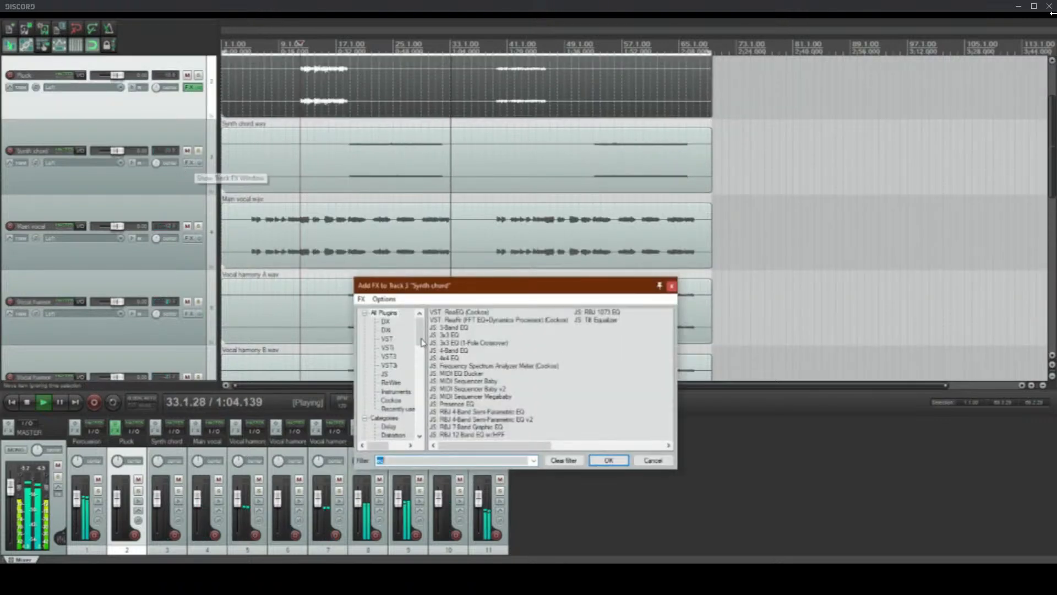
double_click(464, 312)
click(118, 157)
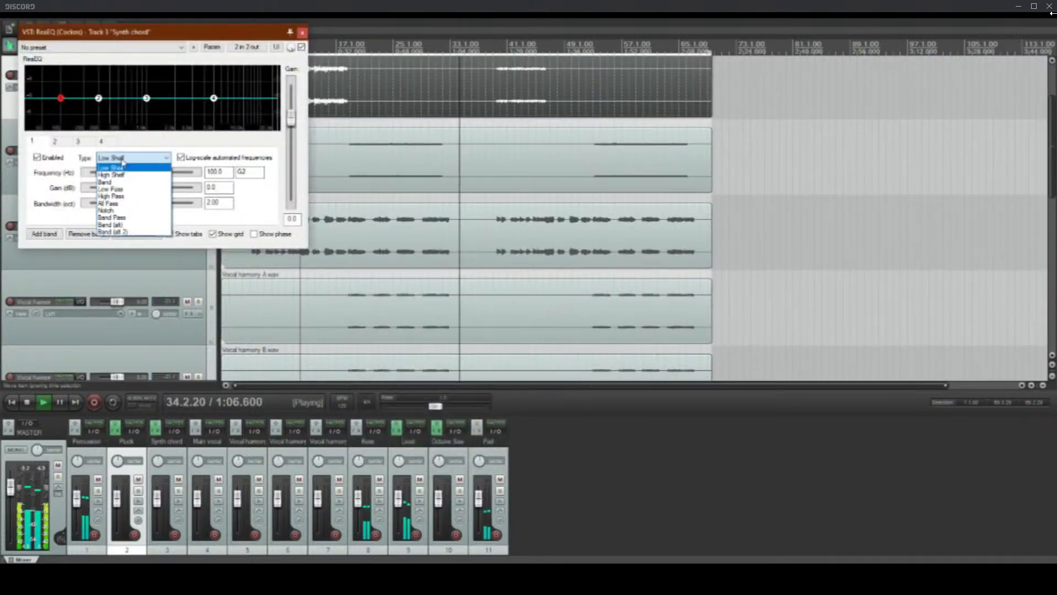
click(115, 196)
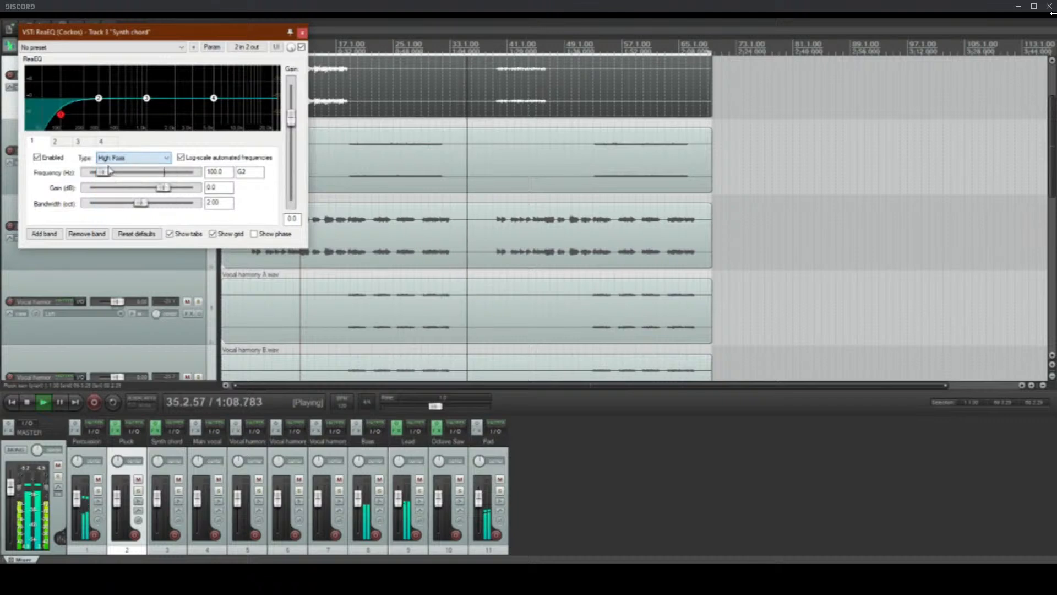
Step: Cut the Synth chord EQ's band 2 to -2.4 dB at 291.4 Hz and its high-shelf band 4 to -4.6 dB with 1.60 oct bandwidth
drag(99, 99, 100, 111)
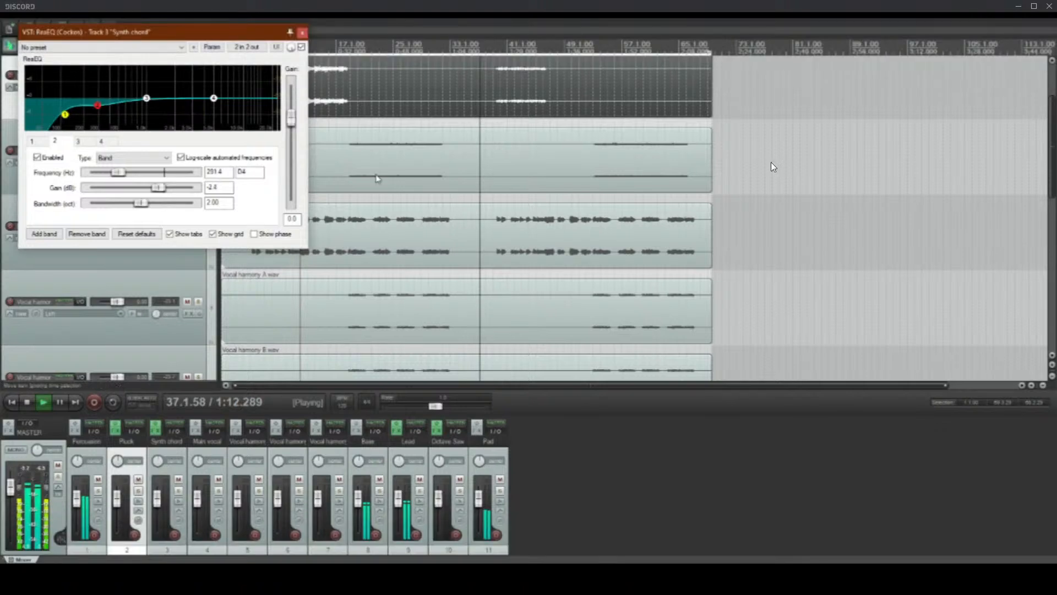
click(344, 157)
drag(214, 98, 261, 116)
scroll(263, 111, down, 3)
scroll(262, 112, up, 1)
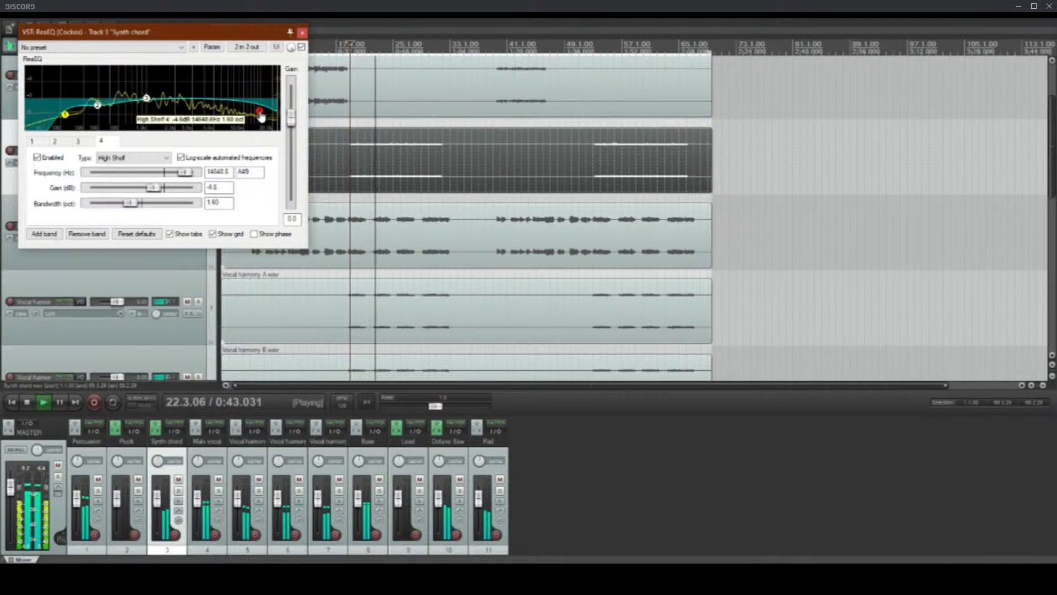
Step: Cut band 3 of the Synth chord's equalizer to -3.0 dB around A5 with a 1.40 oct bandwidth, and close the effect window
click(98, 105)
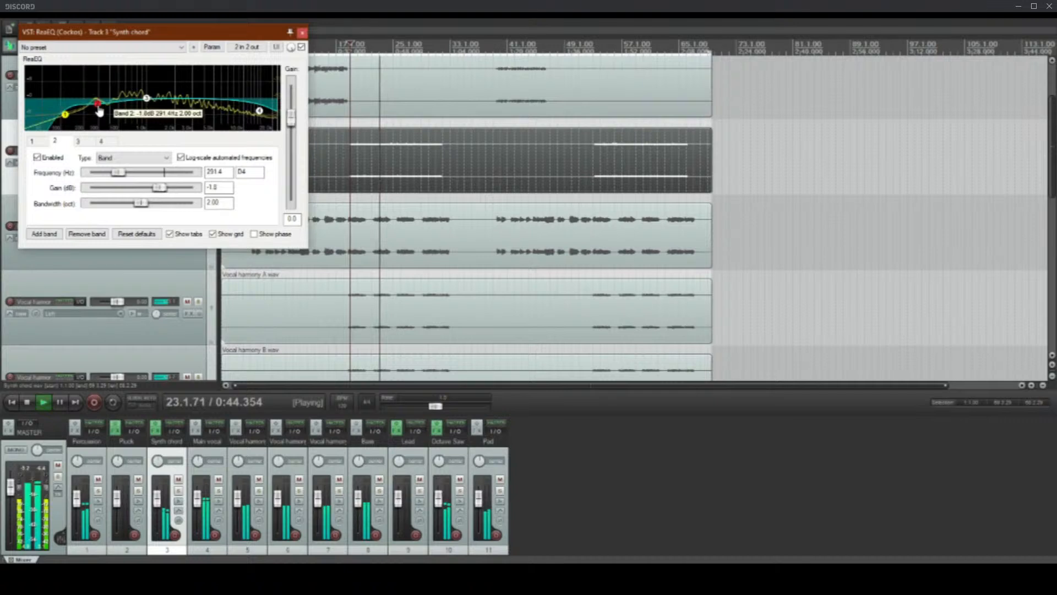
drag(99, 112, 139, 112)
scroll(139, 112, down, 2)
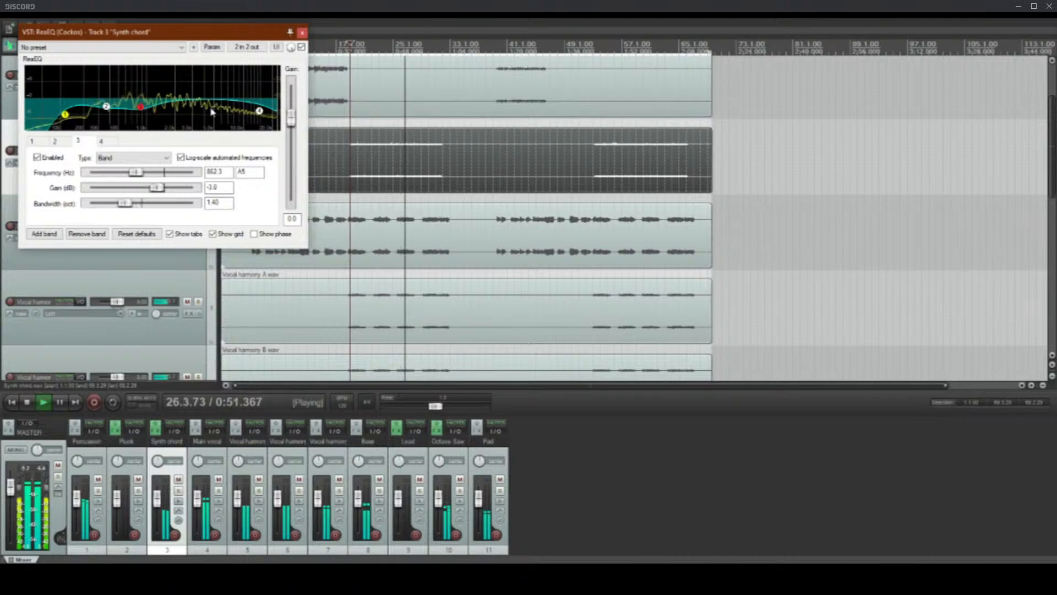
click(303, 33)
Step: Add ReaEQ to the Main vocal track, play from 5.1.00 and set the equalizer's band 1 to High Pass
key(space)
click(254, 247)
scroll(261, 248, up, 5)
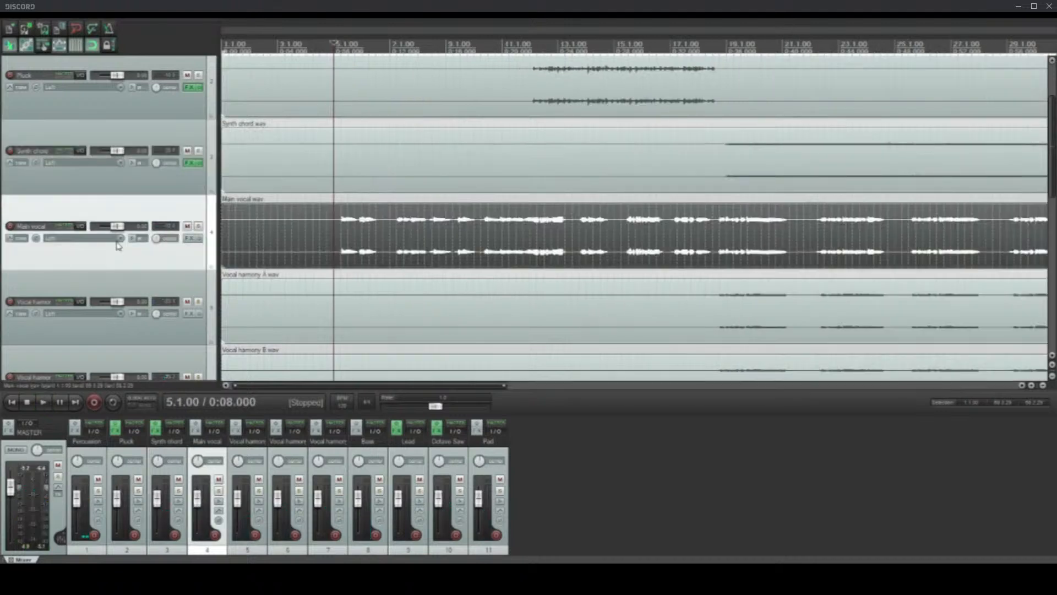
click(192, 238)
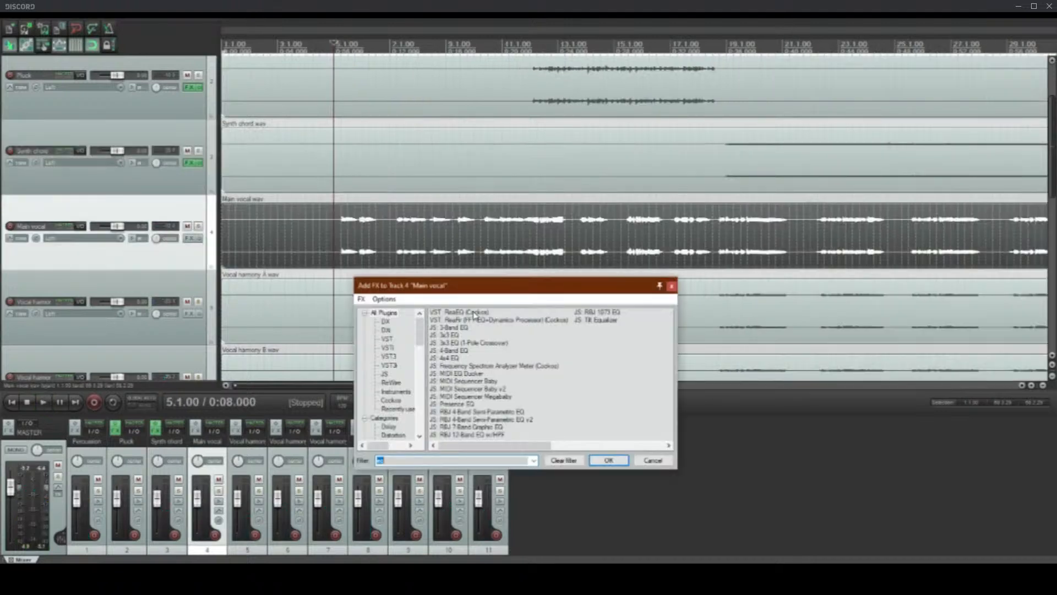
scroll(473, 315, down, 3)
double_click(463, 313)
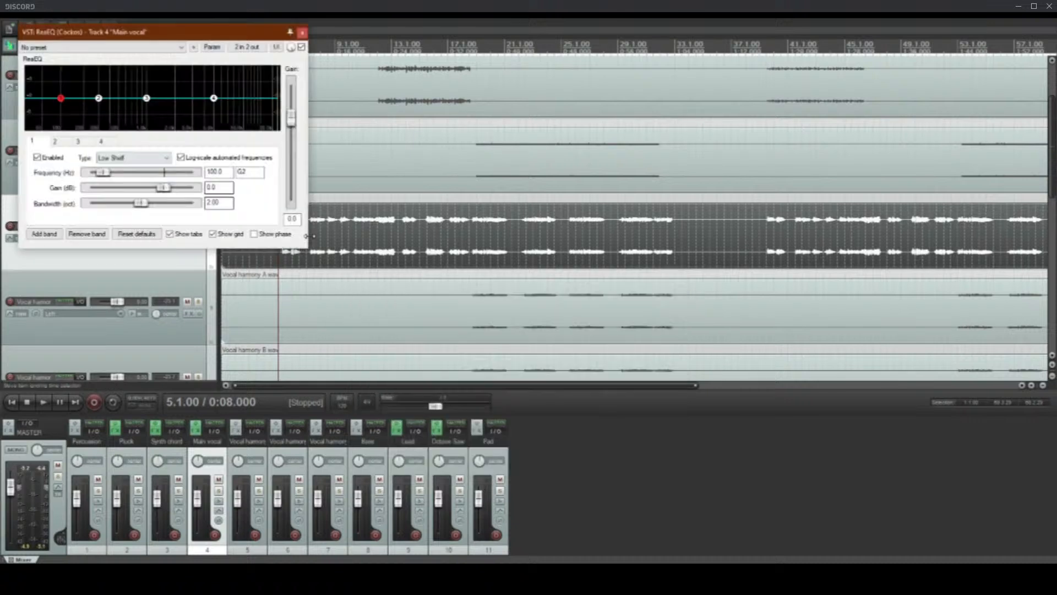
key(space)
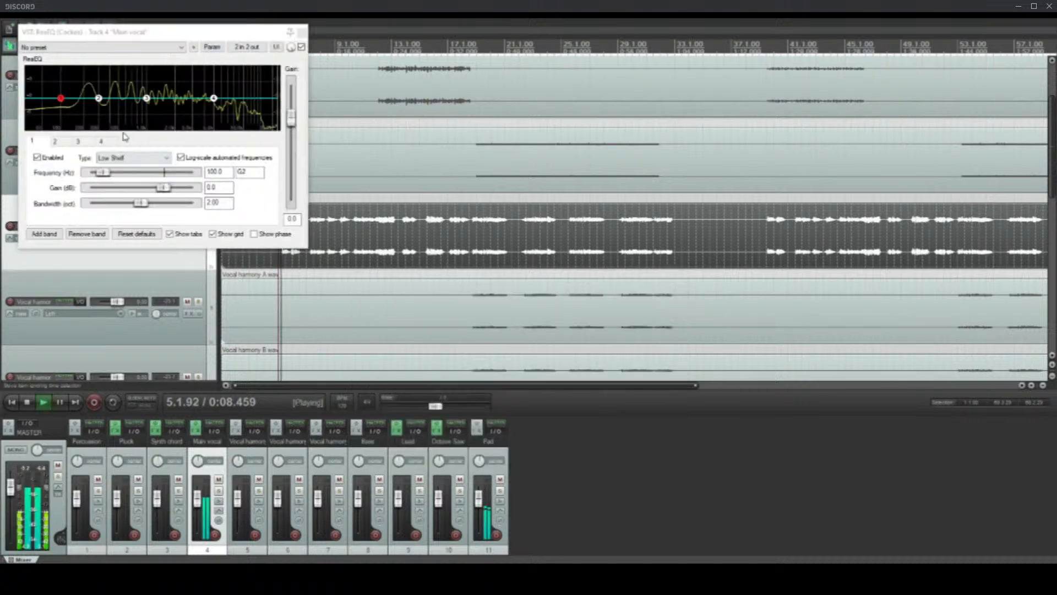
click(133, 157)
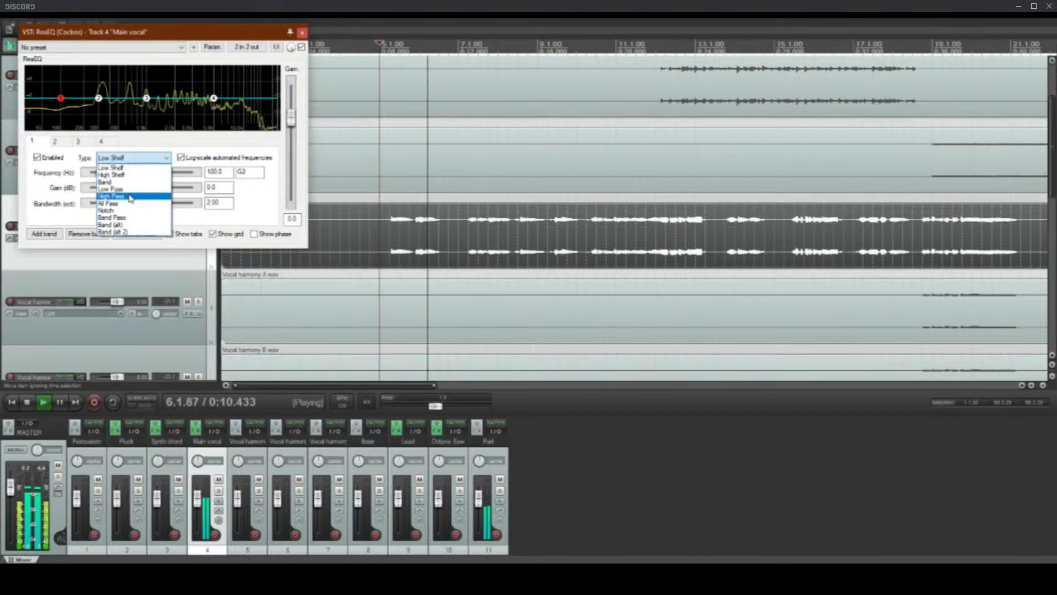
click(131, 197)
Step: Raise the Main vocal EQ's high-pass frequency and cut bands 2 and 3, with band 3 at -3.2 dB and 0.80 oct bandwidth
drag(60, 100, 138, 112)
scroll(155, 115, down, 6)
scroll(149, 115, down, 6)
scroll(149, 115, up, 2)
scroll(138, 111, down, 4)
scroll(138, 111, up, 2)
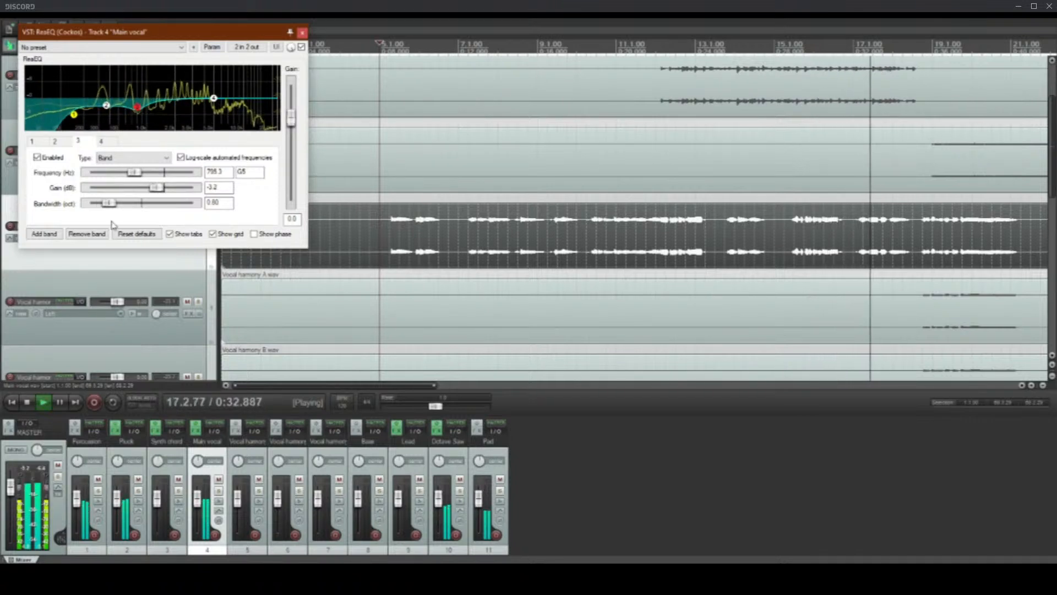
Step: Add a fifth band to the Main vocal's equalizer and cut it by about 3.6 dB near 2.7 kHz with a 0.80 oct bandwidth
click(44, 233)
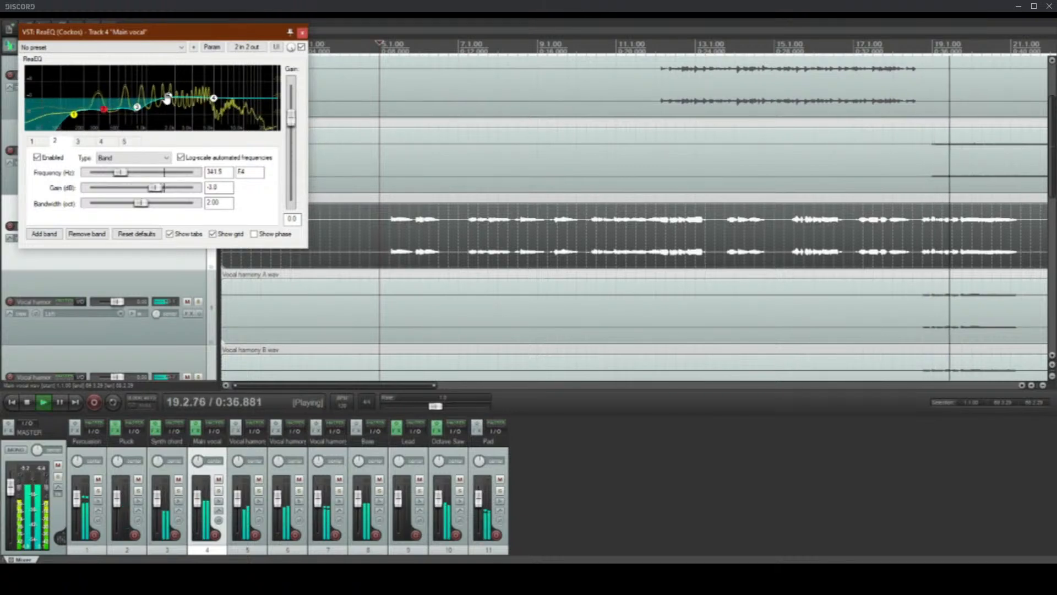
mouse_move(168, 96)
mouse_down()
mouse_move(182, 91)
mouse_move(185, 105)
mouse_up()
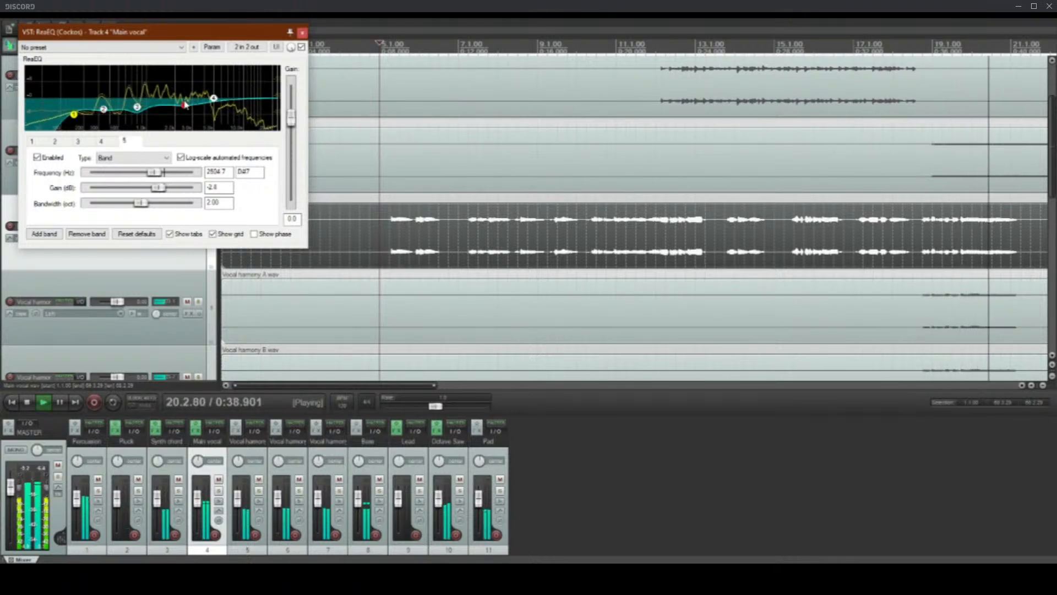
scroll(185, 110, down, 5)
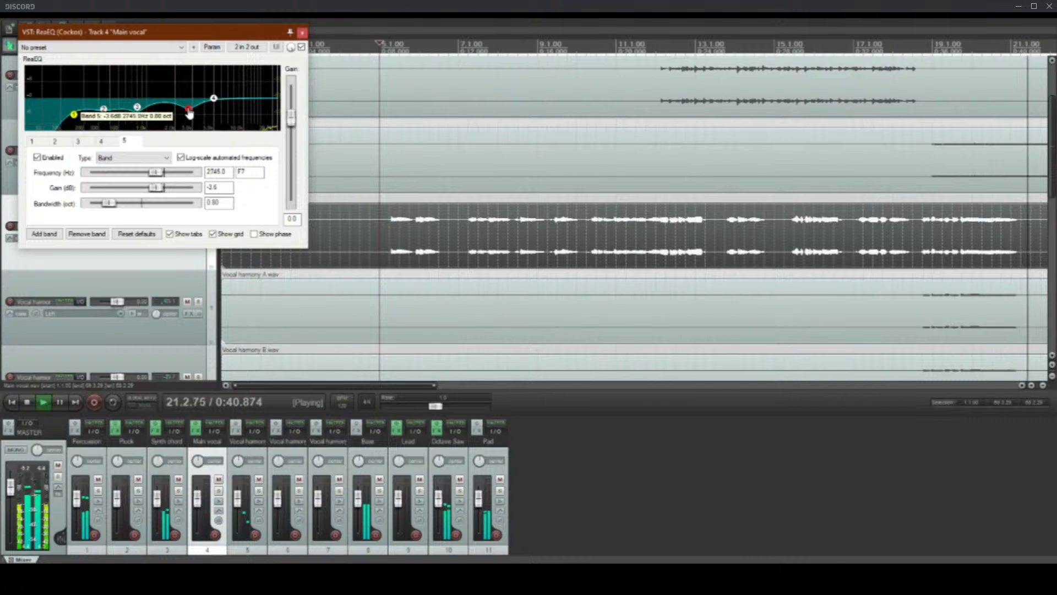
Step: Set the Main vocal EQ's band 4 to Low Pass at about 19 kHz and lower band 3's gain to -4.2 dB
click(216, 98)
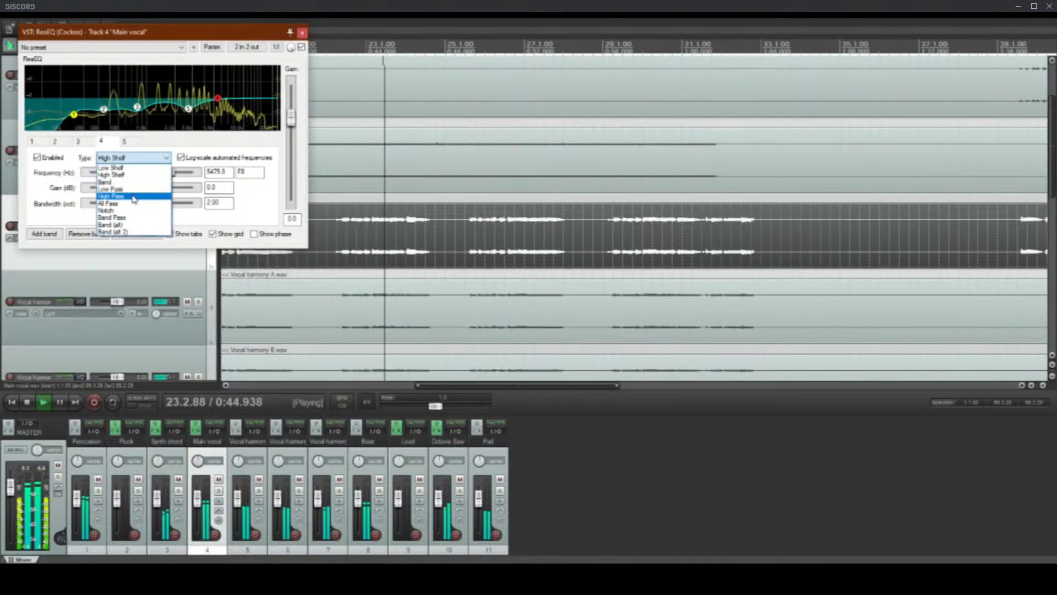
click(133, 189)
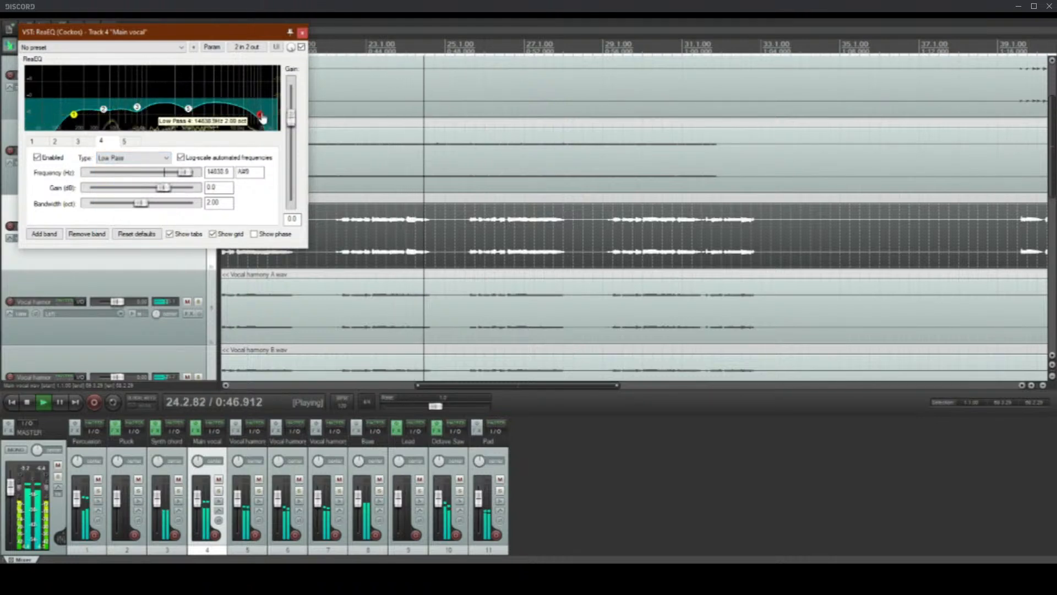
drag(218, 99, 276, 118)
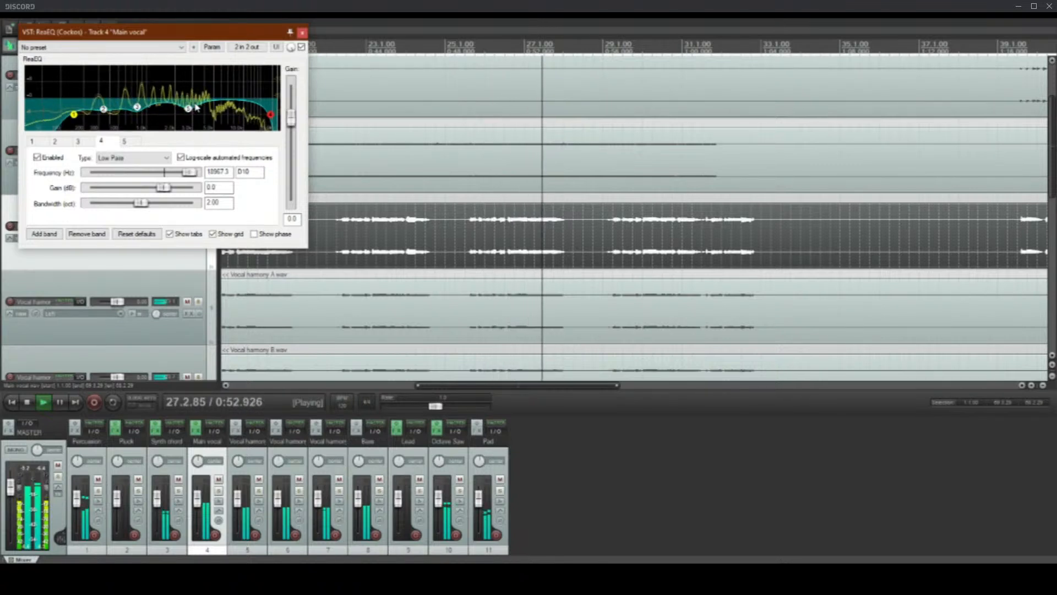
click(137, 108)
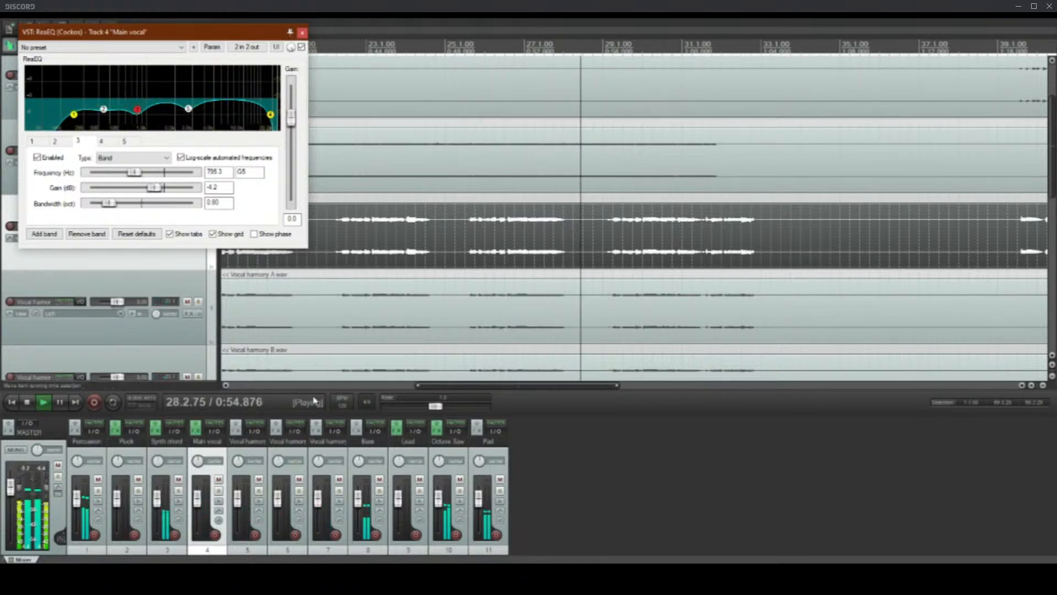
click(301, 33)
Step: Stop playback and place the edit cursor at 18.4.00, just before the vocal harmonies begin
scroll(4, 237, down, 1)
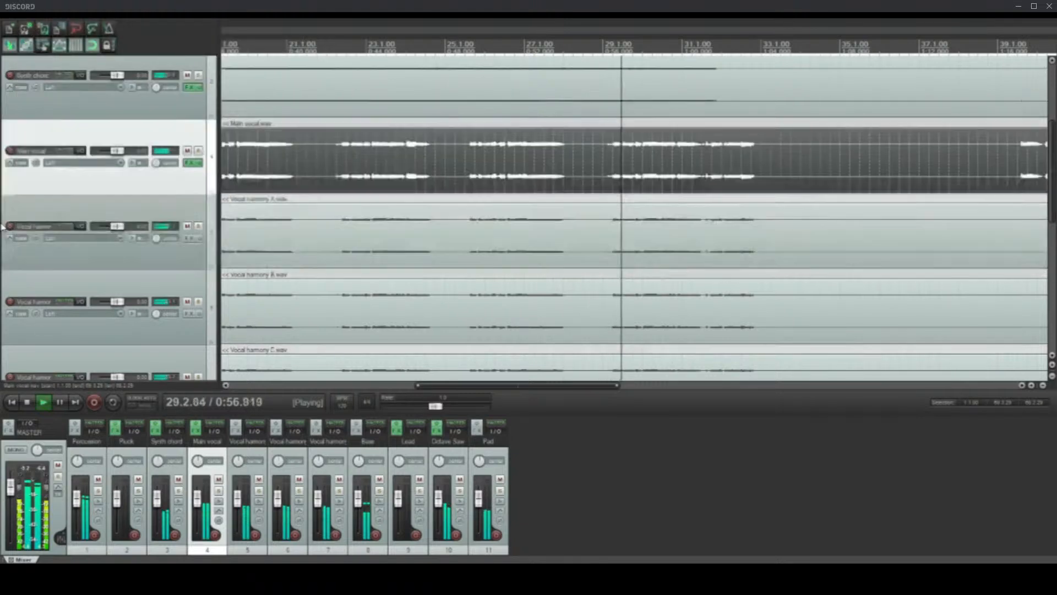
scroll(2, 236, down, 1)
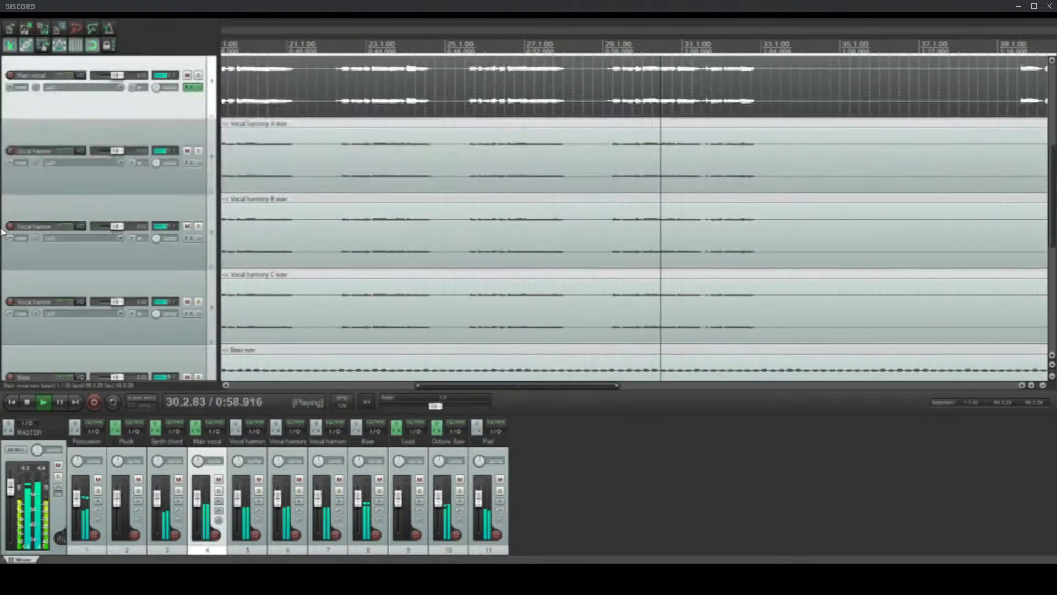
scroll(3, 226, up, 1)
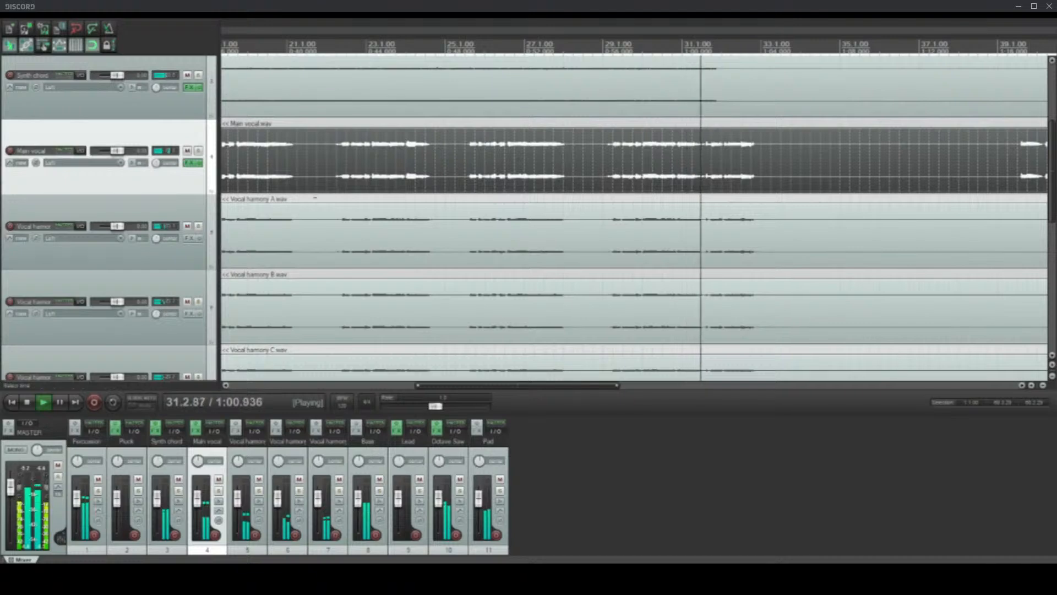
scroll(2, 248, down, 3)
scroll(3, 247, up, 2)
scroll(510, 237, down, 4)
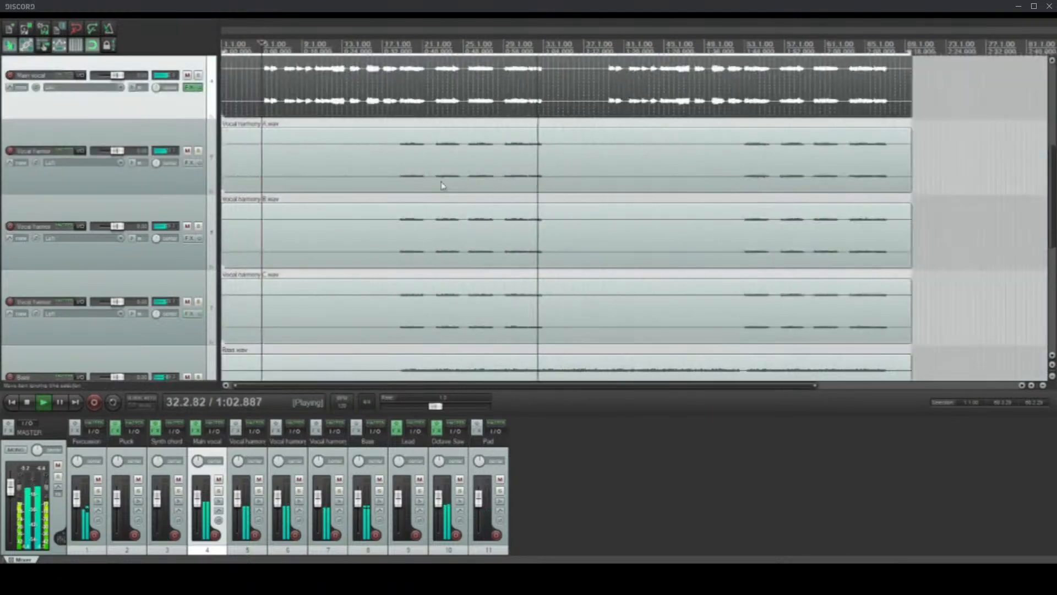
key(space)
click(414, 149)
scroll(414, 149, up, 4)
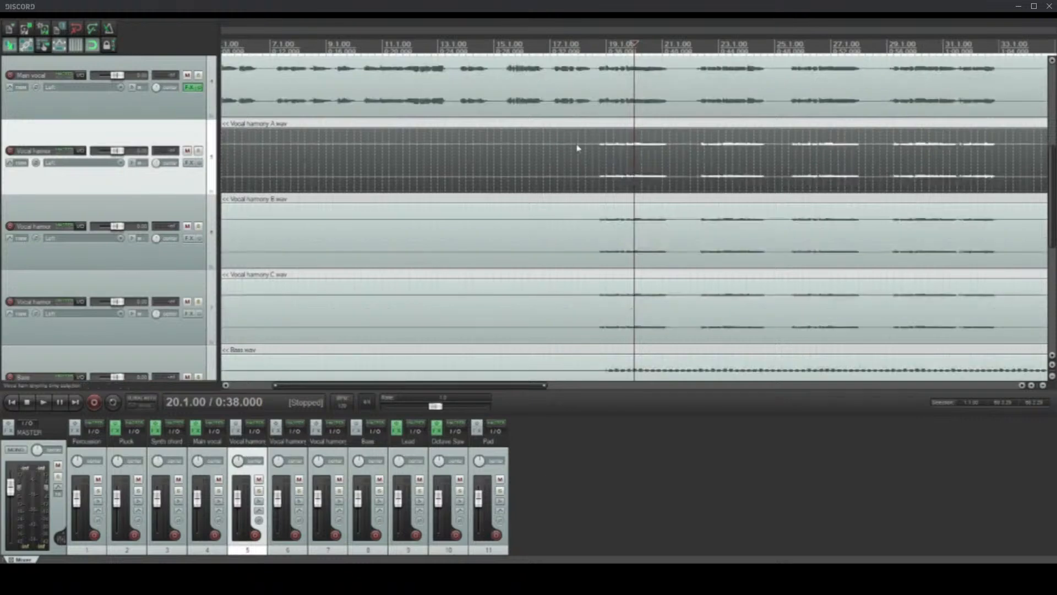
click(671, 214)
click(644, 253)
scroll(645, 253, up, 4)
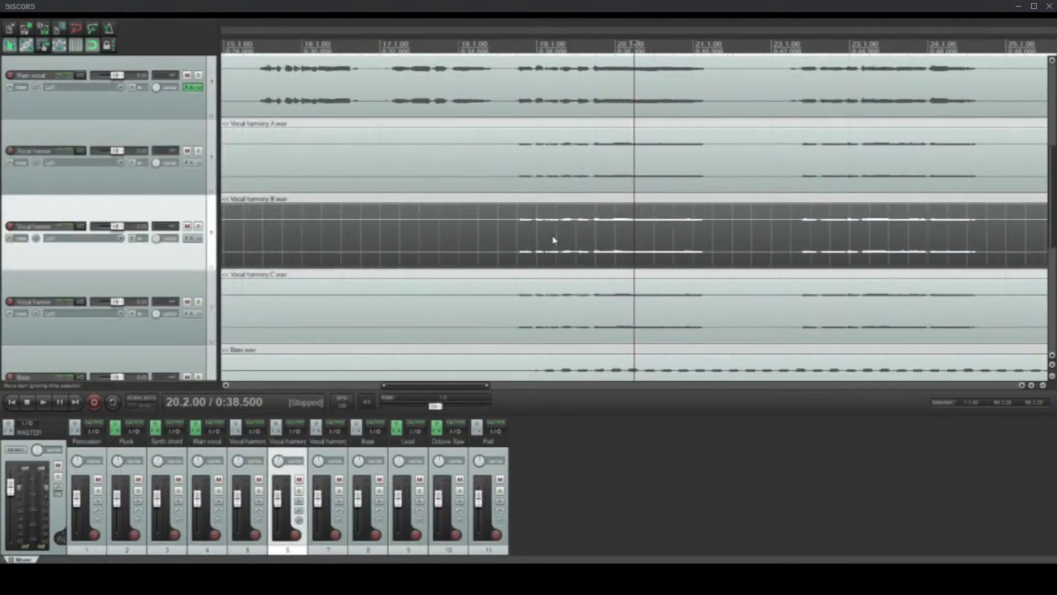
click(518, 231)
scroll(411, 253, left, 3)
Step: Nest the Vocal harmony A, B and C tracks inside a folder under the Main vocal track
scroll(218, 248, down, 2)
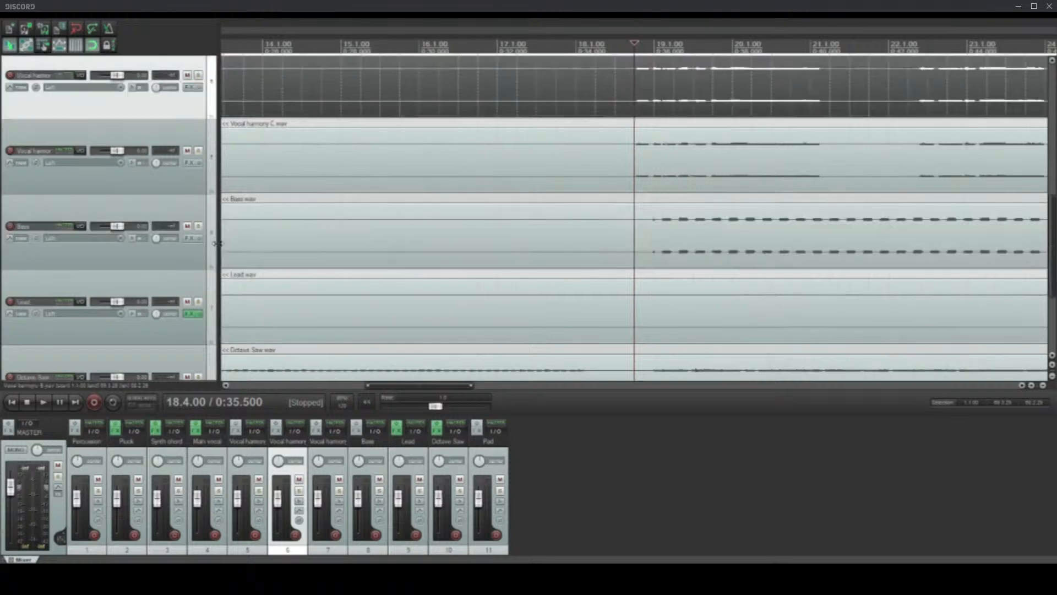
shift+click(210, 254)
scroll(358, 238, down, 1)
scroll(337, 257, up, 4)
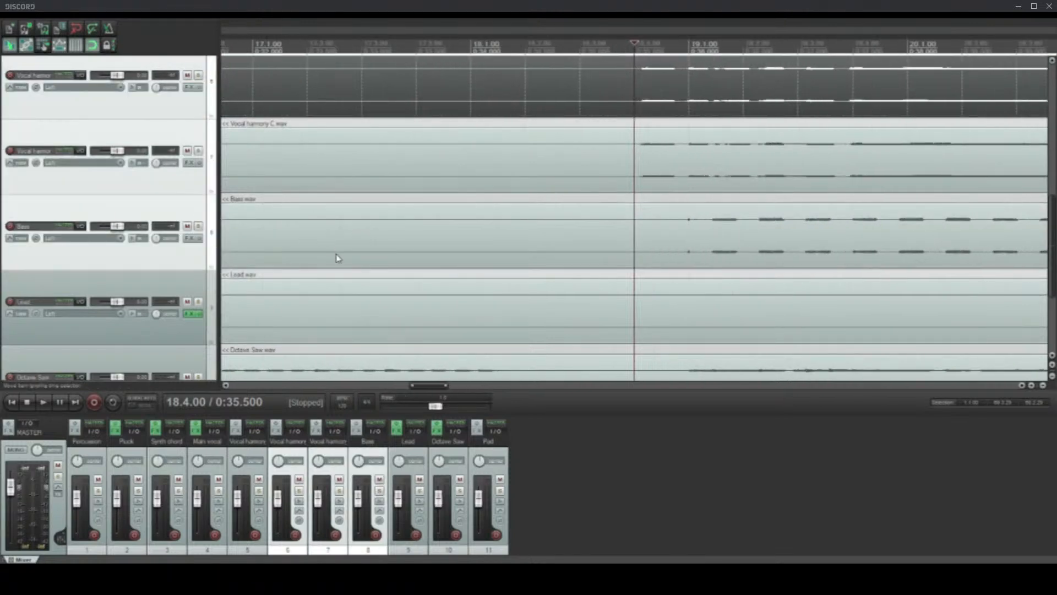
scroll(337, 257, down, 3)
scroll(3, 271, up, 4)
scroll(2, 272, down, 6)
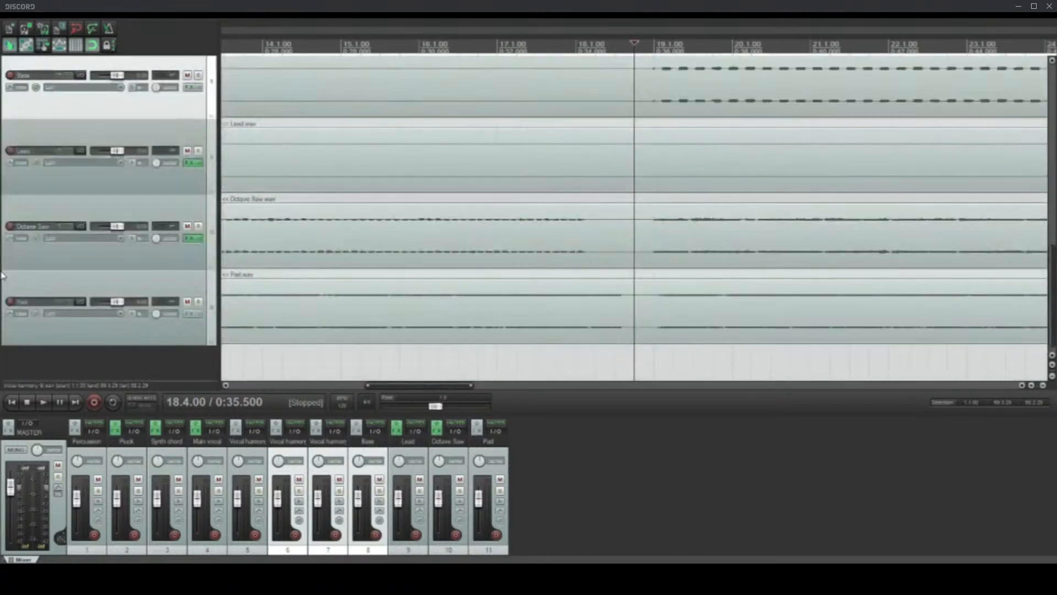
scroll(3, 275, up, 4)
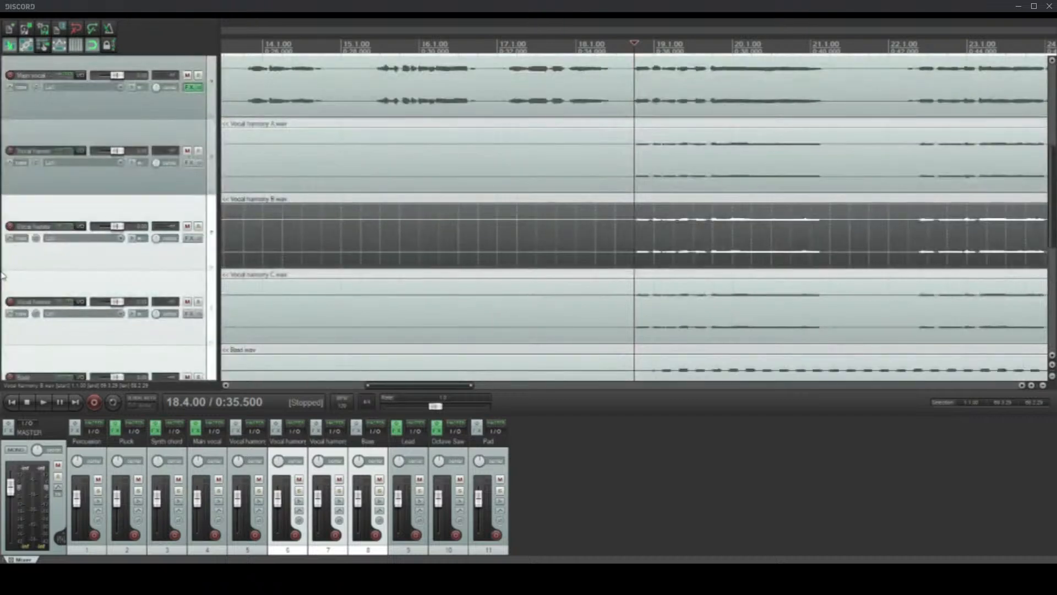
click(187, 291)
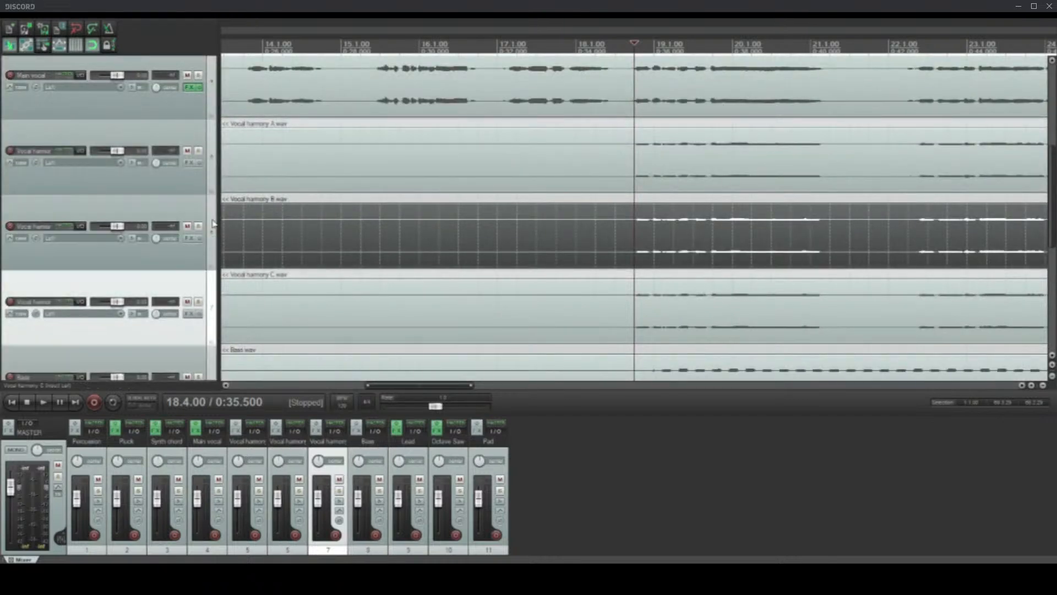
shift+click(211, 171)
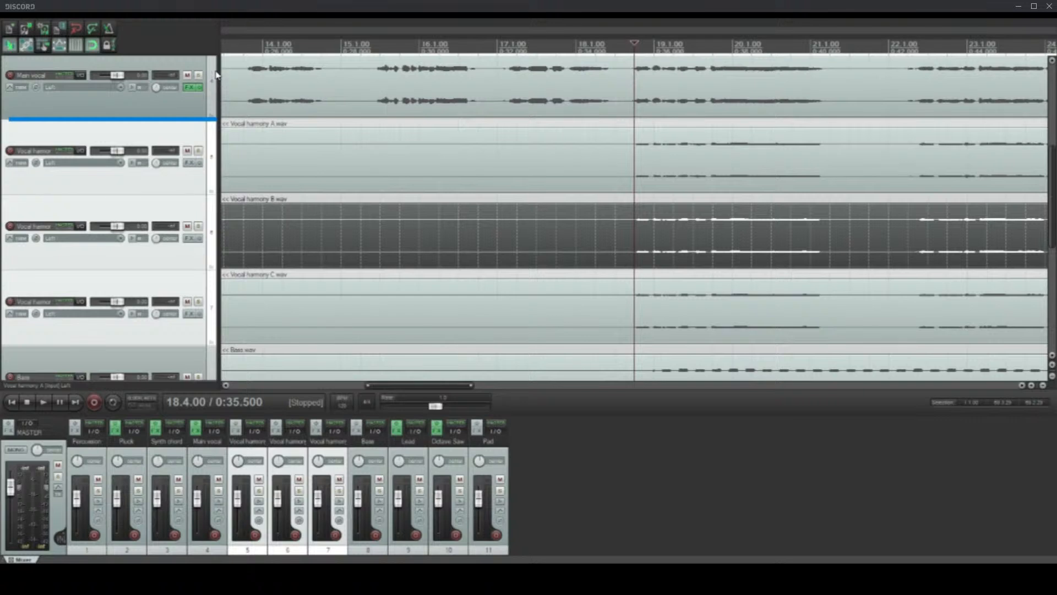
drag(216, 75, 215, 78)
scroll(2, 253, up, 1)
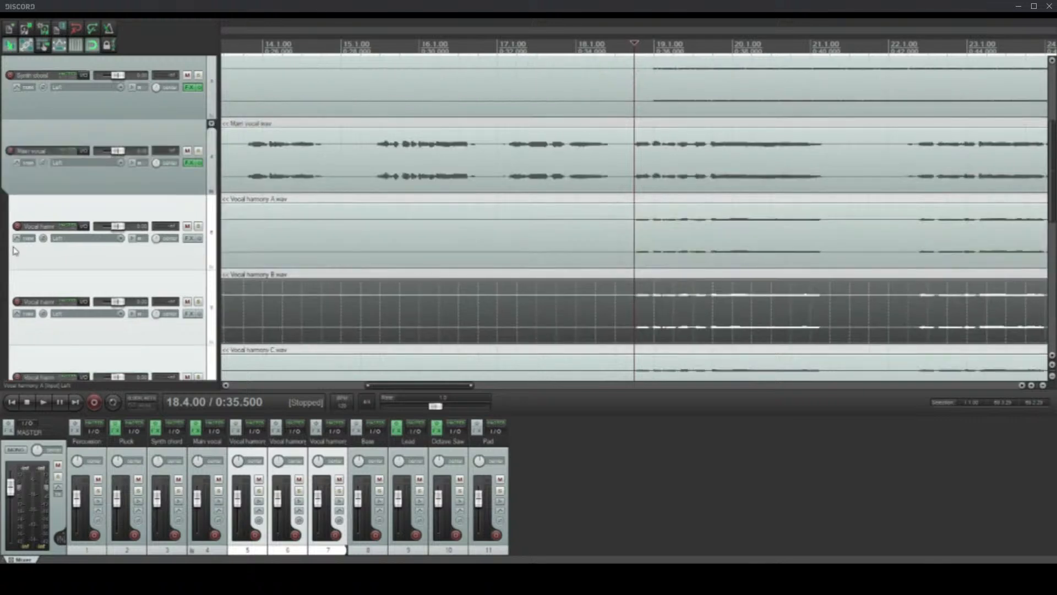
Step: Play the song from 18.4.00 to hear the vocal harmonies together with the main vocal
click(633, 237)
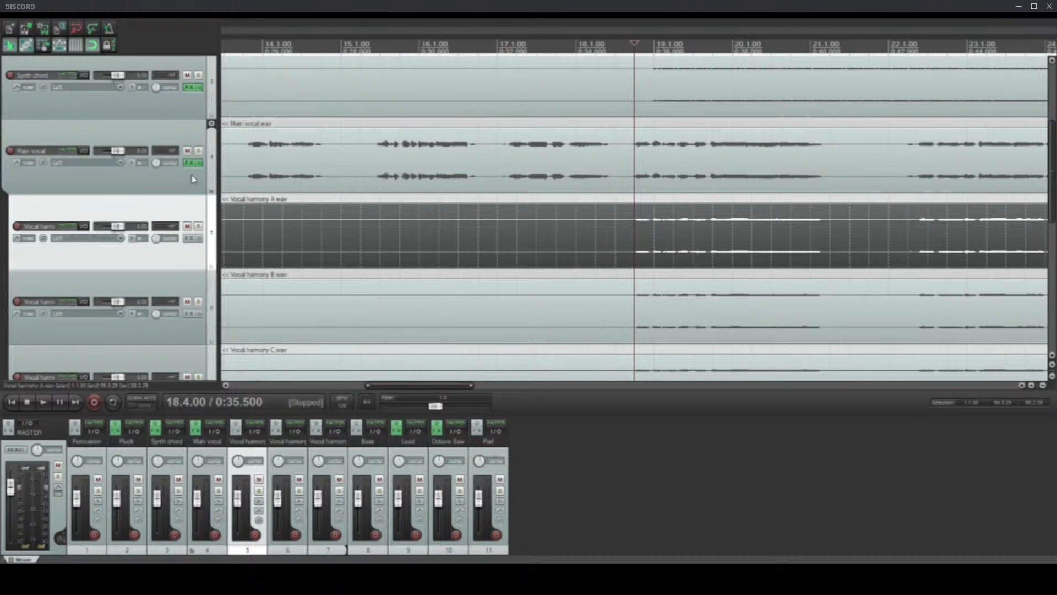
scroll(216, 318, down, 2)
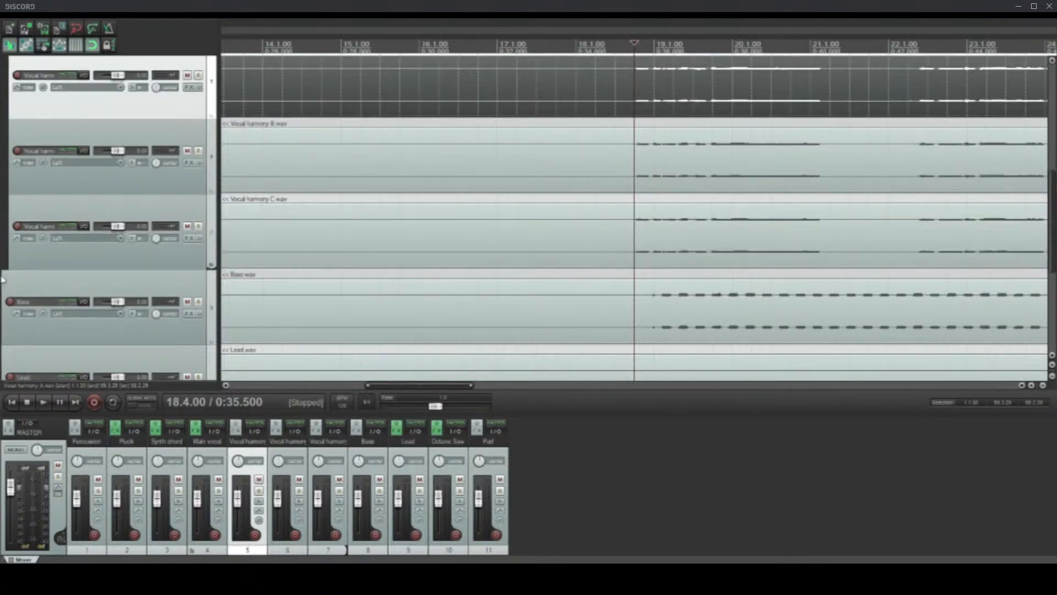
scroll(2, 243, up, 2)
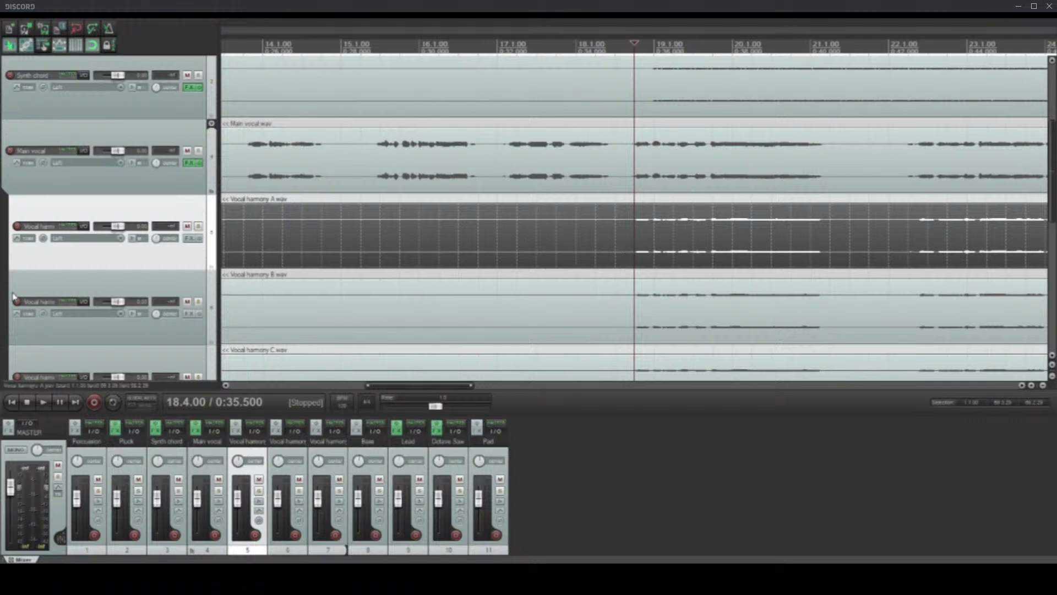
key(space)
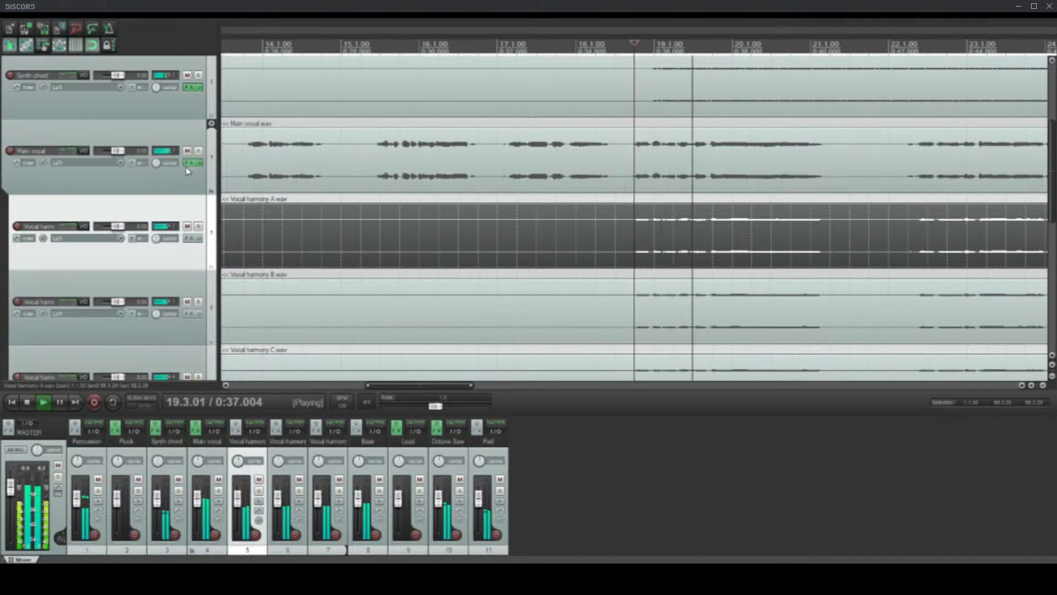
click(201, 189)
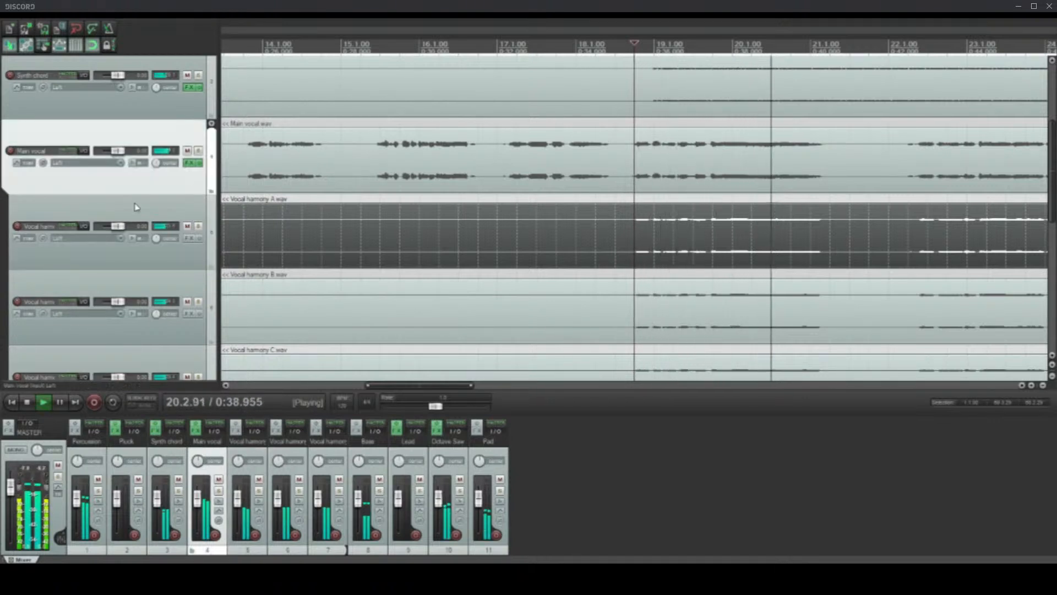
scroll(4, 237, down, 2)
scroll(4, 239, up, 2)
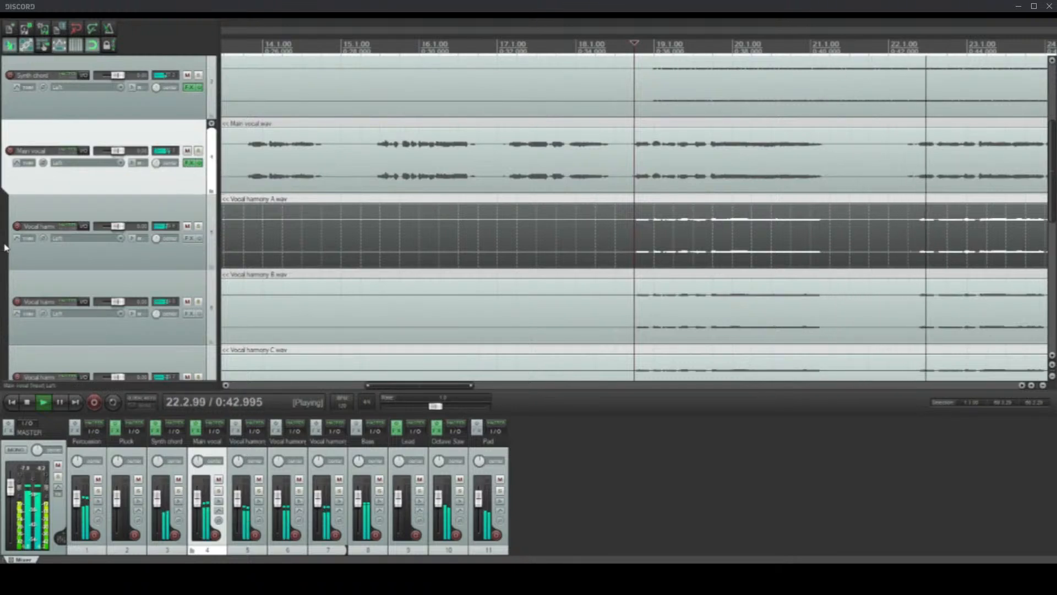
Step: Add the Native Instruments Raum reverb after ReaEQ on the Main vocal folder and show it inside the effects chain window
click(196, 165)
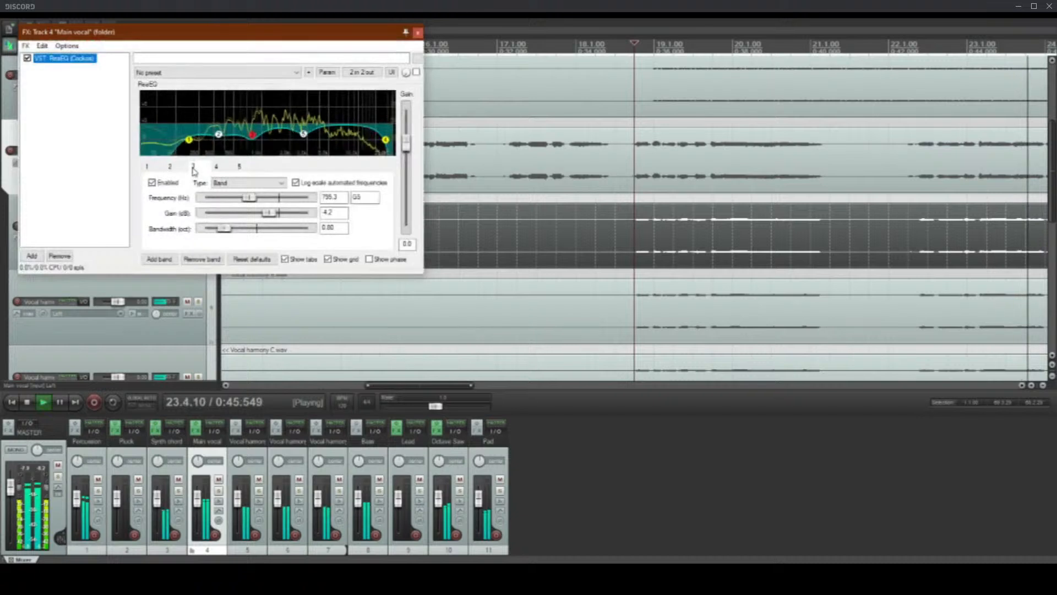
click(32, 257)
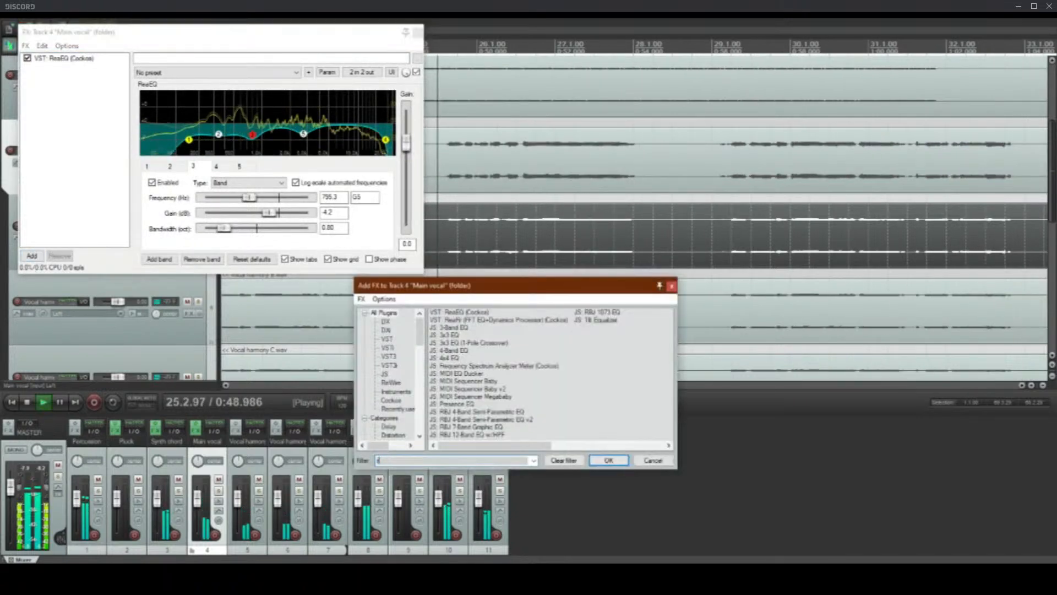
text(raum)
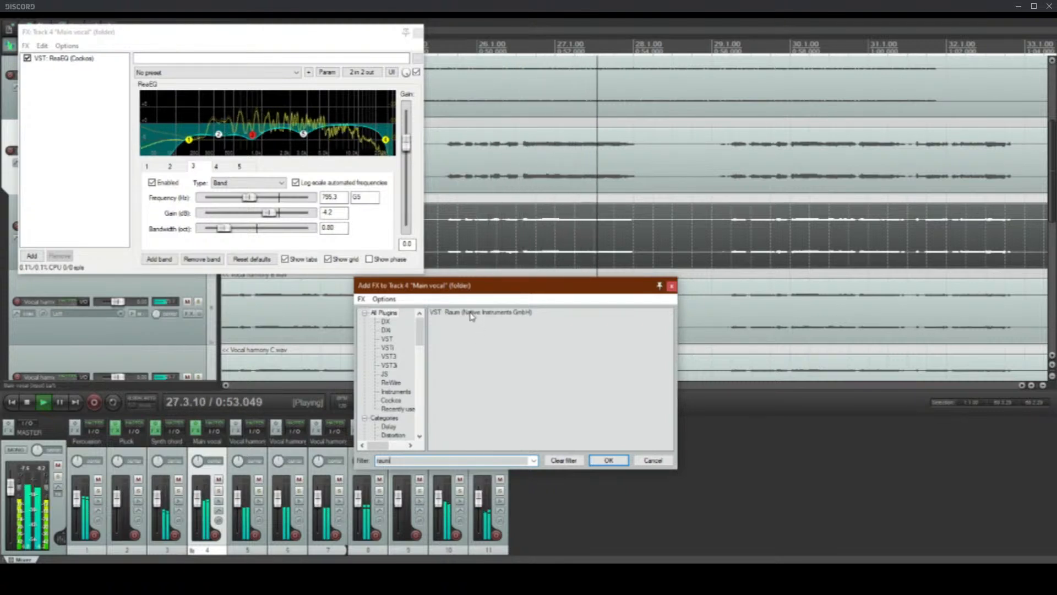
click(487, 316)
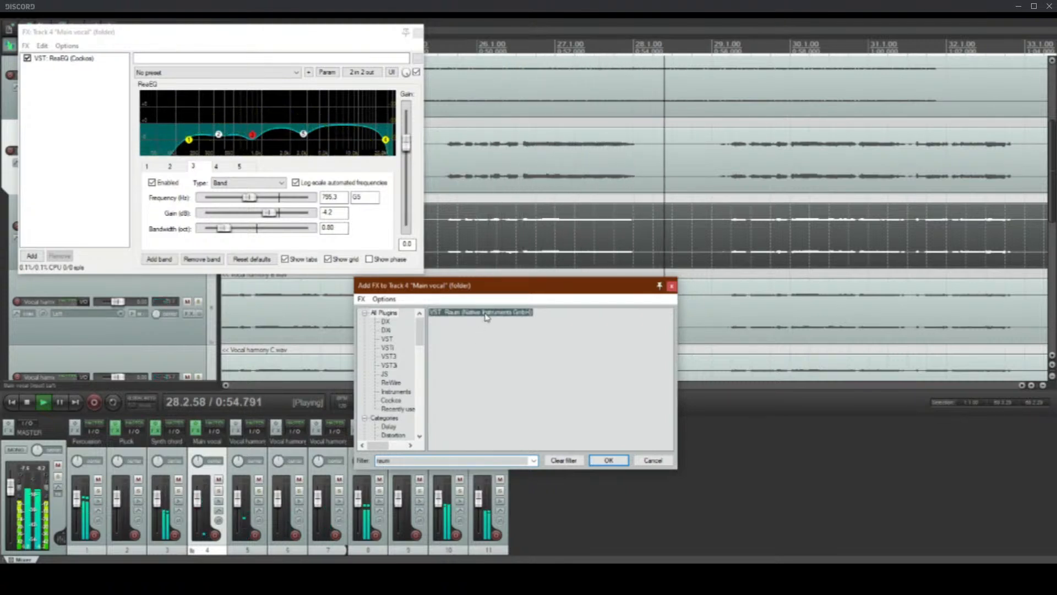
key(Return)
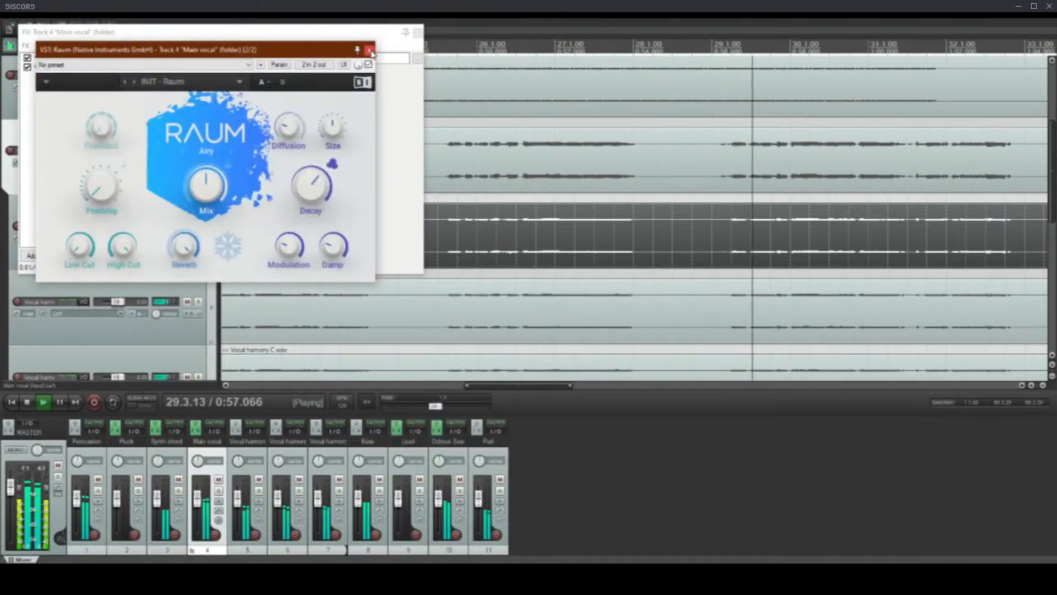
click(365, 47)
click(533, 40)
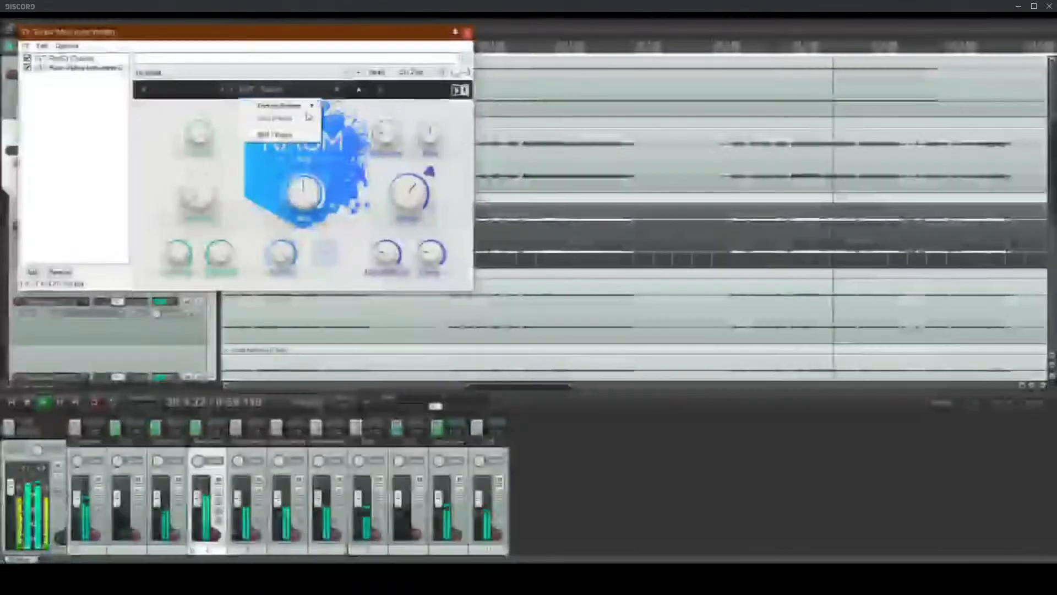
Step: Load Raum's Vocal Hall preset from the Medium factory presets
mouse_move(307, 107)
mouse_move(355, 142)
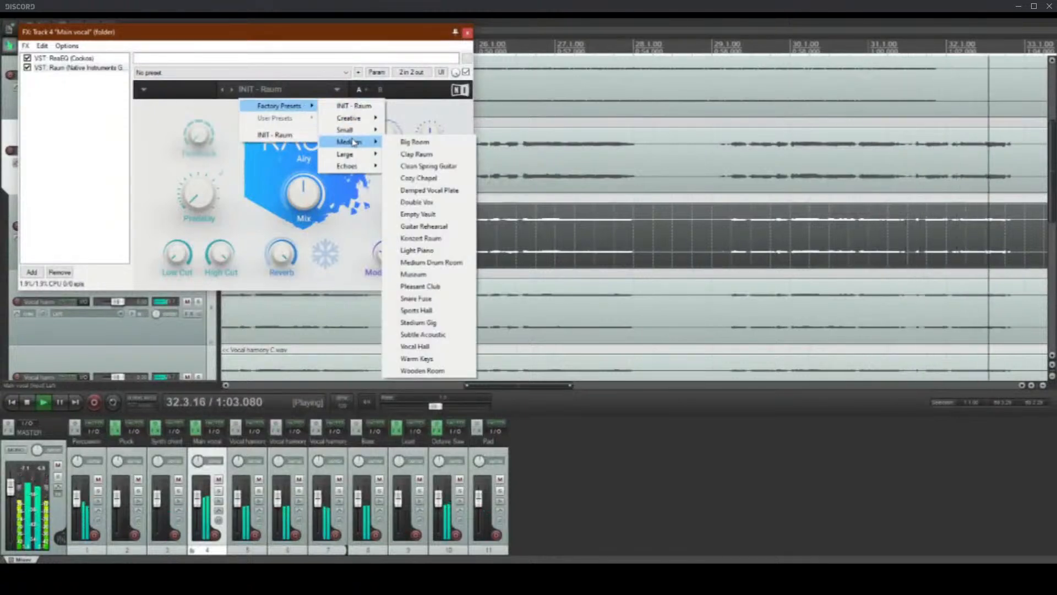
click(417, 348)
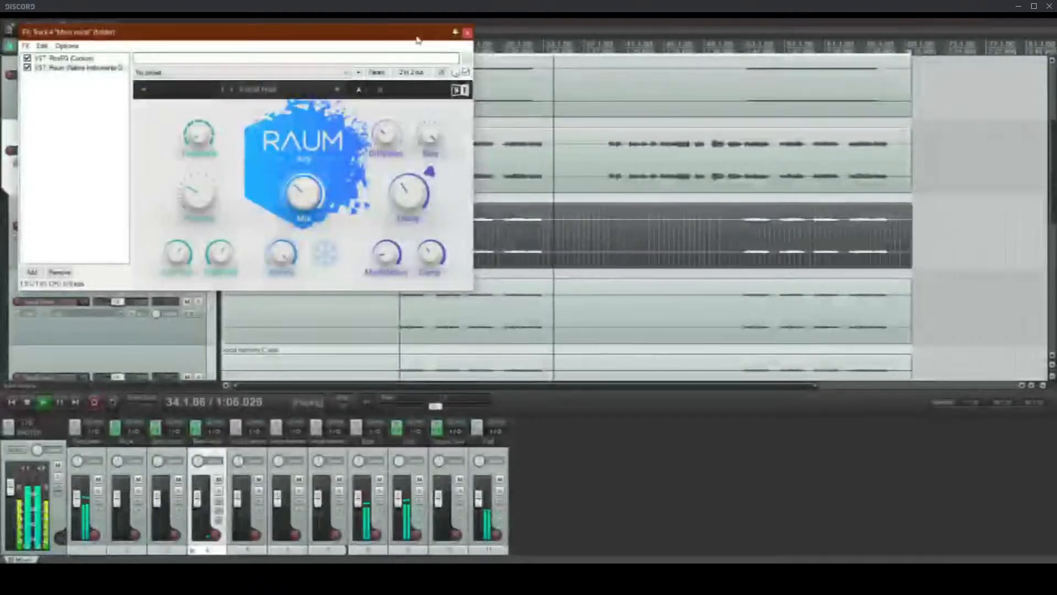
Step: Play from the early main vocal phrases, then raise Raum's Mix slightly and lower its Low Cut
drag(412, 35, 550, 203)
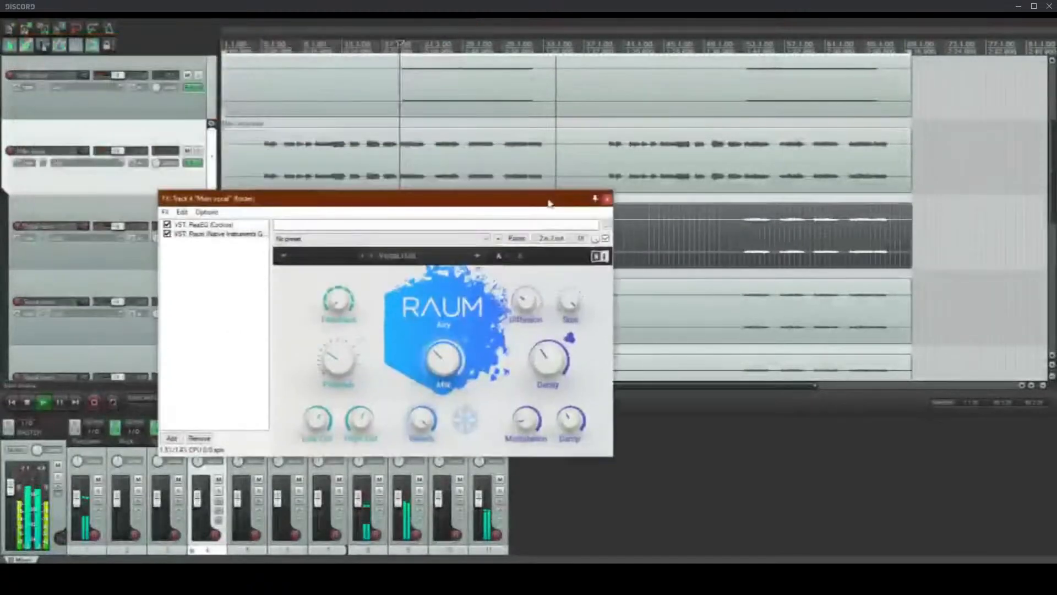
click(278, 145)
scroll(420, 170, up, 3)
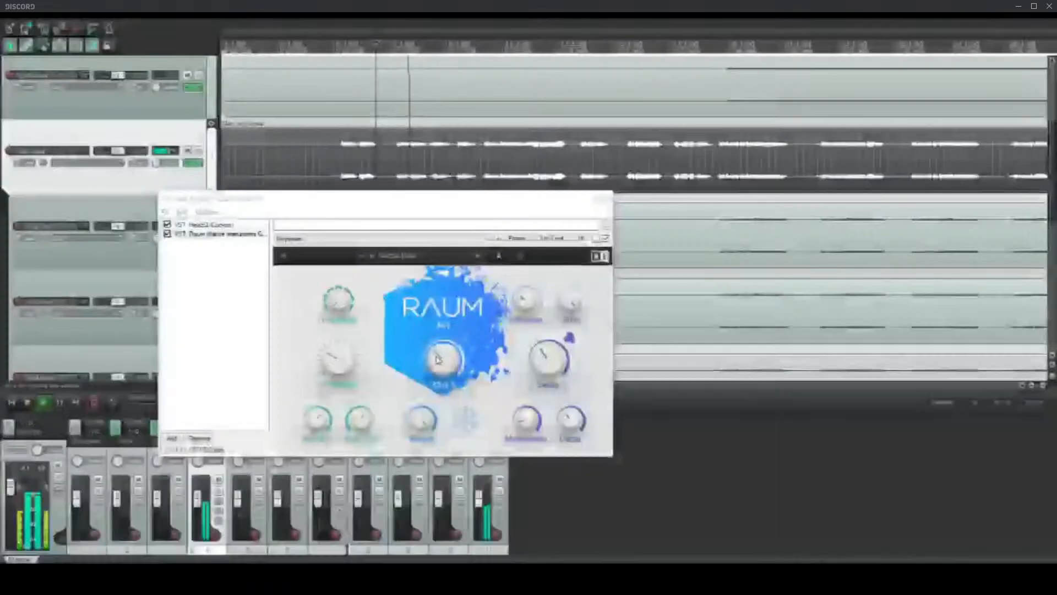
drag(444, 360, 444, 351)
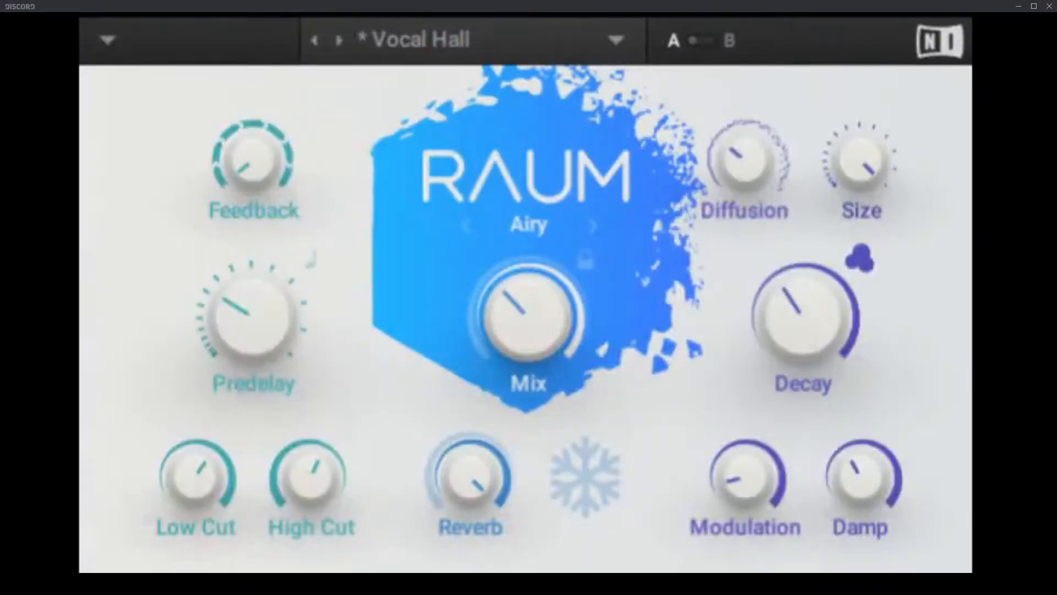
drag(195, 478, 195, 501)
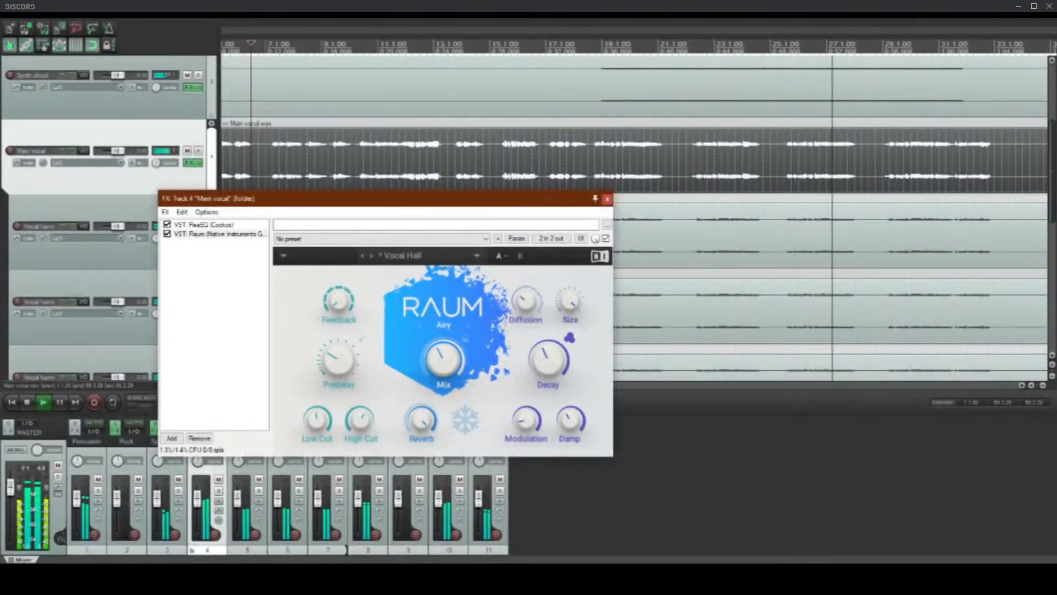
key(Escape)
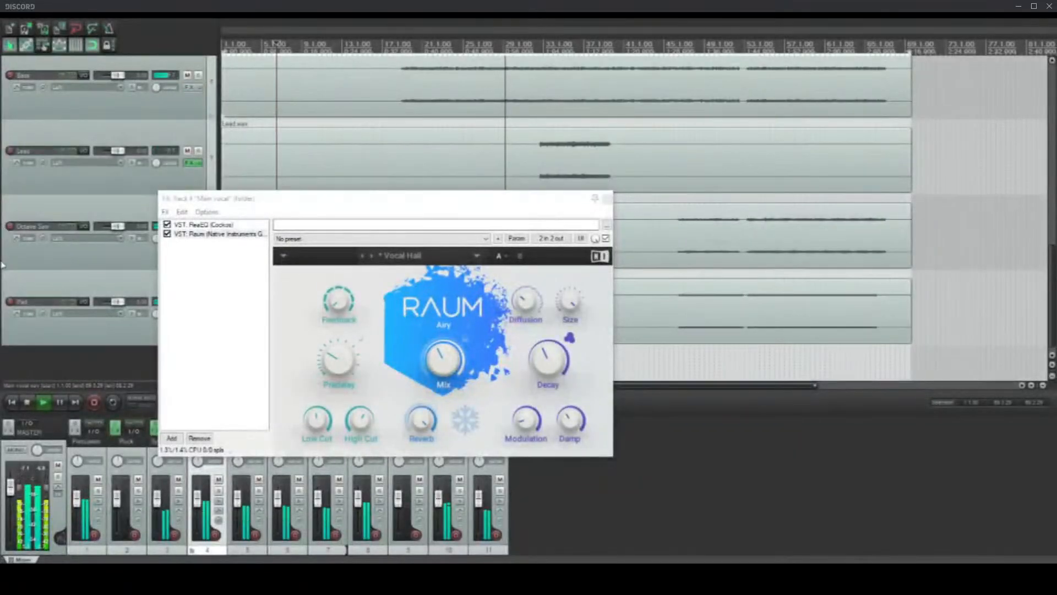
Step: Move the Main vocal effects window clear of the tracks and play from just before the Lead part enters
scroll(487, 165, up, 5)
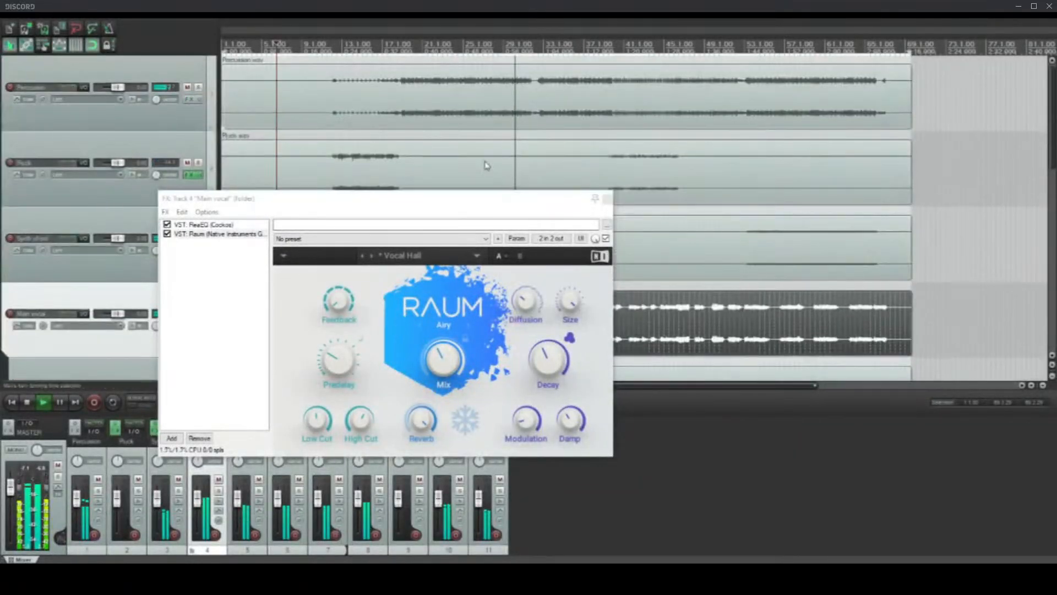
click(502, 163)
key(space)
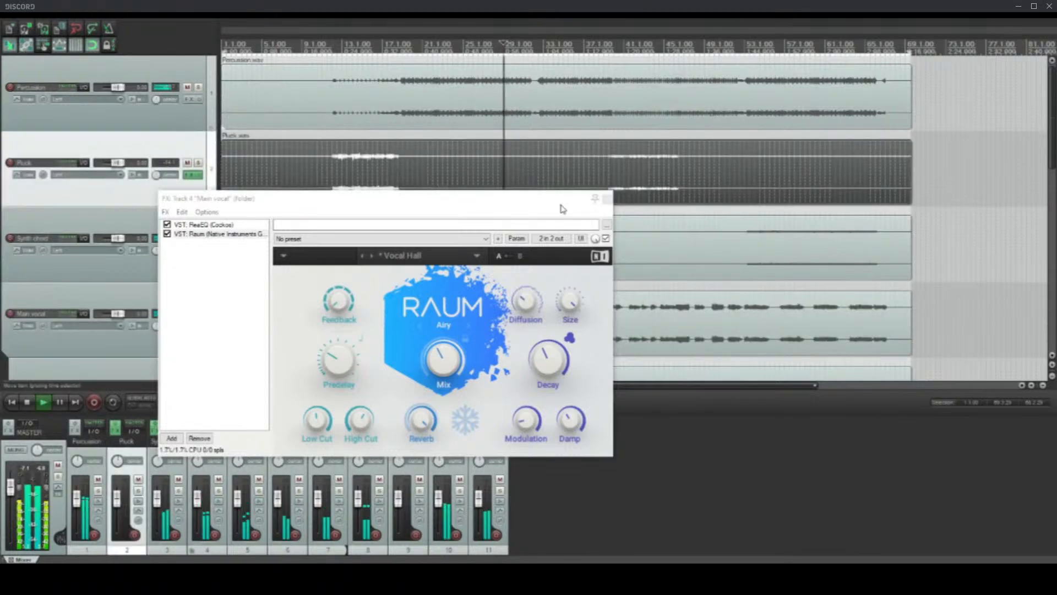
drag(562, 205, 693, 382)
scroll(601, 168, down, 5)
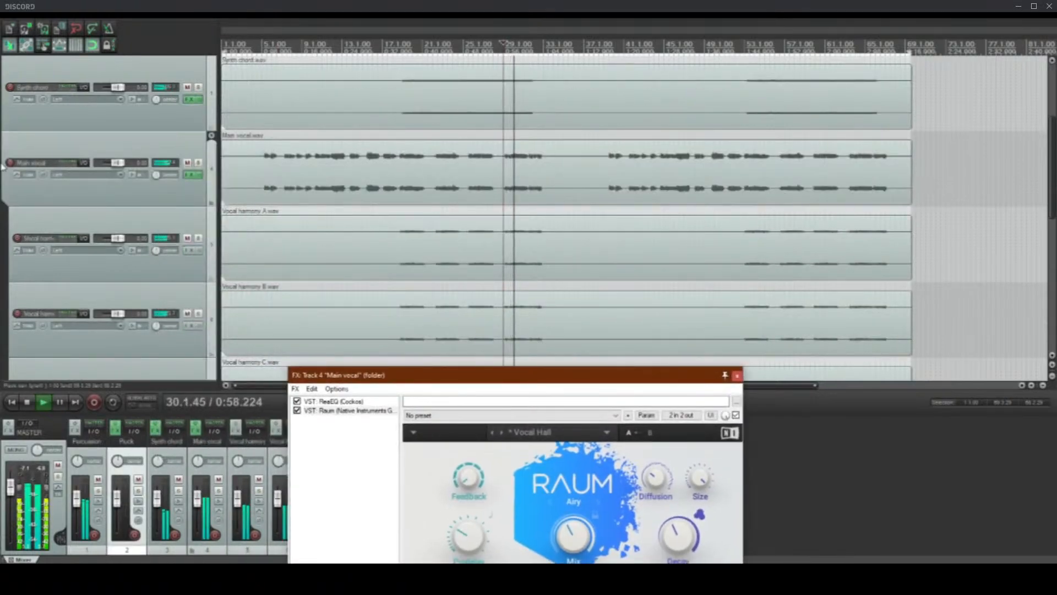
click(600, 167)
scroll(611, 220, up, 5)
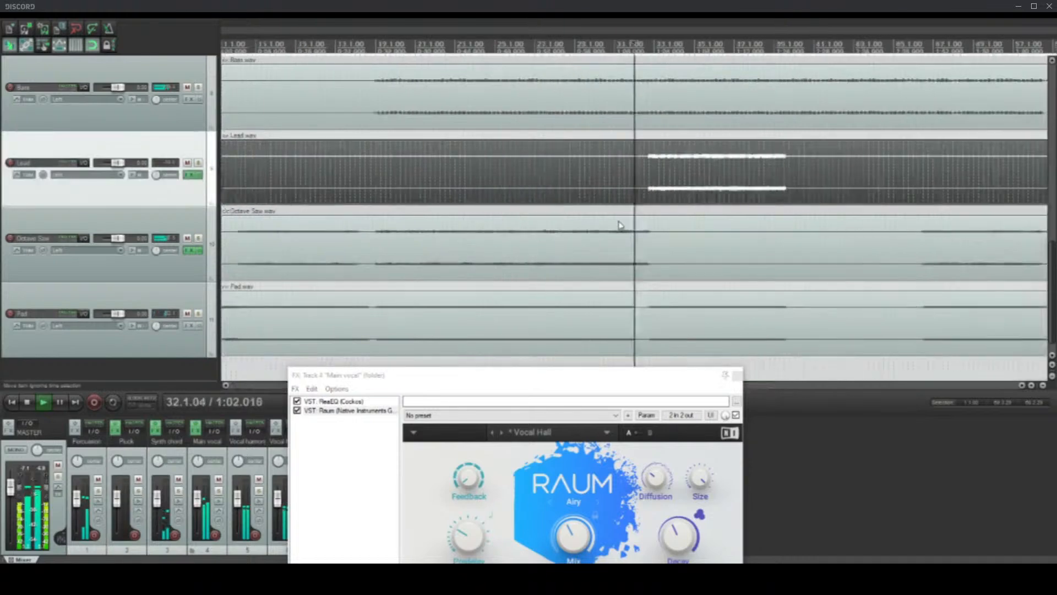
Step: On the Lead track's equalizer, lower band 3 and set band 2's gain to -2.6 dB at about 219 Hz
click(190, 175)
mouse_move(241, 135)
mouse_down()
mouse_move(245, 145)
mouse_move(235, 133)
mouse_move(233, 146)
mouse_up()
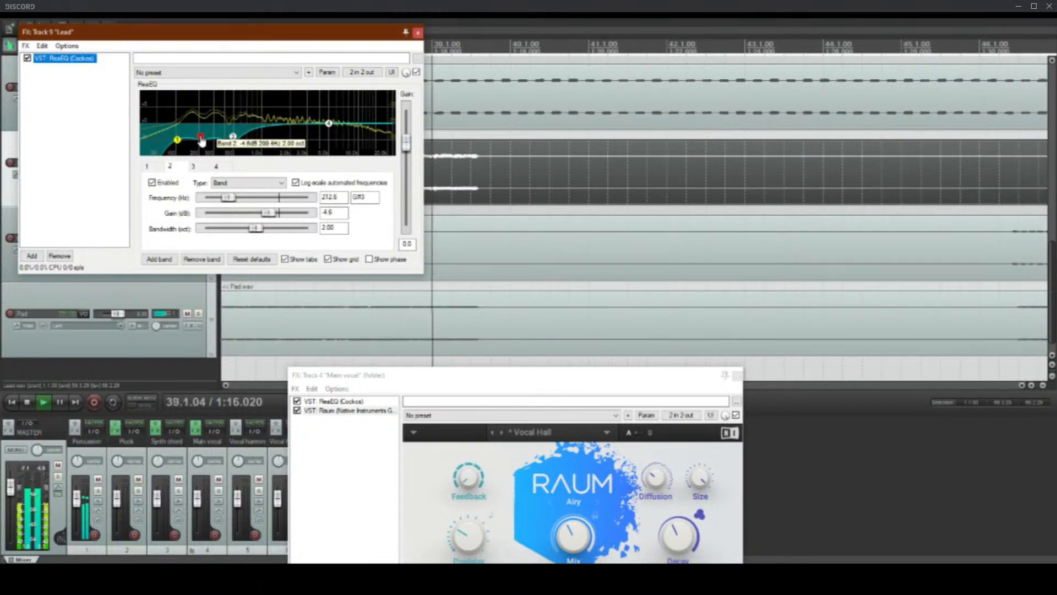
mouse_move(201, 142)
mouse_down()
mouse_move(193, 139)
mouse_move(211, 131)
mouse_move(203, 131)
mouse_up()
scroll(541, 163, down, 3)
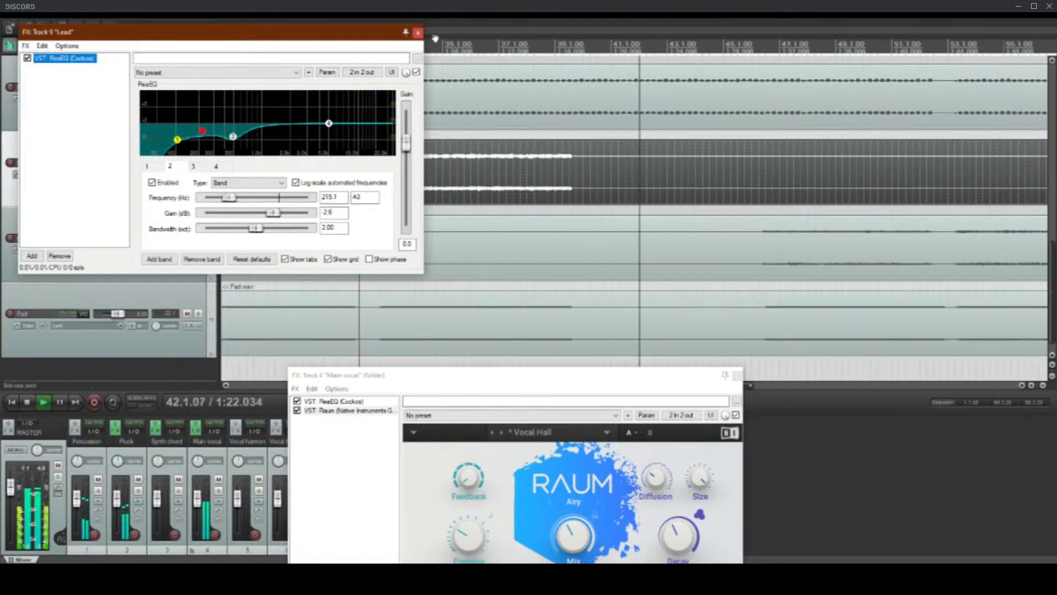
click(418, 33)
scroll(3, 214, up, 3)
scroll(2, 215, down, 2)
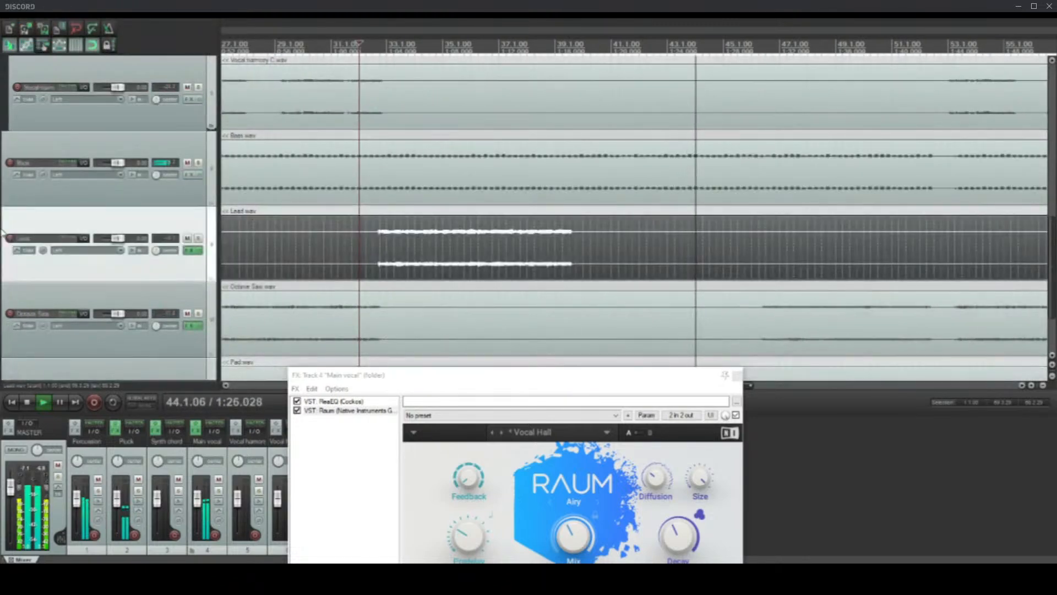
scroll(3, 231, up, 3)
scroll(3, 234, up, 2)
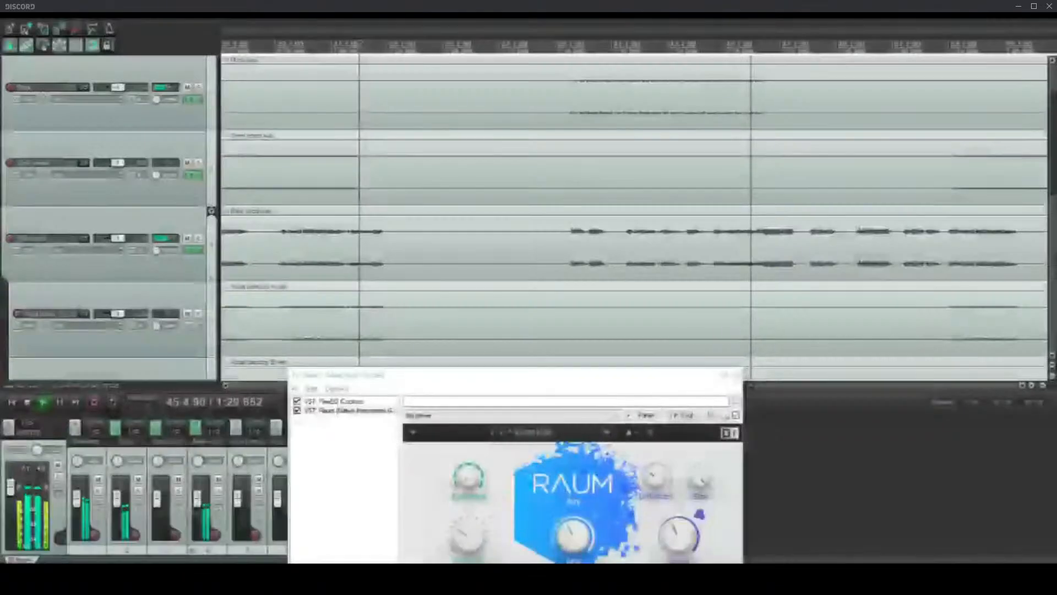
key(Escape)
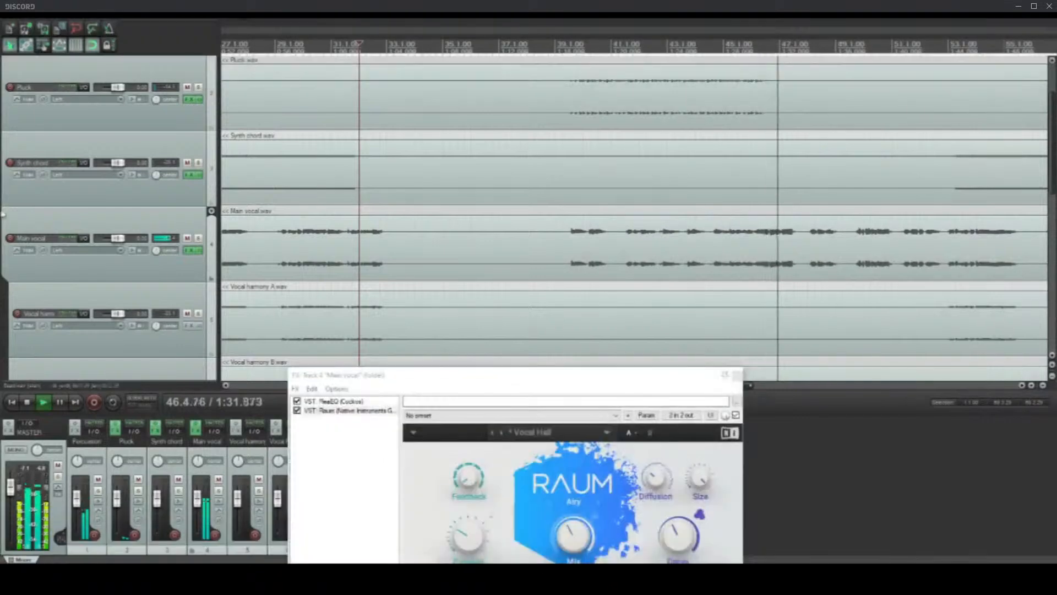
Step: Stop playback and place the edit cursor at 5.4.00 by the Main vocal's first phrase, then where the Percussion part enters
scroll(4, 249, down, 2)
scroll(3, 250, down, 4)
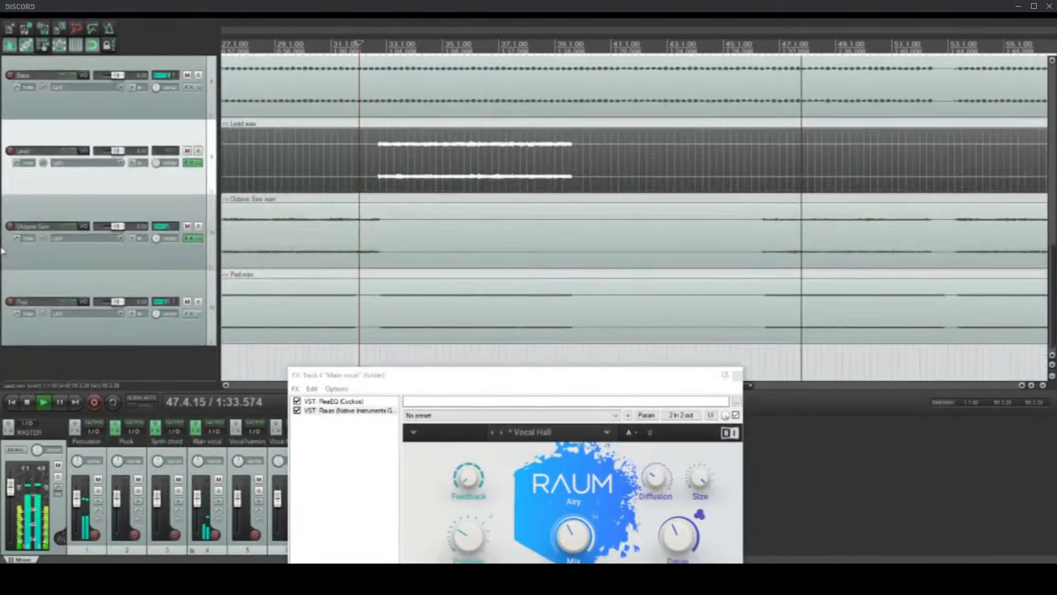
scroll(1, 250, up, 2)
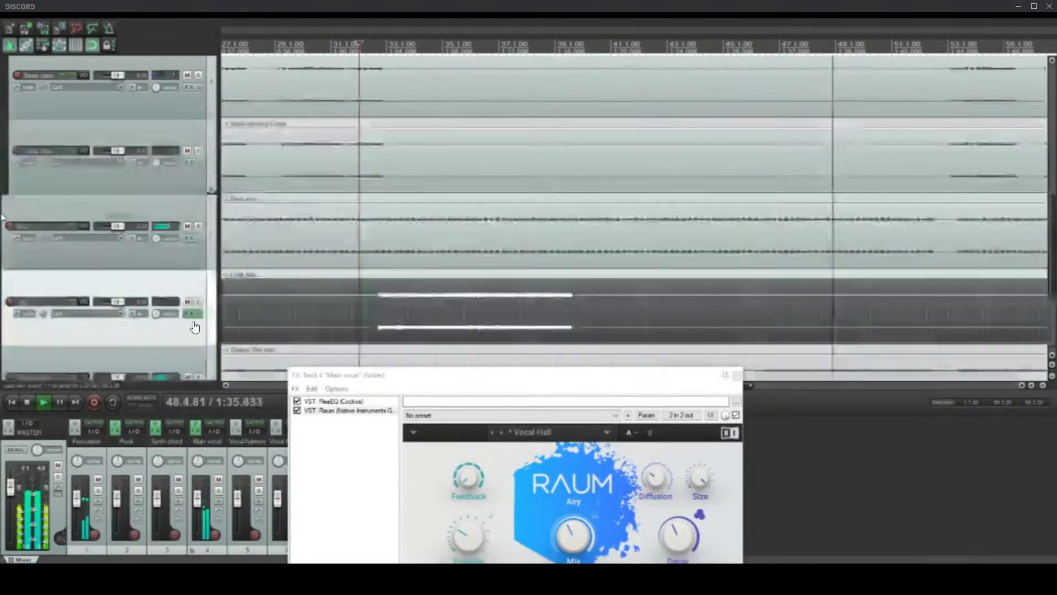
scroll(422, 220, down, 3)
scroll(2, 212, up, 5)
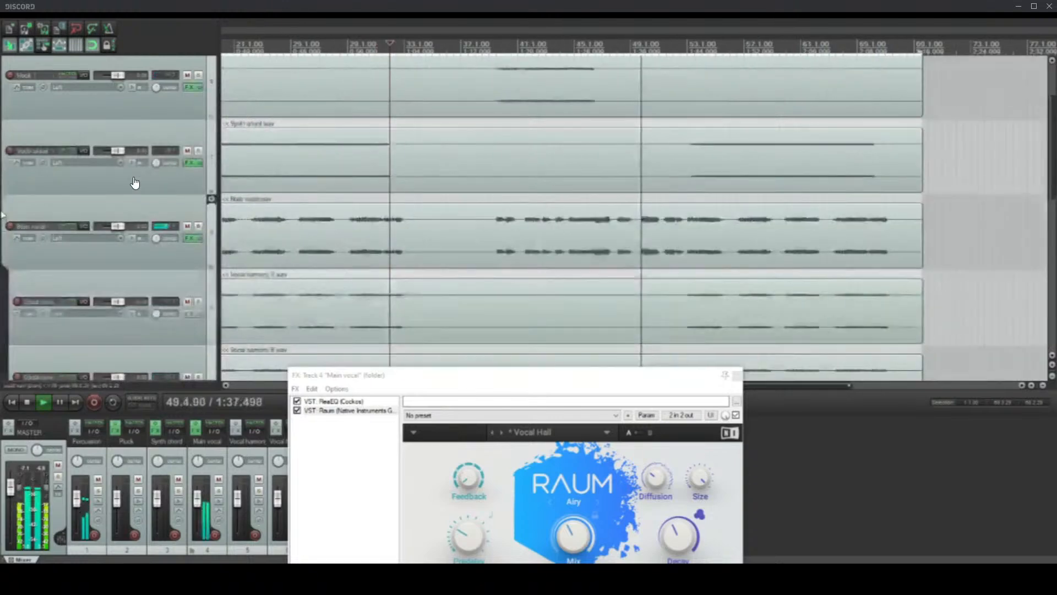
scroll(314, 233, down, 3)
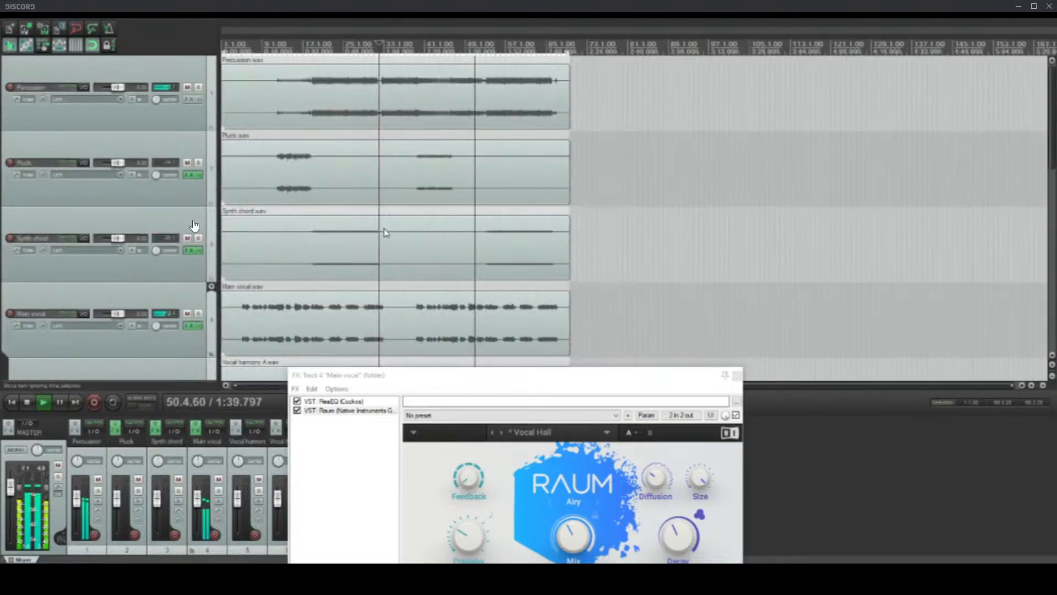
key(space)
click(328, 312)
scroll(327, 313, up, 4)
click(314, 316)
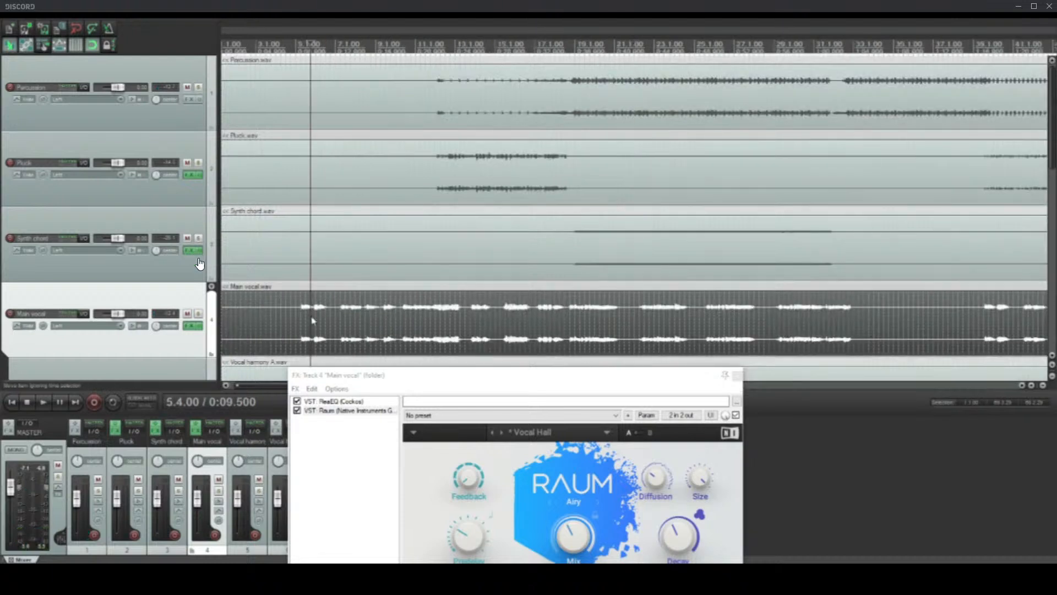
scroll(319, 316, up, 1)
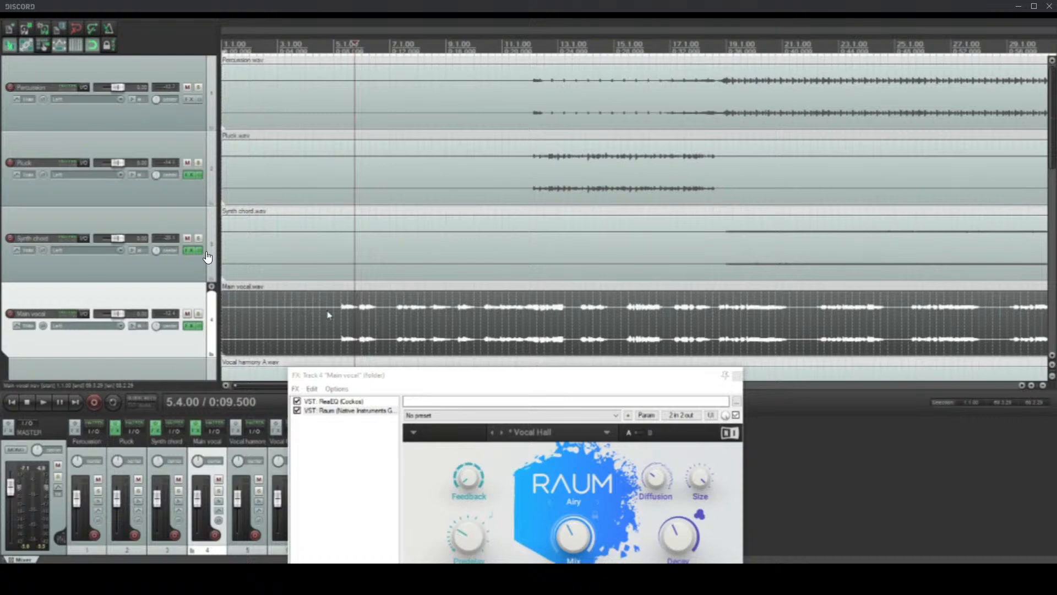
click(543, 103)
scroll(543, 108, up, 3)
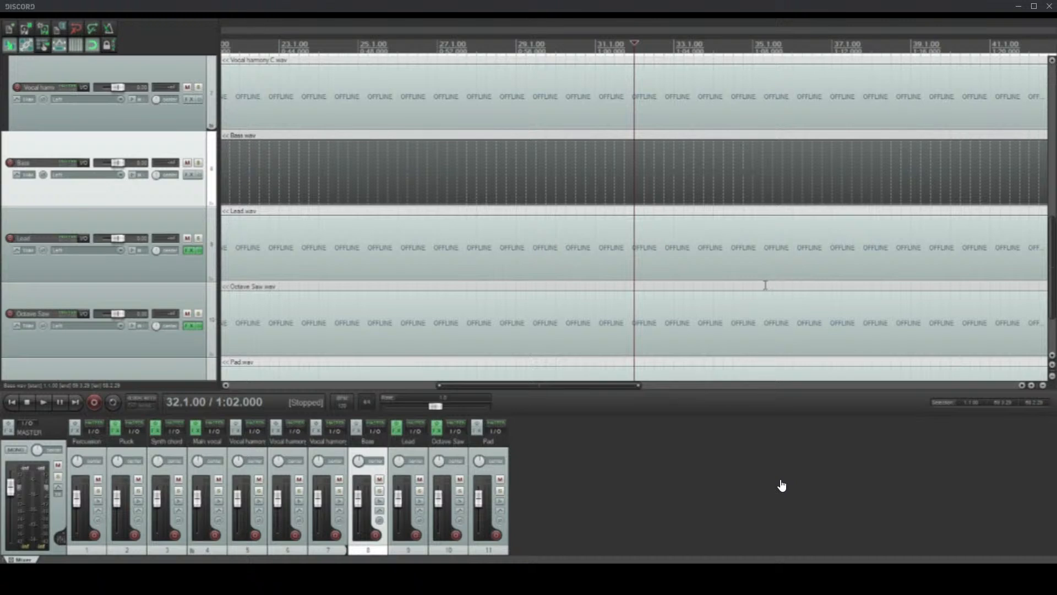
Step: Place the edit cursor at 18.4.00, just before the Bass part enters
scroll(474, 198, down, 6)
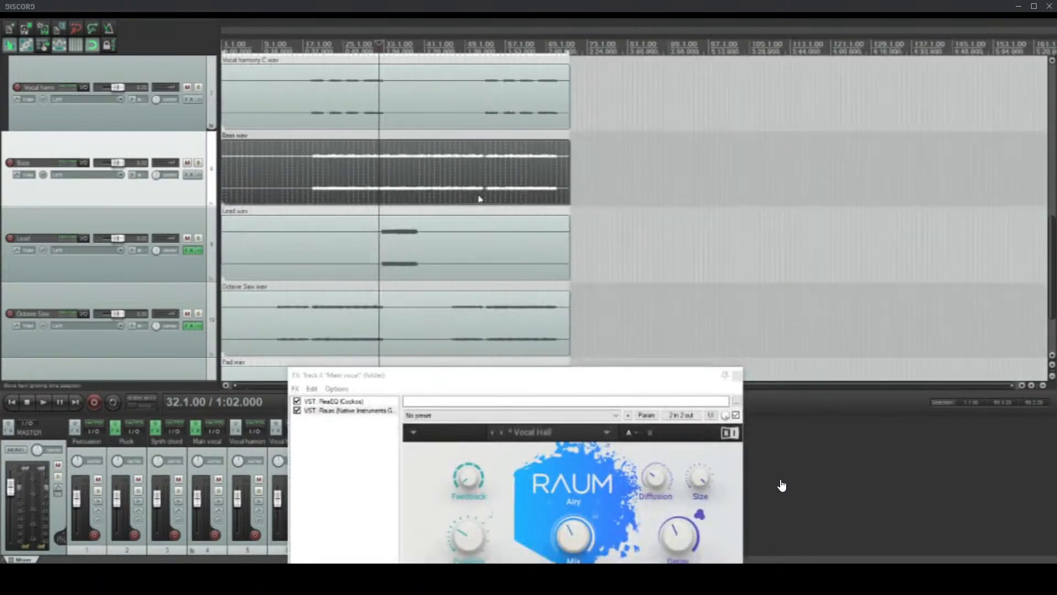
scroll(413, 202, up, 5)
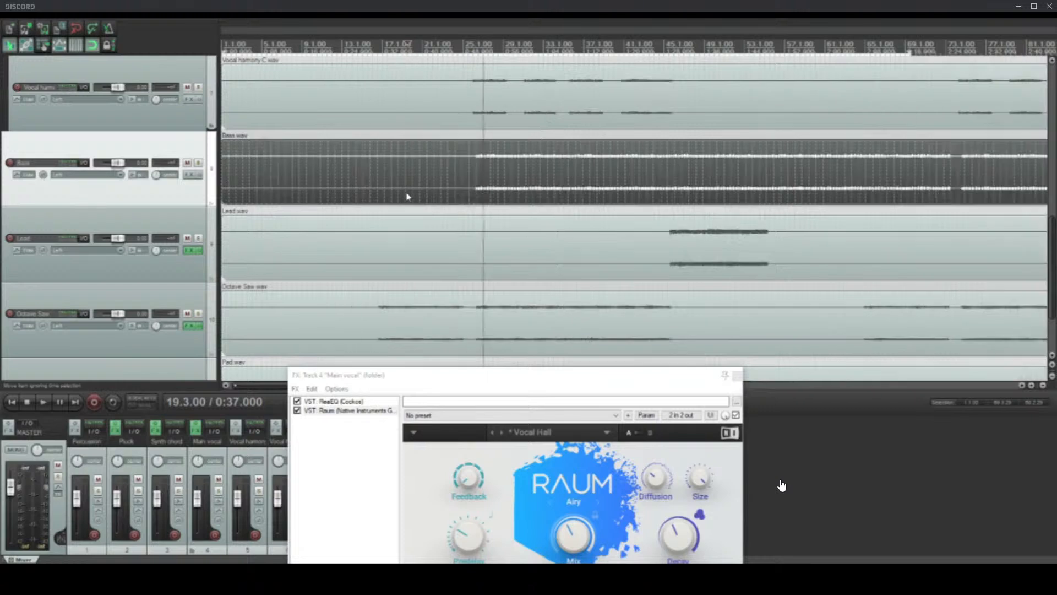
click(485, 206)
scroll(495, 201, down, 4)
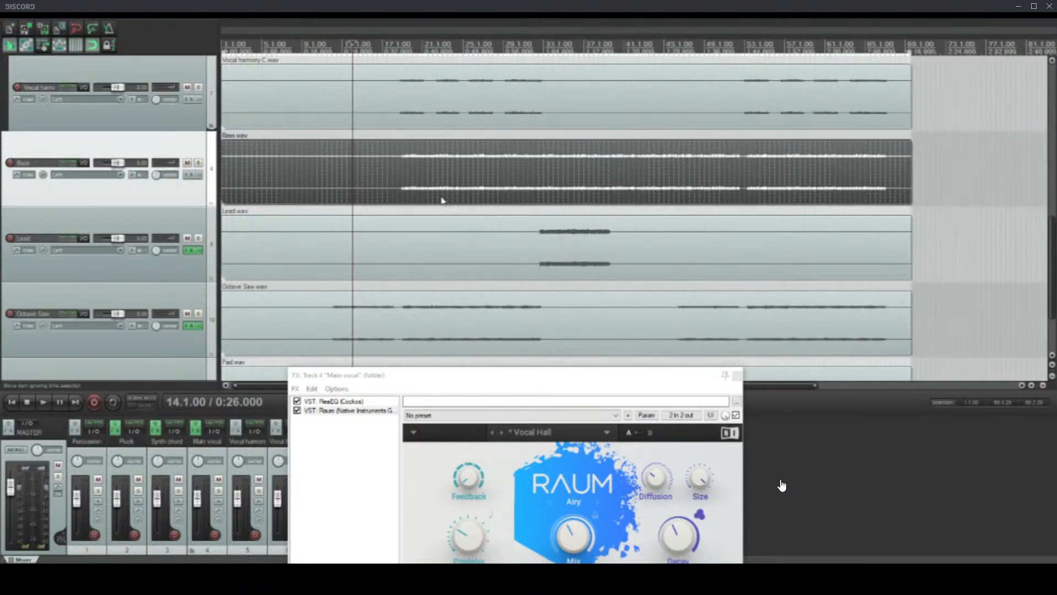
click(410, 198)
scroll(583, 197, up, 3)
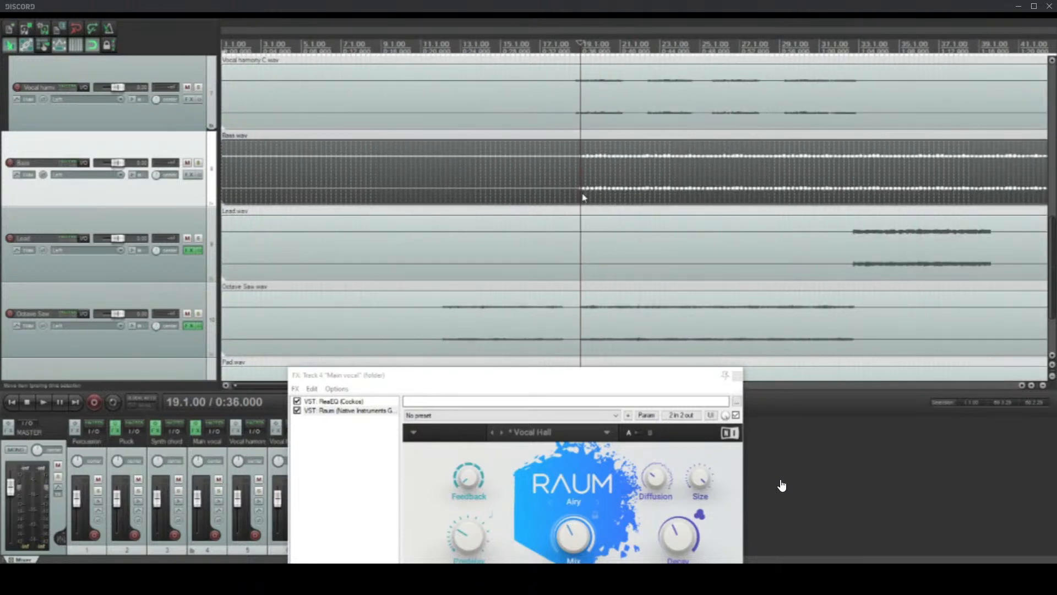
scroll(628, 203, up, 2)
click(614, 197)
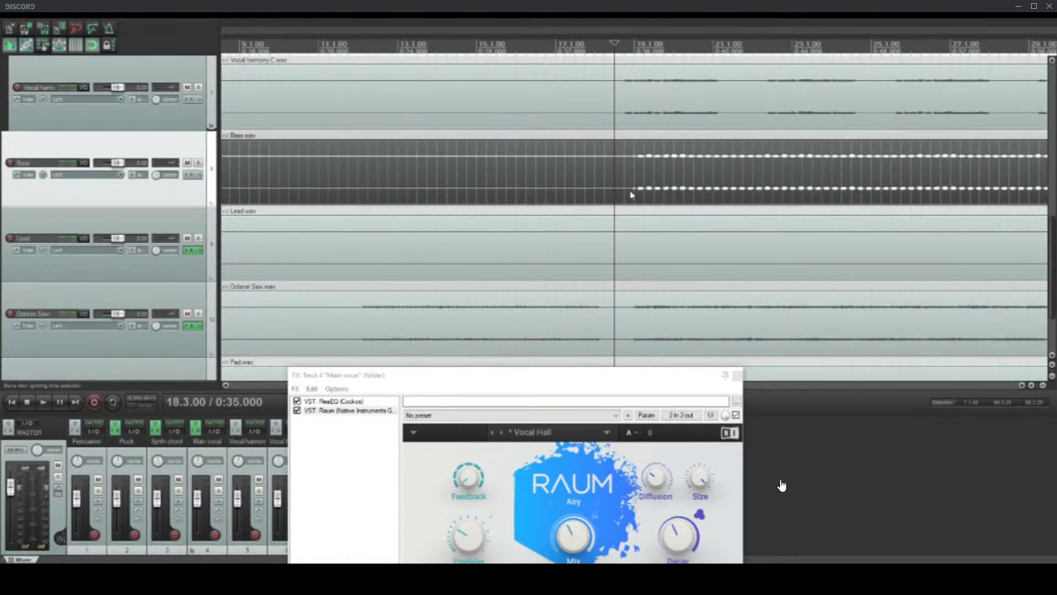
click(622, 196)
scroll(625, 196, up, 2)
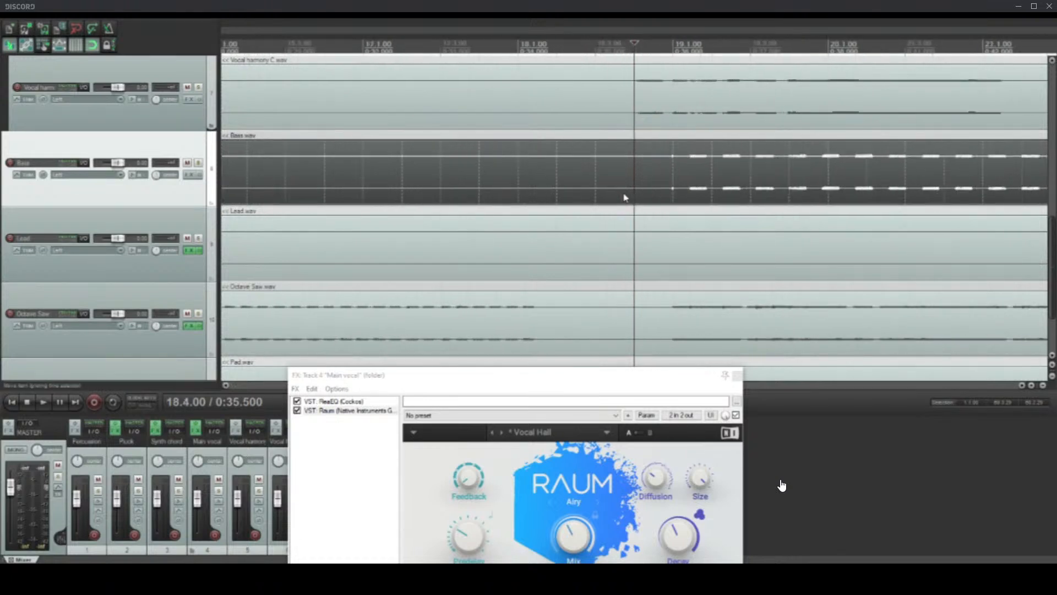
scroll(625, 197, up, 2)
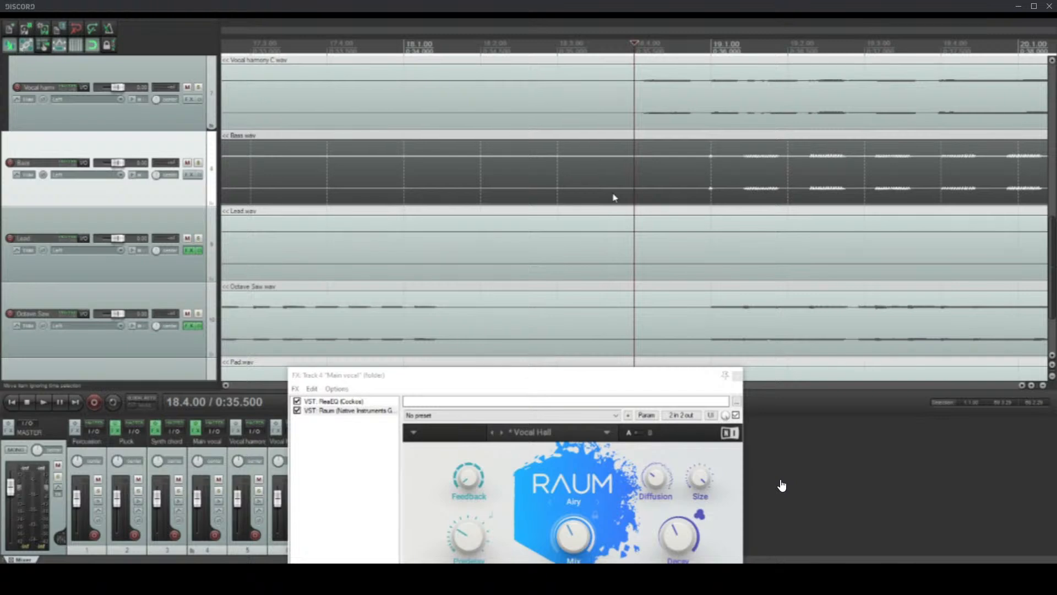
scroll(615, 197, down, 10)
scroll(586, 255, down, 2)
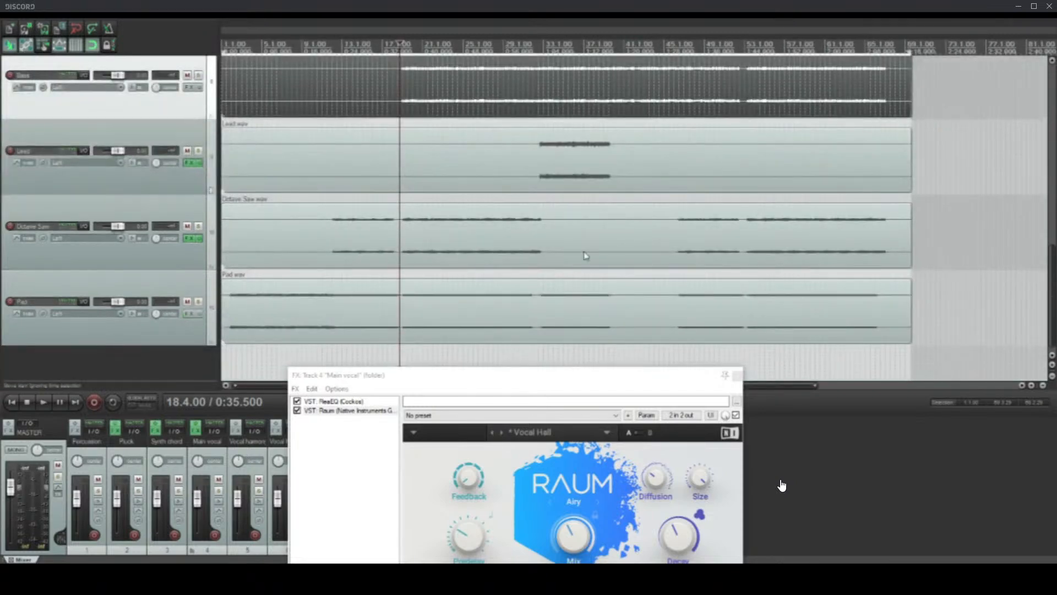
scroll(633, 255, up, 7)
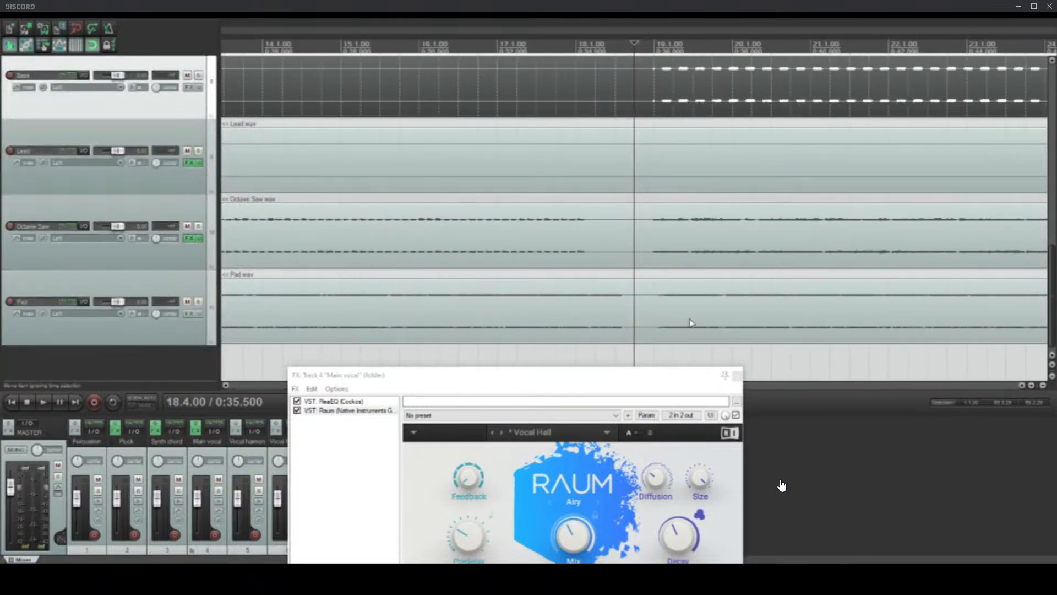
scroll(691, 322, down, 3)
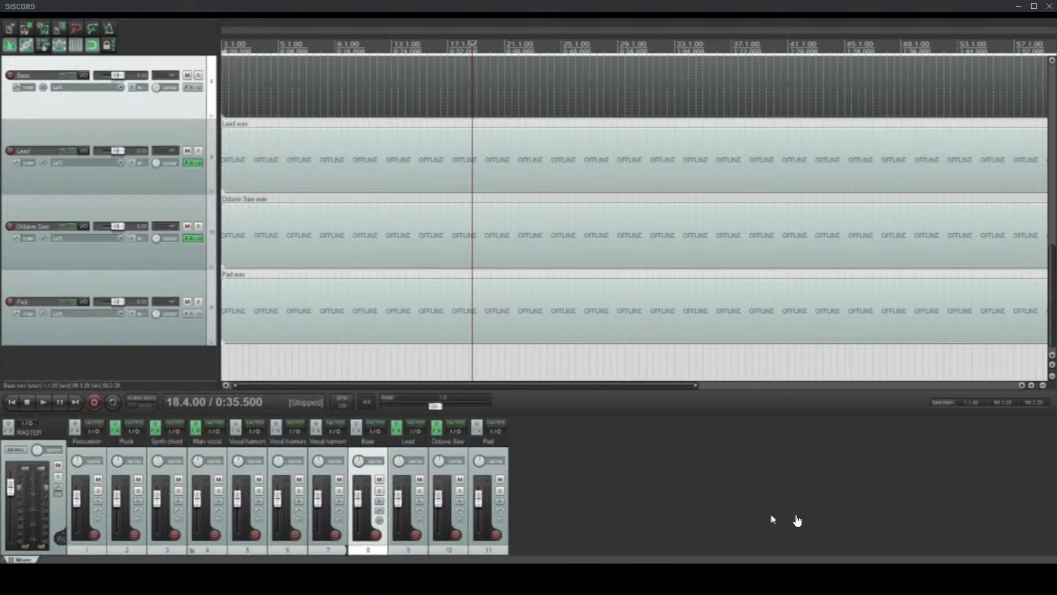
mouse_move(796, 517)
mouse_move(168, 529)
key(alt+Tab)
key(alt+Tab)
mouse_move(93, 389)
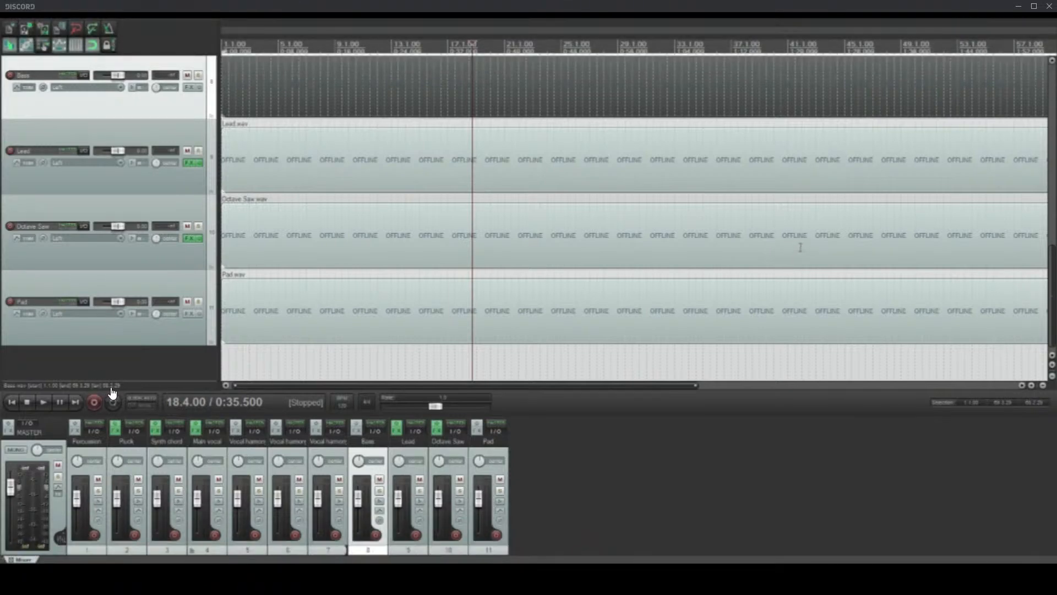